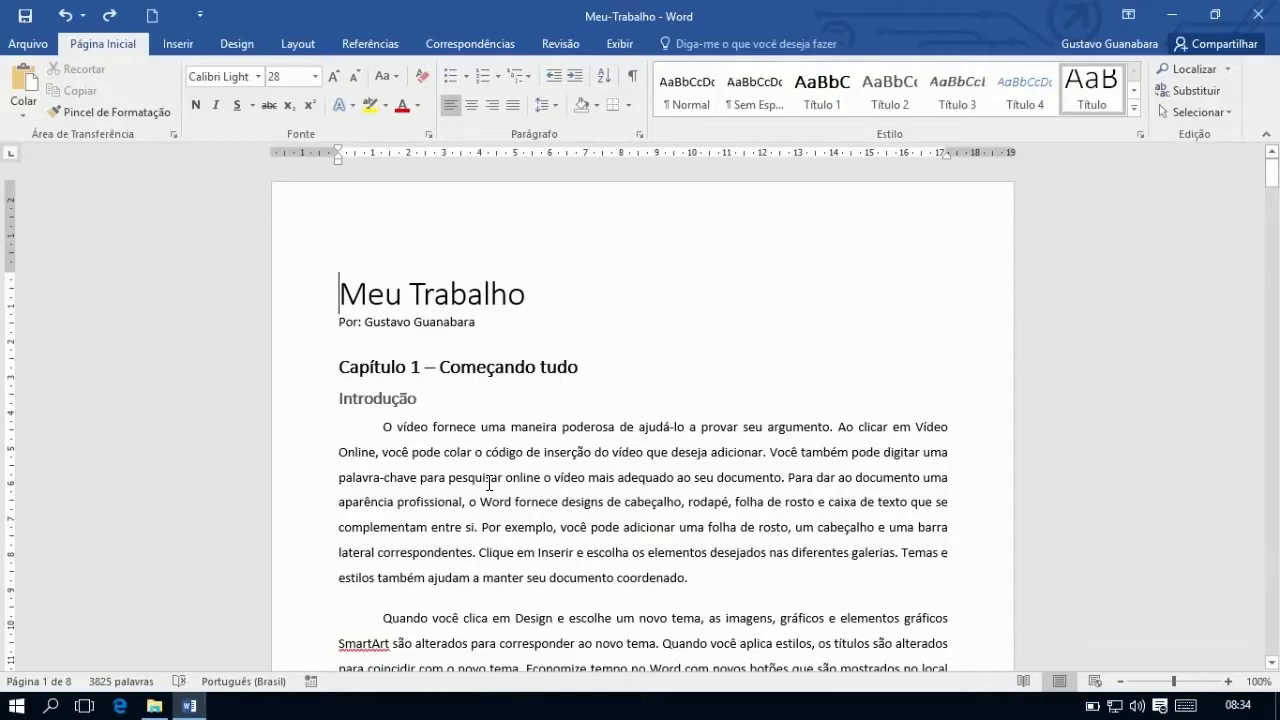
# Insert page breaks directly before the headings "Capítulo 1 – Começando tudo" and "Capítulo 2 – Vamos falar sobre outra coisa"
pyautogui.click(340, 366)
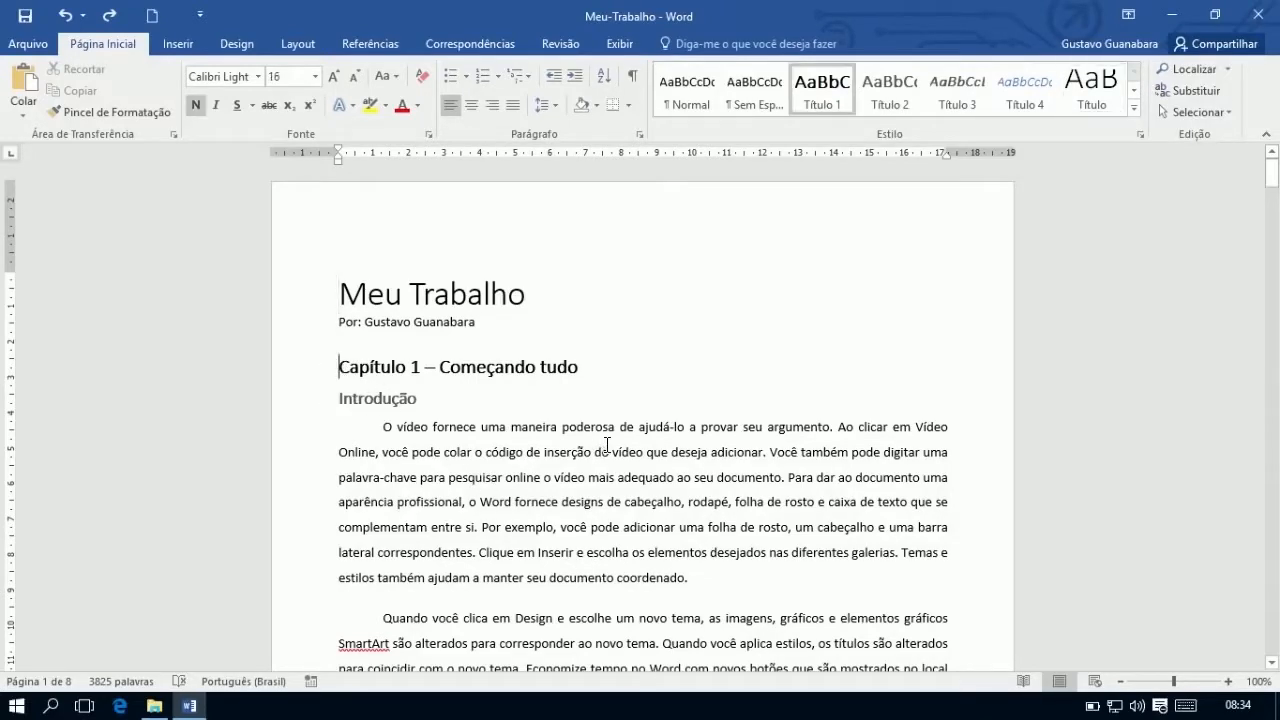
pyautogui.hotkey('ctrl', 'Return')
pyautogui.scroll(-4, 831, 580)
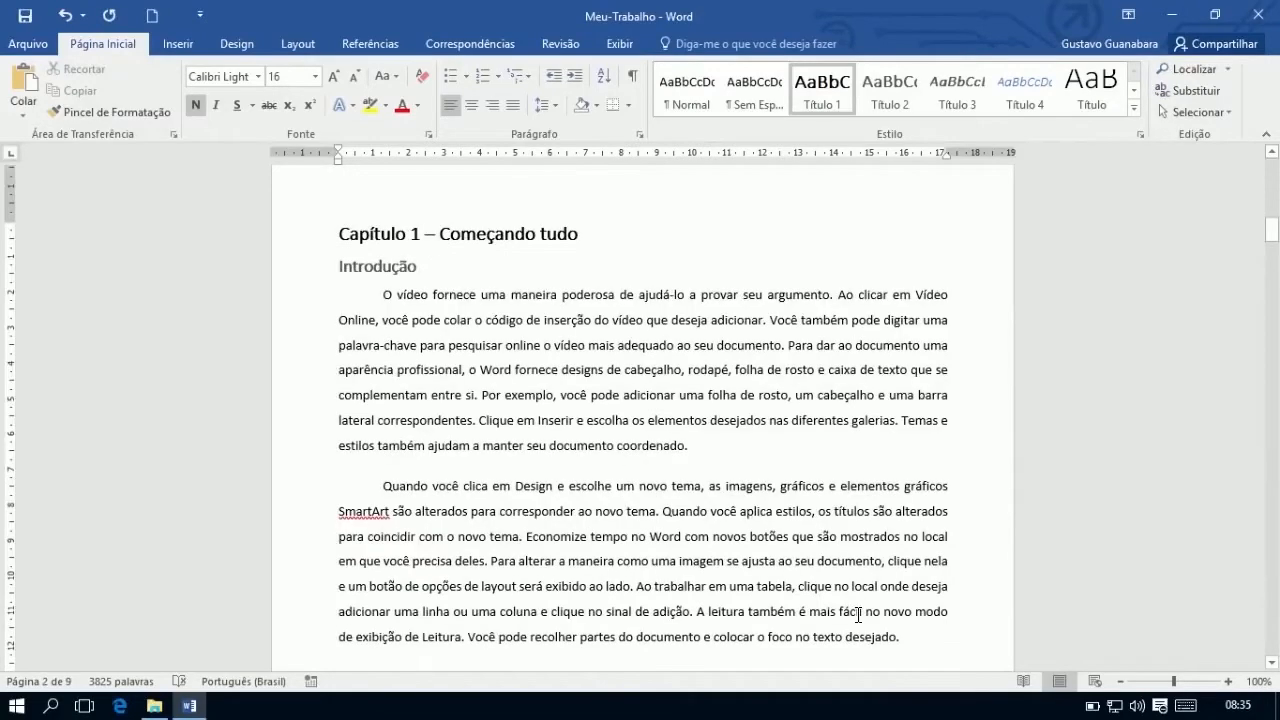
pyautogui.scroll(-15, 858, 615)
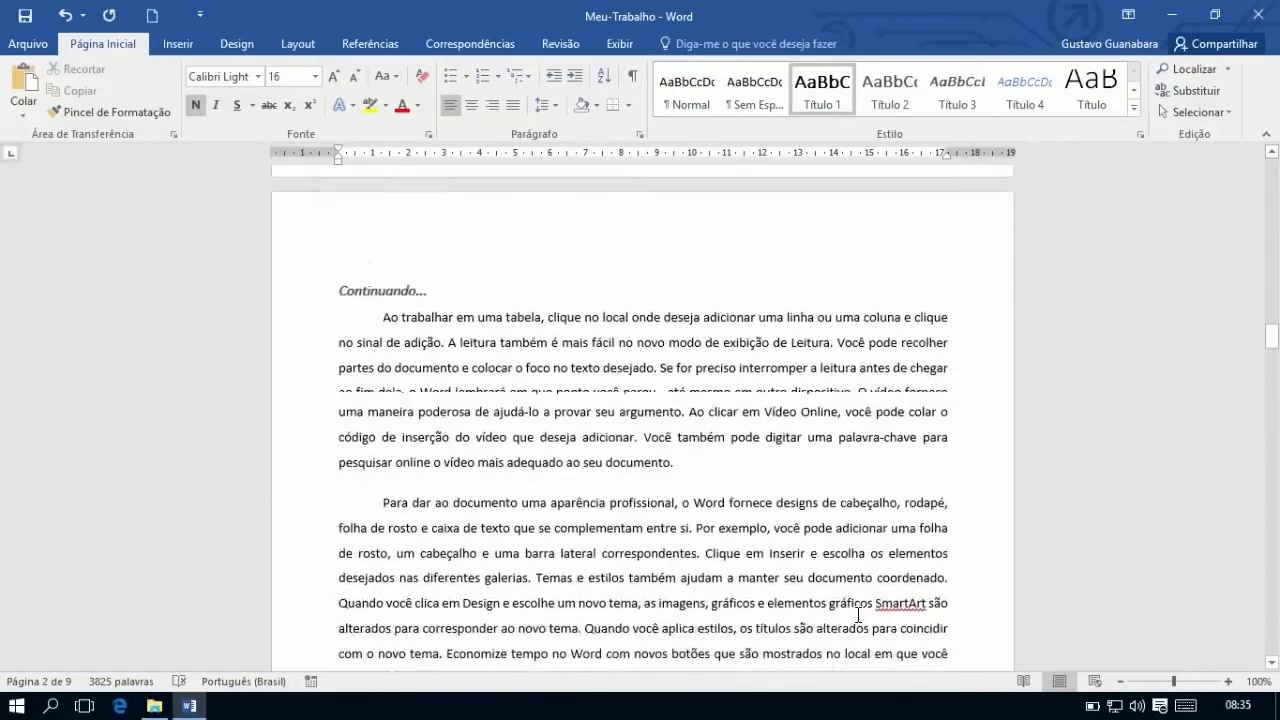
pyautogui.scroll(-5, 858, 615)
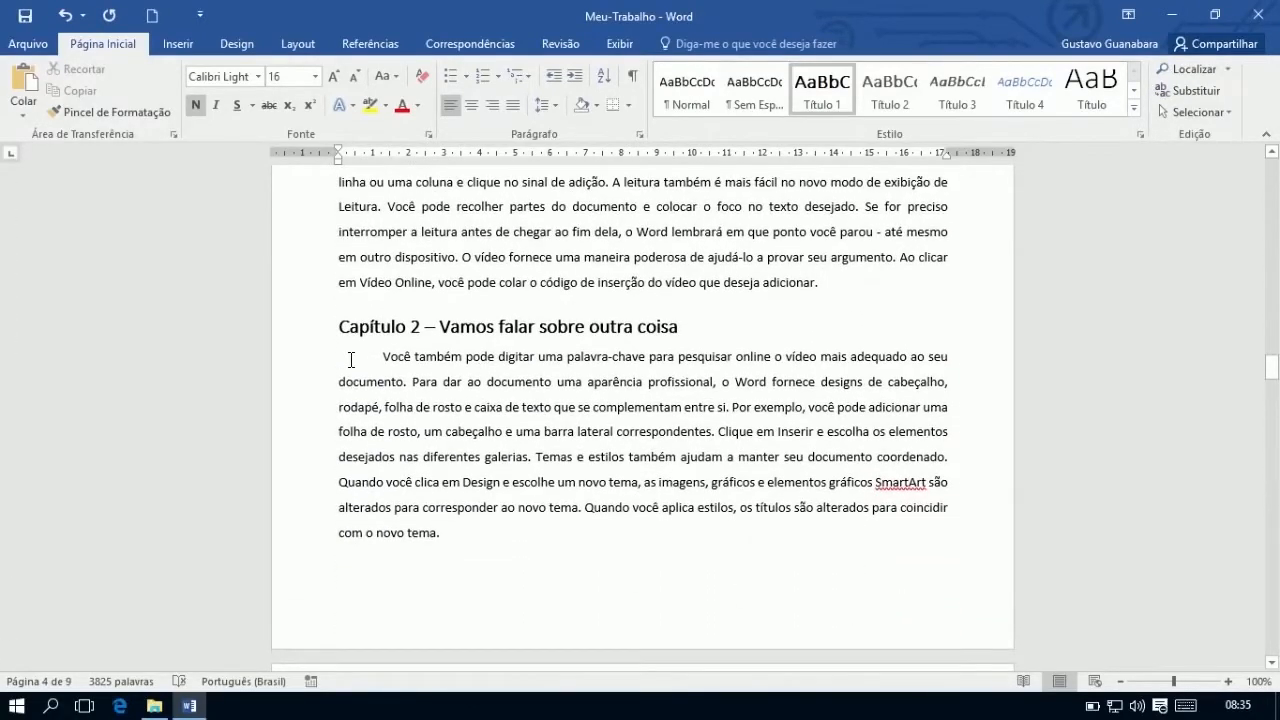
pyautogui.click(340, 325)
pyautogui.hotkey('ctrl', 'Return')
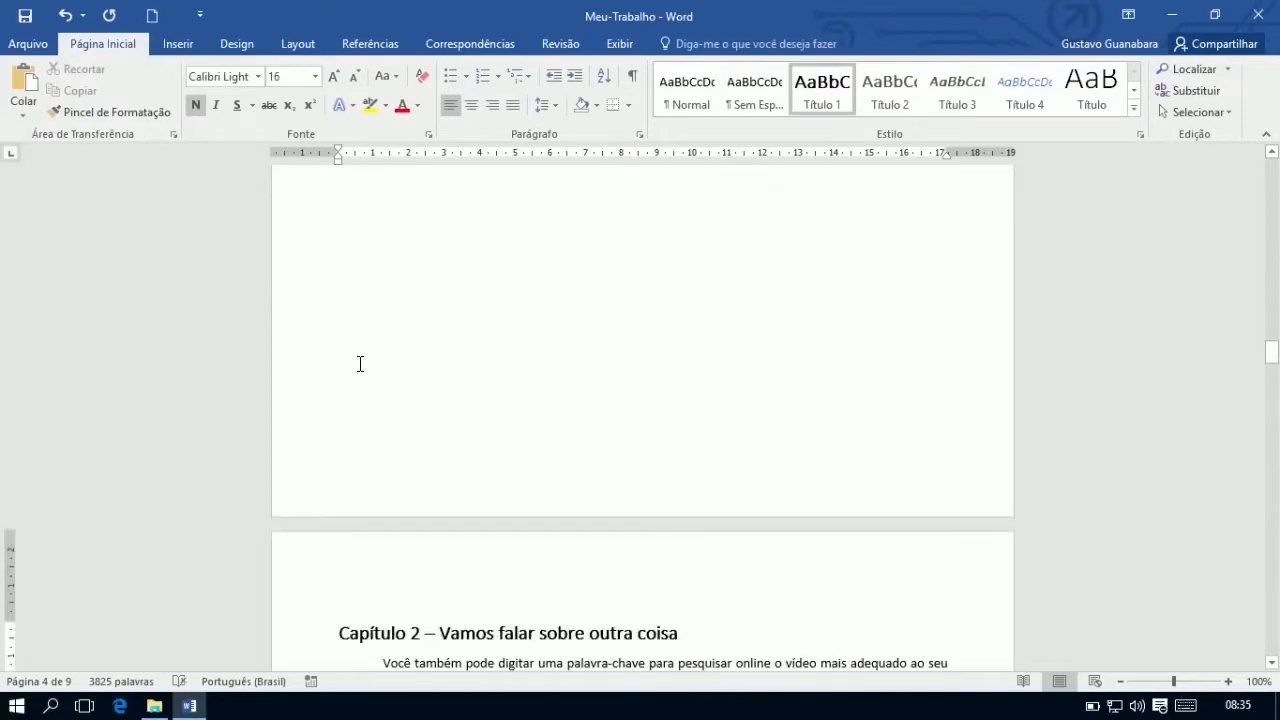
# Insert a page break directly before the heading "Capítulo 3 - Conclusões"
pyautogui.scroll(-7, 611, 637)
pyautogui.scroll(-20, 611, 637)
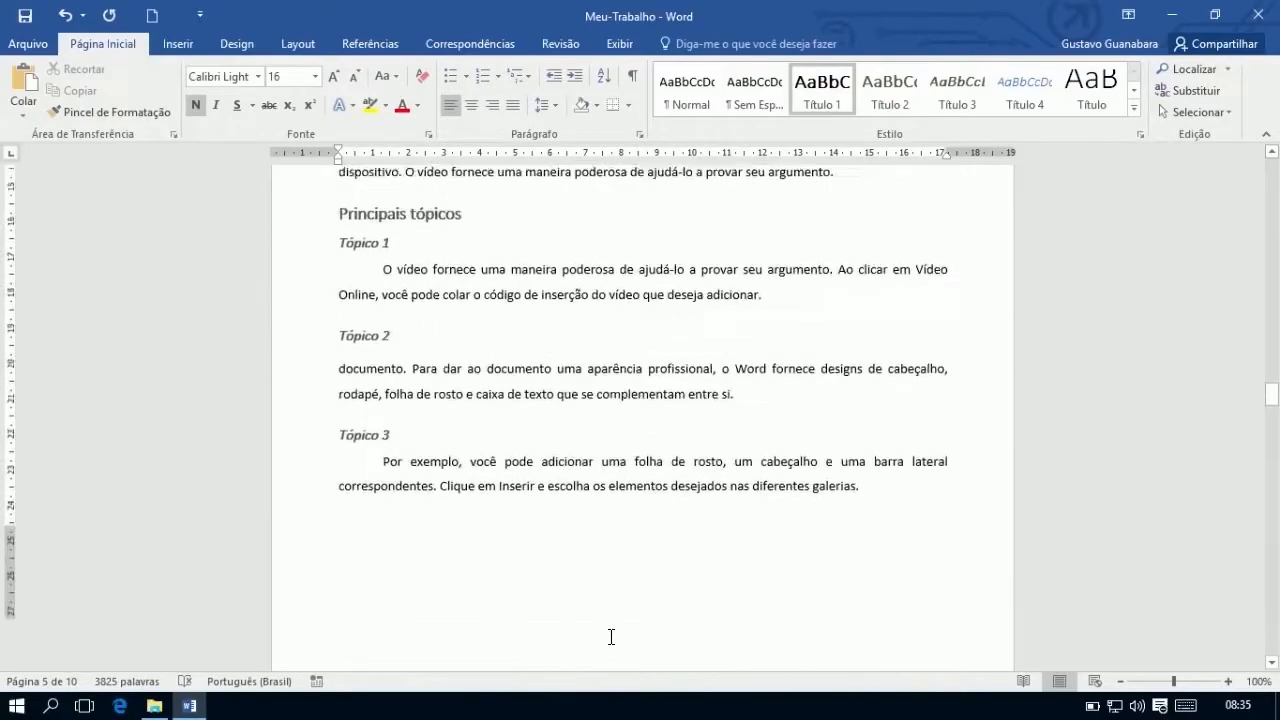
pyautogui.scroll(-15, 611, 637)
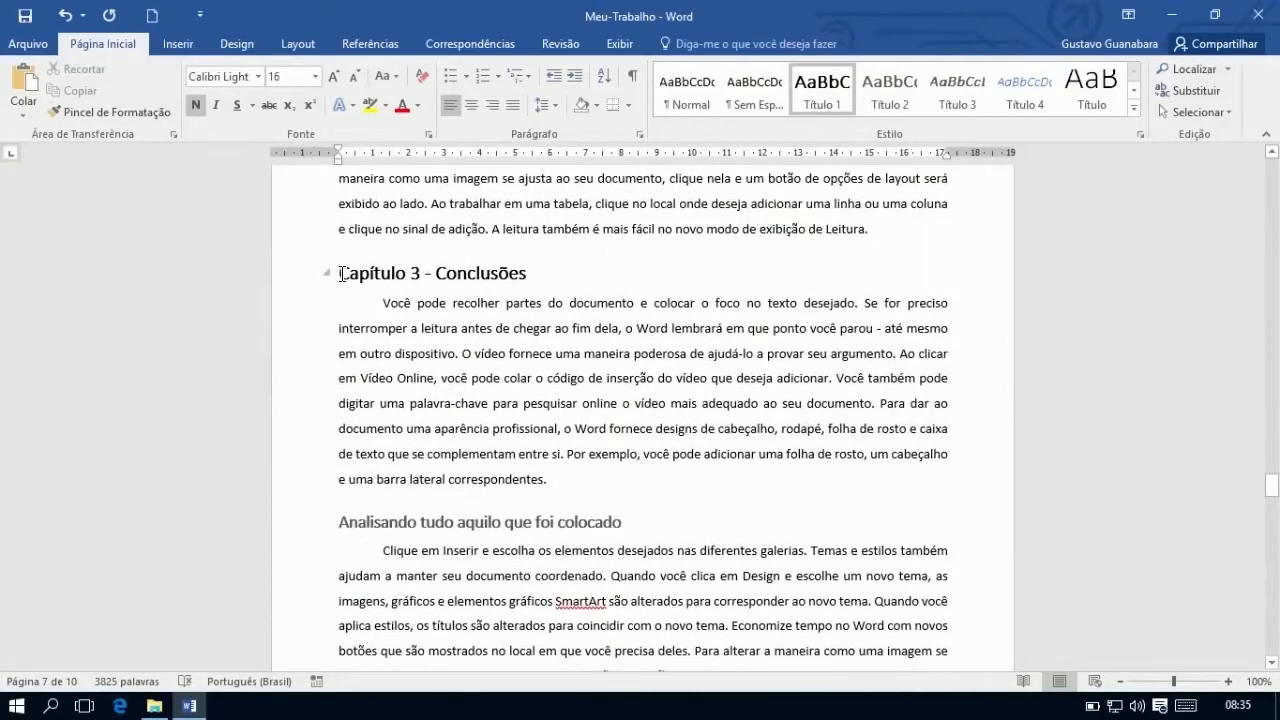
pyautogui.click(340, 274)
pyautogui.hotkey('ctrl', 'Return')
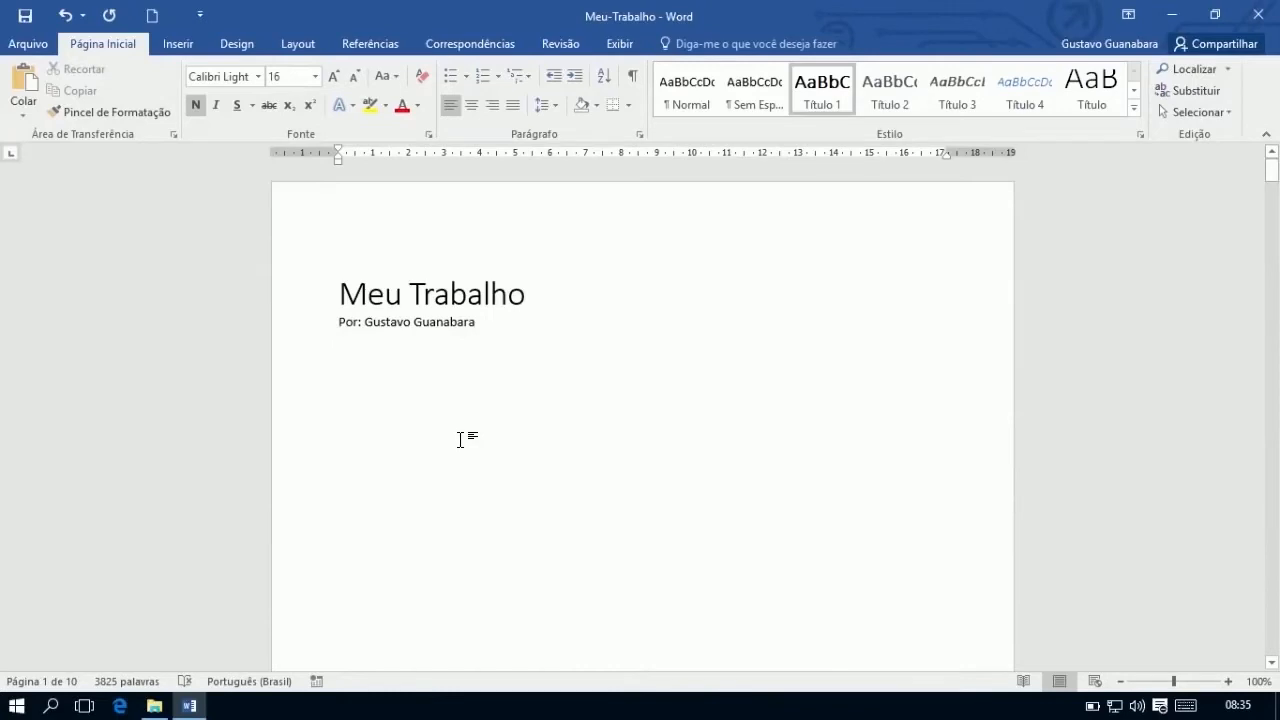
# Show the formatting marks on the first page, below the "Meu Trabalho" title
pyautogui.scroll(-5, 461, 440)
pyautogui.scroll(5, 461, 440)
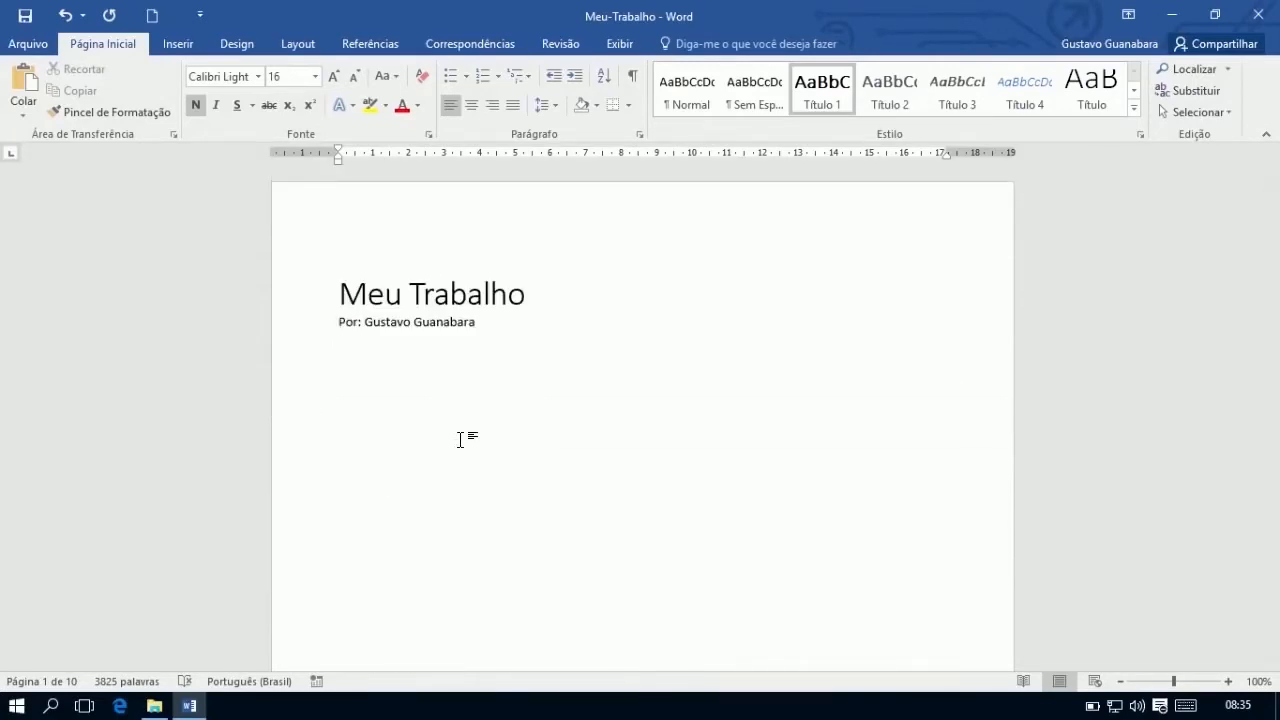
pyautogui.hotkey('ctrl', 'shift', '8')
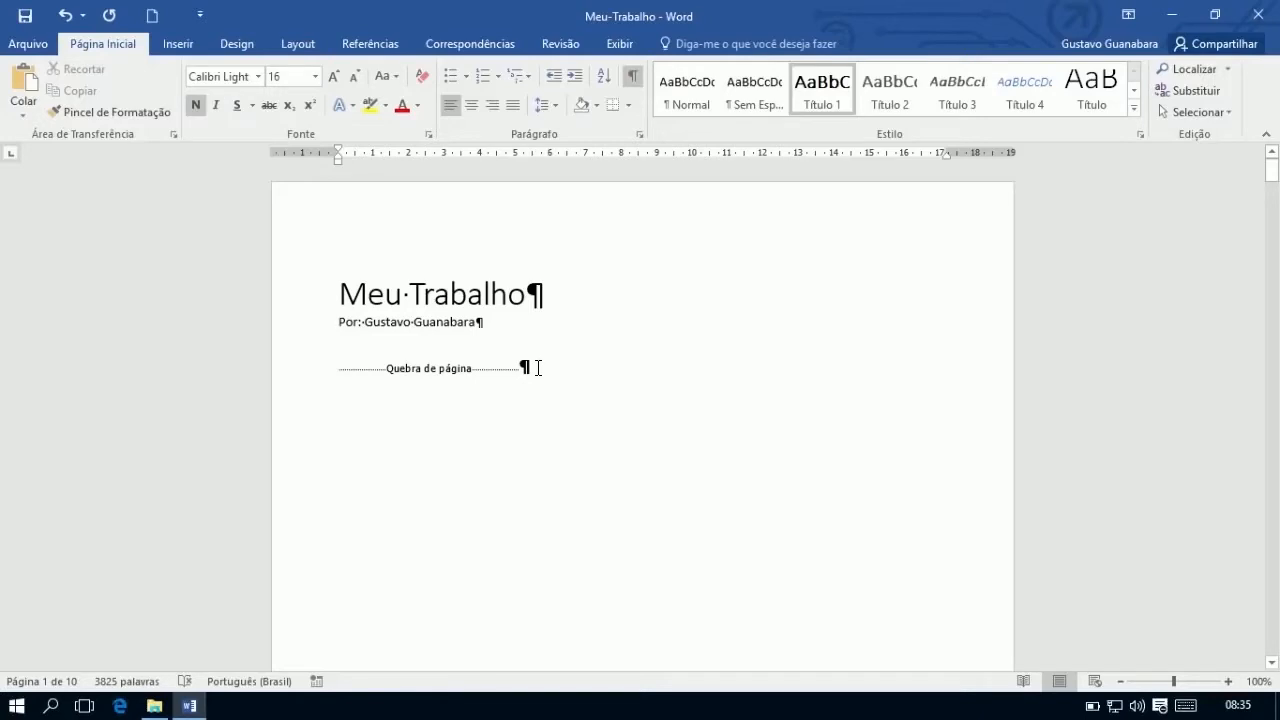
# Delete the page break and its empty paragraph before Capítulo 1, and insert the page break there again
pyautogui.click(538, 368)
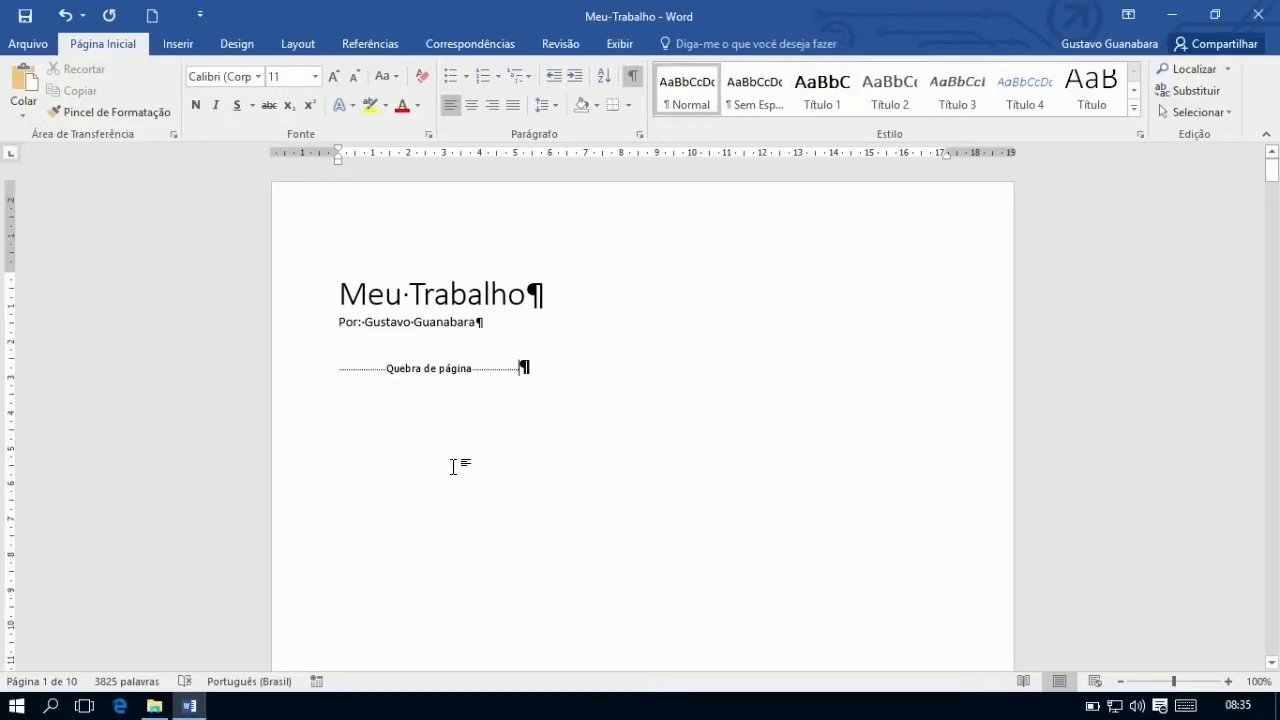
pyautogui.press('BackSpace')
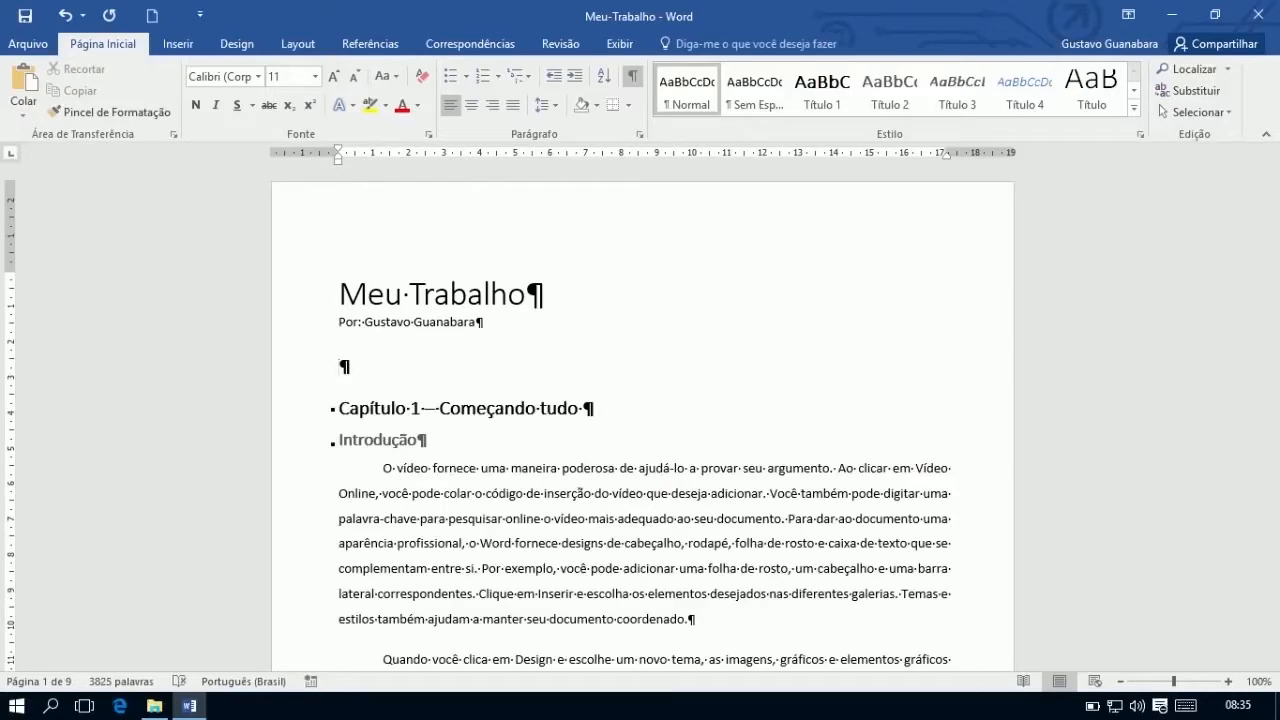
pyautogui.press('Down')
pyautogui.press('BackSpace')
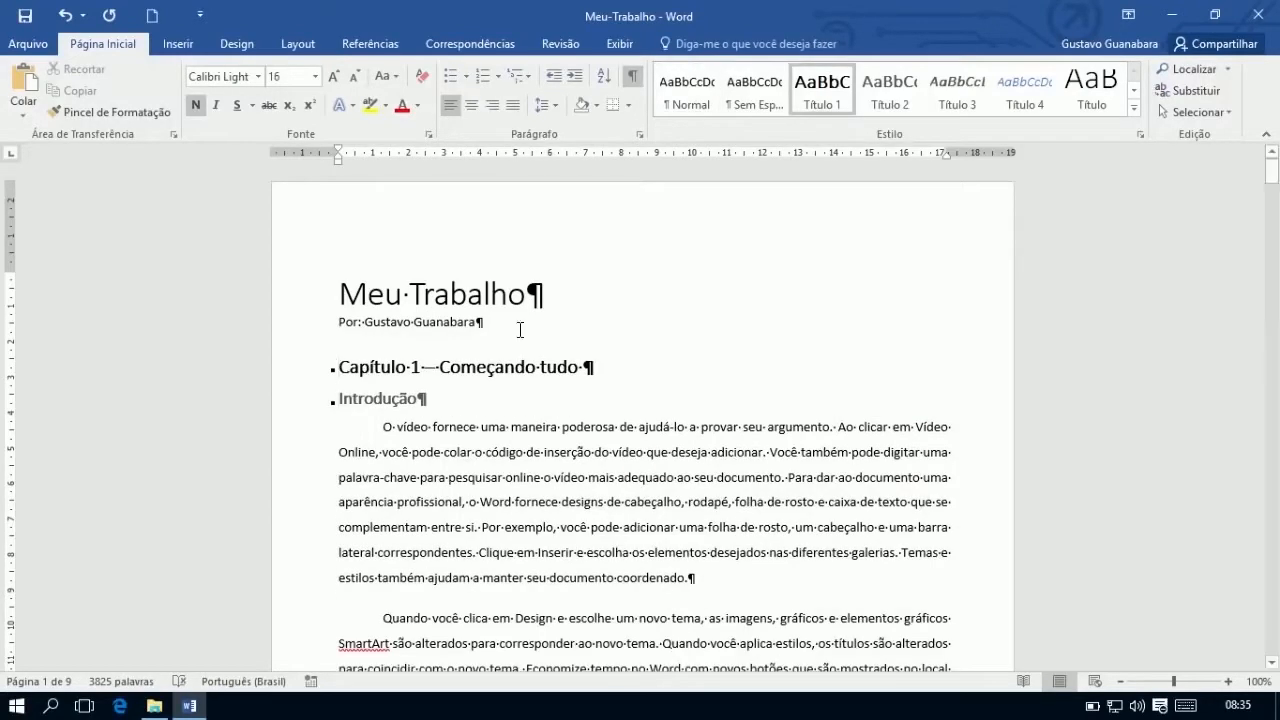
pyautogui.hotkey('ctrl', 'Return')
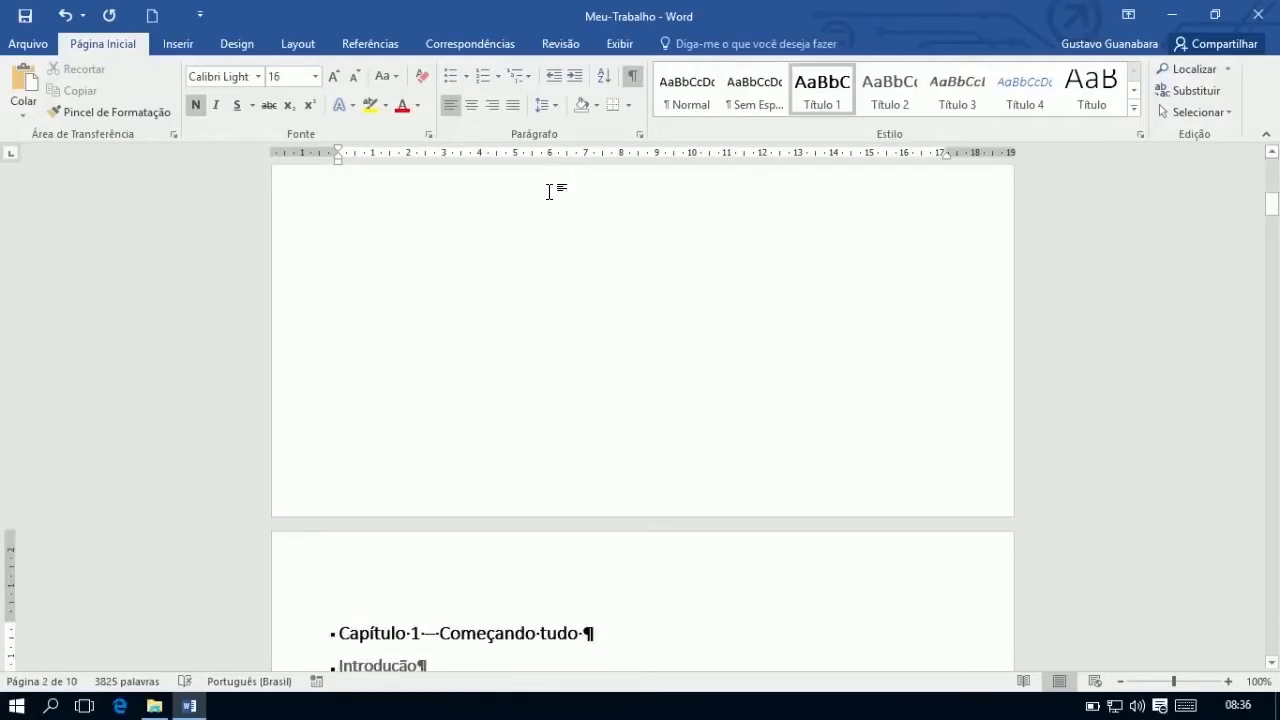
pyautogui.scroll(10, 563, 467)
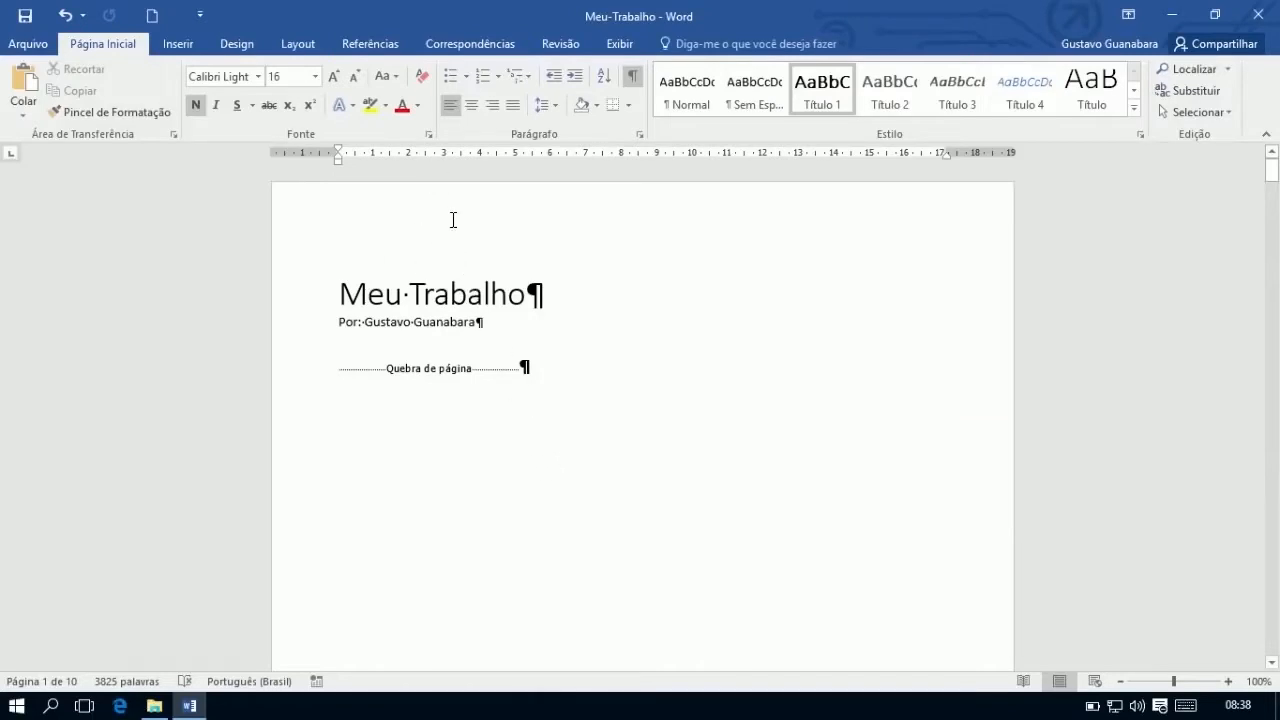
# Open and leave the first page's header area, and hide the formatting marks
pyautogui.doubleClick(453, 220)
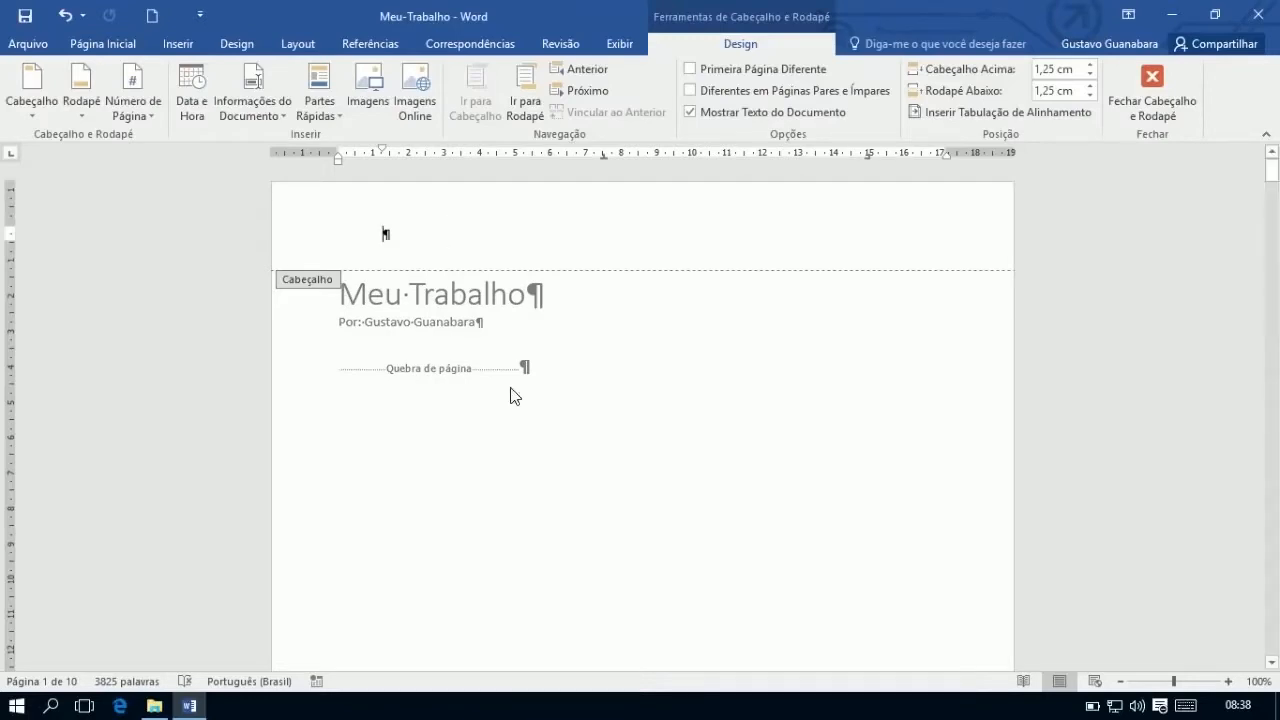
pyautogui.doubleClick(640, 446)
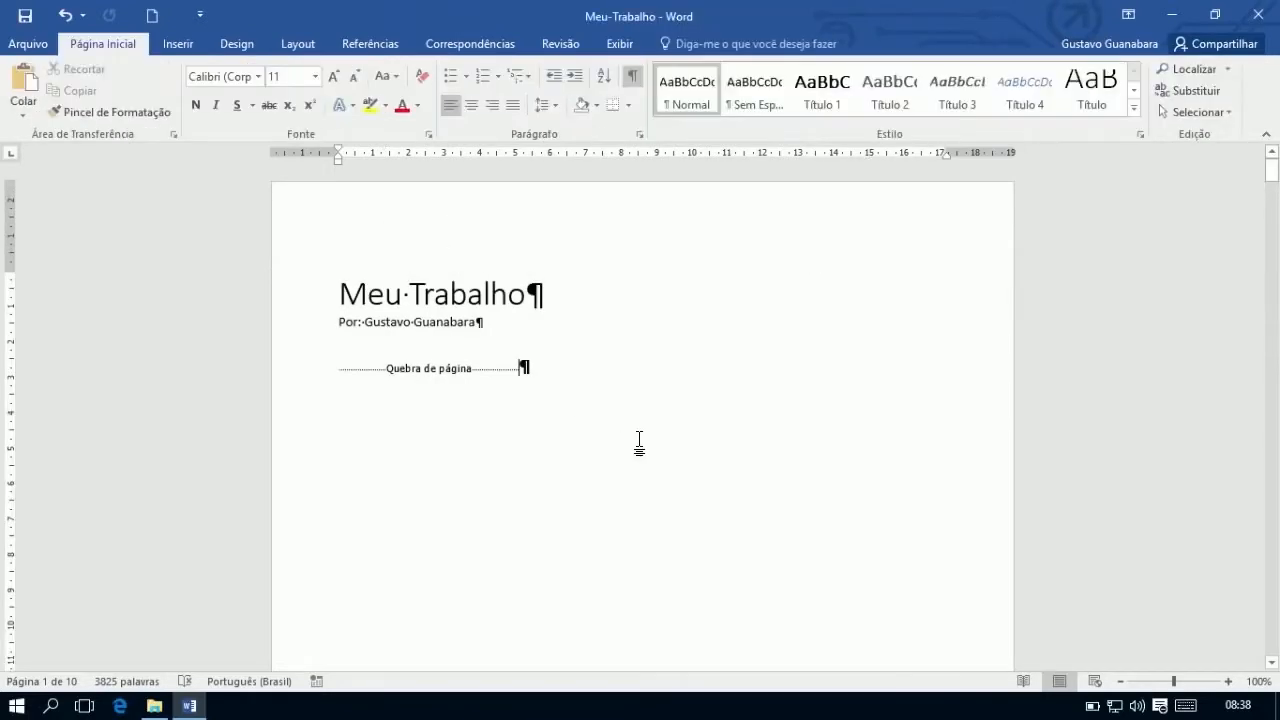
pyautogui.click(633, 76)
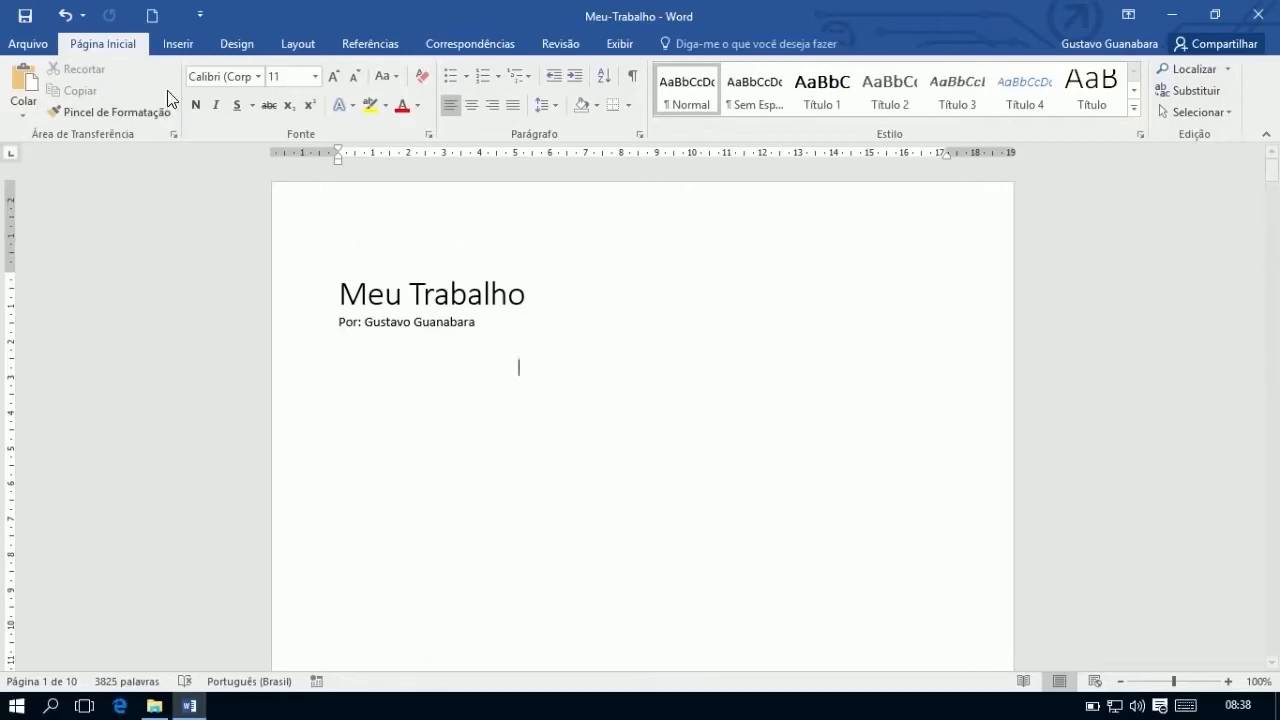
# Open the document header with the Edit Header command and close header editing again
pyautogui.click(180, 45)
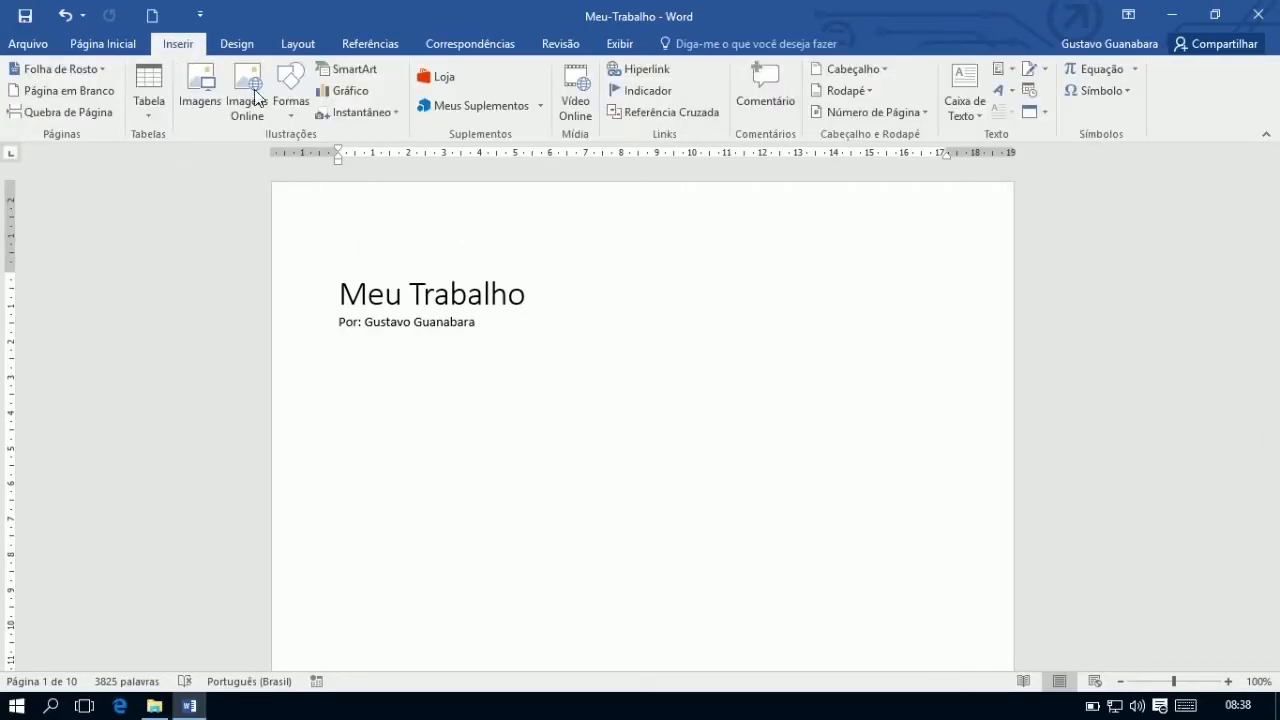
pyautogui.click(866, 70)
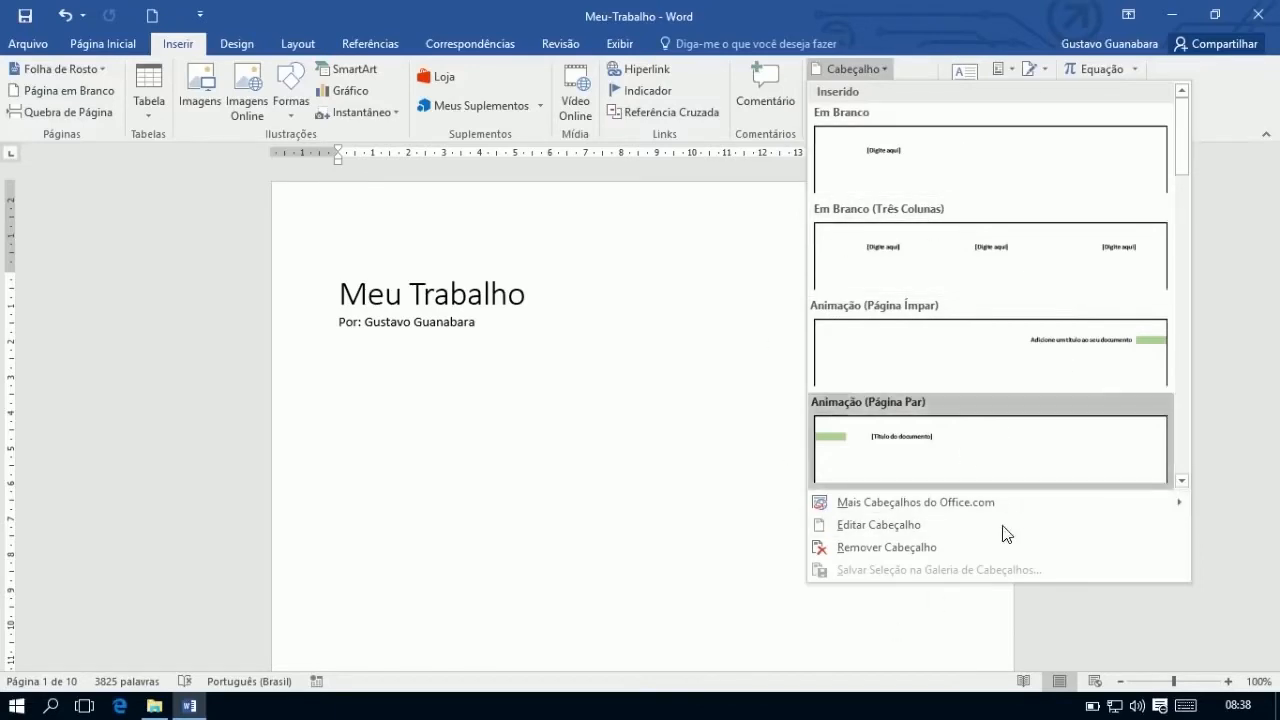
pyautogui.click(884, 526)
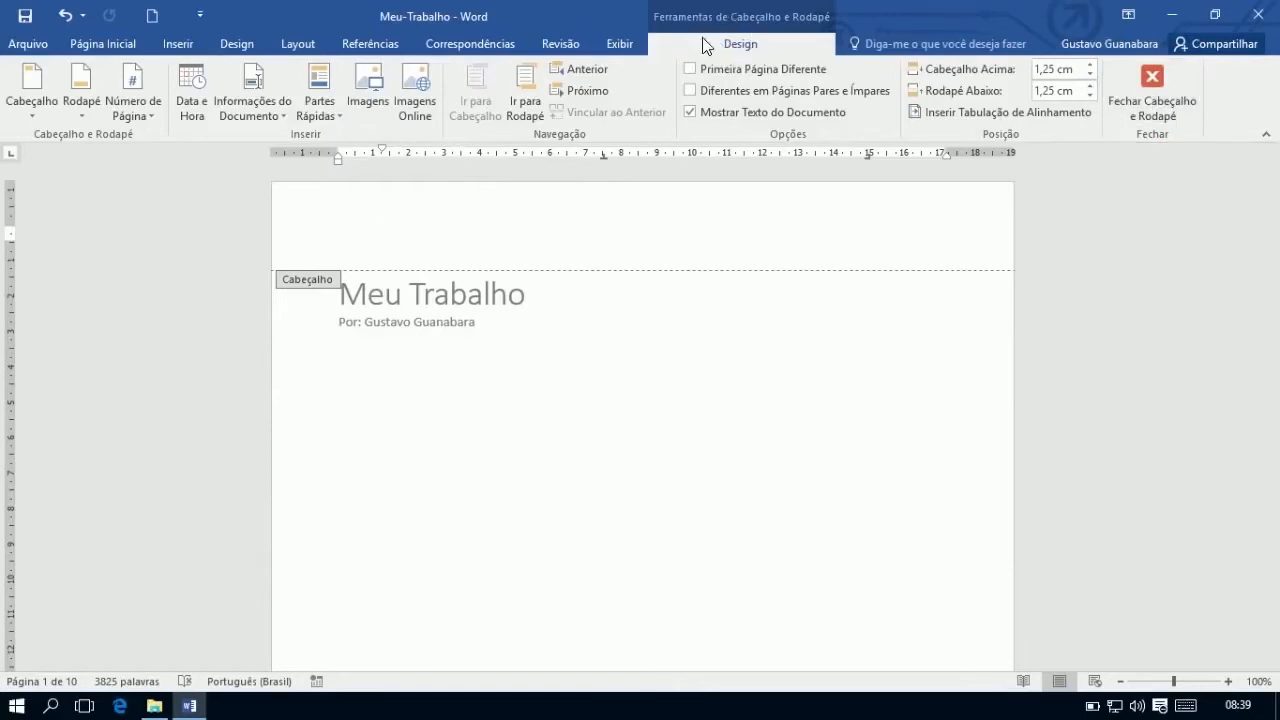
pyautogui.click(1170, 79)
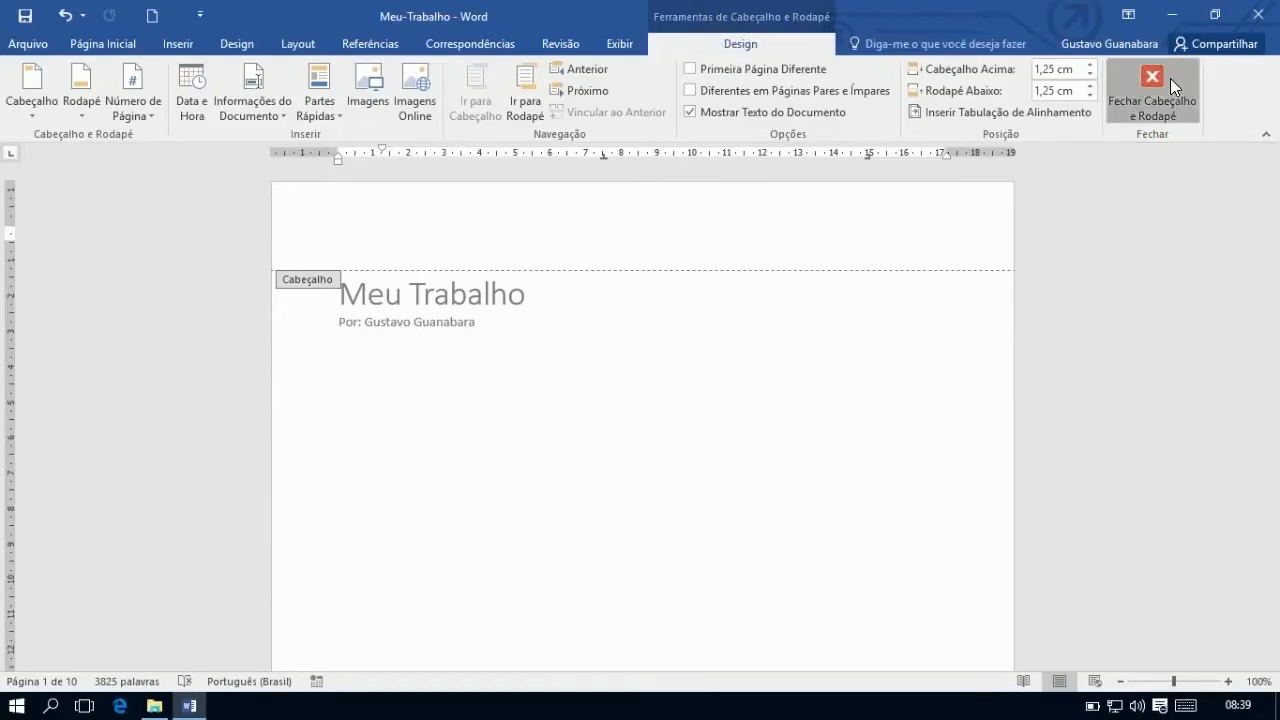
# Enter "Meu Trabalho – Por" followed by the author's full name in the page header
pyautogui.doubleClick(501, 220)
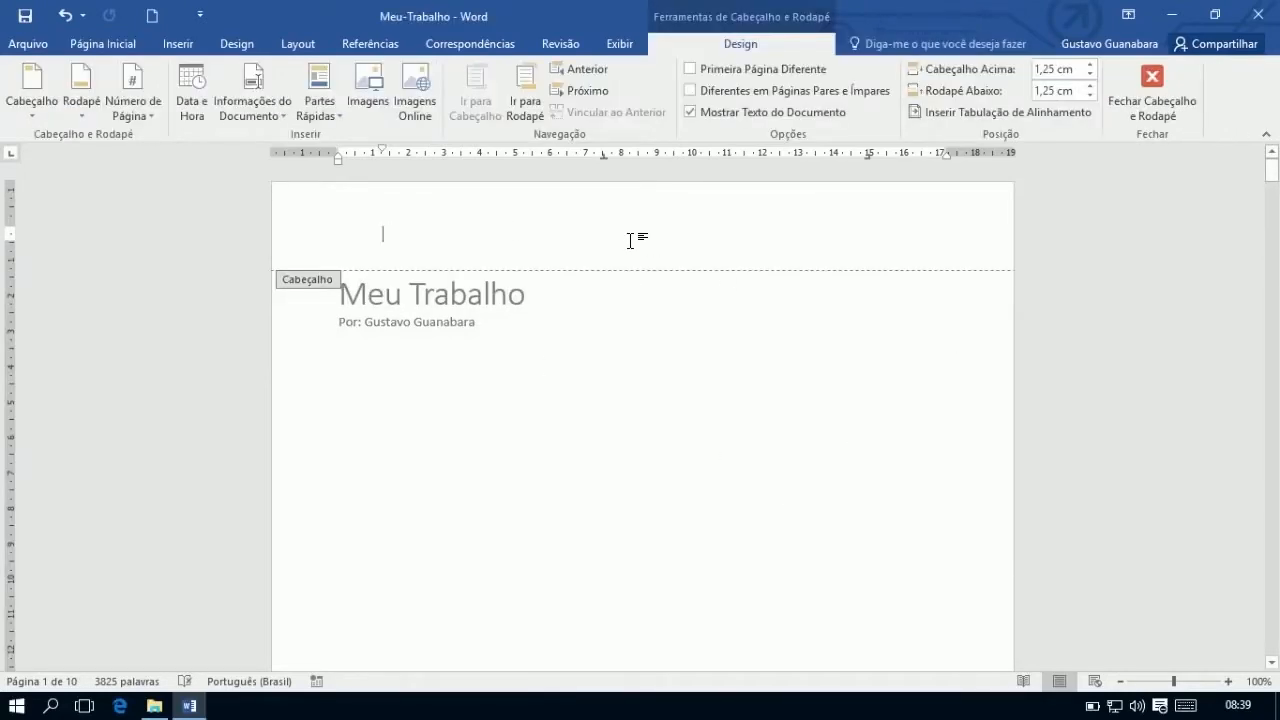
pyautogui.write('Meu Trabal')
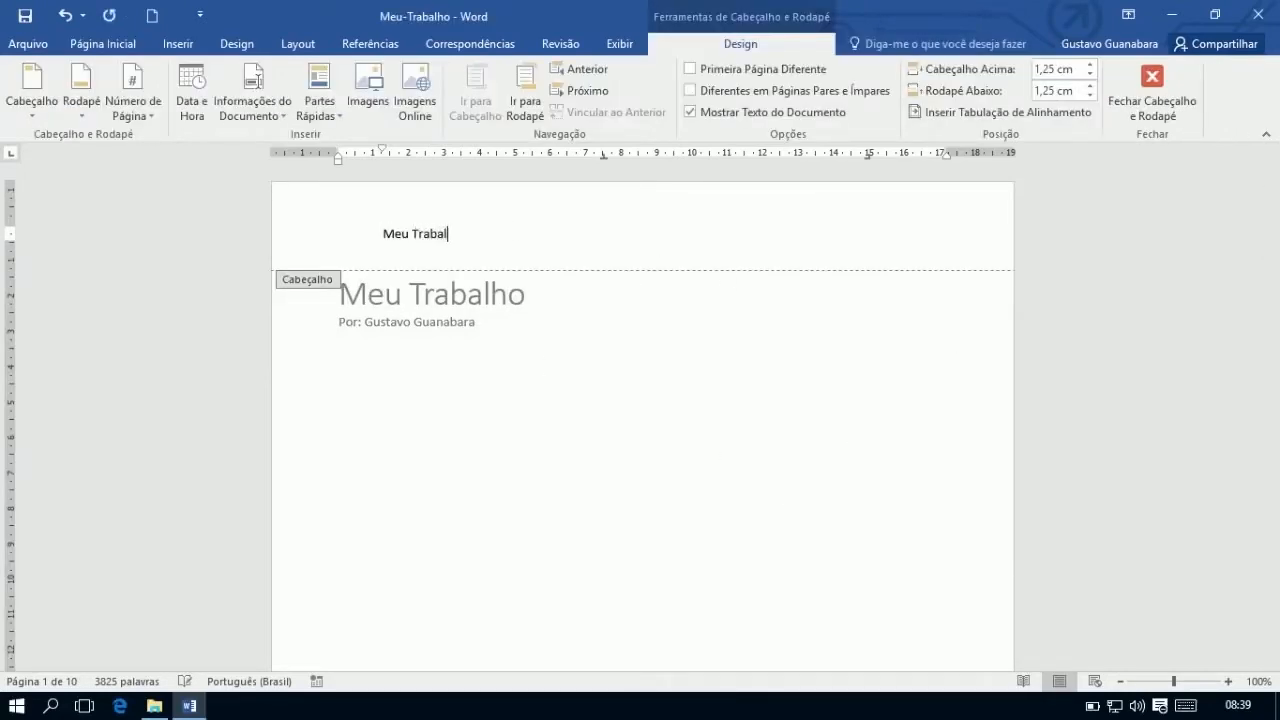
pyautogui.write('ho - Por Gustavo Guanabara')
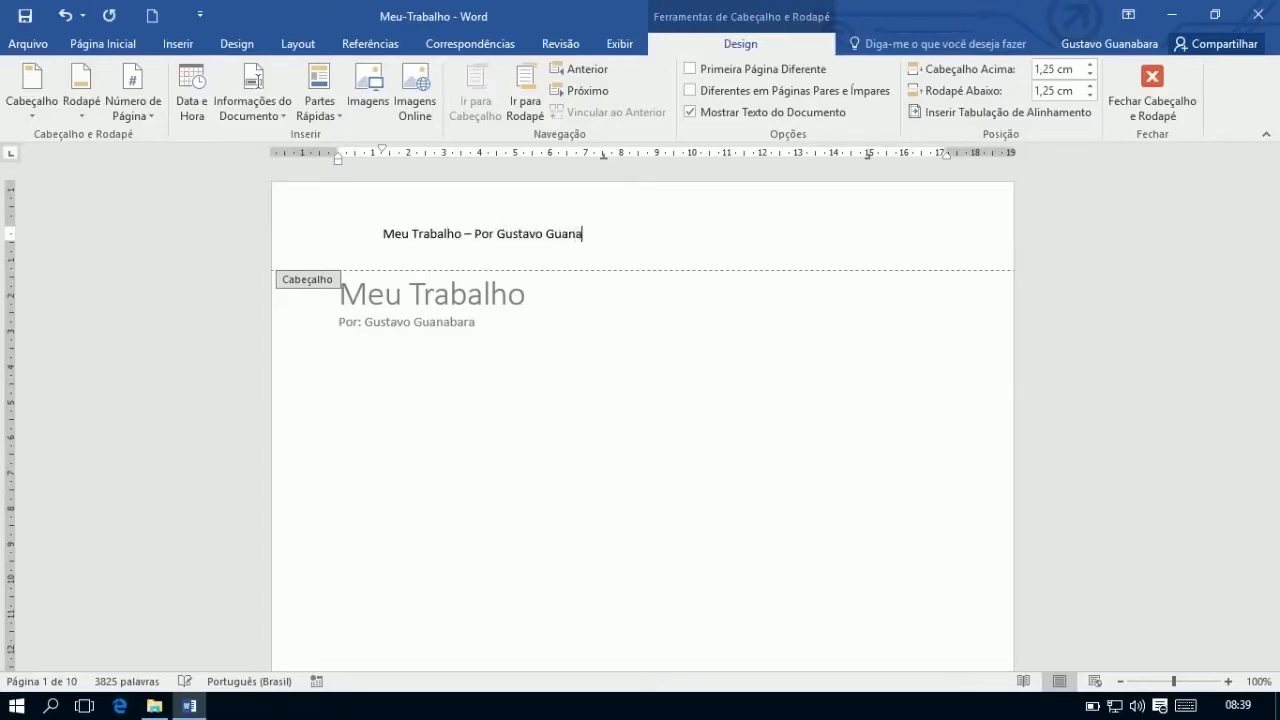
# Set the entire header line in Arial Narrow and align it right
pyautogui.click(457, 233)
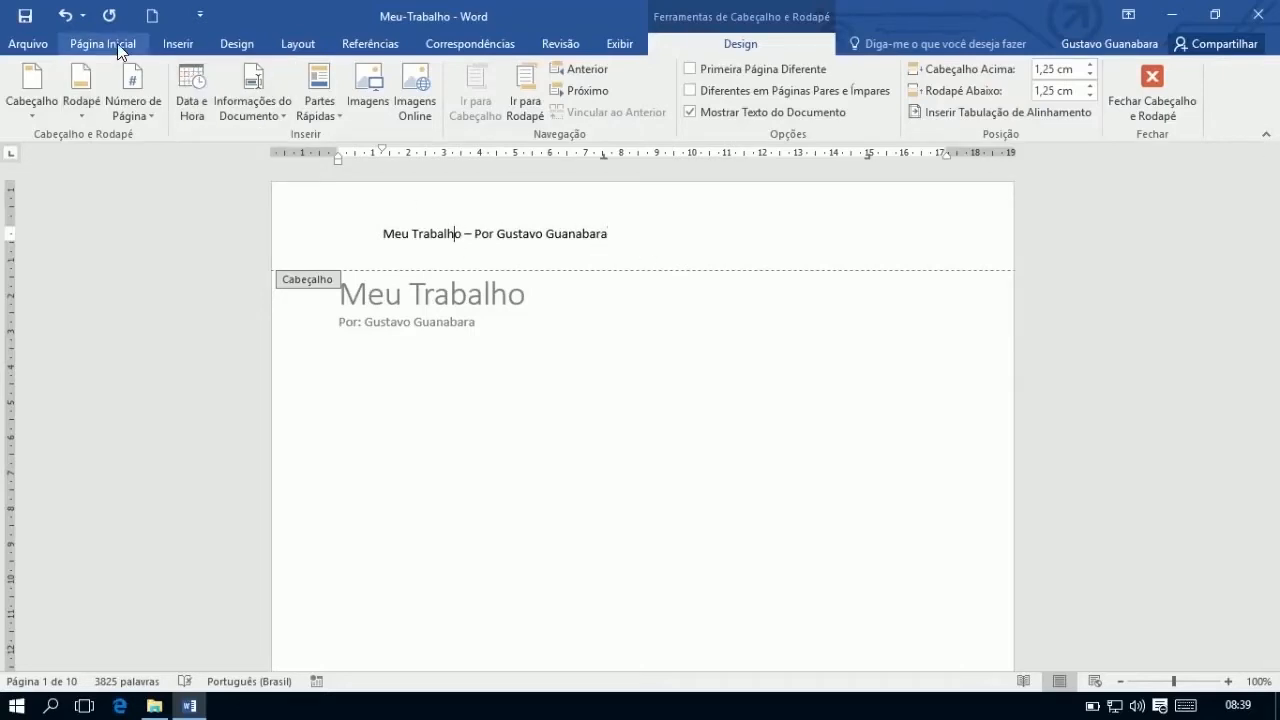
pyautogui.click(116, 43)
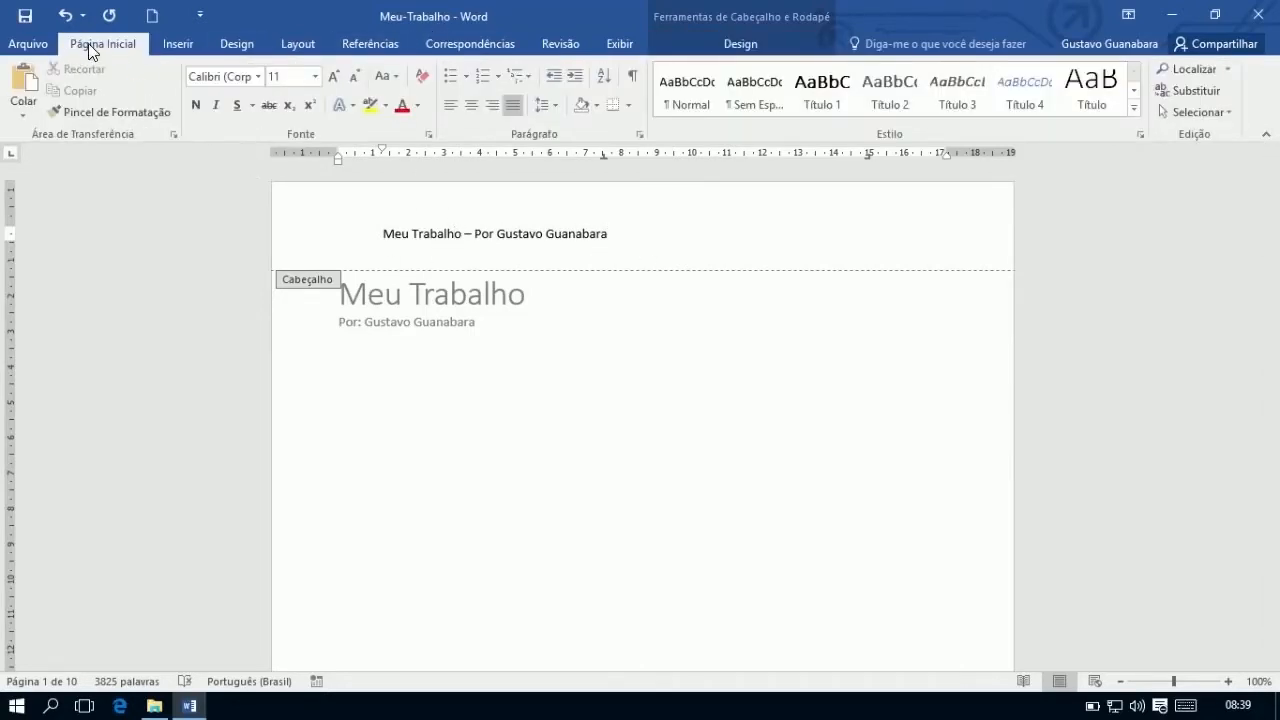
pyautogui.moveTo(370, 234); pyautogui.dragTo(623, 217)
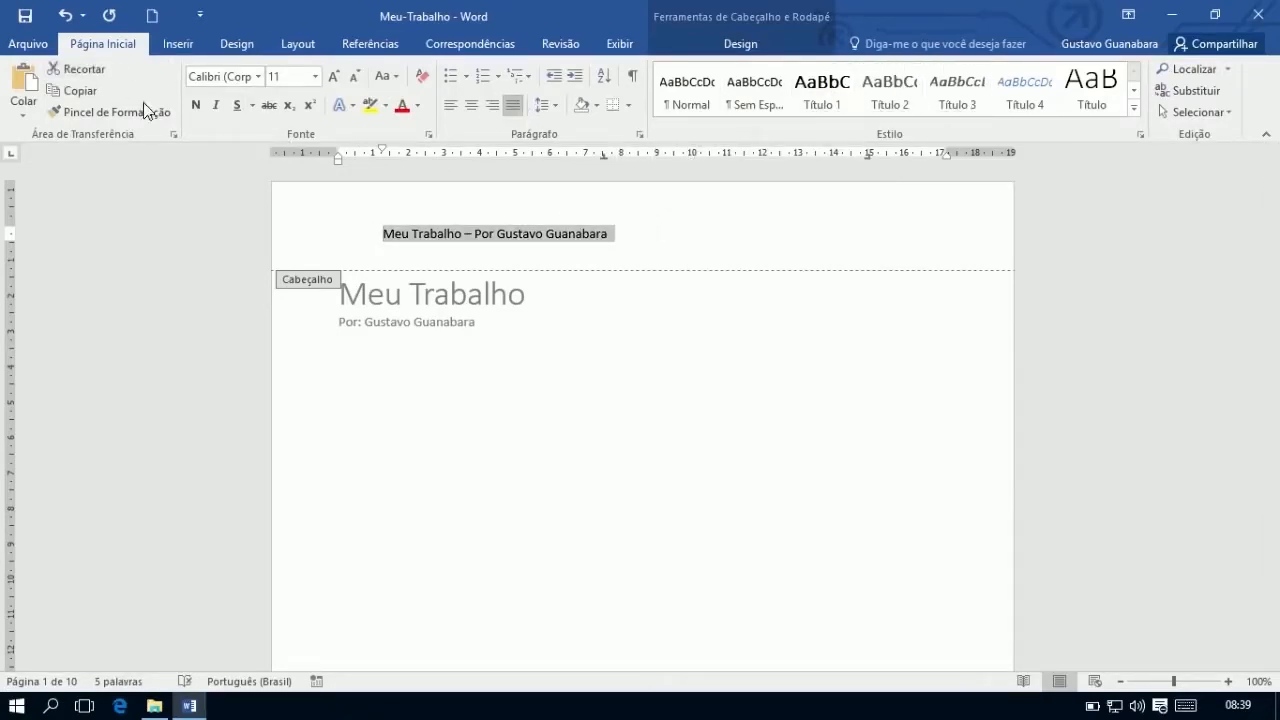
pyautogui.click(257, 76)
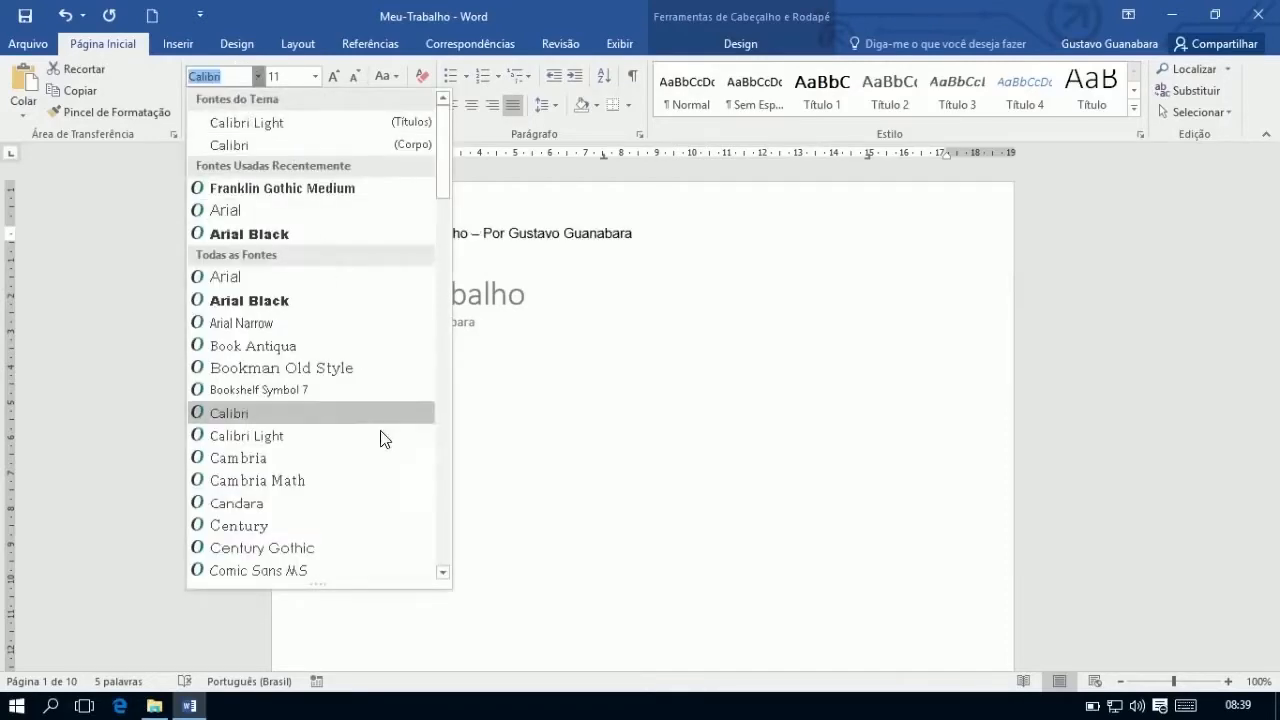
pyautogui.click(279, 324)
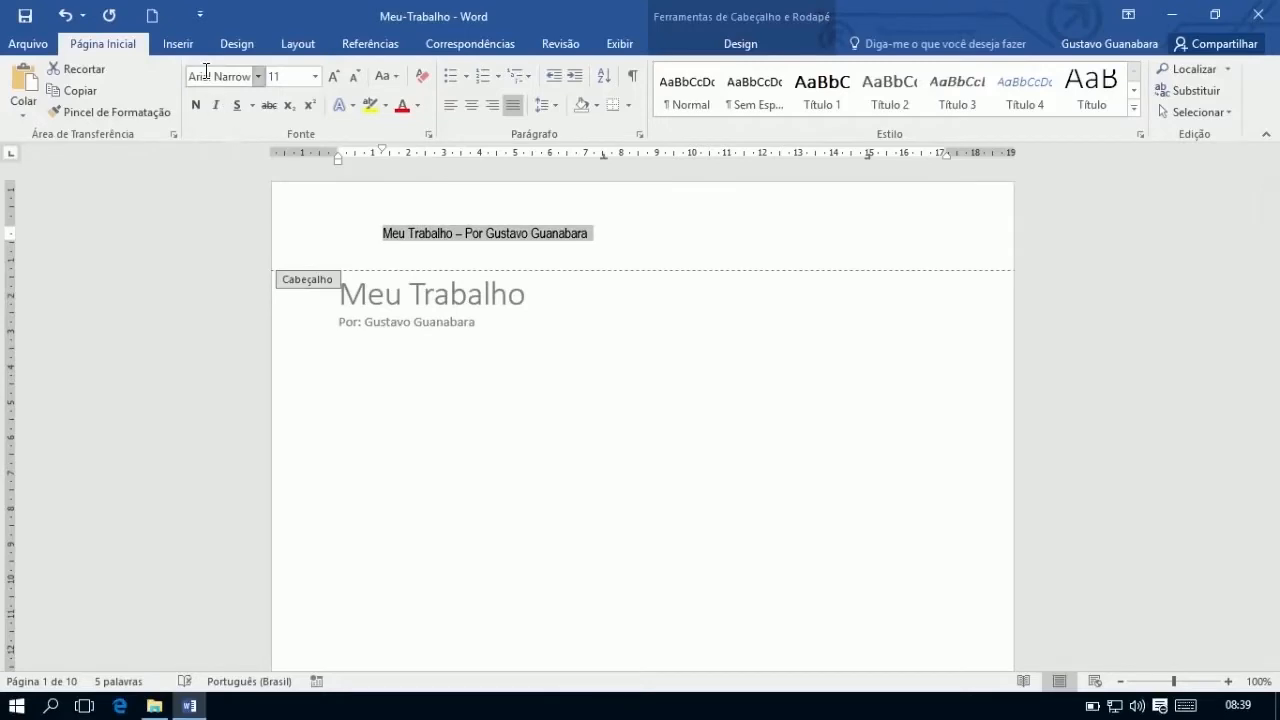
pyautogui.click(491, 106)
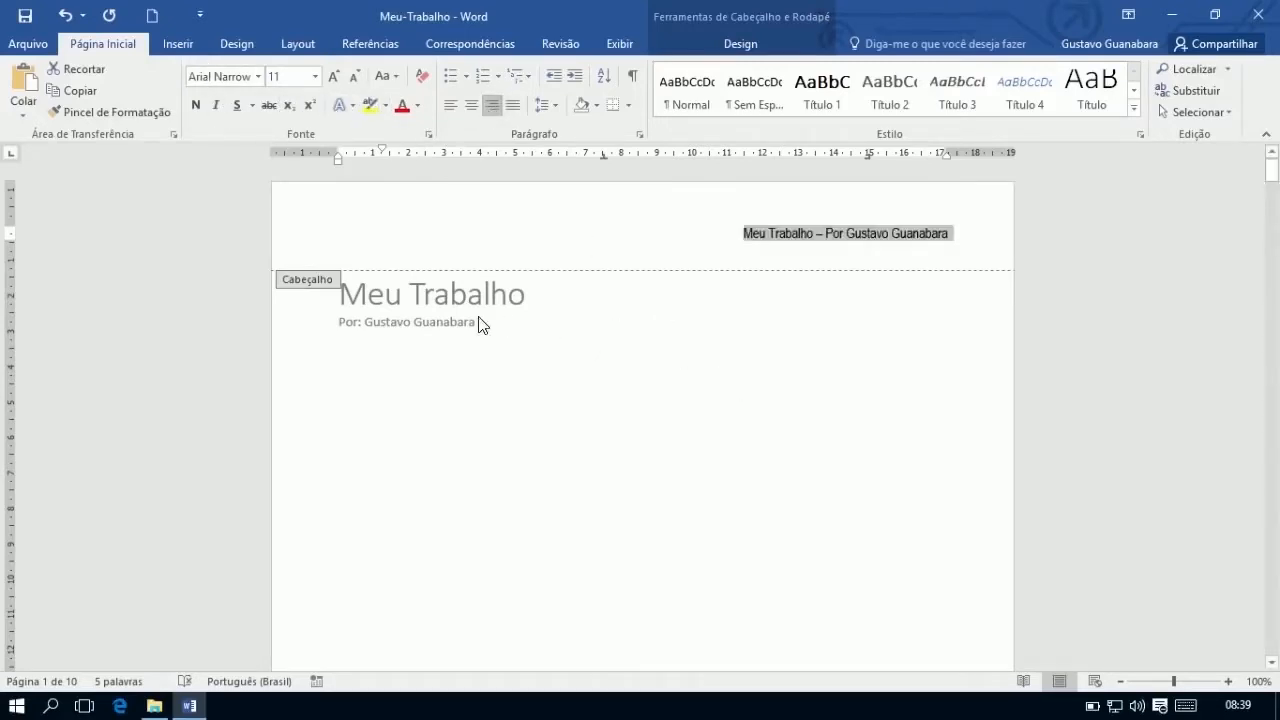
# Change the header text's font to Candara and make it italic
pyautogui.click(256, 76)
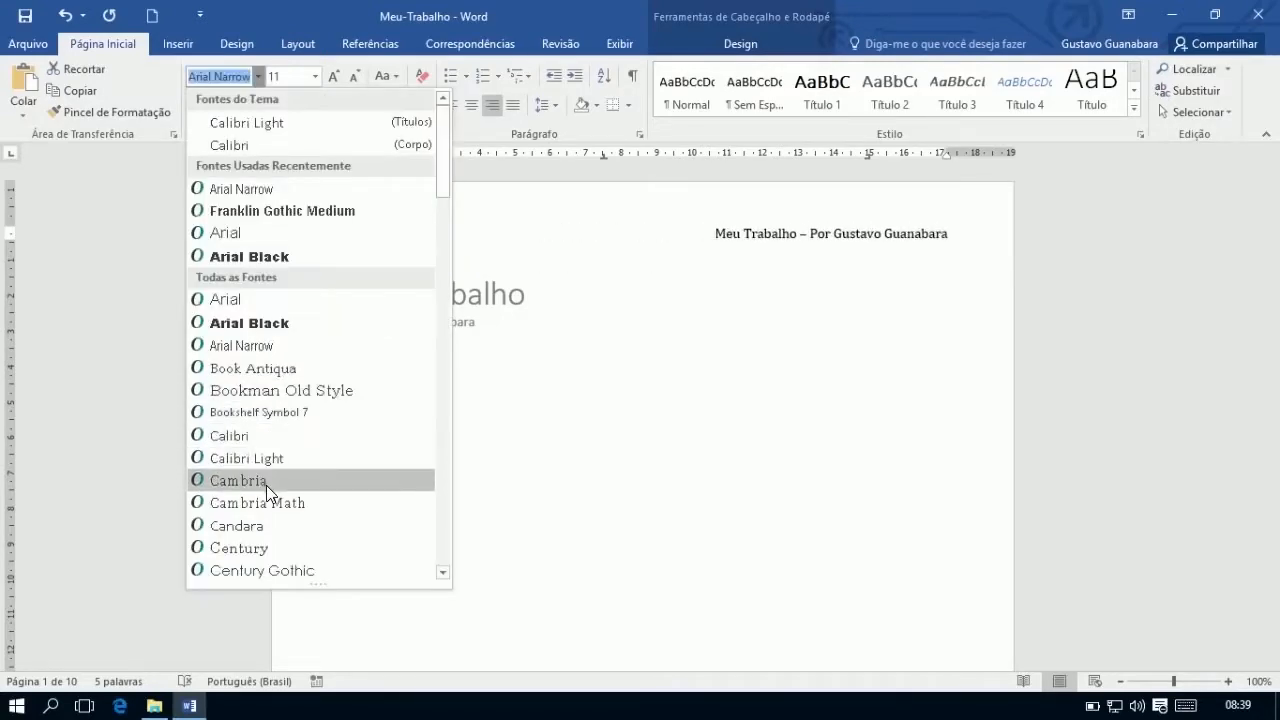
pyautogui.click(266, 525)
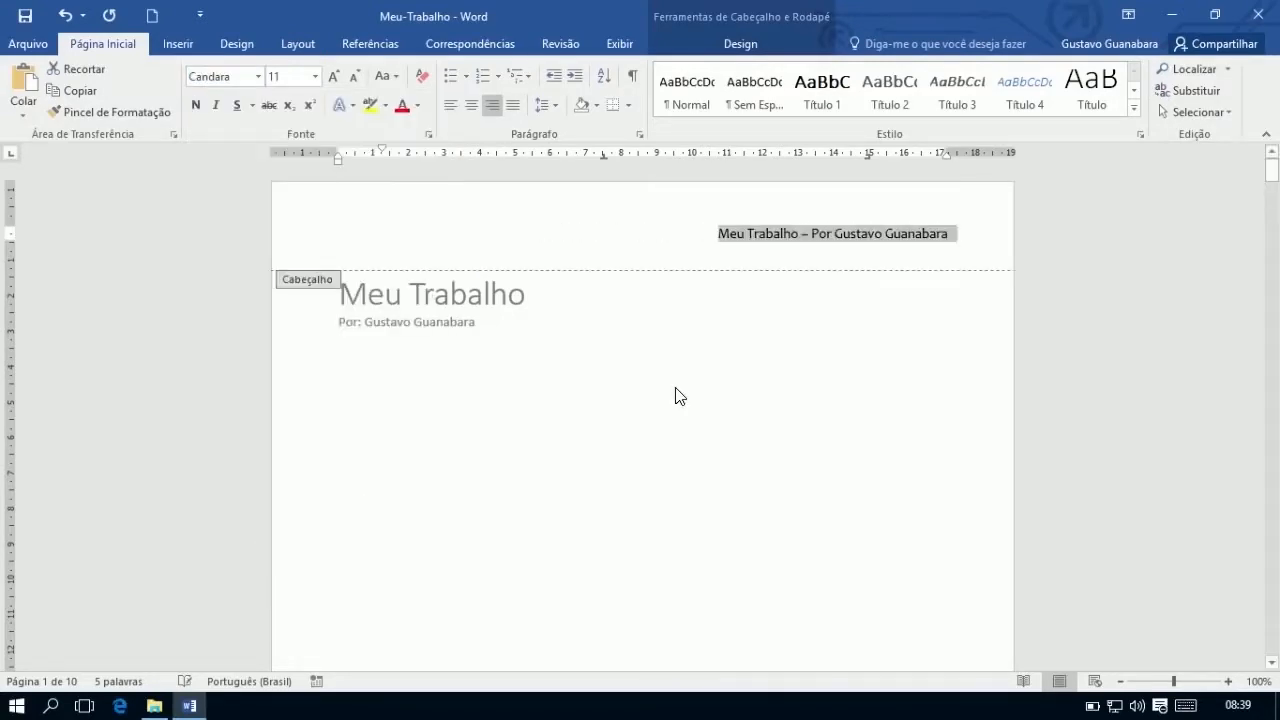
pyautogui.click(215, 105)
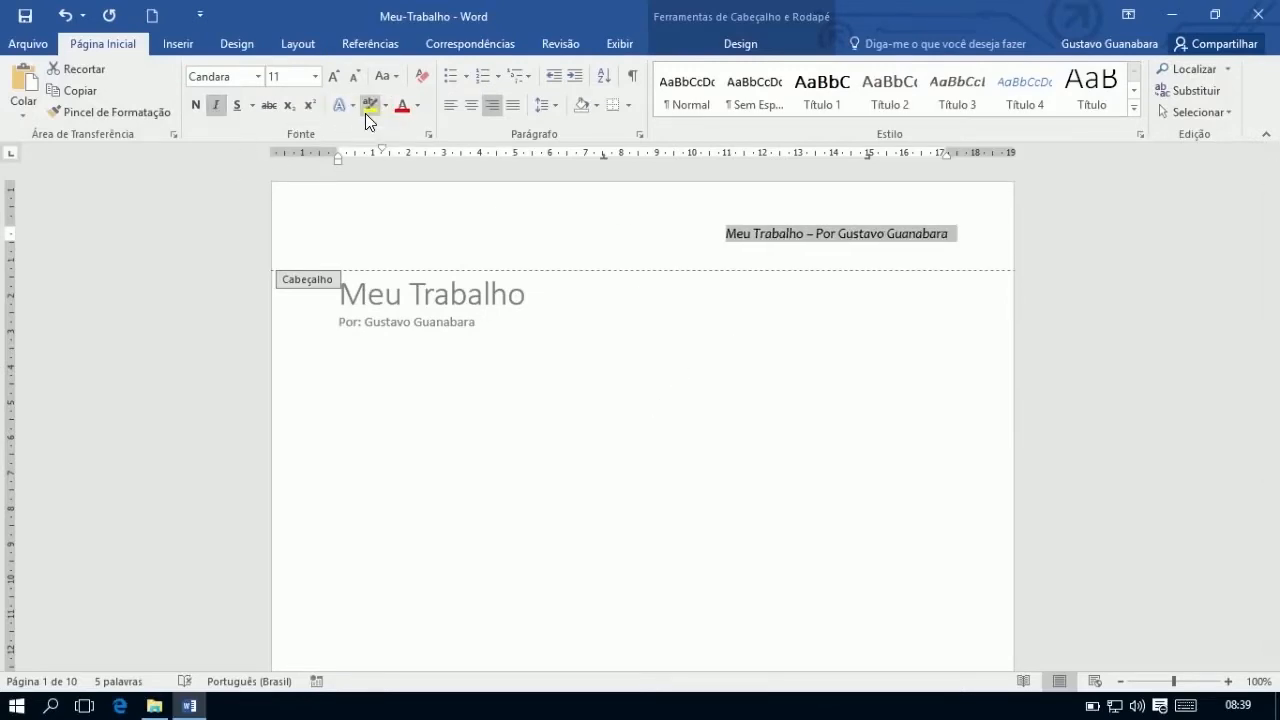
# Change the header text's font color to a gray theme shade and close header editing
pyautogui.click(417, 105)
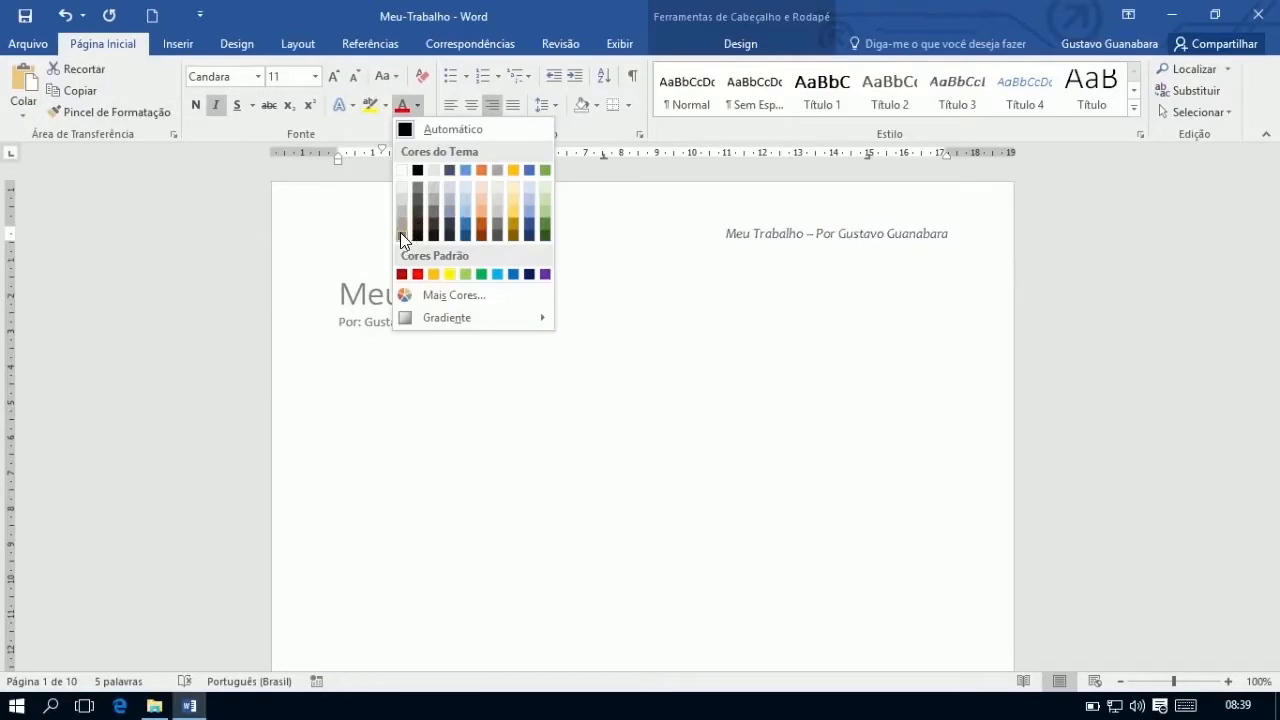
pyautogui.click(419, 193)
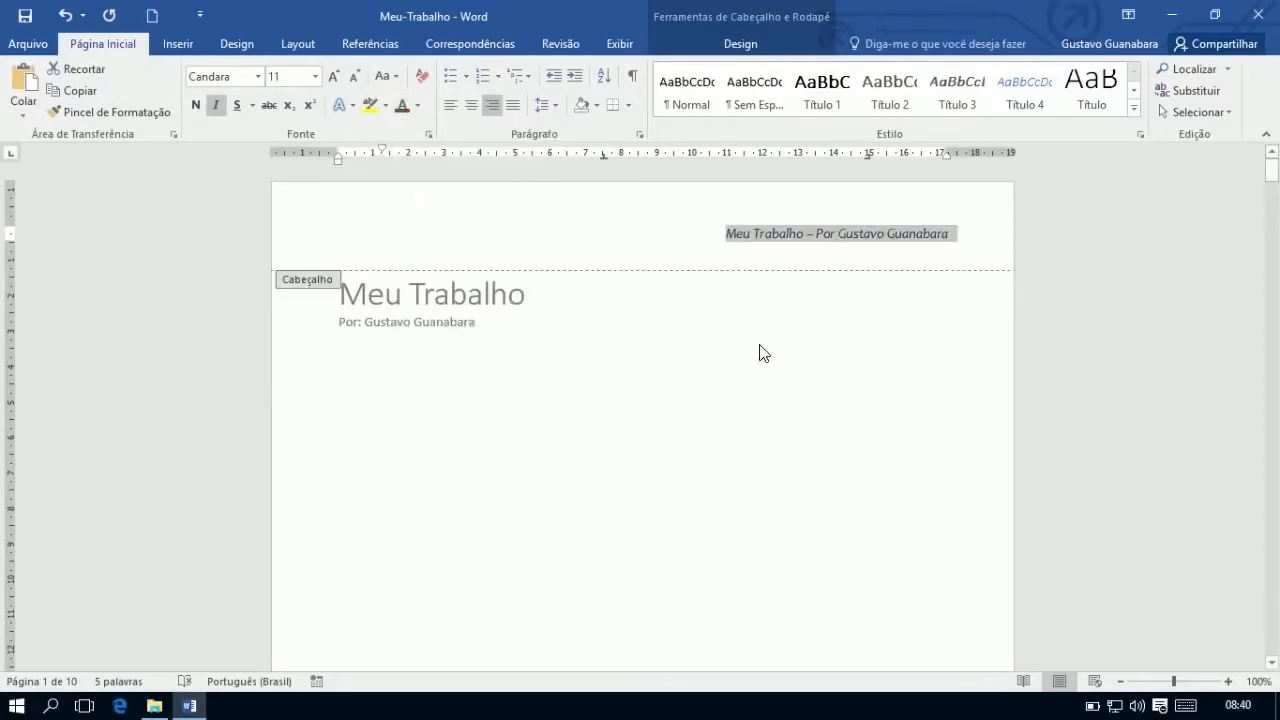
pyautogui.click(740, 43)
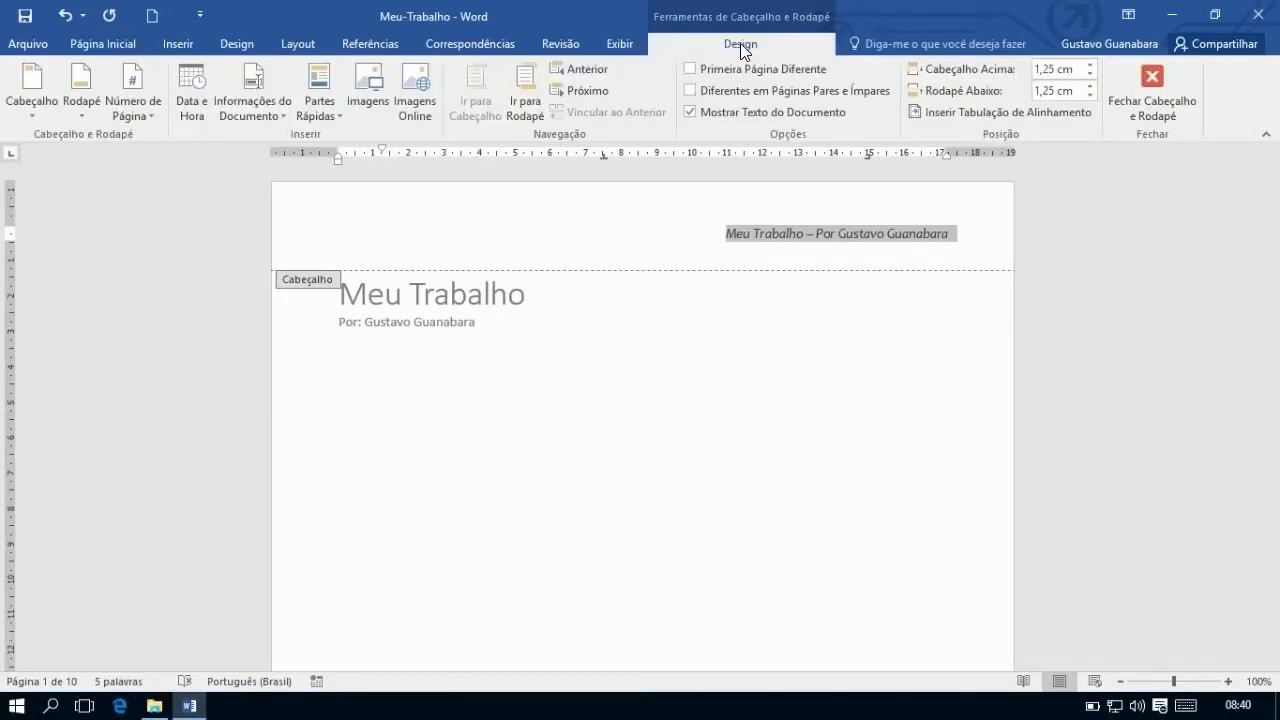
pyautogui.click(1147, 92)
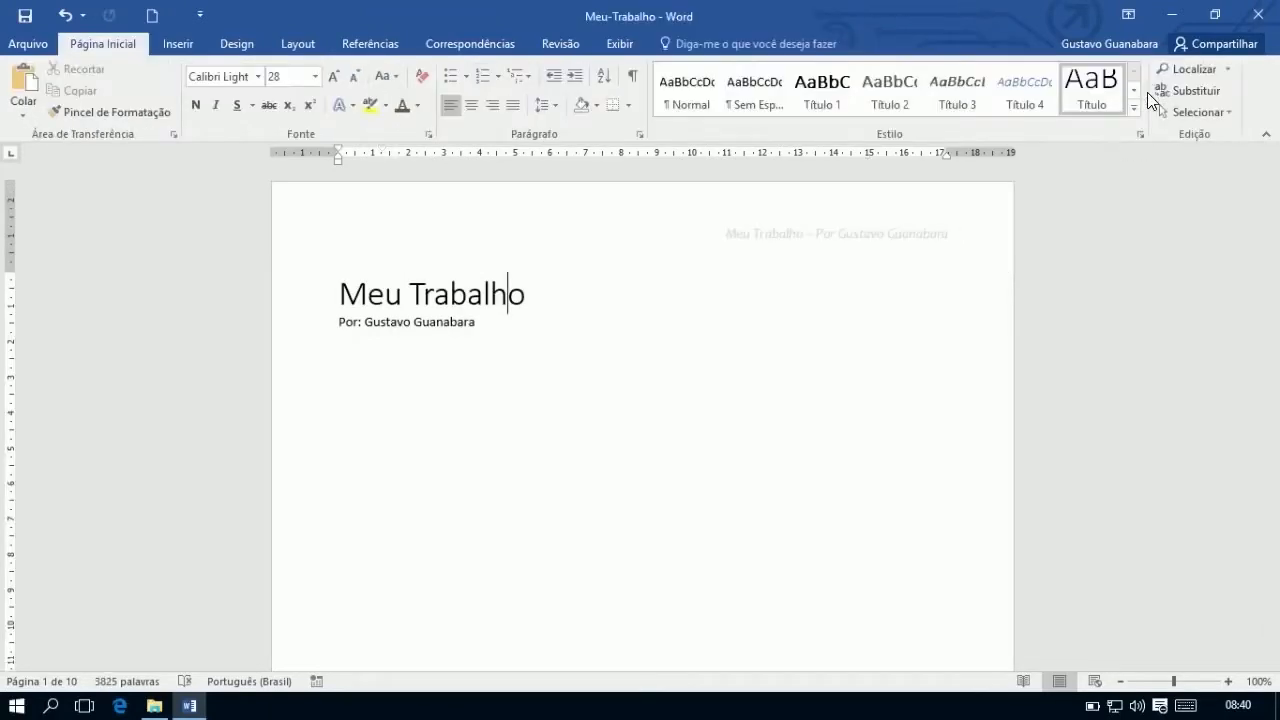
pyautogui.click(700, 454)
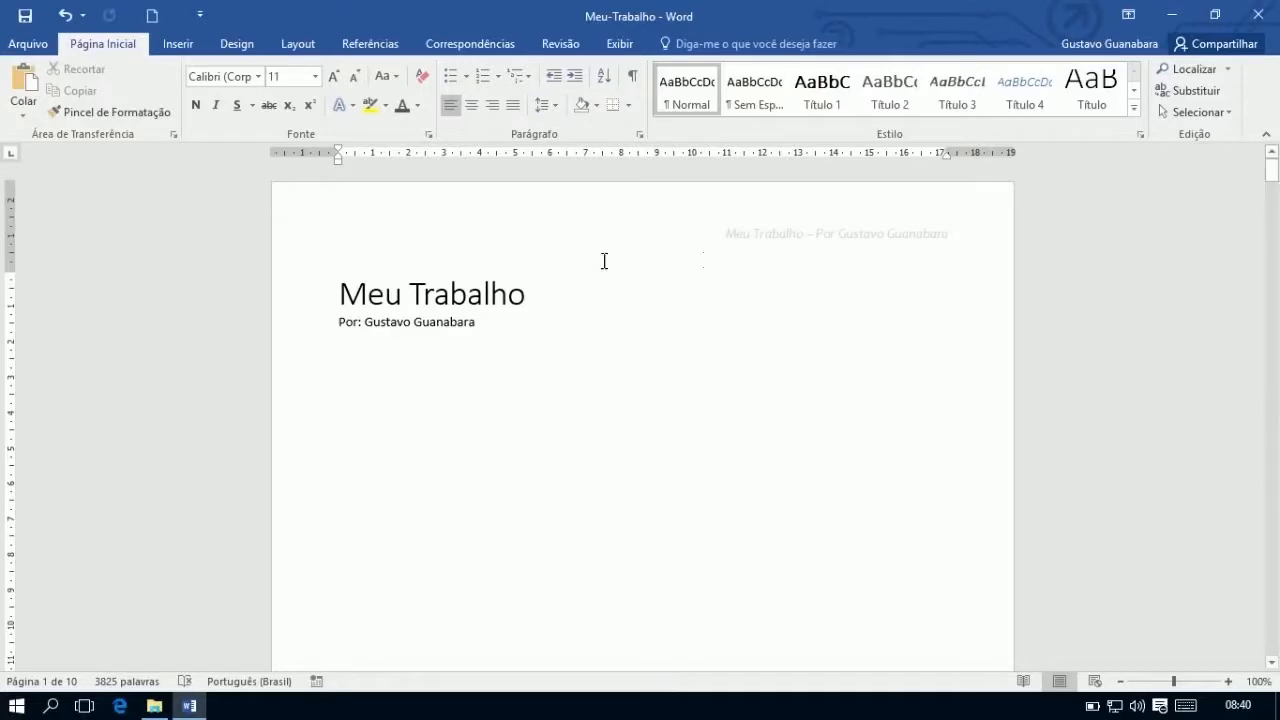
# Open the page footer for editing with the Edit Footer command
pyautogui.scroll(-10, 604, 261)
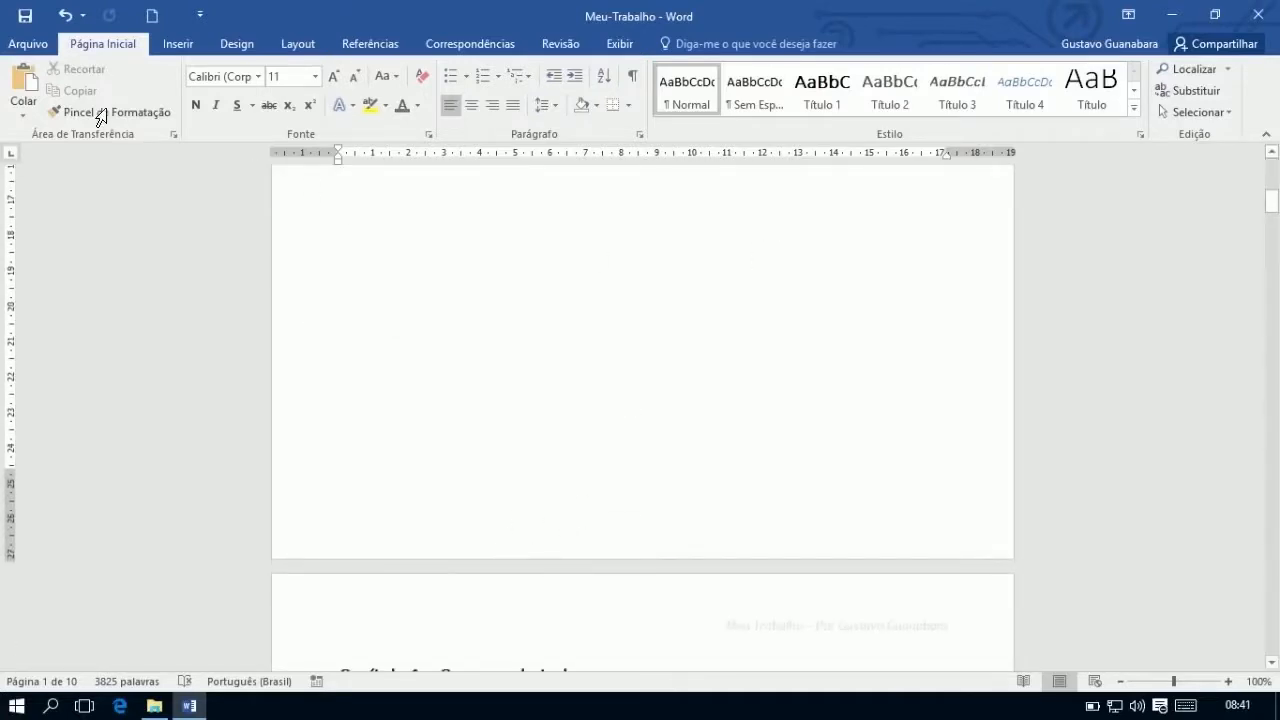
pyautogui.click(178, 46)
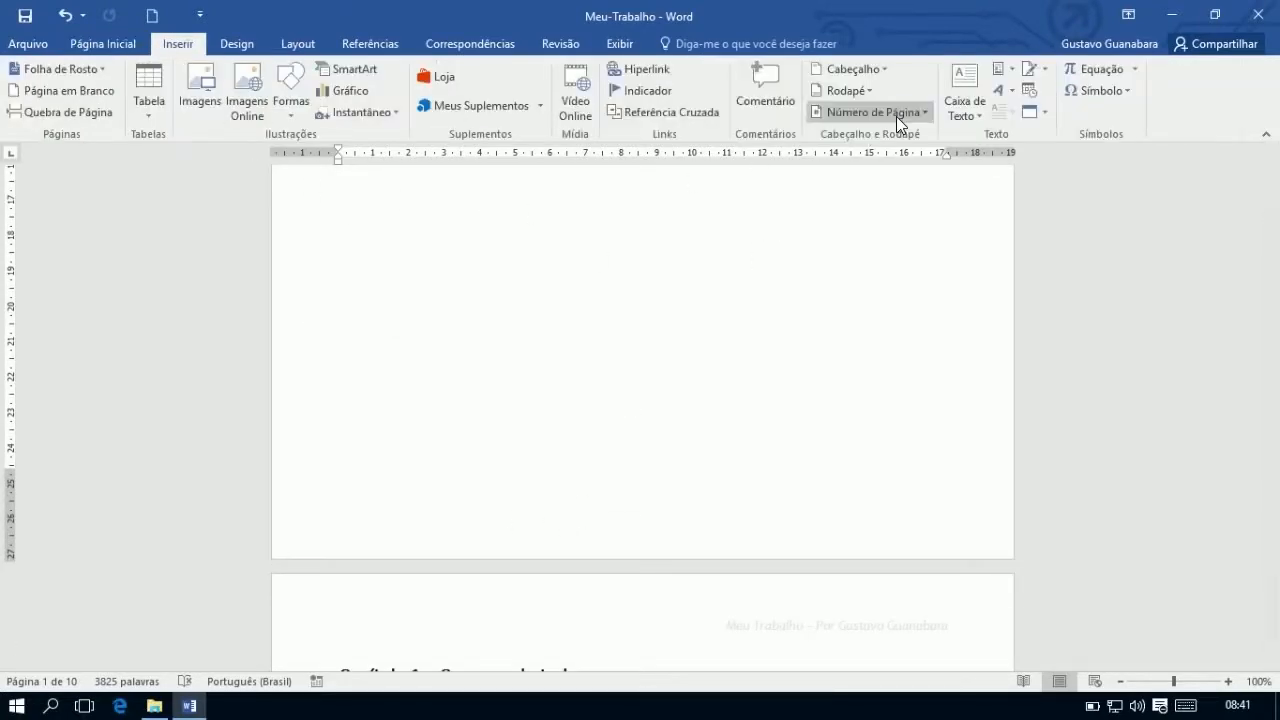
pyautogui.click(851, 90)
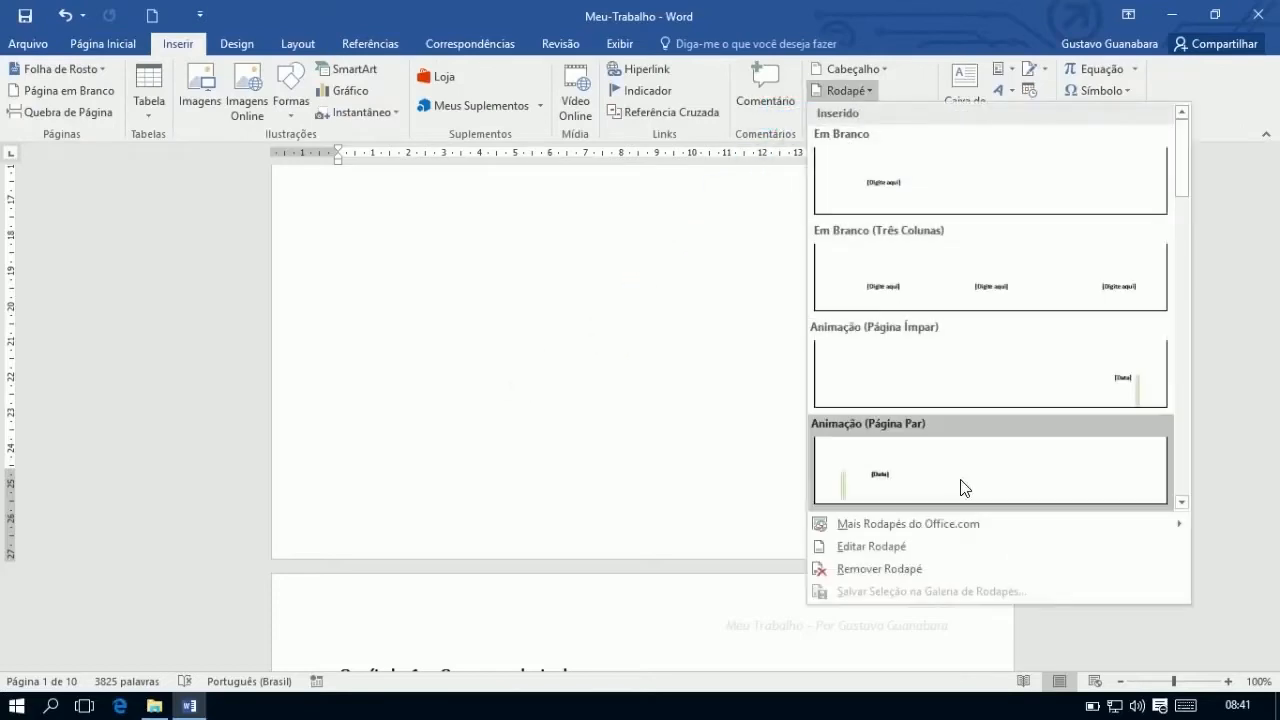
pyautogui.click(917, 536)
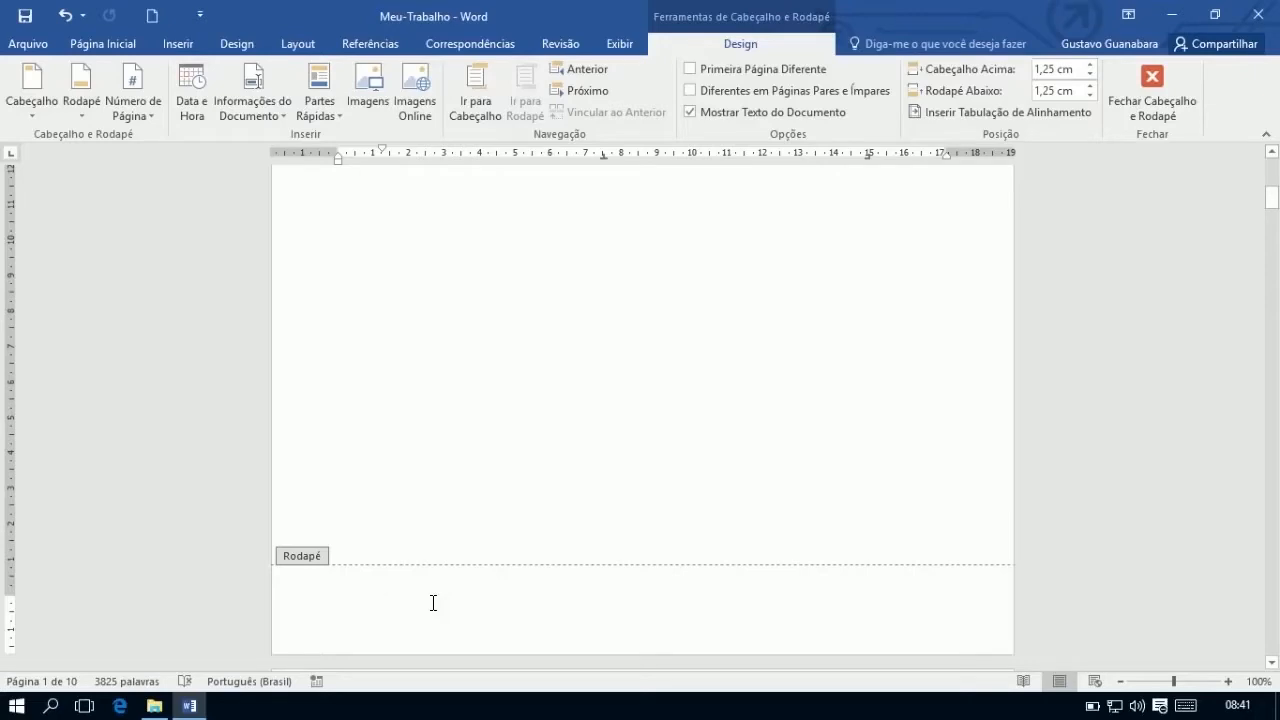
# Insert a page number in the "Sinais de Til" style at the current position in the footer
pyautogui.click(180, 44)
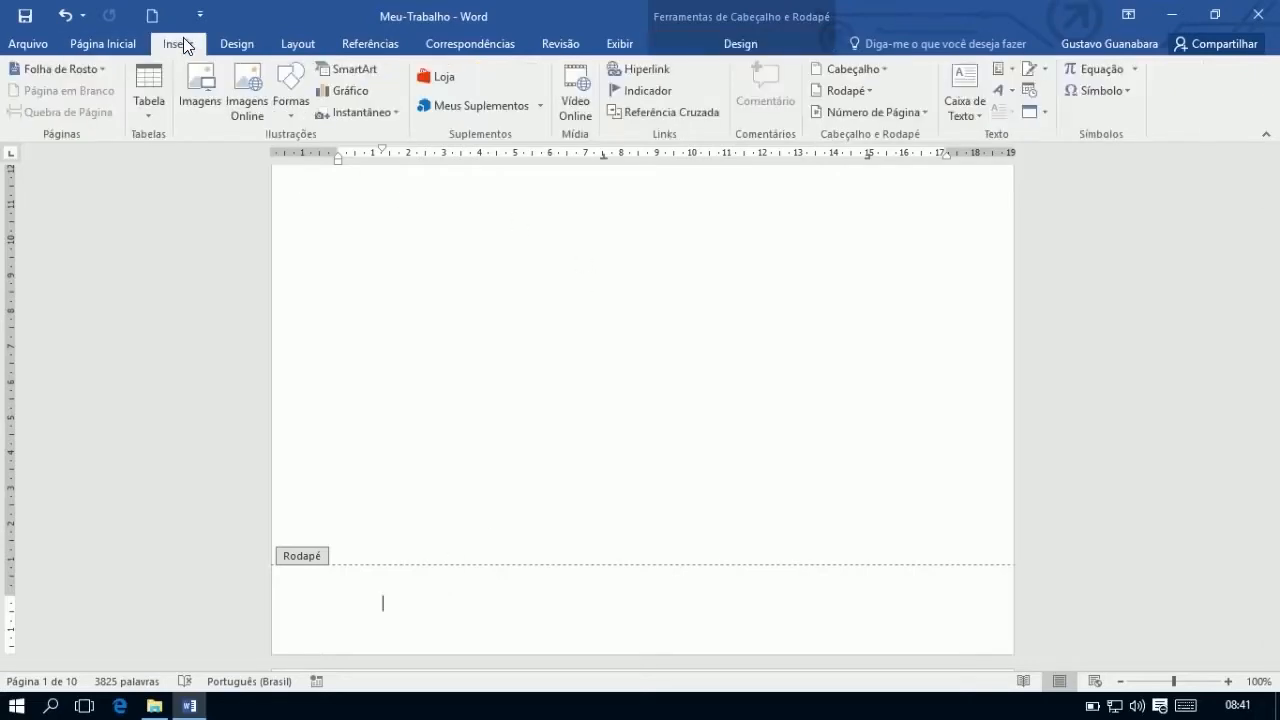
pyautogui.click(861, 112)
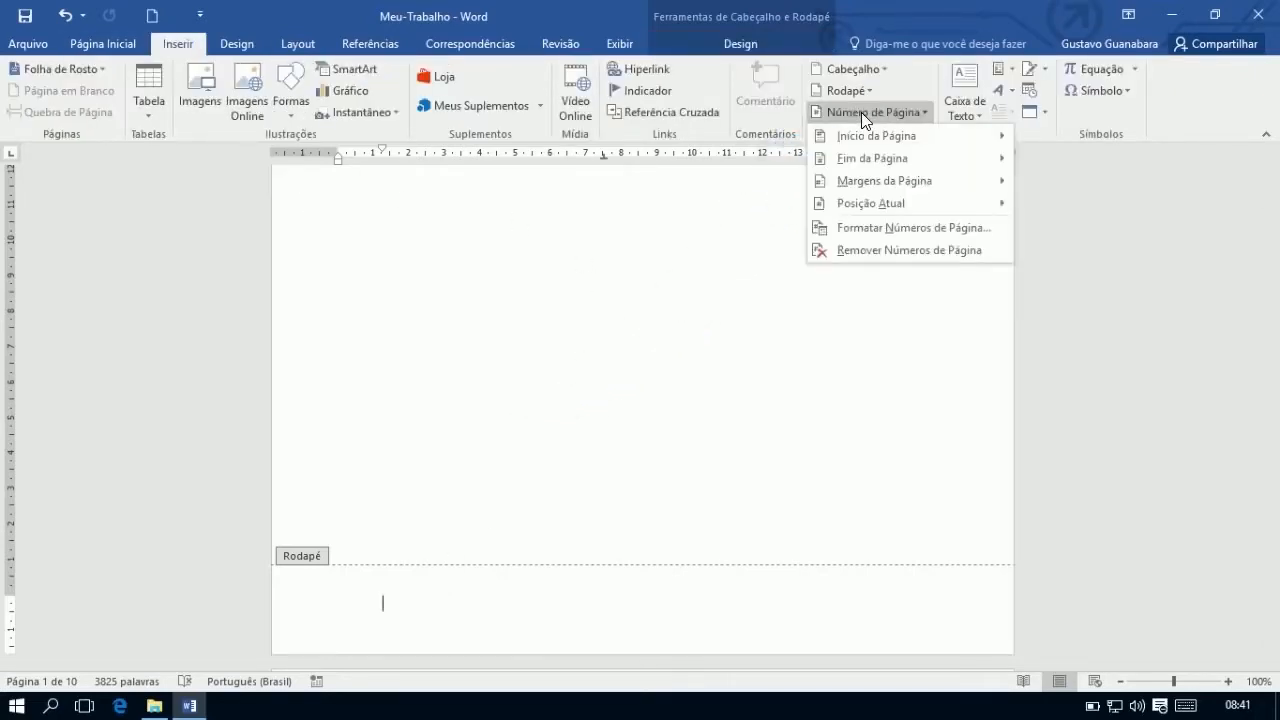
pyautogui.moveTo(872, 132)
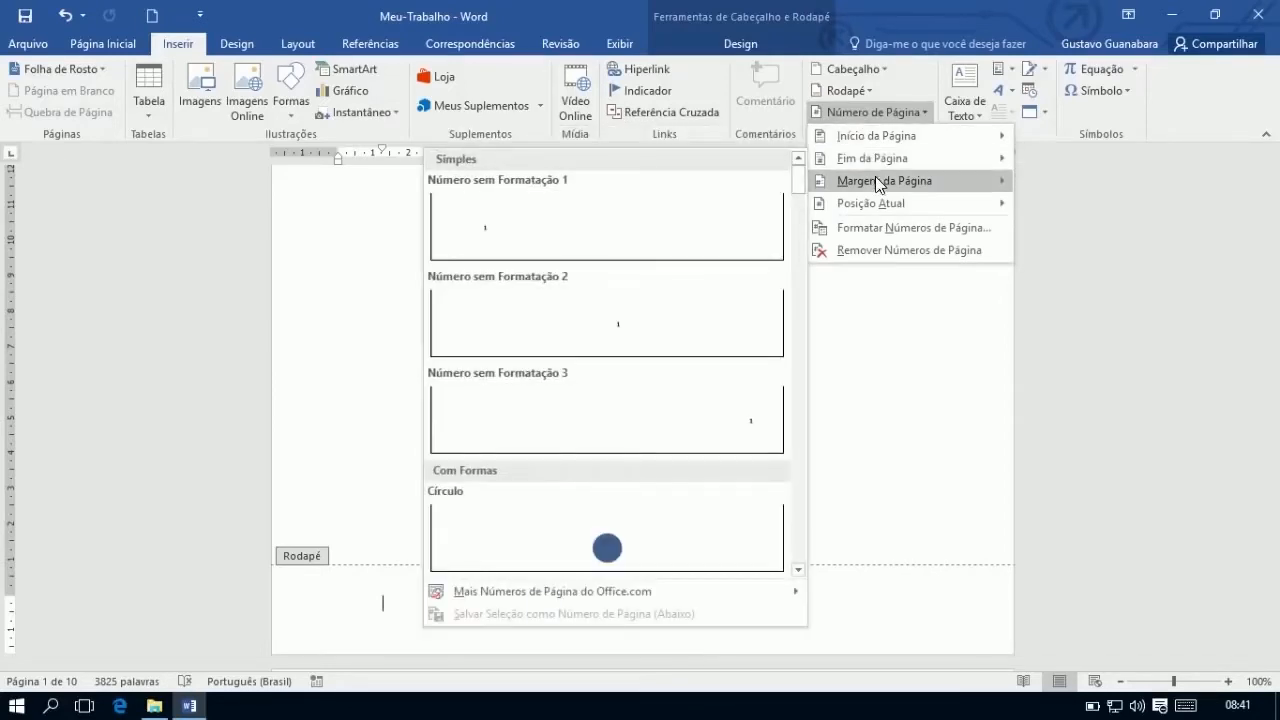
pyautogui.moveTo(875, 201)
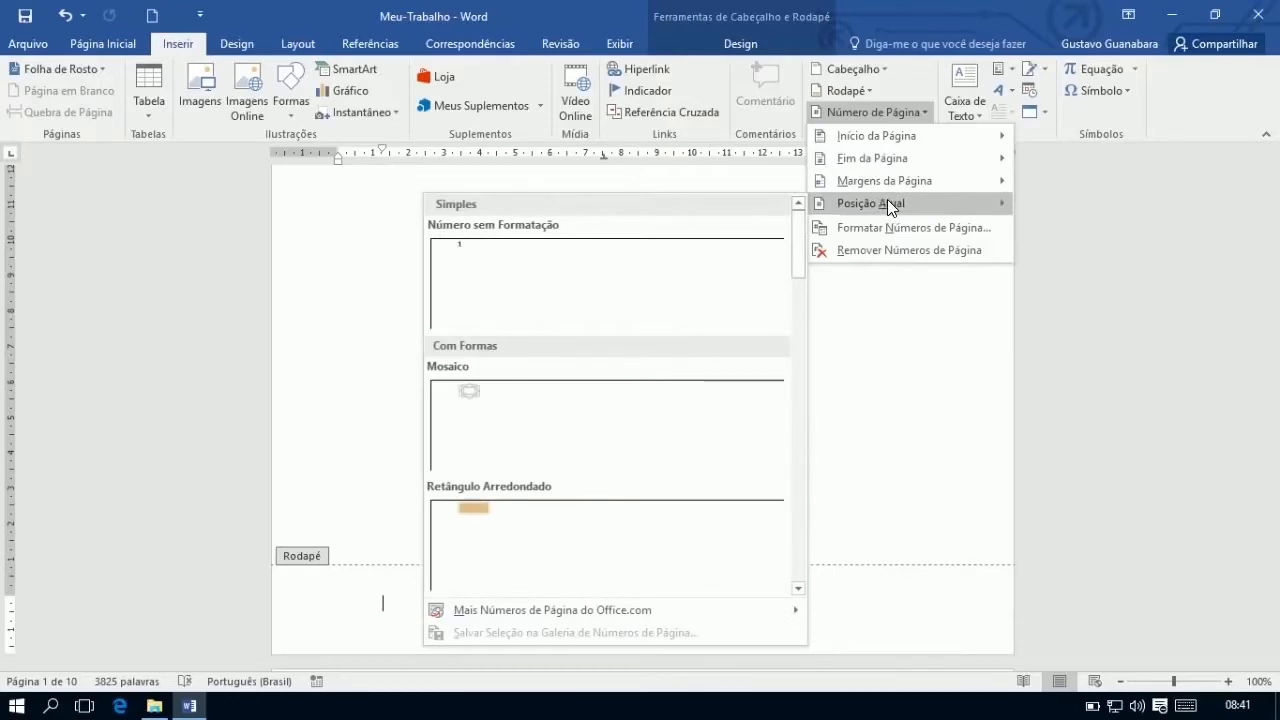
pyautogui.scroll(-6, 580, 489)
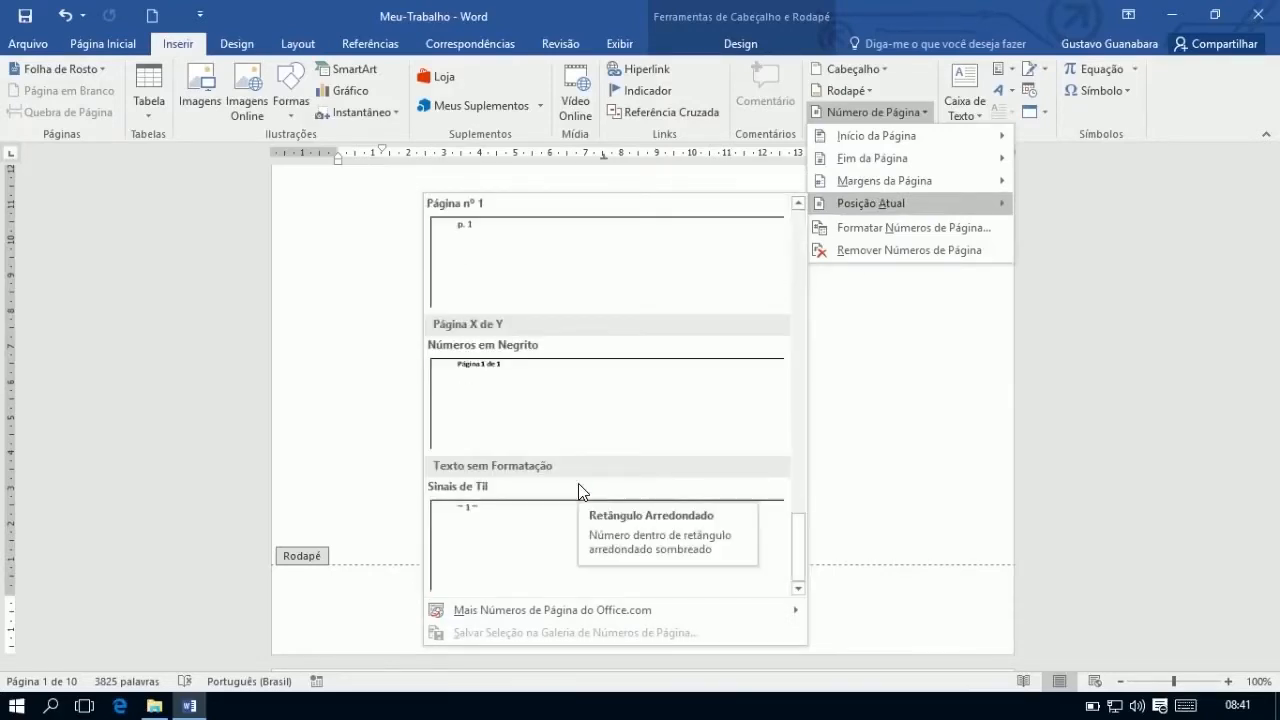
pyautogui.click(506, 536)
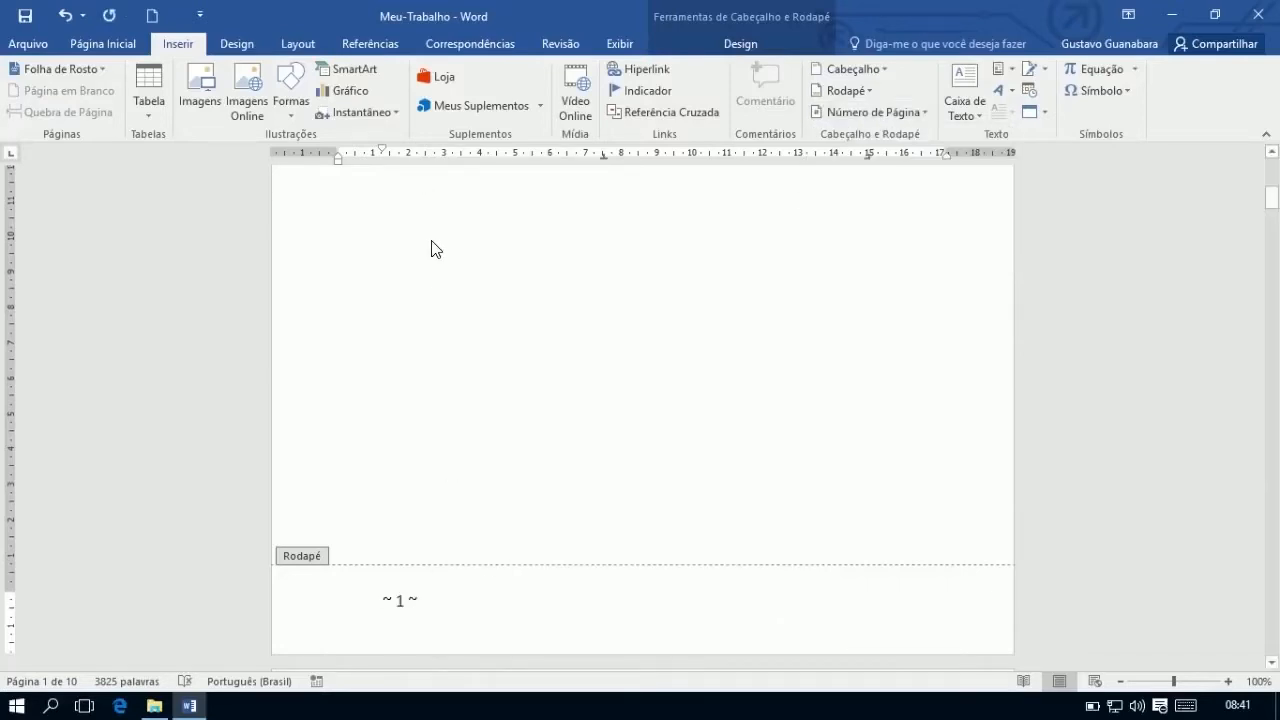
# Center the footer page number and delete the tildes on both sides of it
pyautogui.click(84, 43)
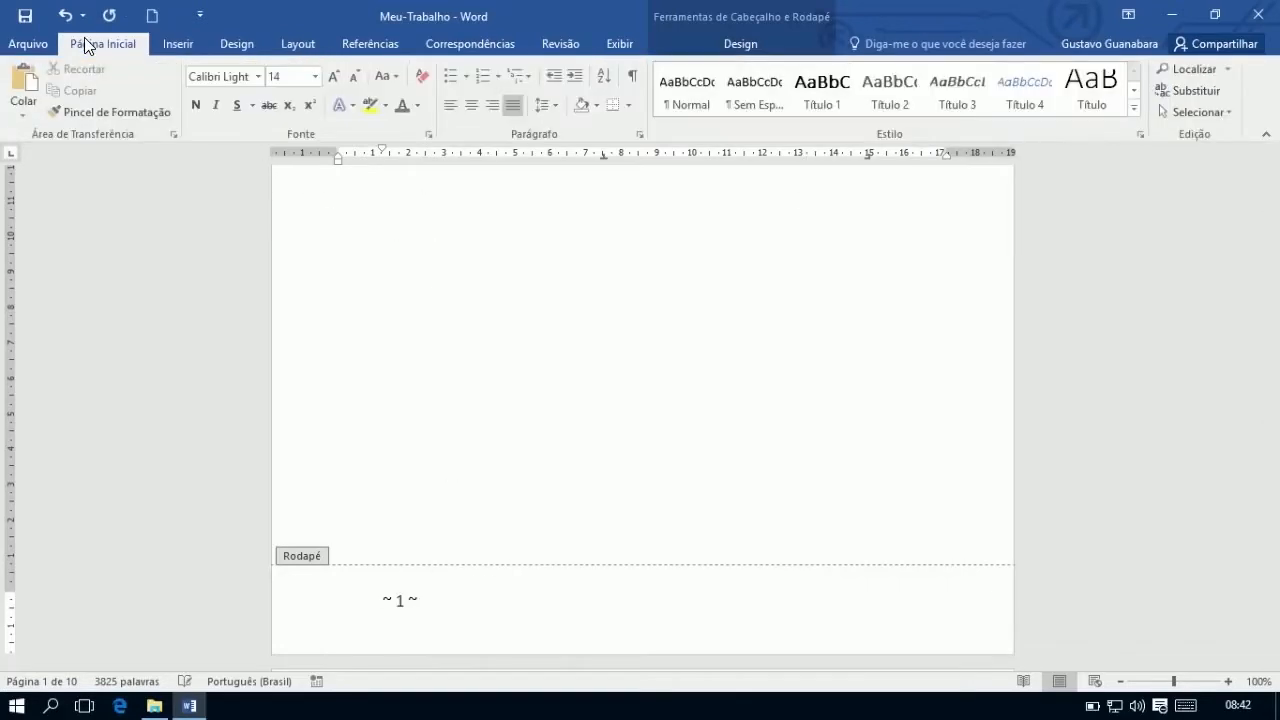
pyautogui.press('BackSpace')
pyautogui.click(471, 104)
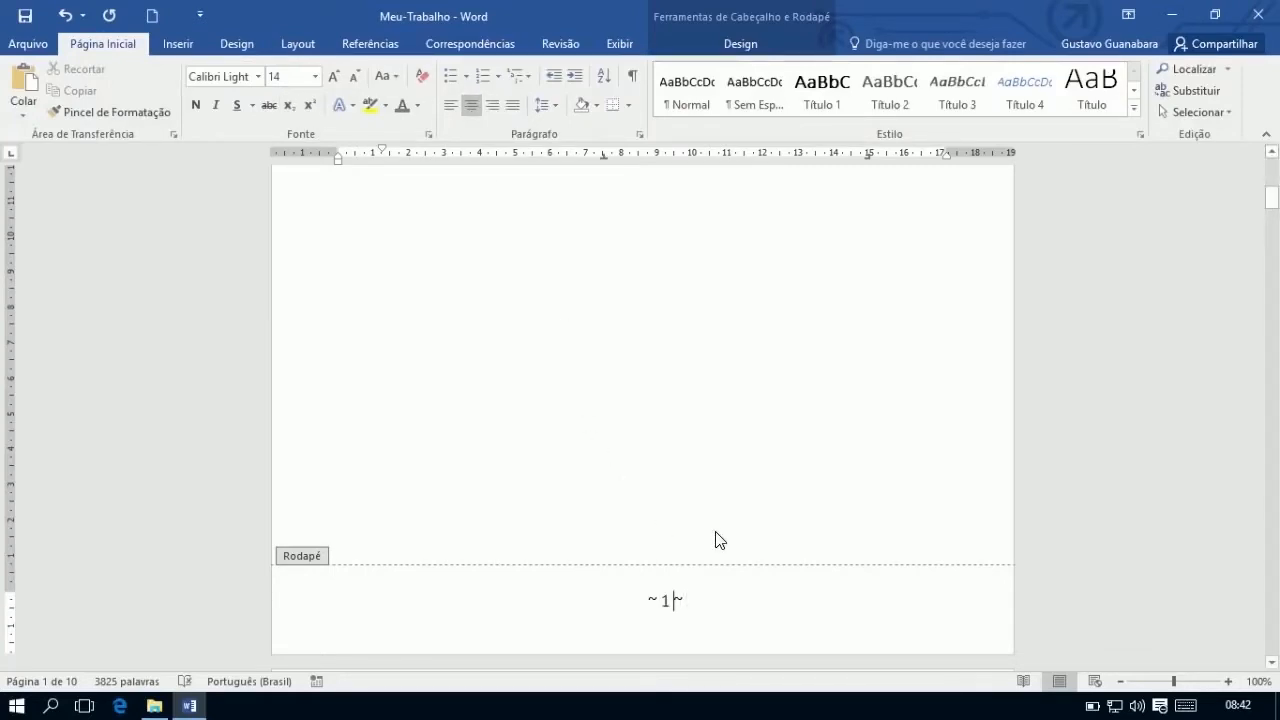
pyautogui.press('BackSpace')
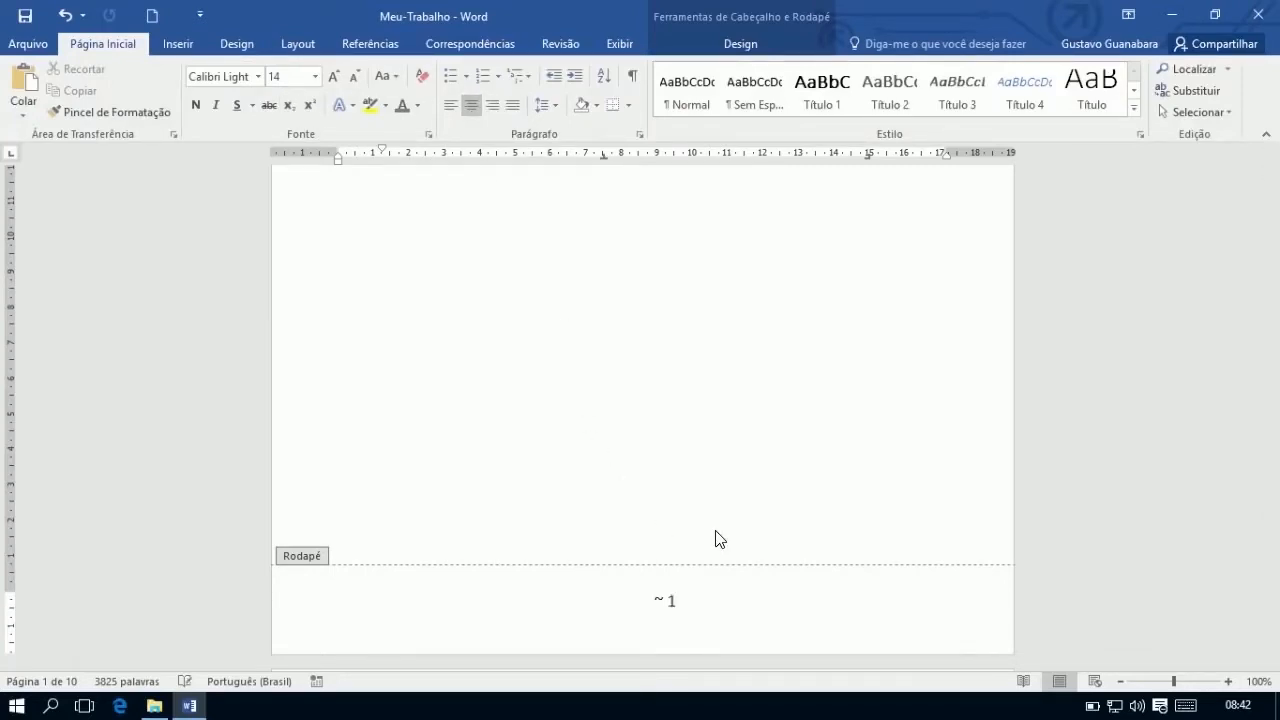
pyautogui.press('Left')
pyautogui.press('BackSpace')
pyautogui.press('BackSpace')
pyautogui.hotkey('shift', 'Right')
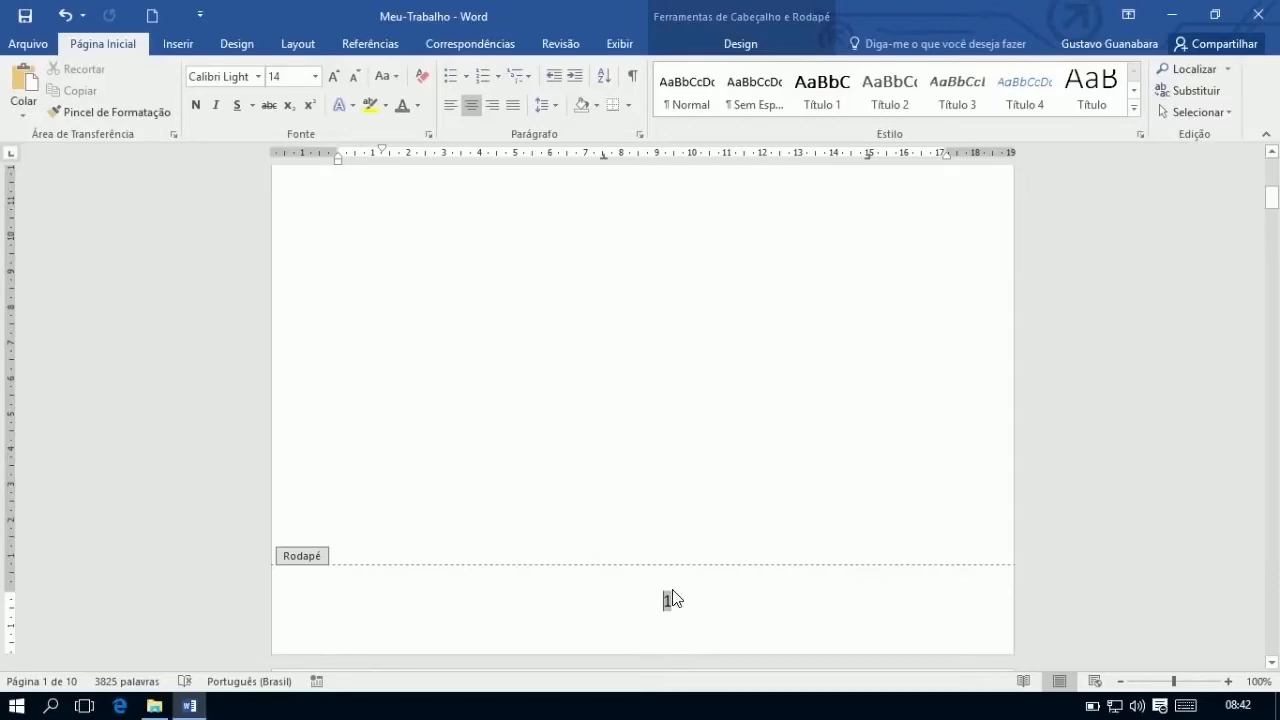
# Check the page number on the following page, then align the footer page number right
pyautogui.scroll(-15, 686, 606)
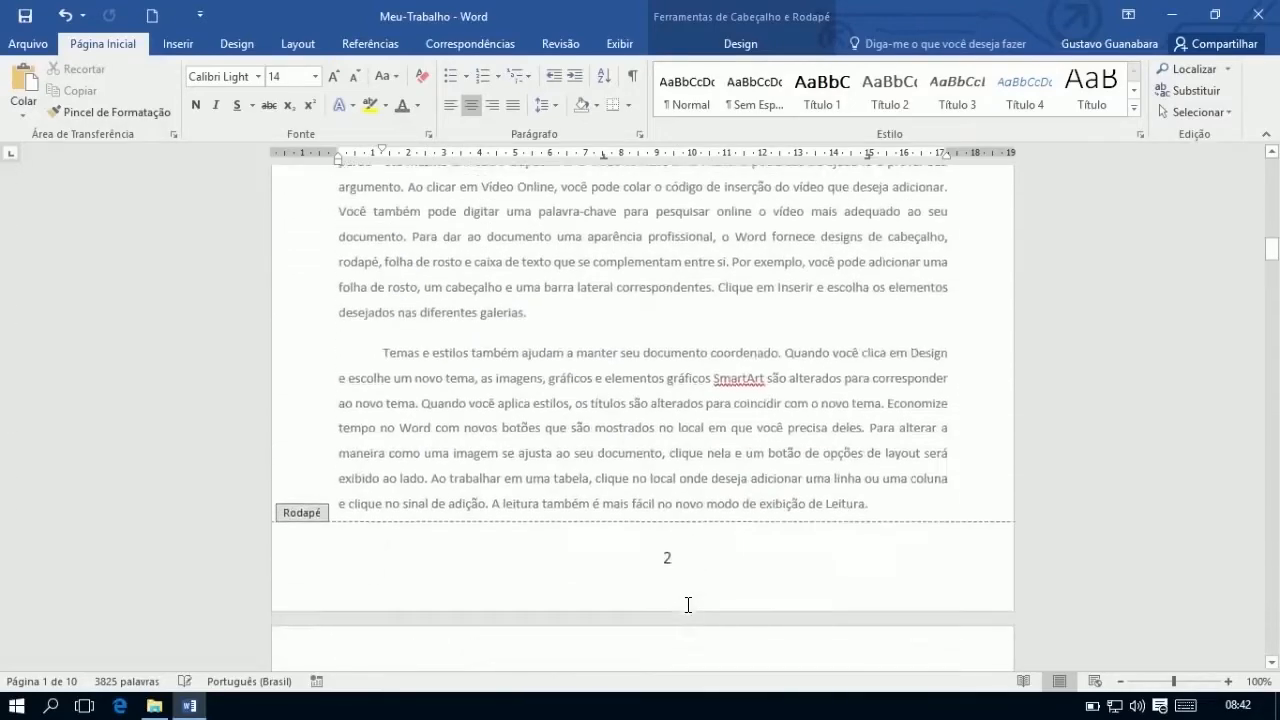
pyautogui.scroll(15, 686, 405)
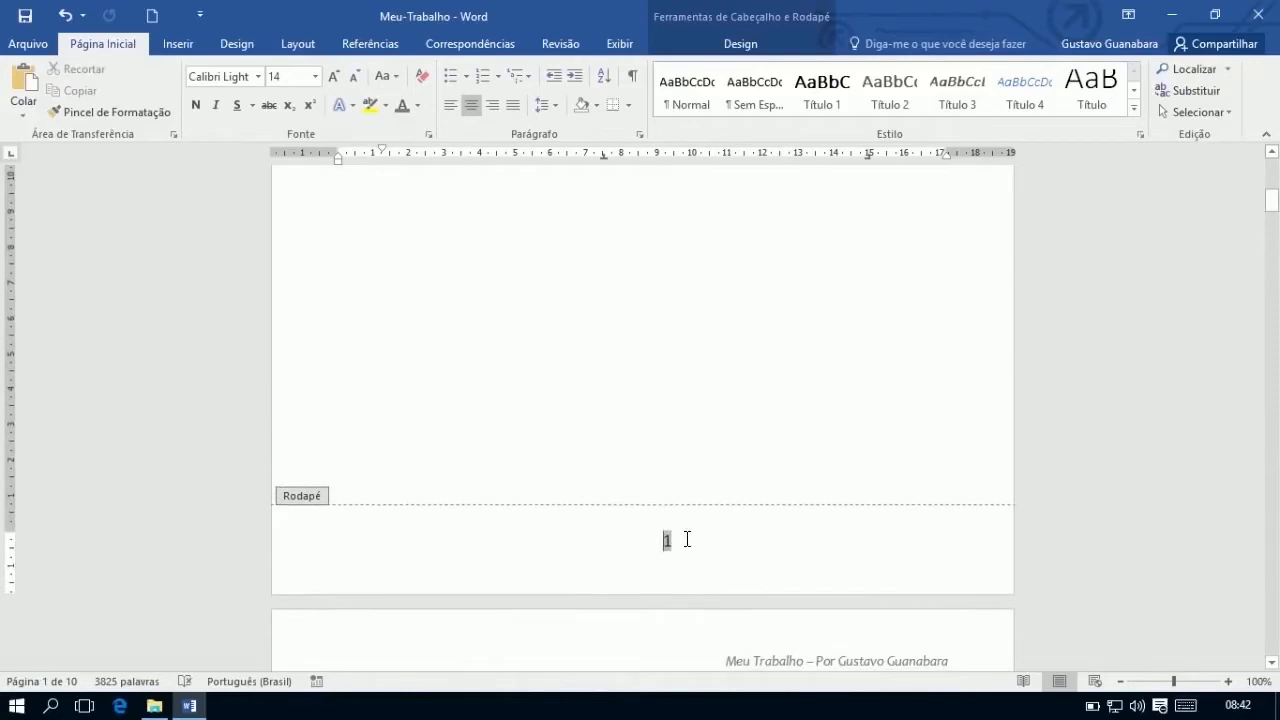
pyautogui.click(687, 540)
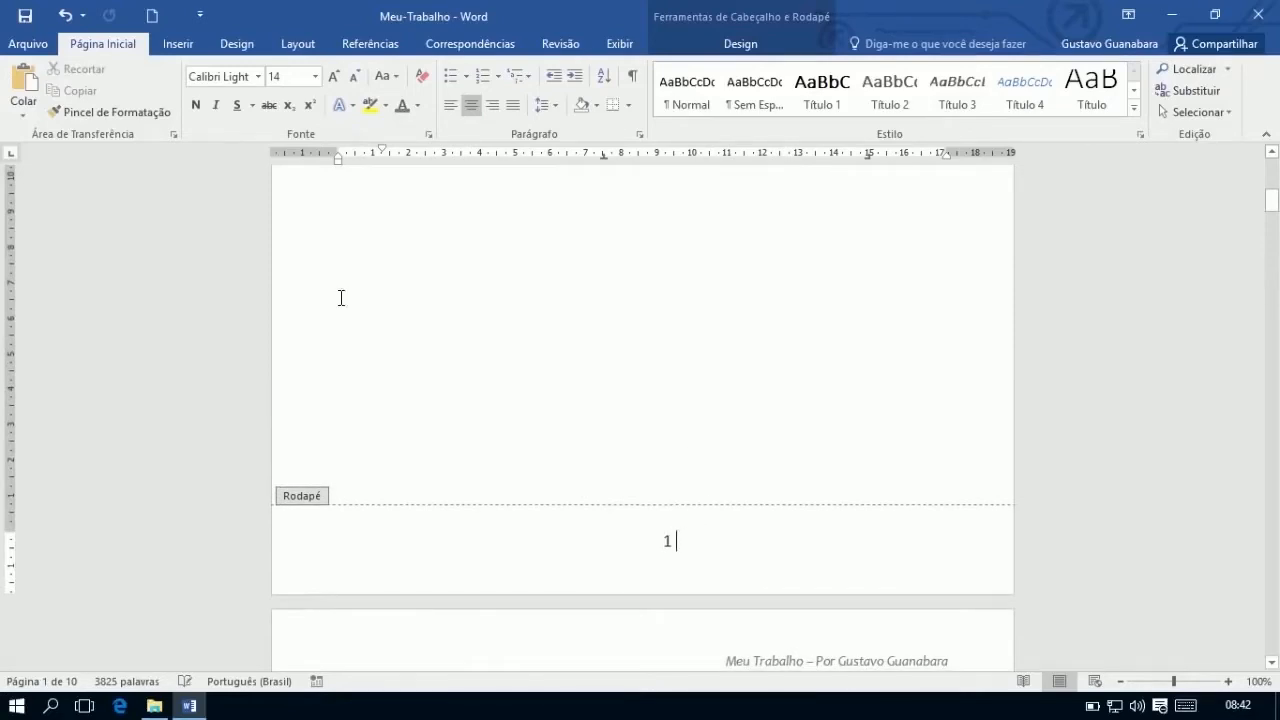
pyautogui.click(499, 103)
pyautogui.hotkey('shift', 'Home')
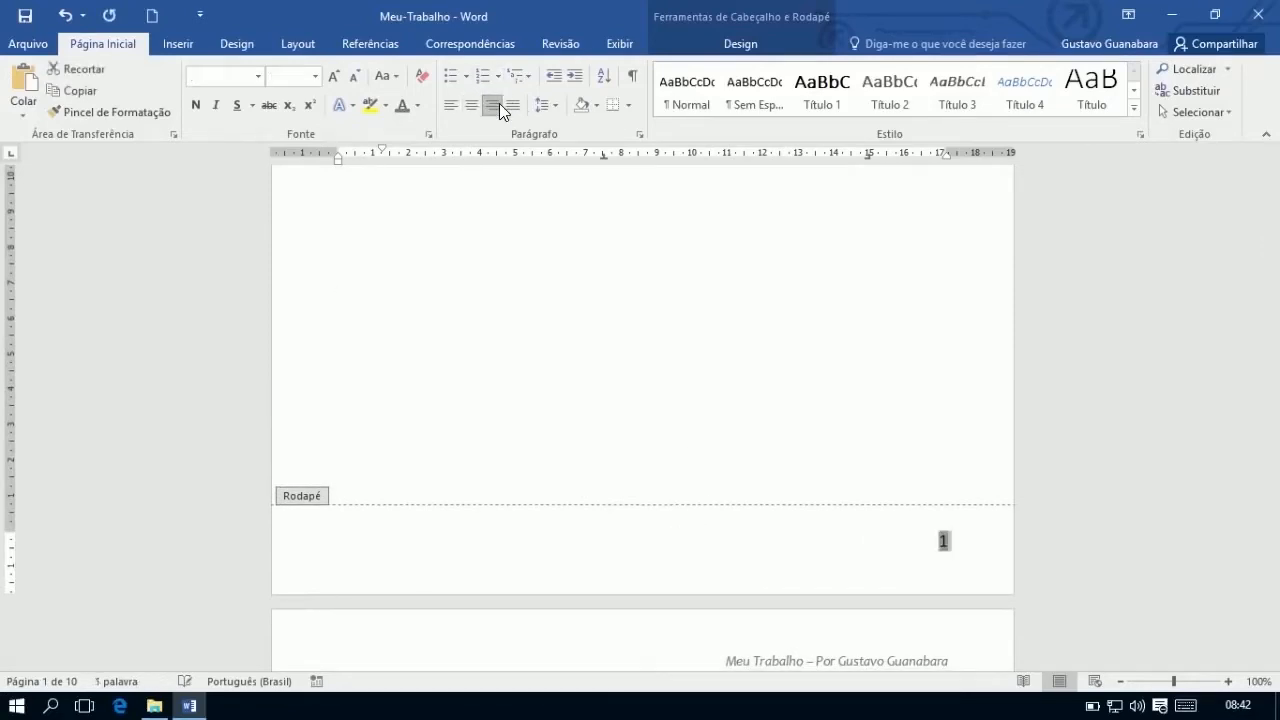
# Set the footer page number in bold Candara and close footer editing
pyautogui.click(258, 77)
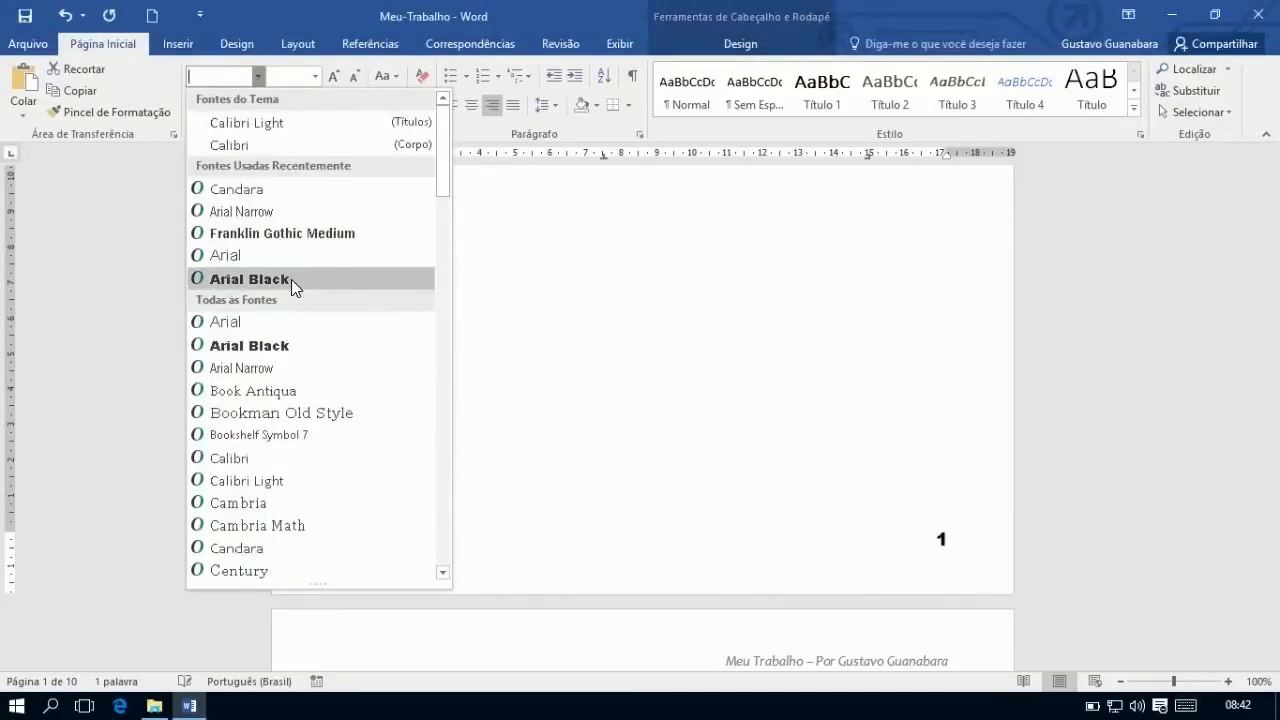
pyautogui.click(261, 548)
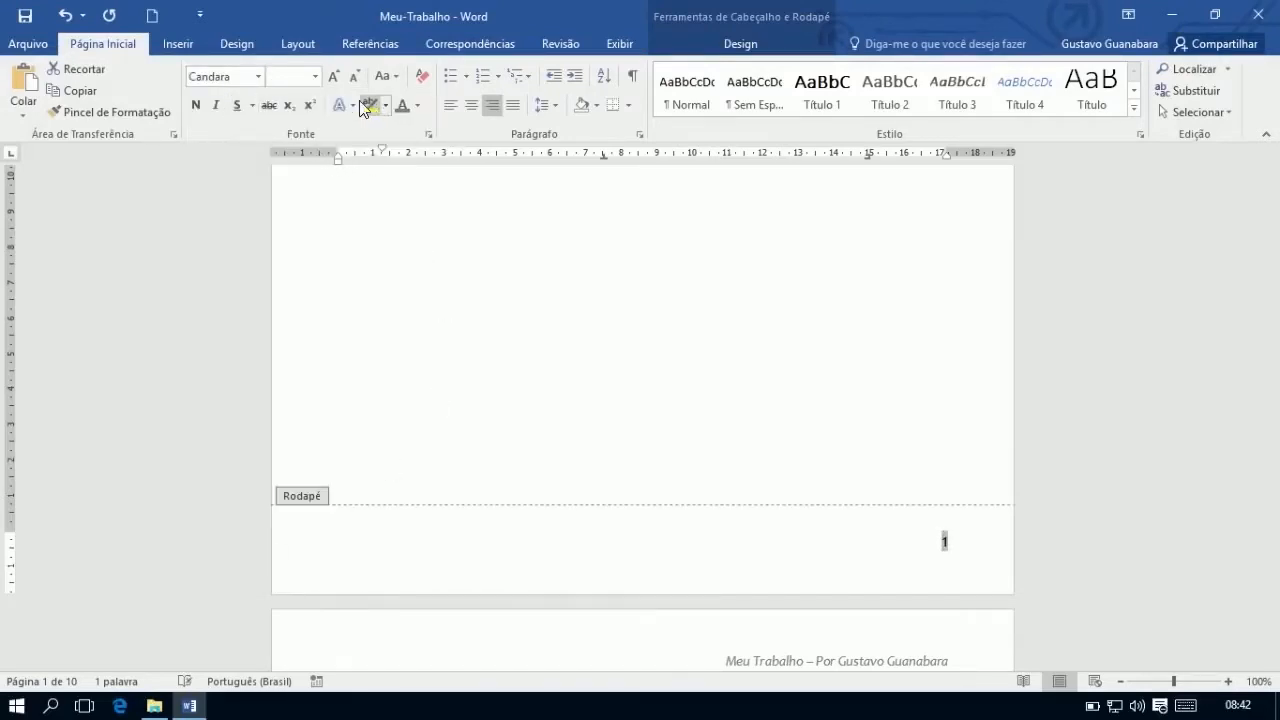
pyautogui.click(195, 104)
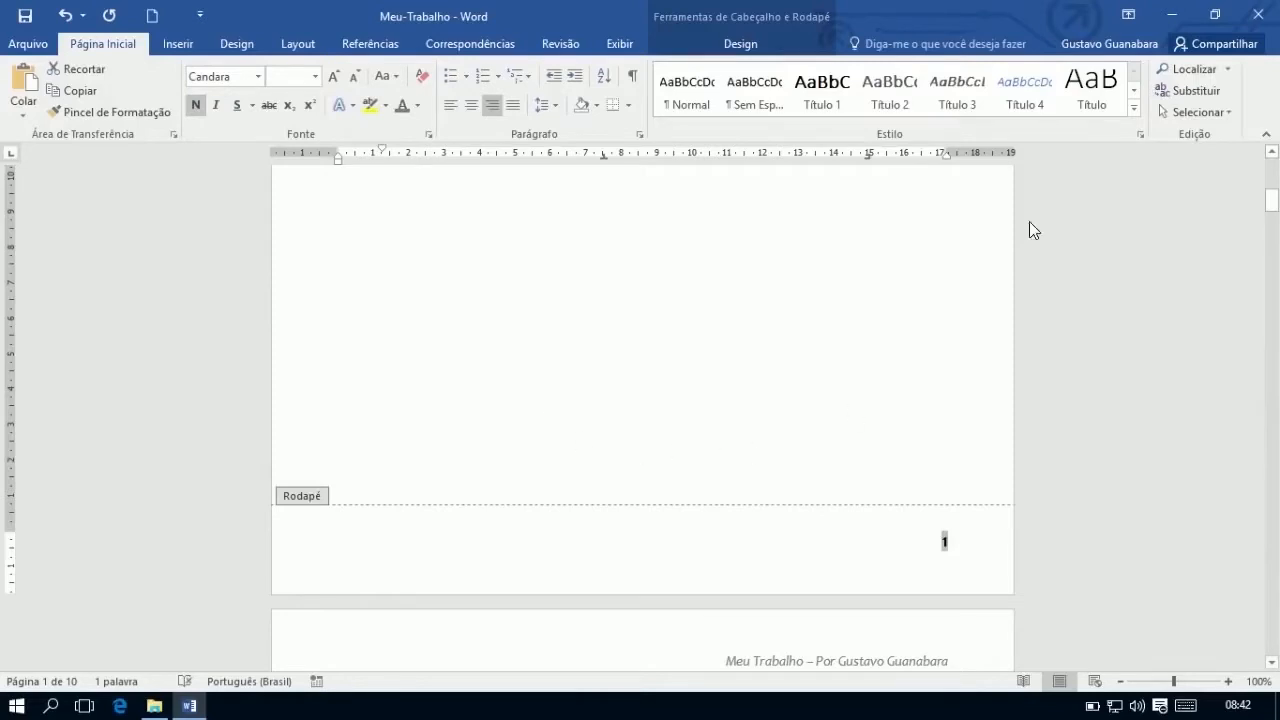
pyautogui.click(722, 43)
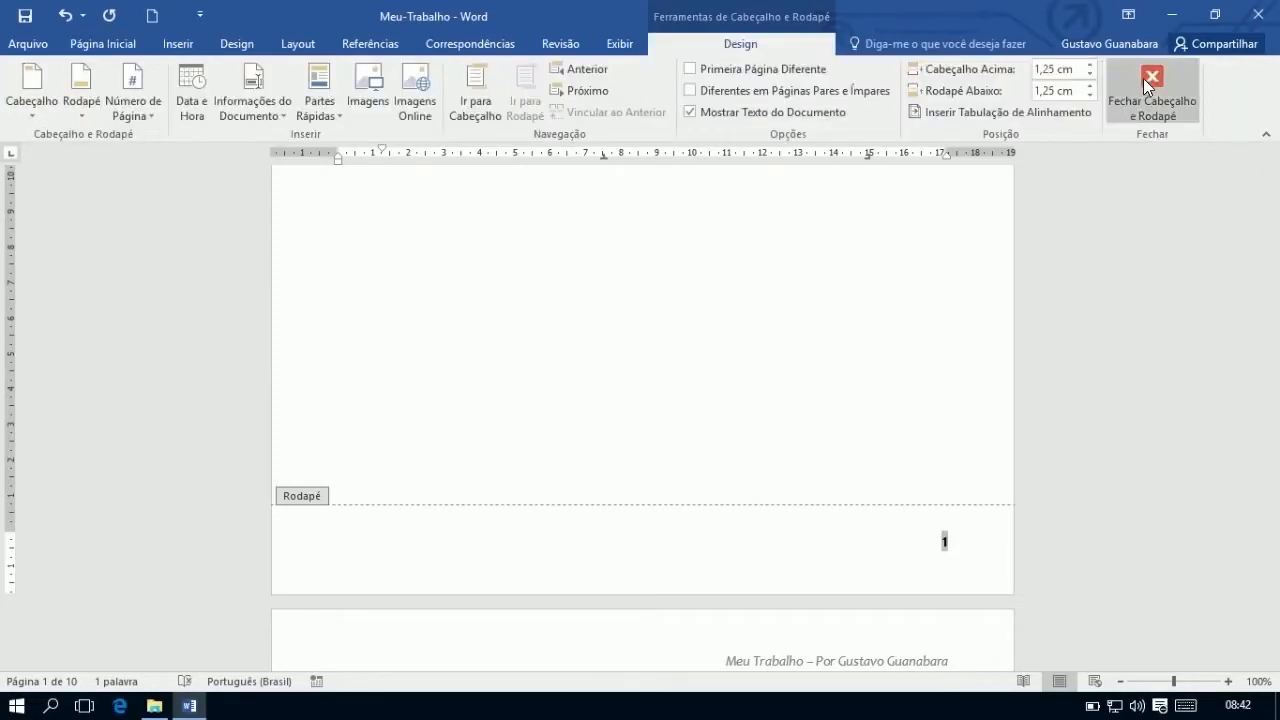
pyautogui.click(1143, 78)
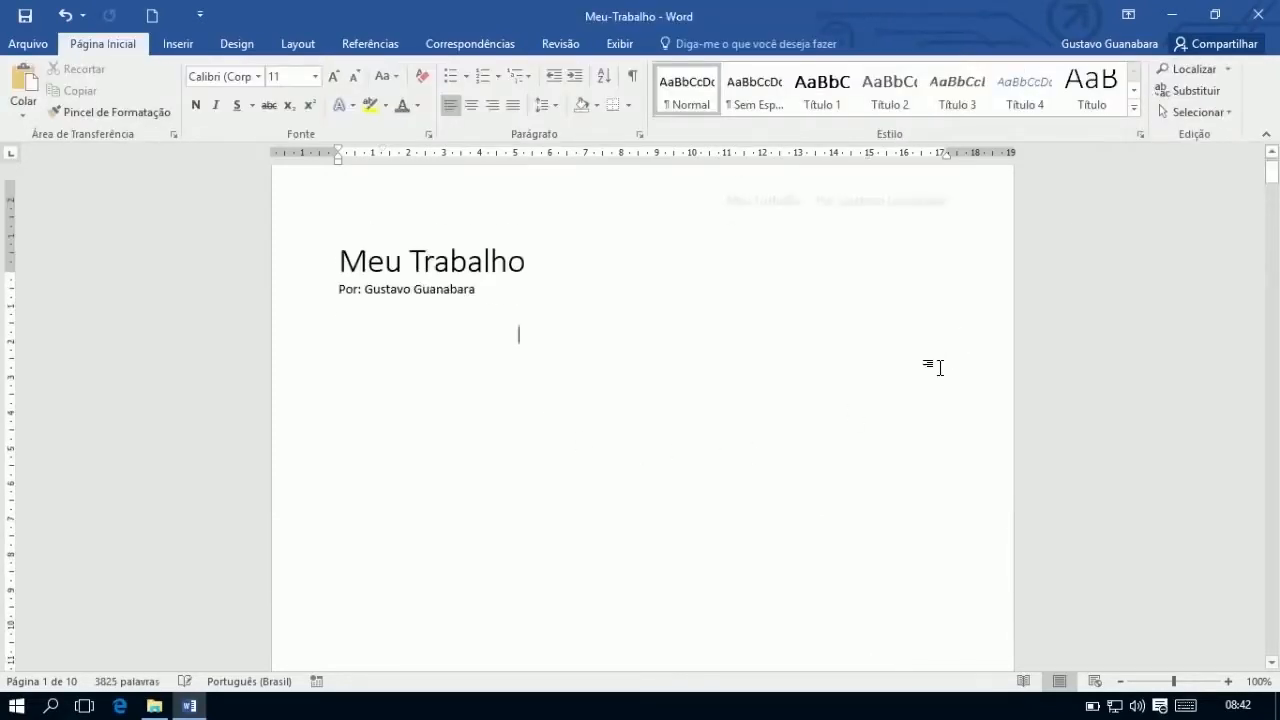
# Reopen the first page's footer for editing at its page number
pyautogui.scroll(1, 940, 367)
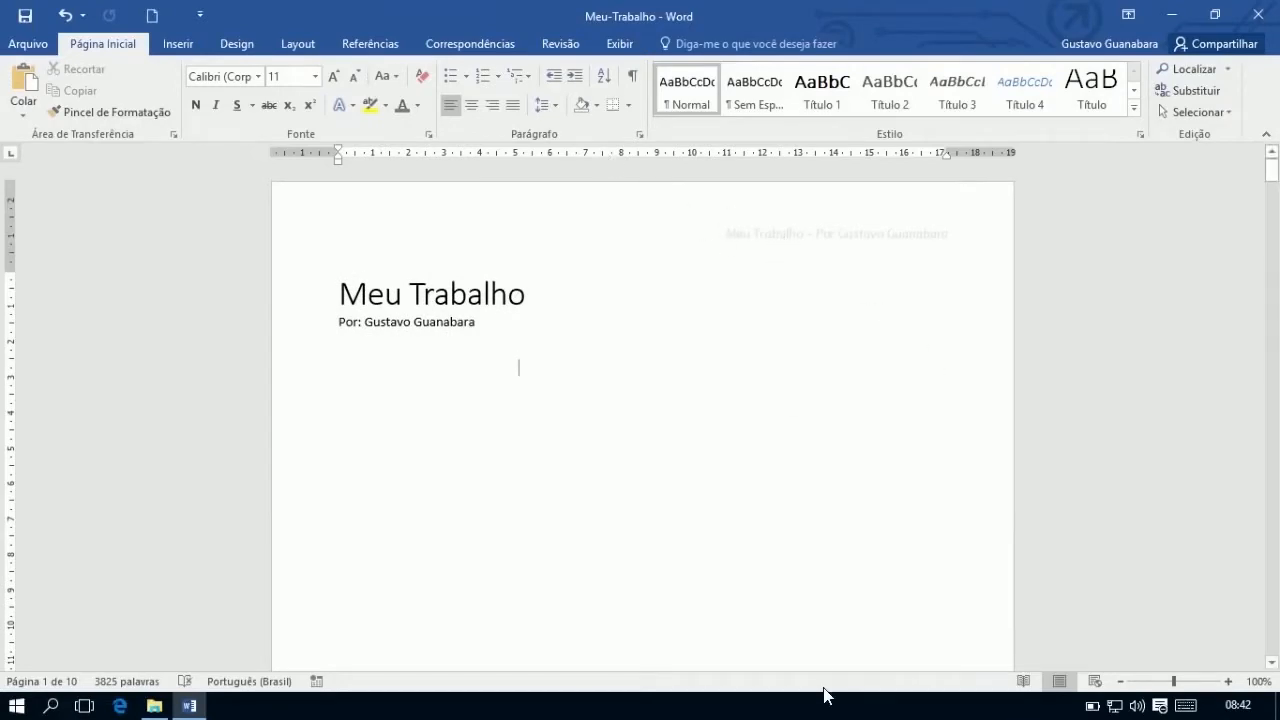
pyautogui.scroll(-12, 857, 540)
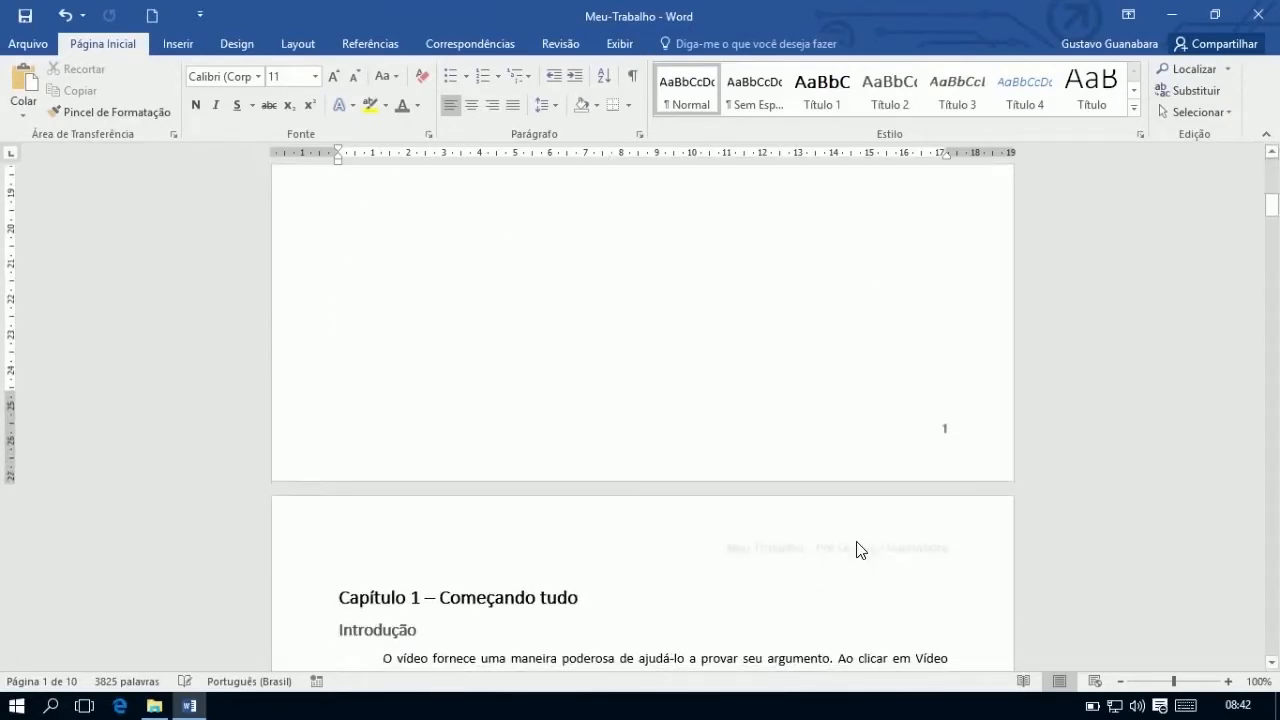
pyautogui.doubleClick(945, 437)
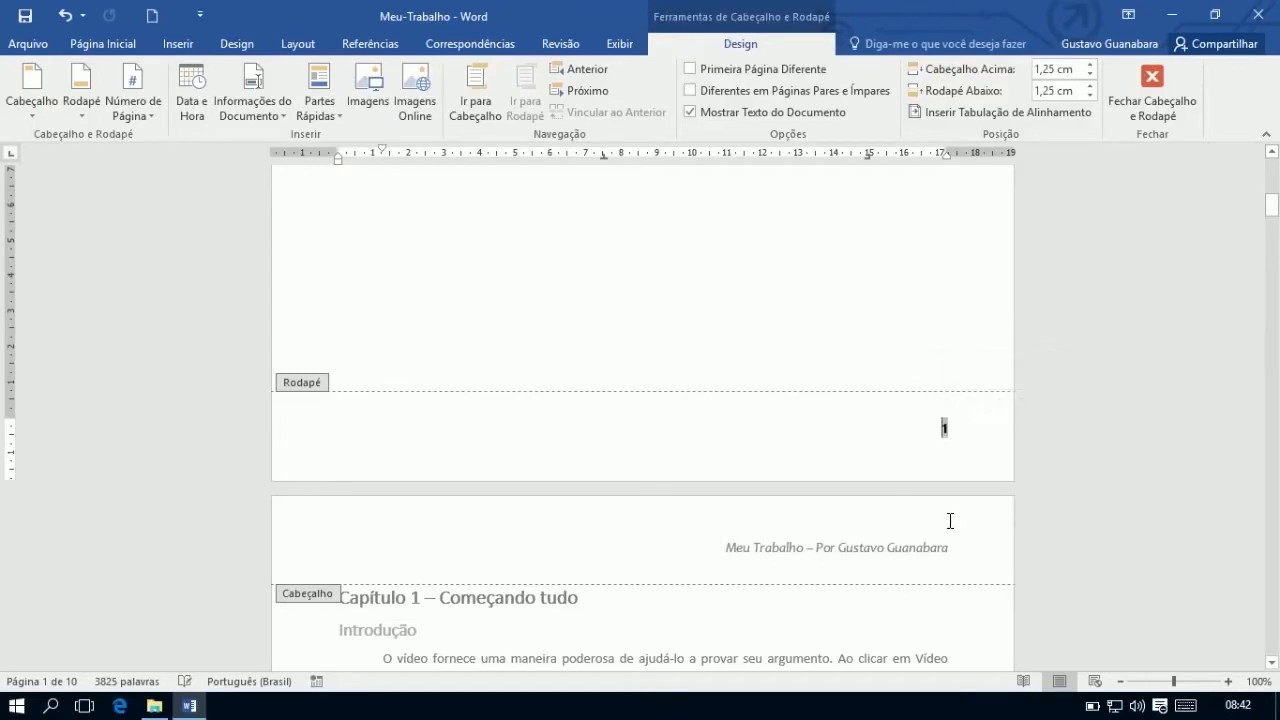
# Set the page number format to I, II, III and check the footer numbering on the following pages
pyautogui.click(178, 44)
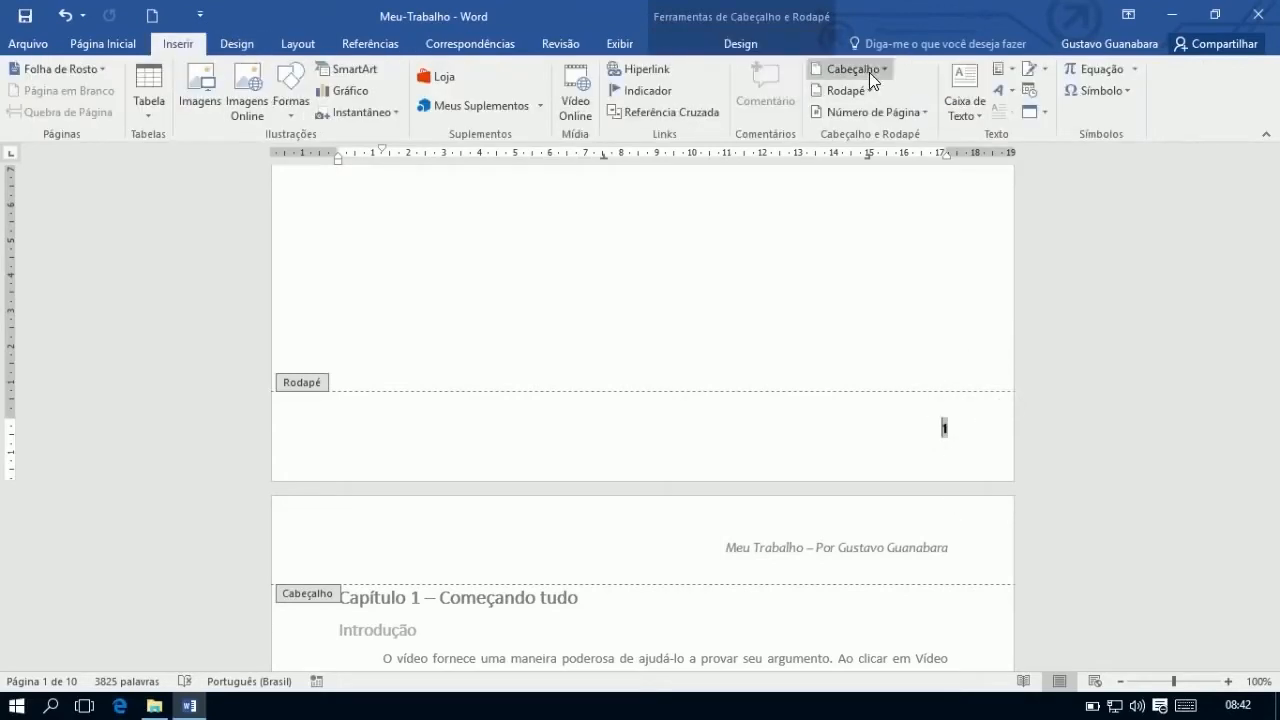
pyautogui.click(918, 113)
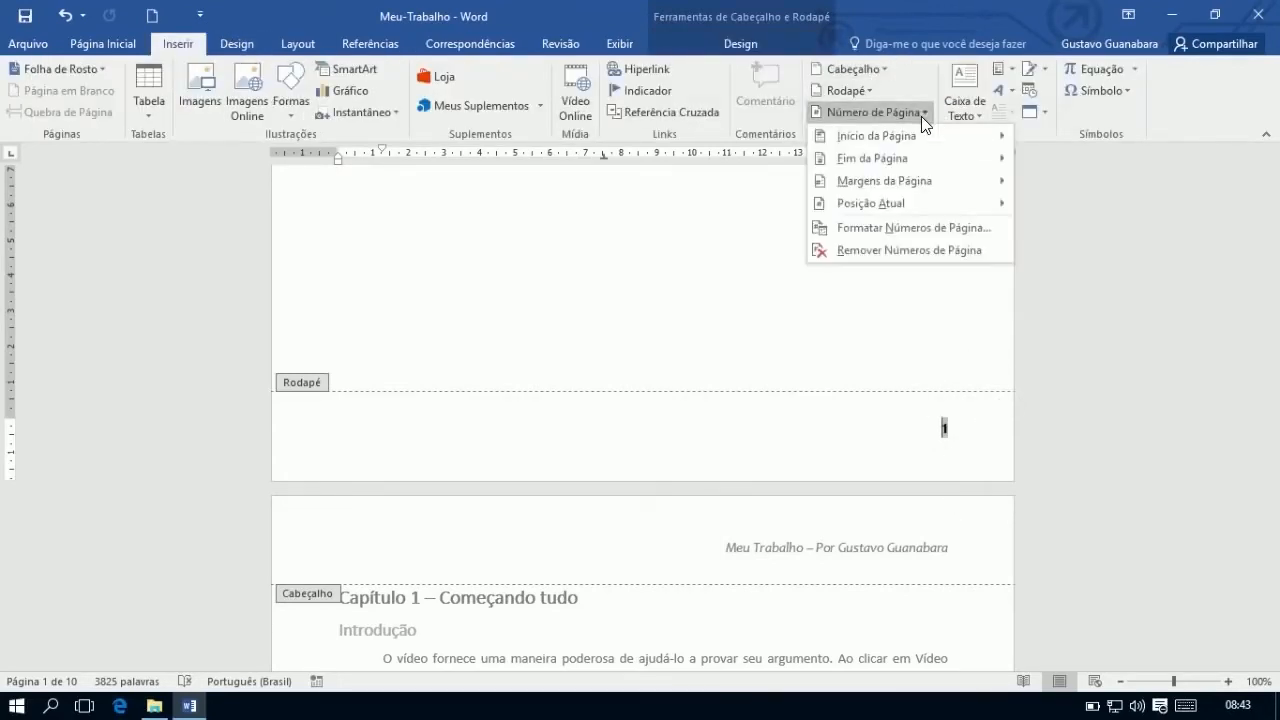
pyautogui.click(896, 228)
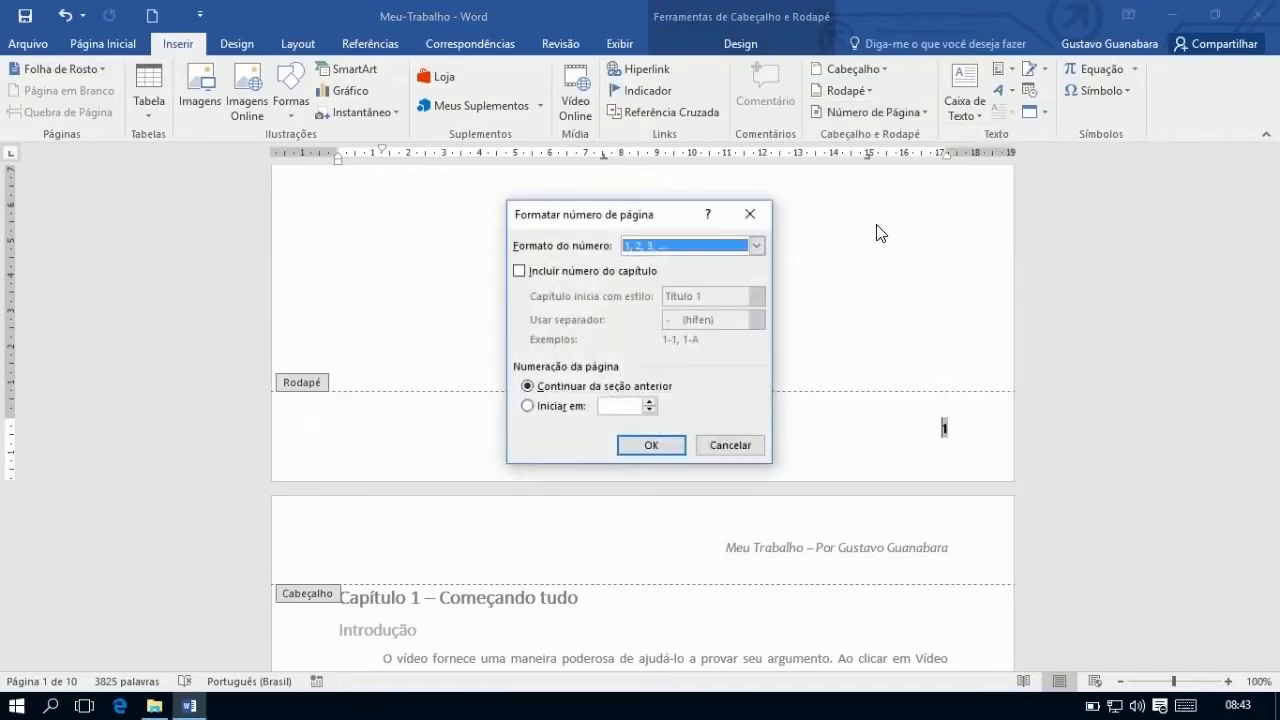
pyautogui.click(755, 245)
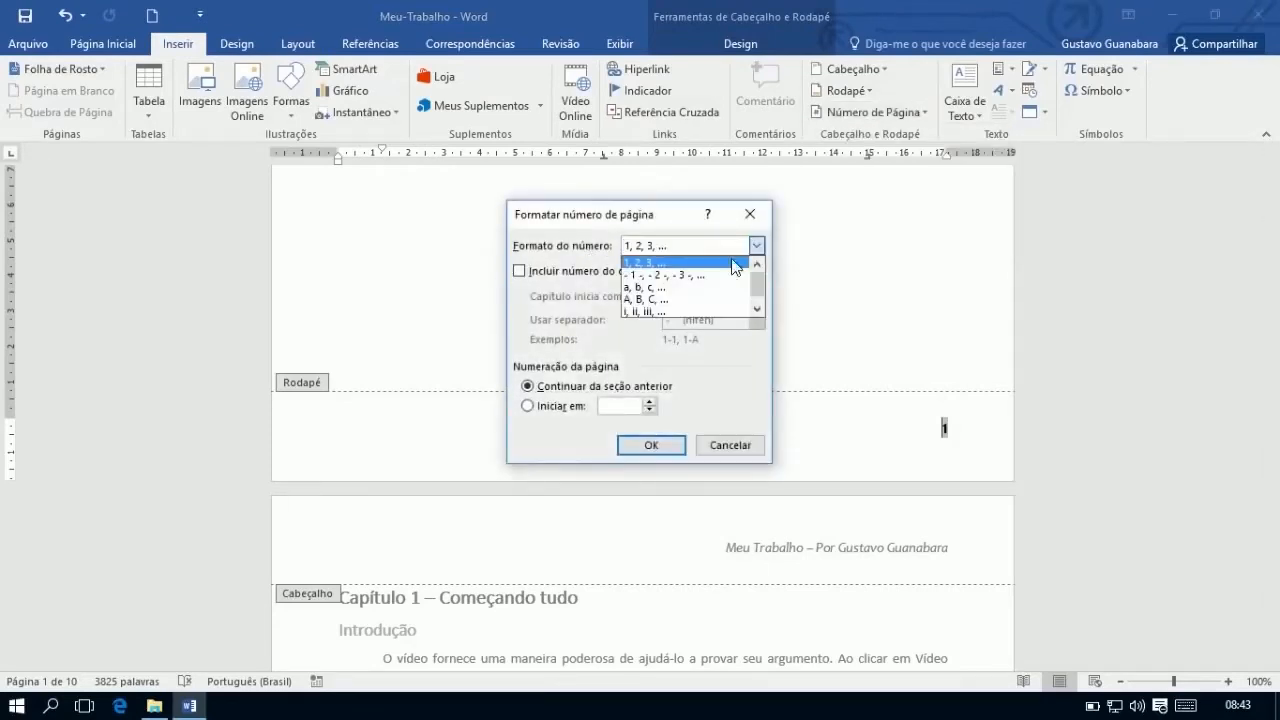
pyautogui.click(757, 310)
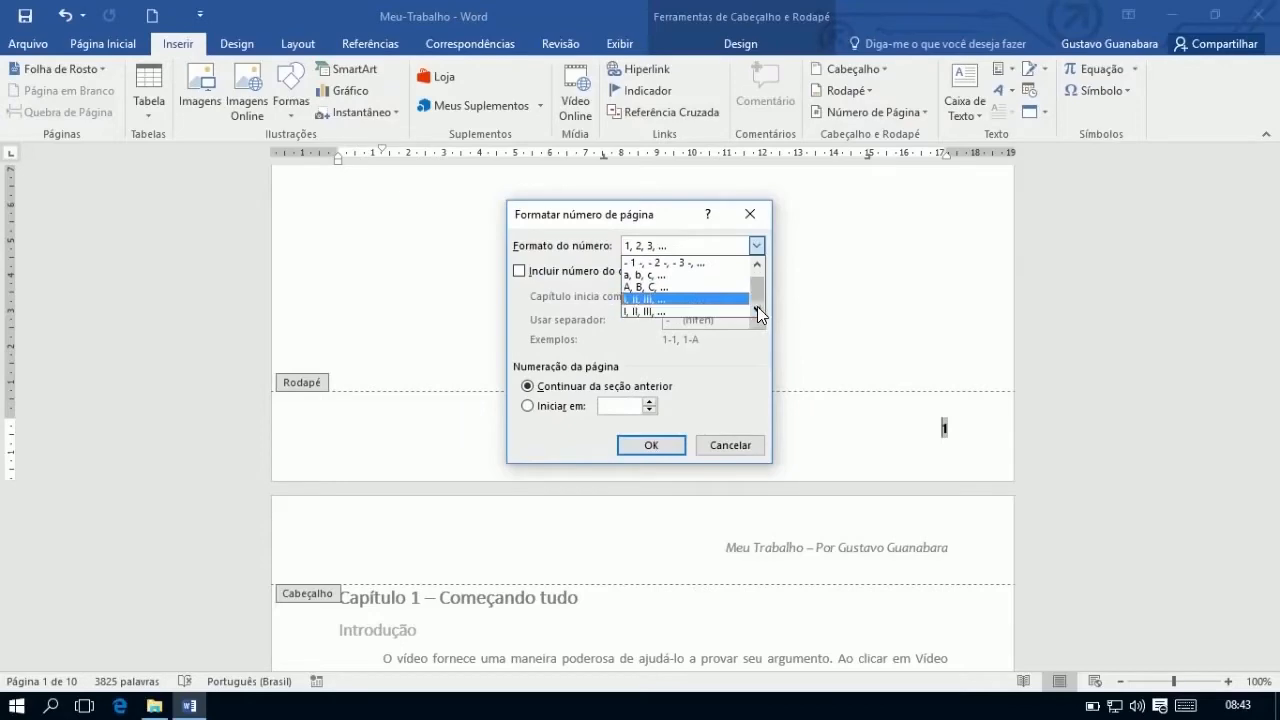
pyautogui.click(757, 313)
pyautogui.click(714, 304)
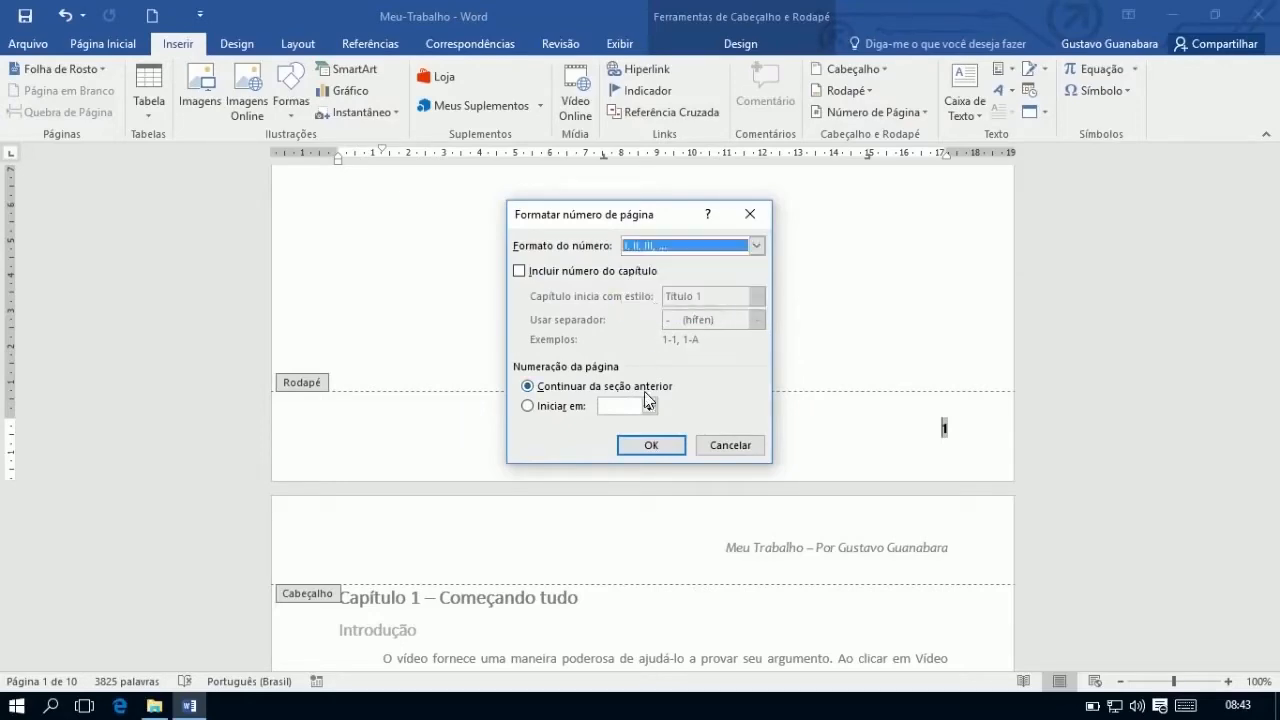
pyautogui.click(651, 446)
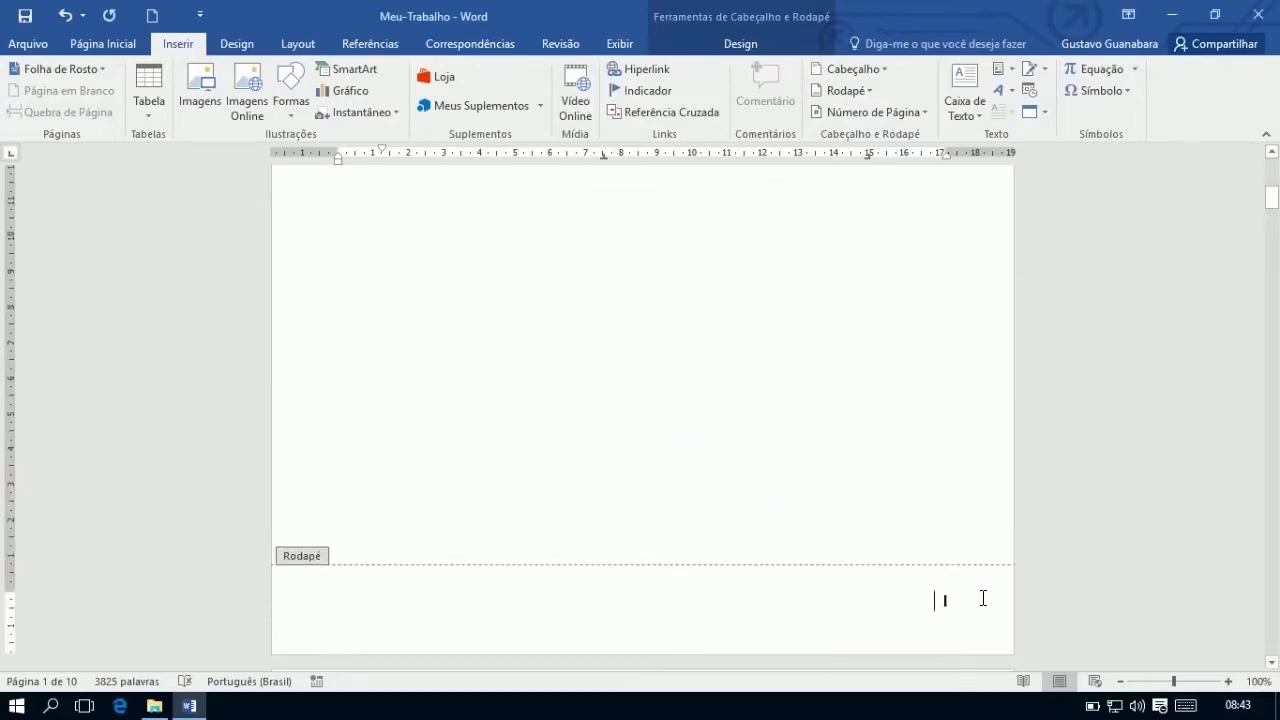
pyautogui.scroll(-20, 983, 600)
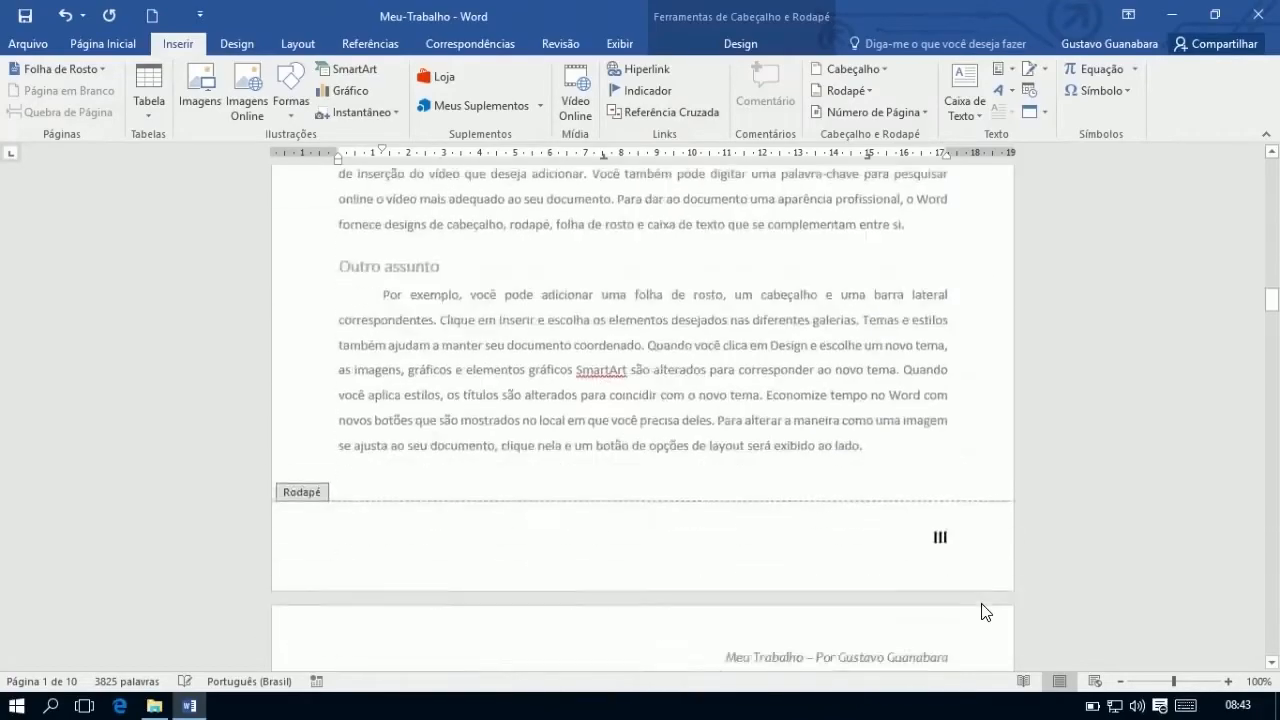
pyautogui.scroll(-20, 983, 612)
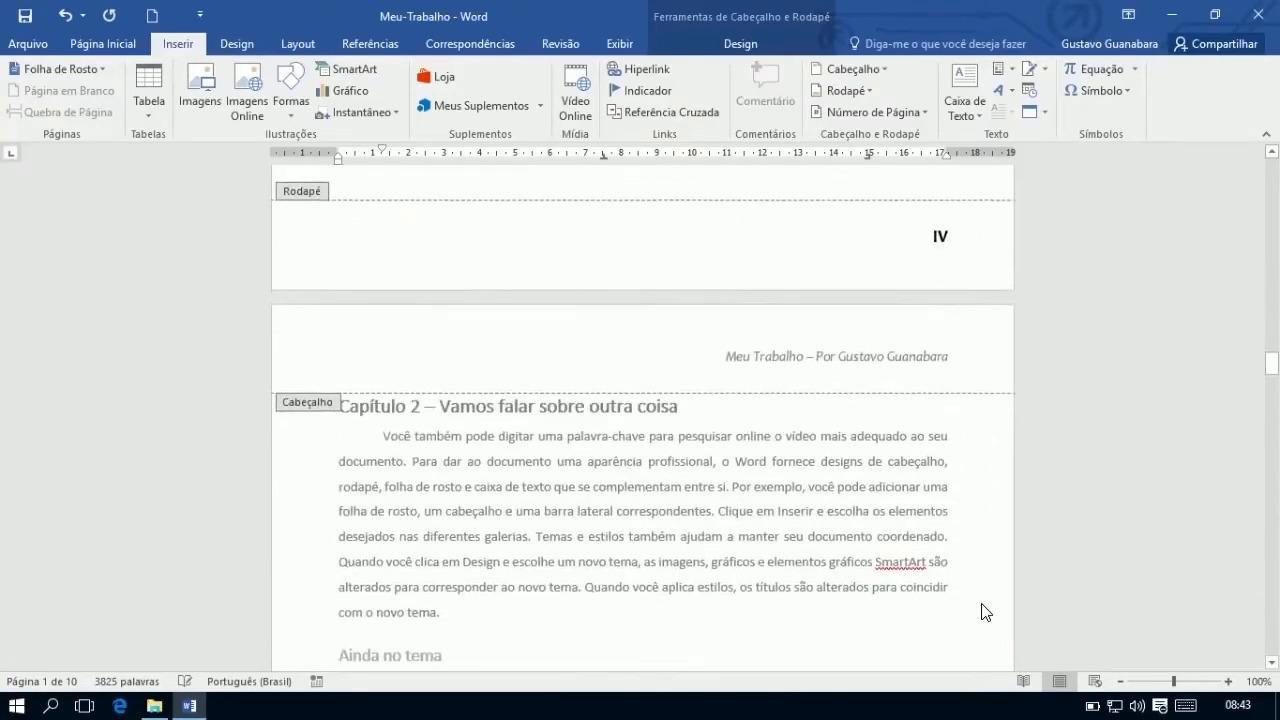
pyautogui.scroll(20, 983, 612)
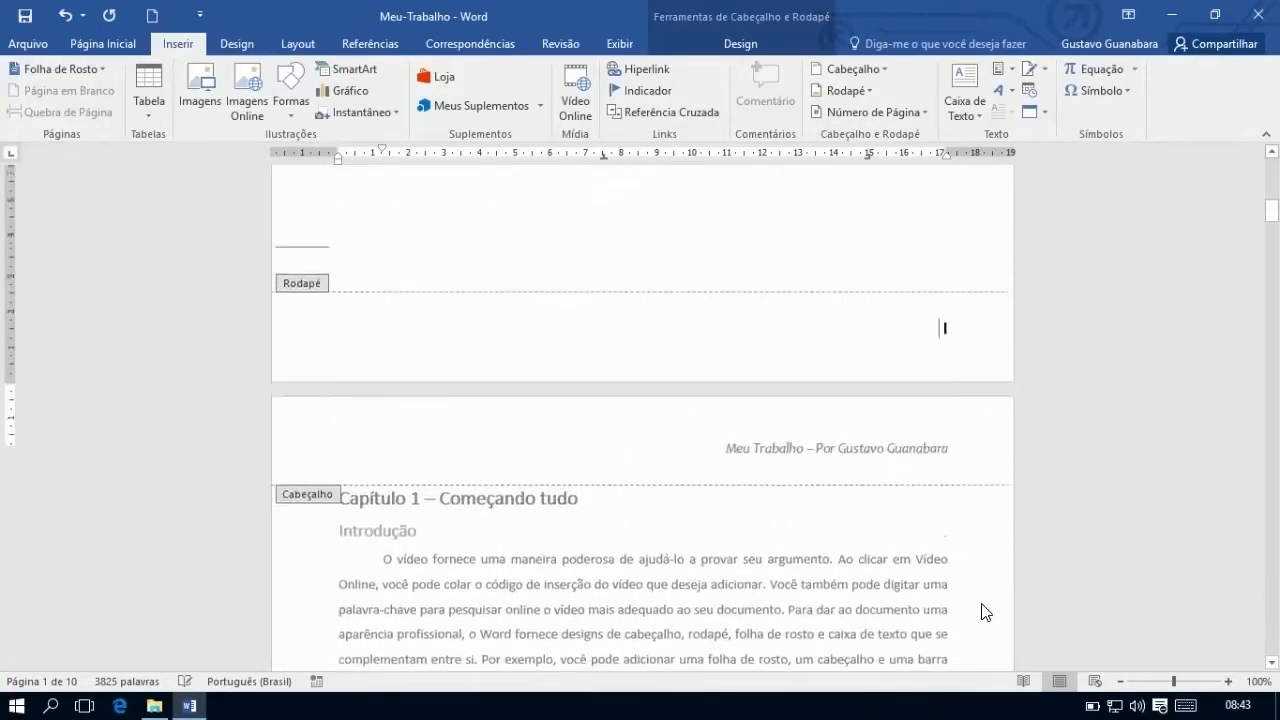
pyautogui.scroll(3, 981, 608)
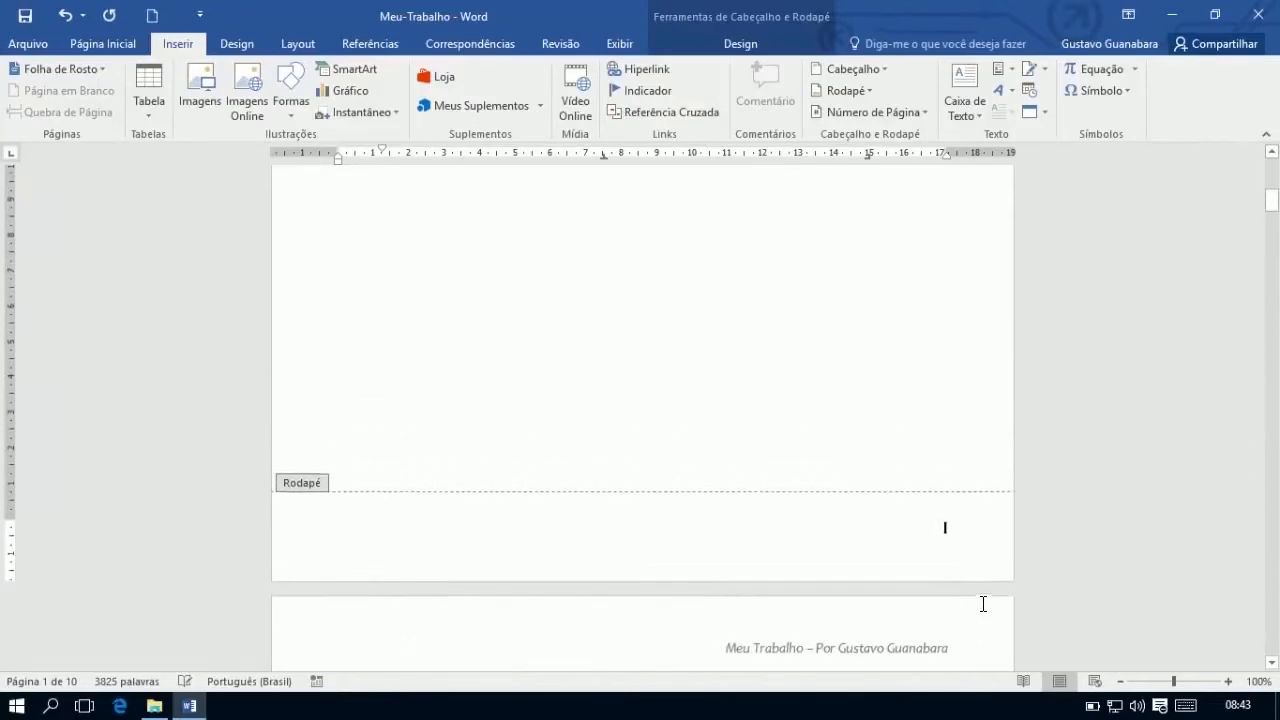
# Try including the chapter number in the page numbers, with chapters starting at the Título 1 style
pyautogui.click(883, 110)
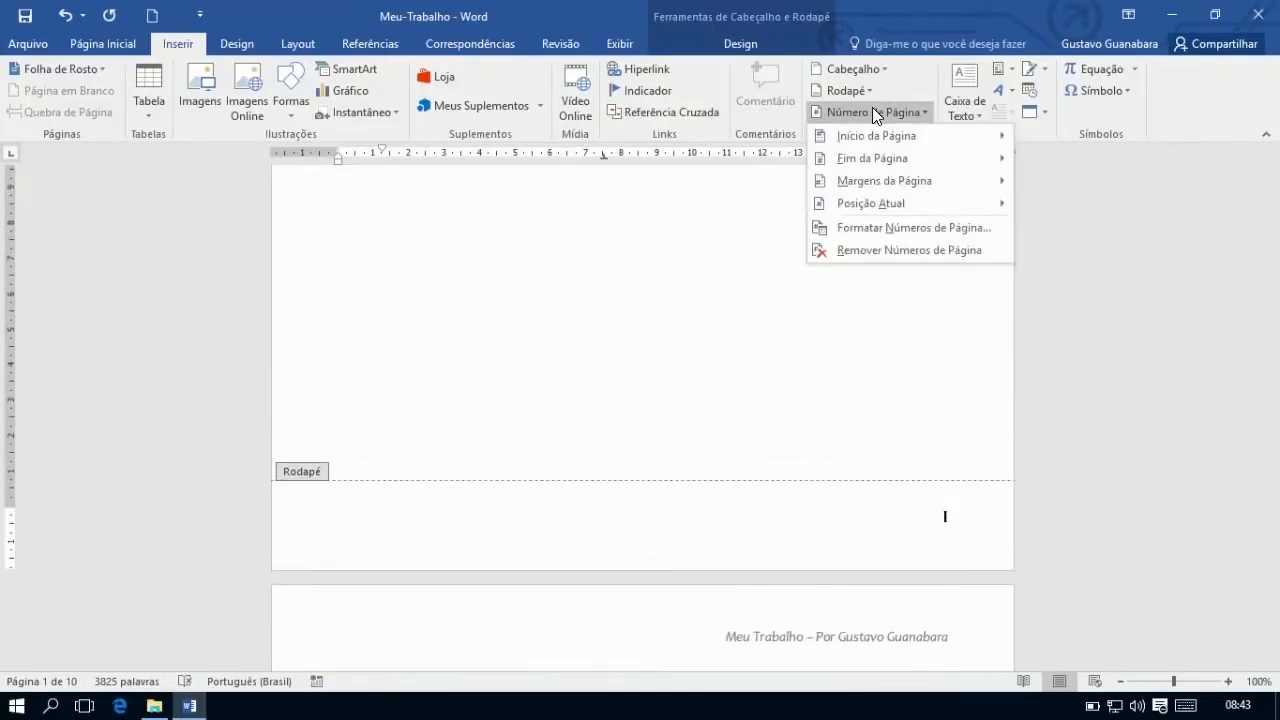
pyautogui.click(906, 228)
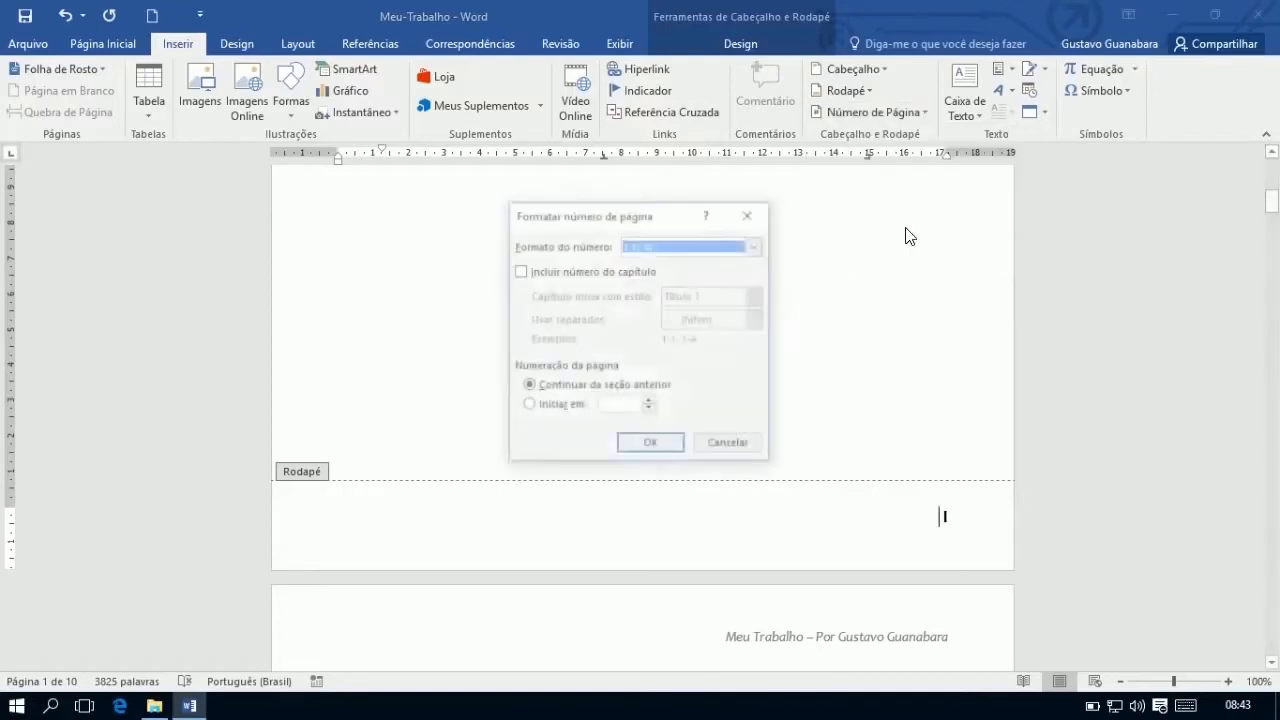
pyautogui.click(564, 270)
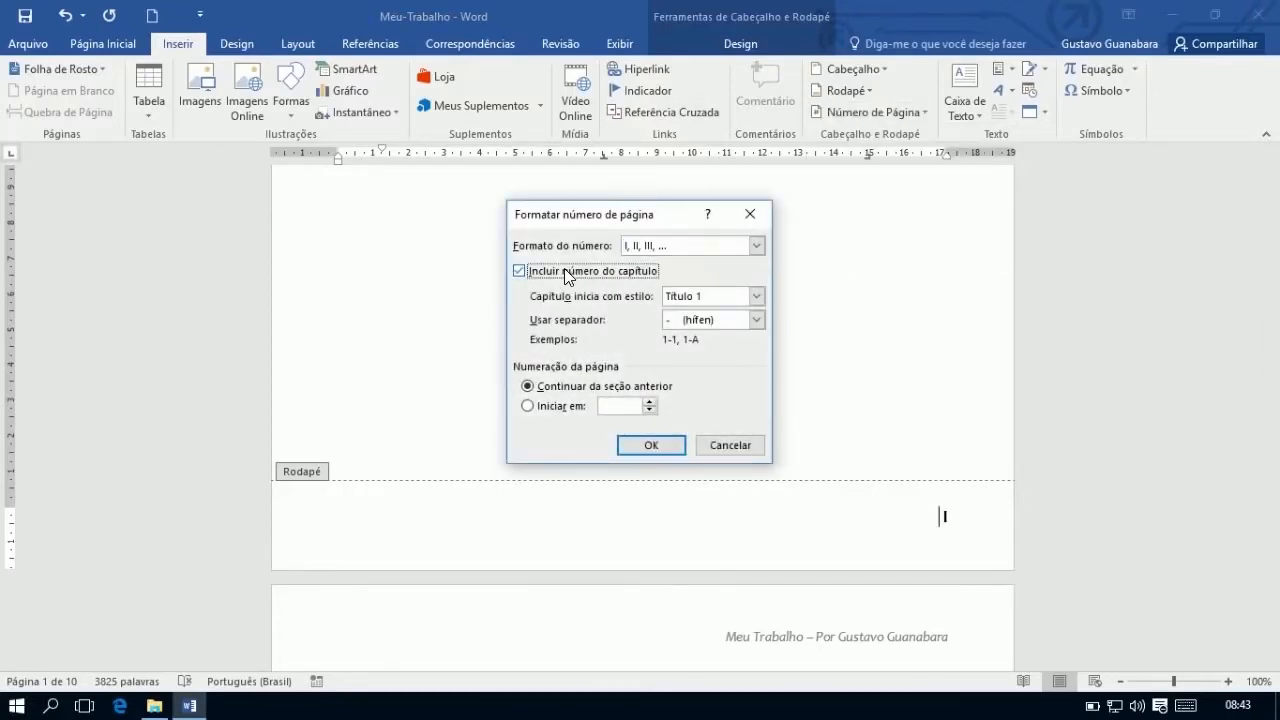
pyautogui.click(757, 296)
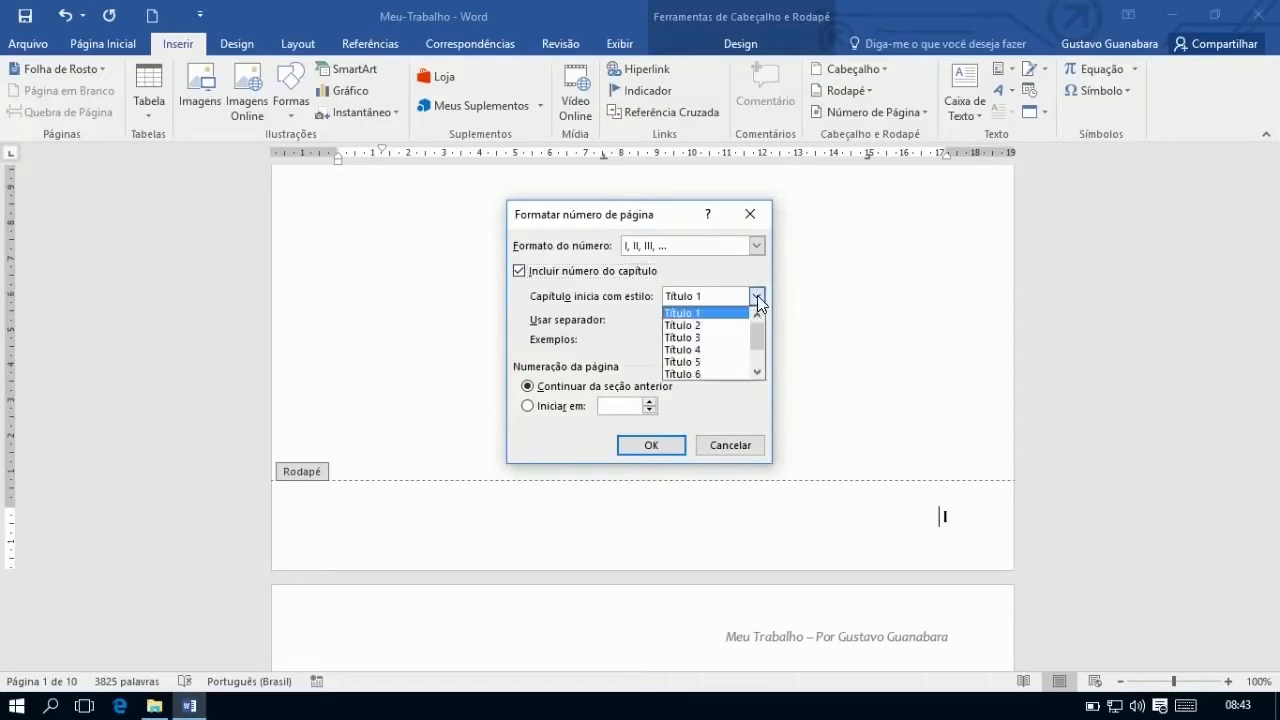
pyautogui.click(690, 316)
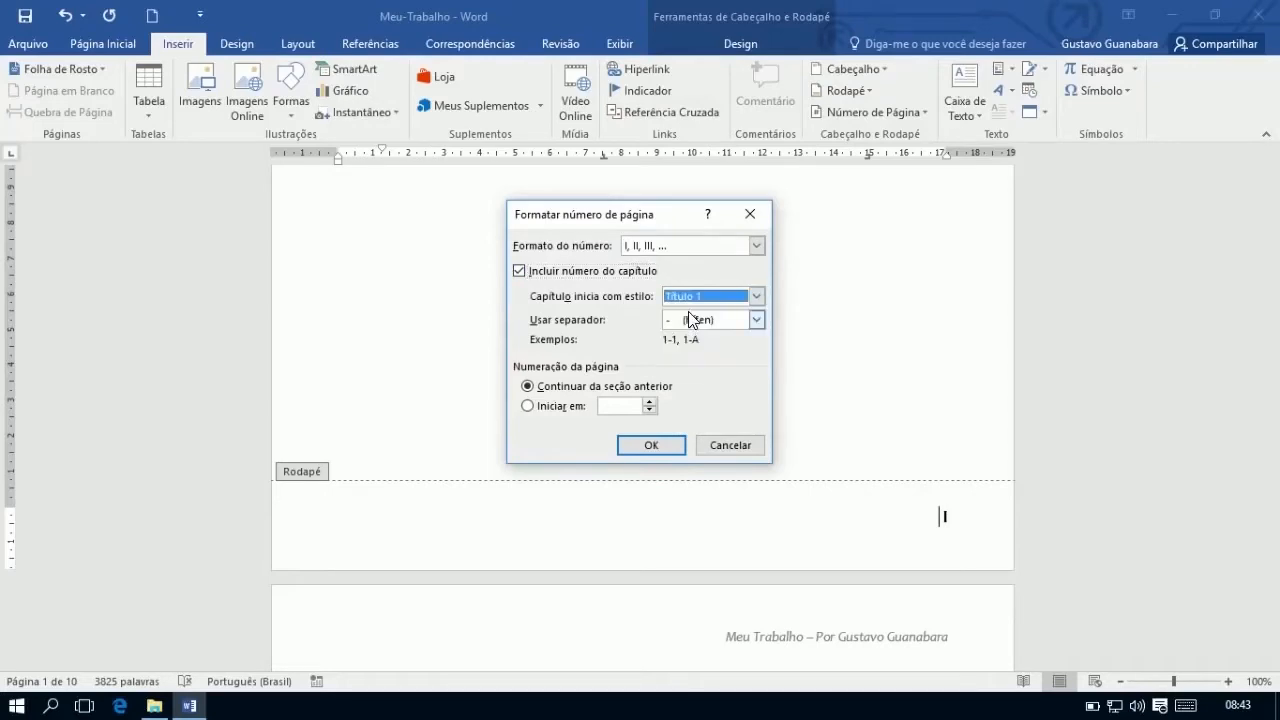
pyautogui.click(516, 271)
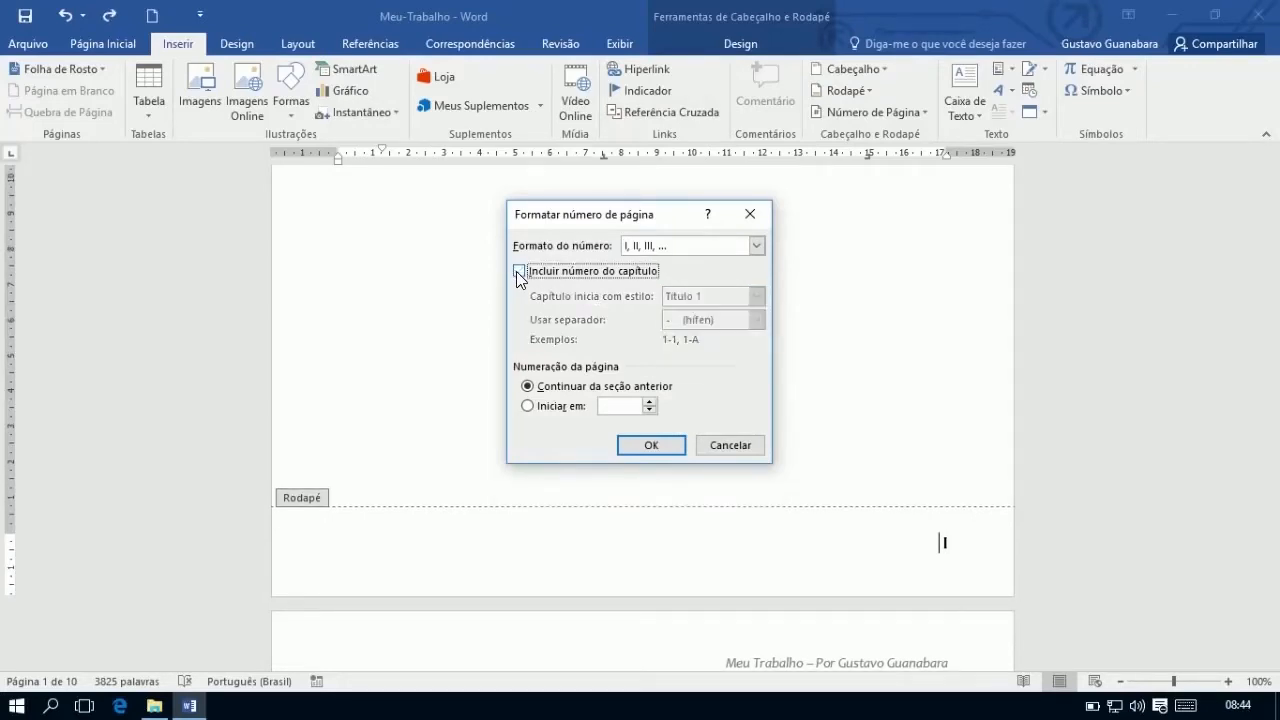
# Format the page numbers as 1, 2, 3 and make the numbering start at 3
pyautogui.click(526, 404)
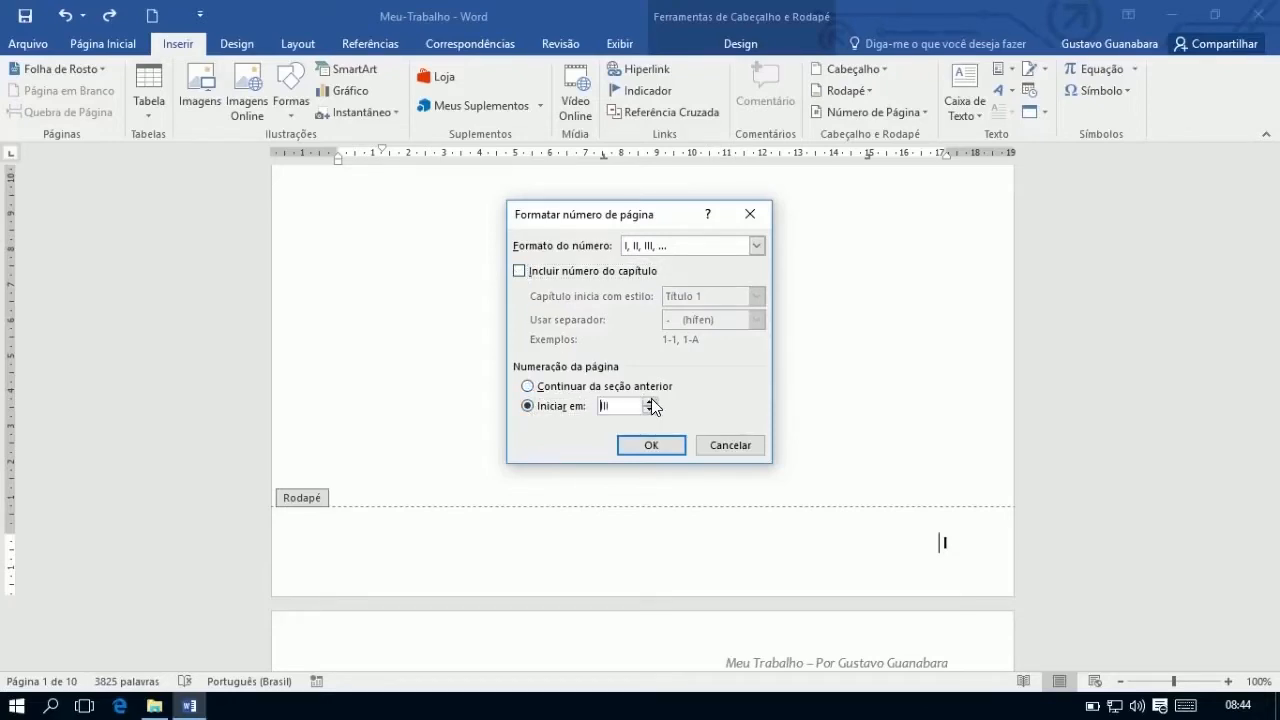
pyautogui.click(756, 246)
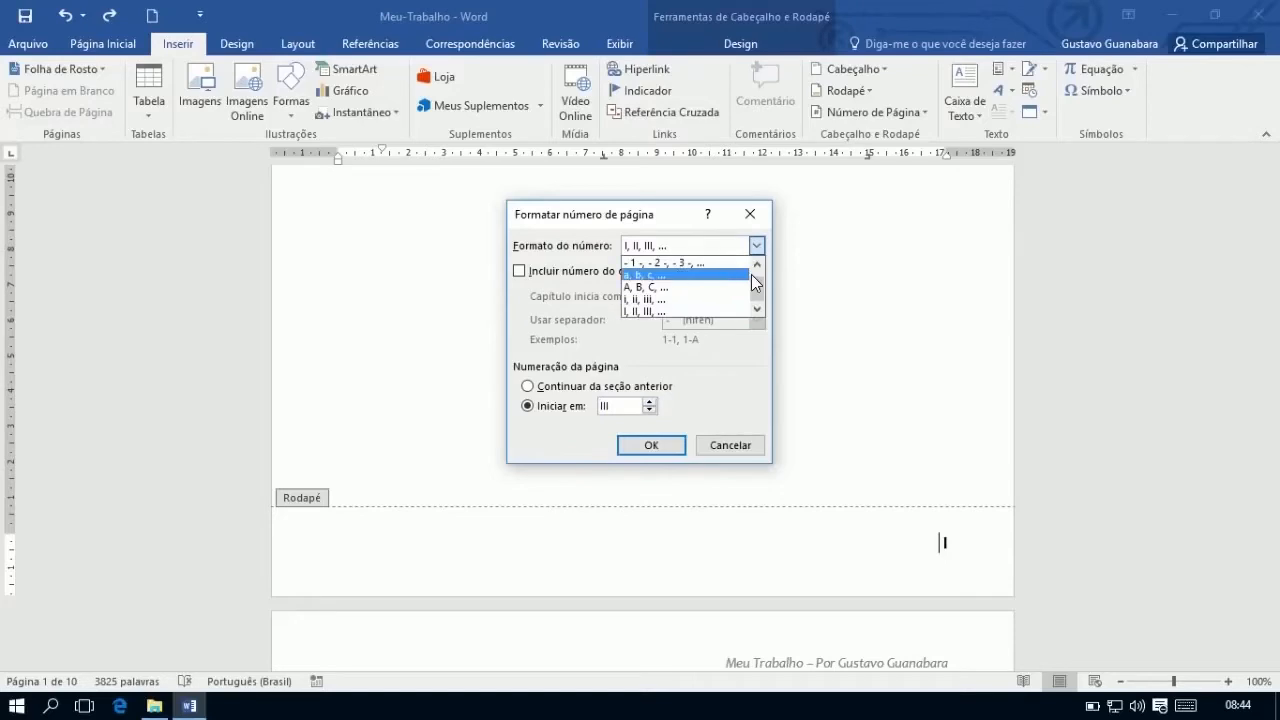
pyautogui.scroll(1, 751, 274)
pyautogui.click(670, 262)
pyautogui.click(650, 446)
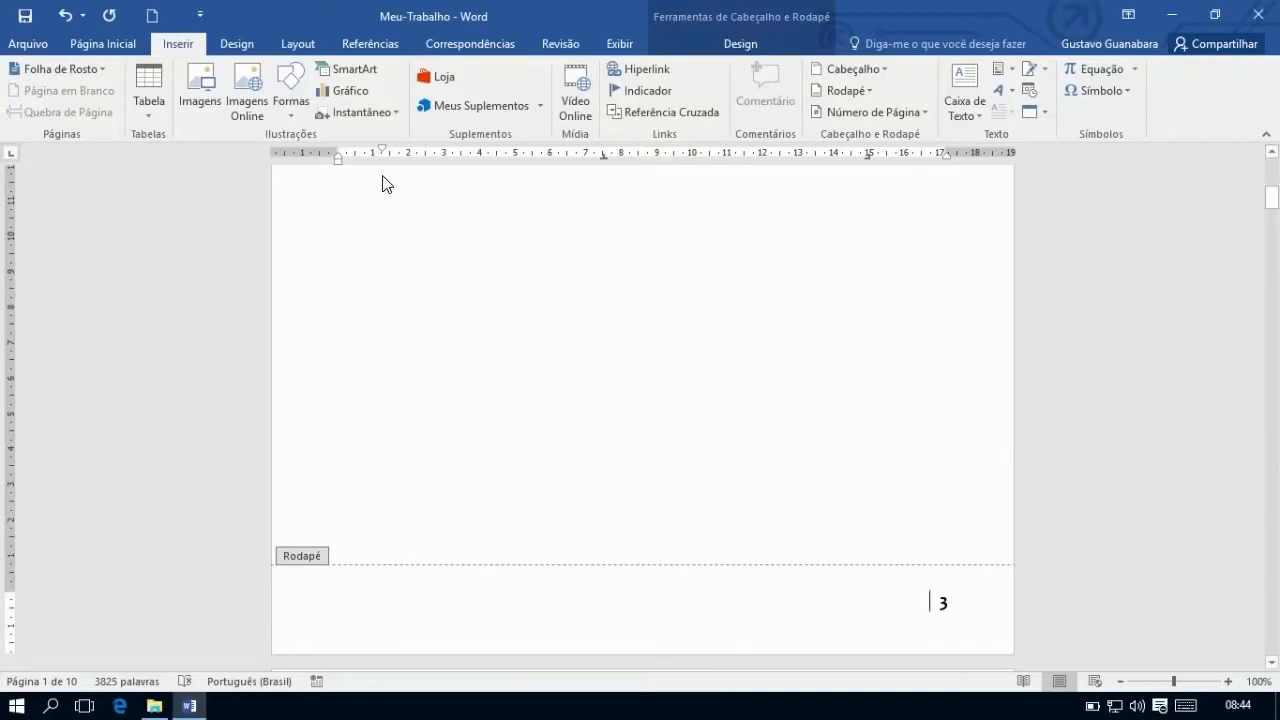
# Try a different first page for the header and footer, then turn the option off and review the first two pages
pyautogui.click(751, 45)
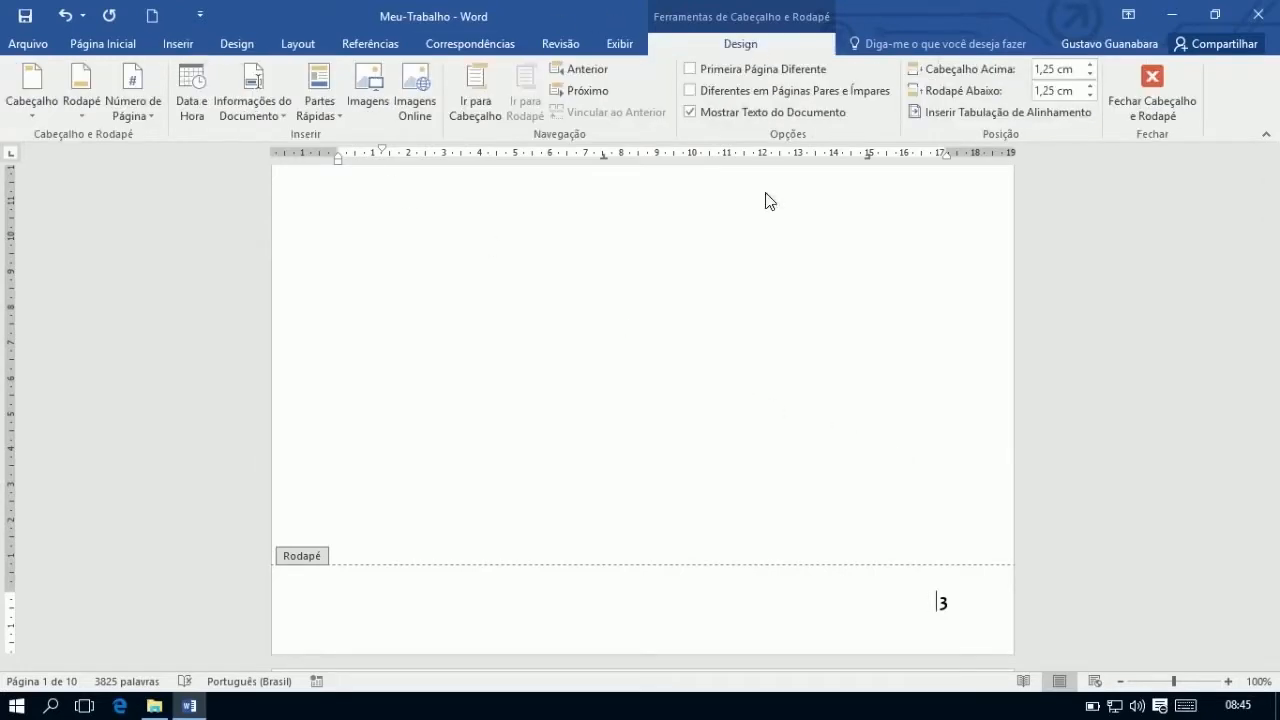
pyautogui.click(689, 70)
pyautogui.scroll(10, 691, 514)
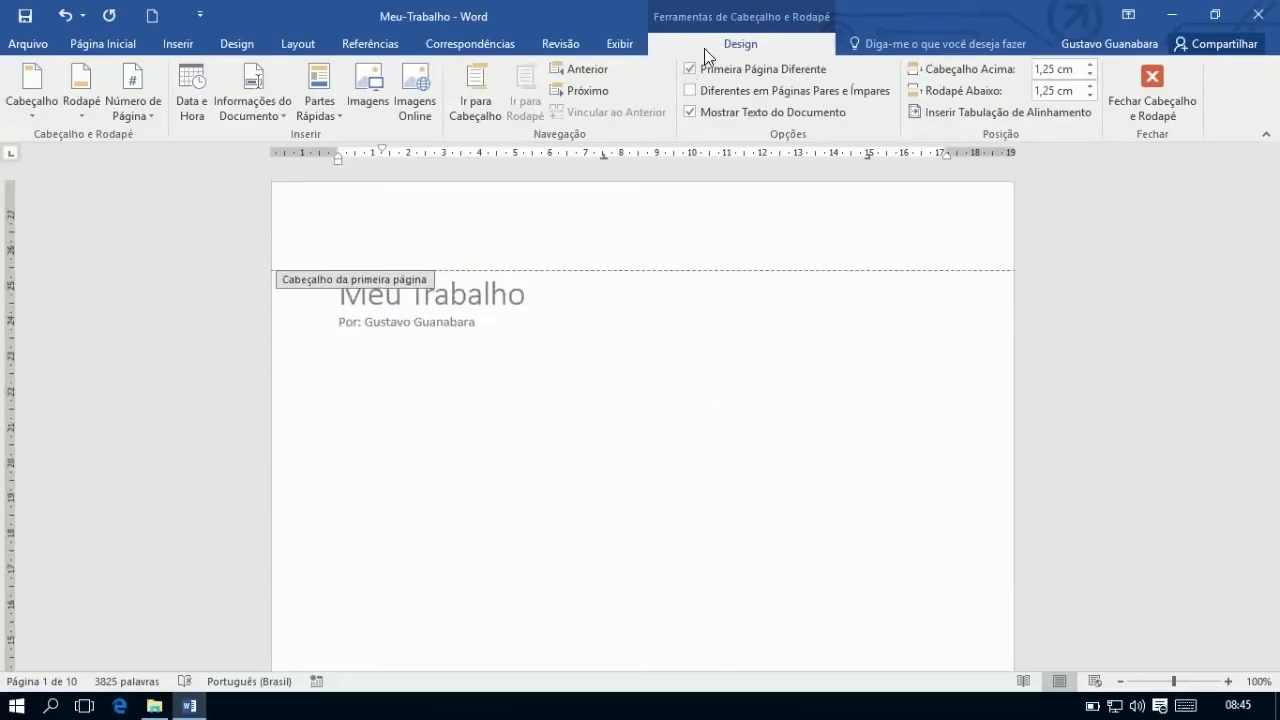
pyautogui.click(689, 69)
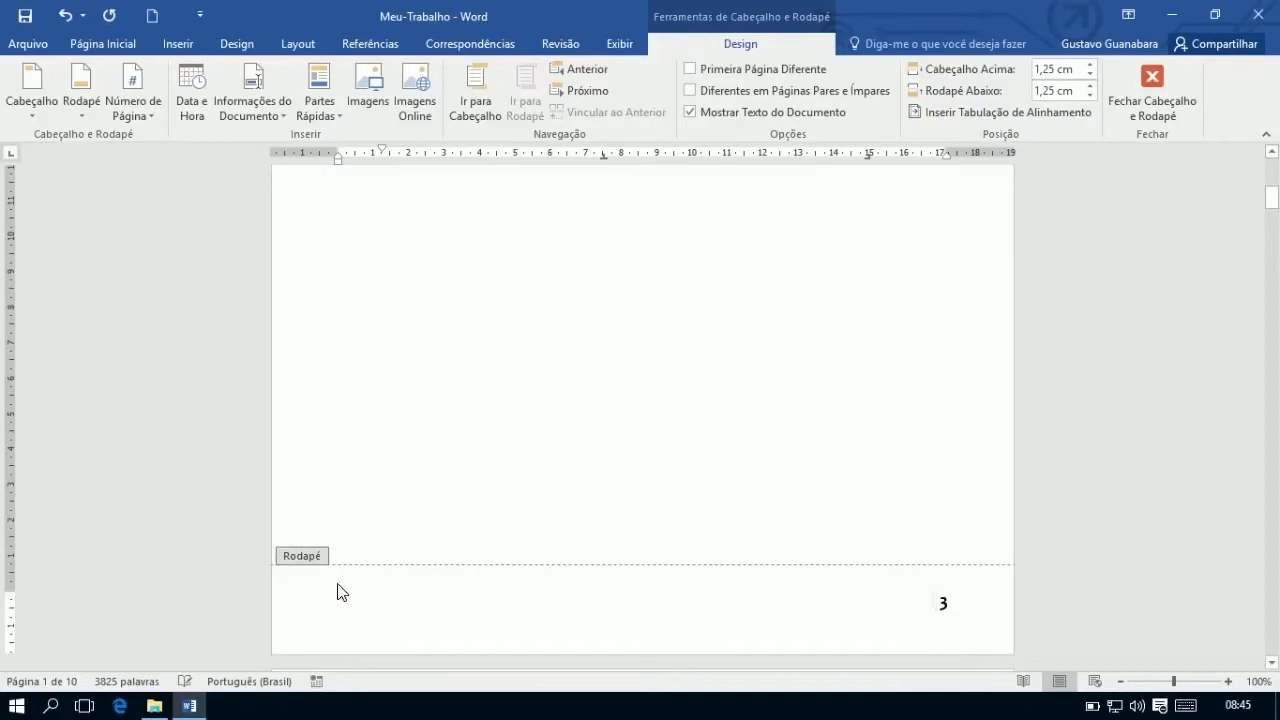
pyautogui.scroll(10, 714, 386)
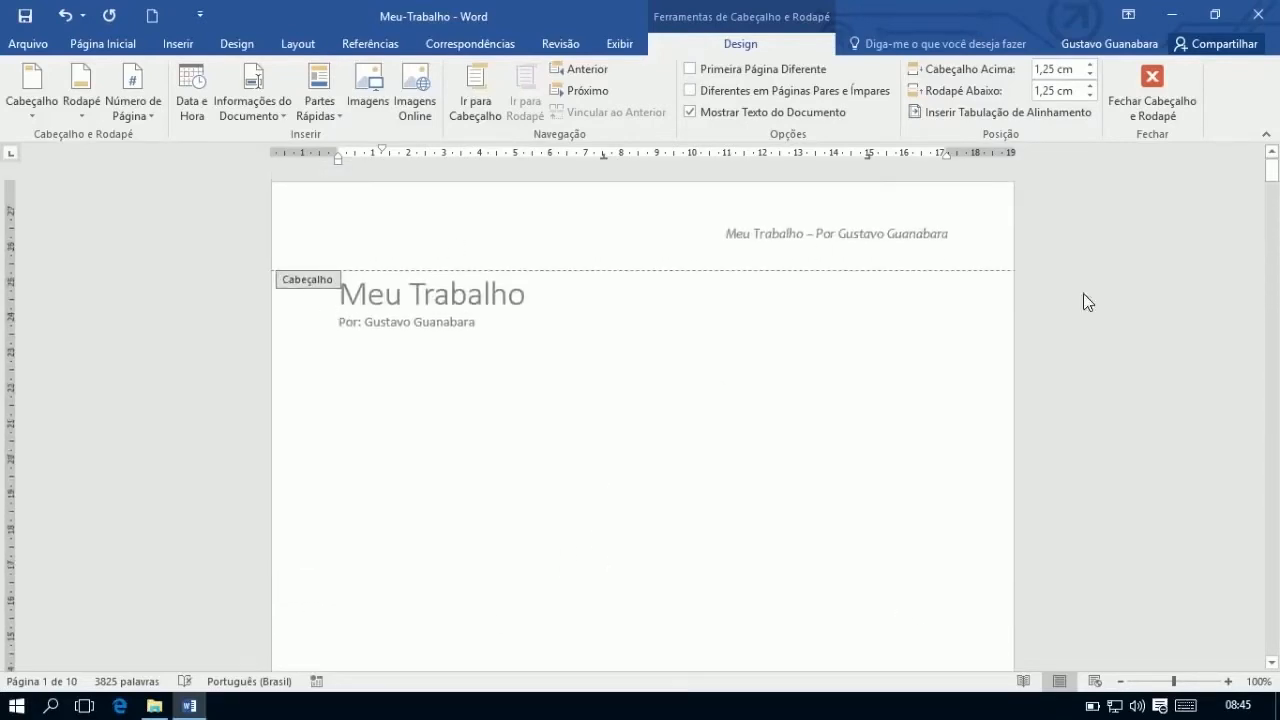
pyautogui.scroll(-12, 784, 618)
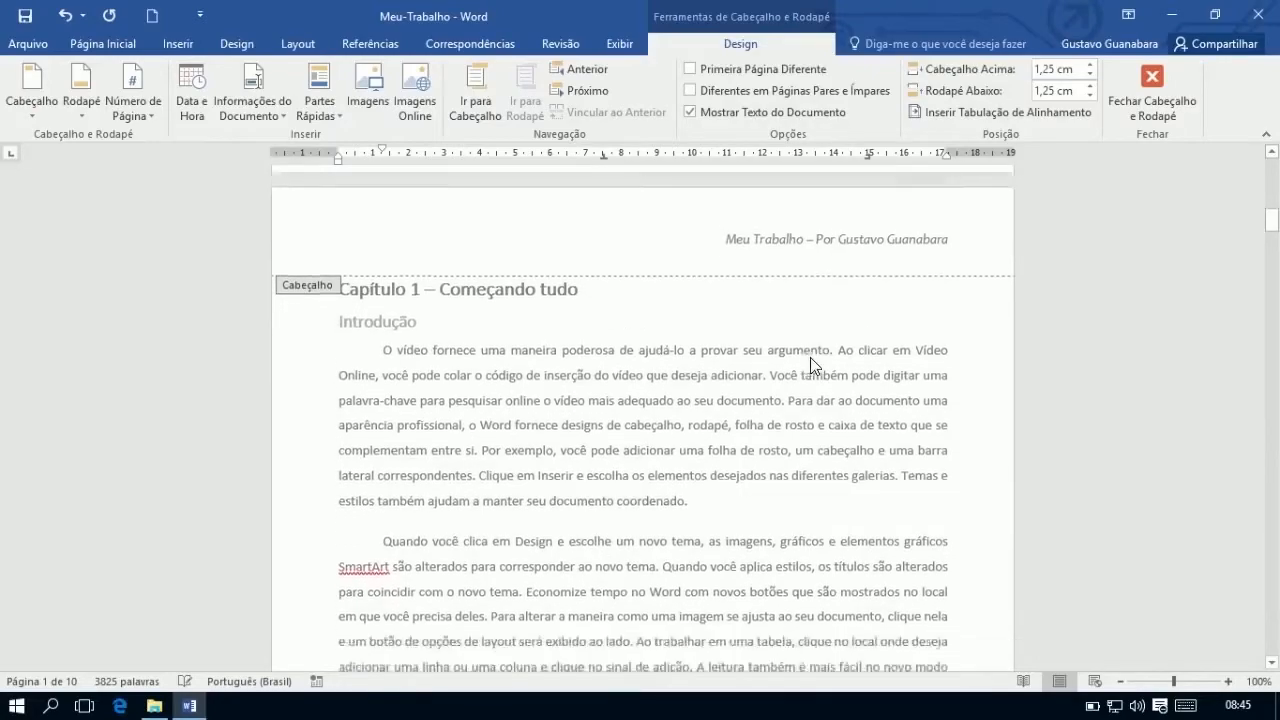
pyautogui.scroll(-10, 810, 357)
pyautogui.scroll(3, 812, 364)
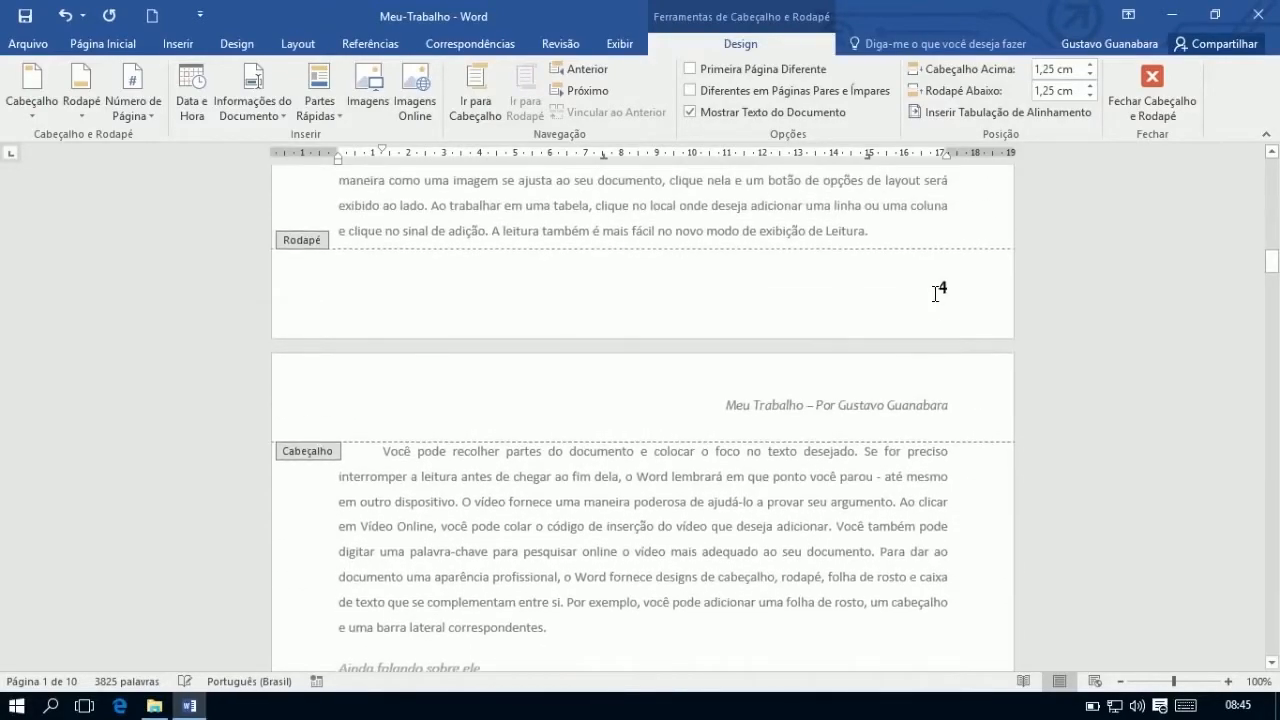
pyautogui.scroll(20, 923, 294)
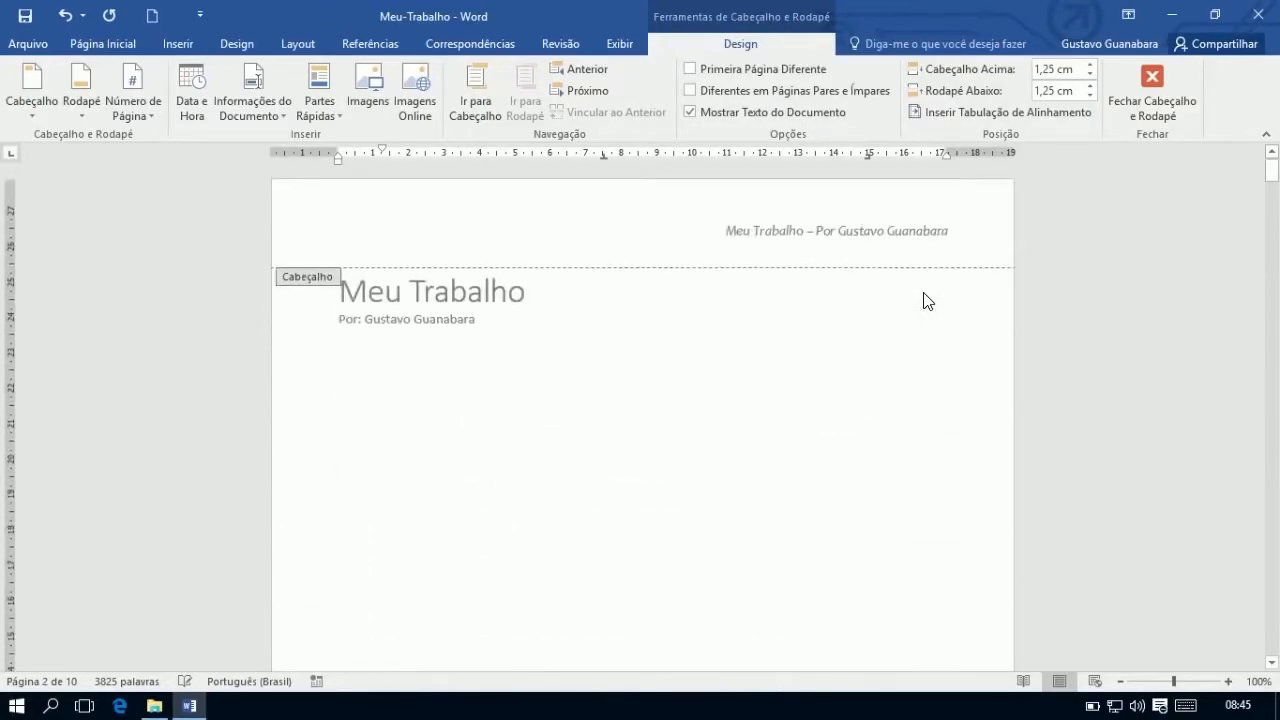
# Enable a different first page for the header and footer and check the cover against the following page
pyautogui.click(690, 70)
pyautogui.scroll(10, 612, 437)
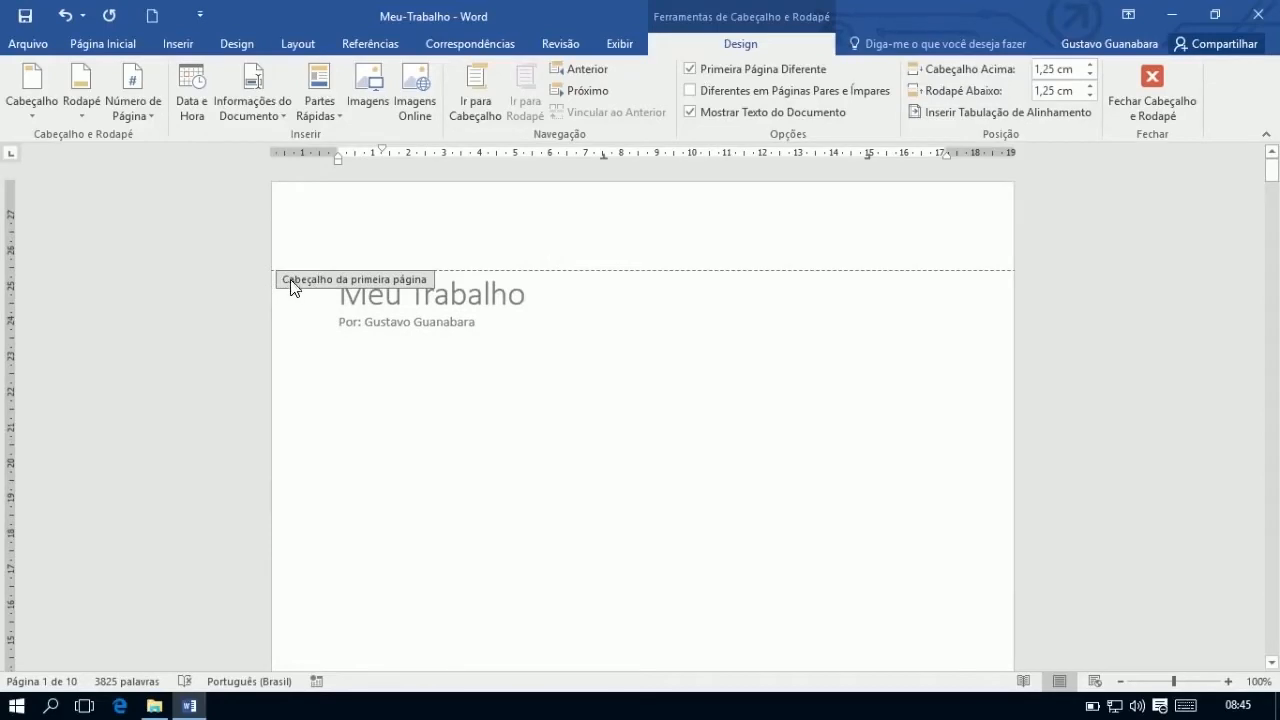
pyautogui.scroll(-10, 413, 441)
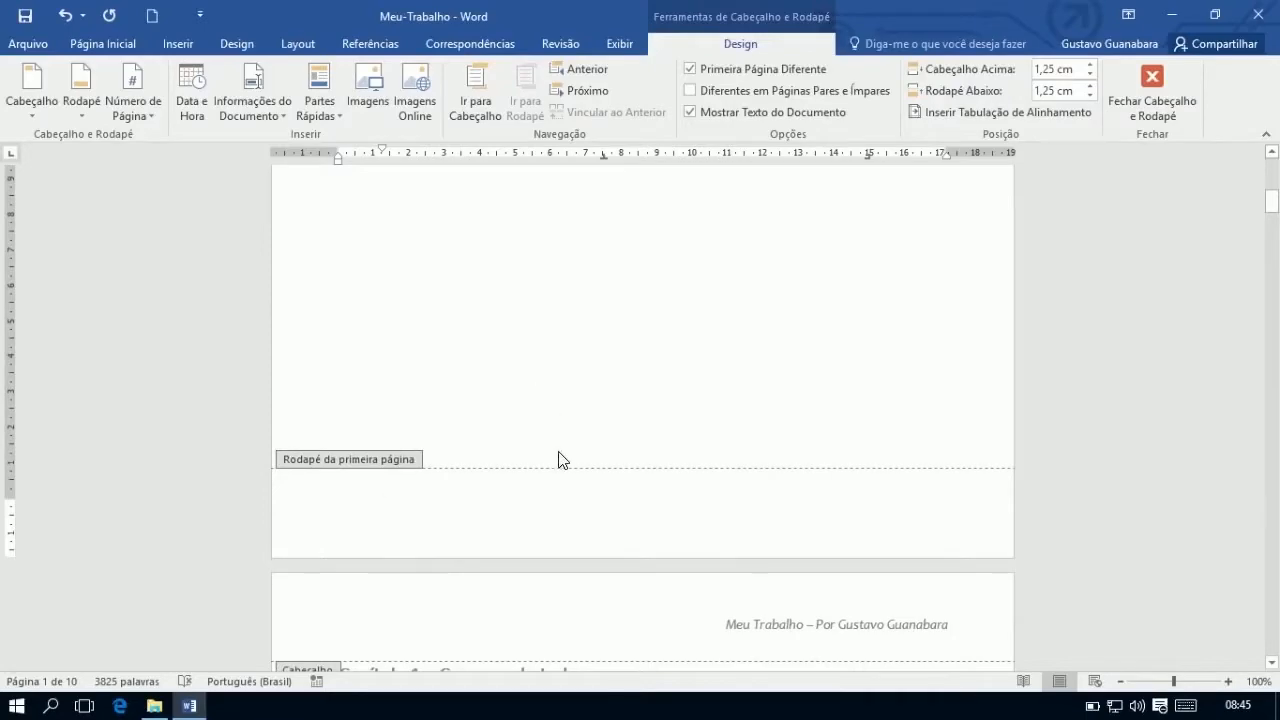
pyautogui.scroll(-5, 560, 455)
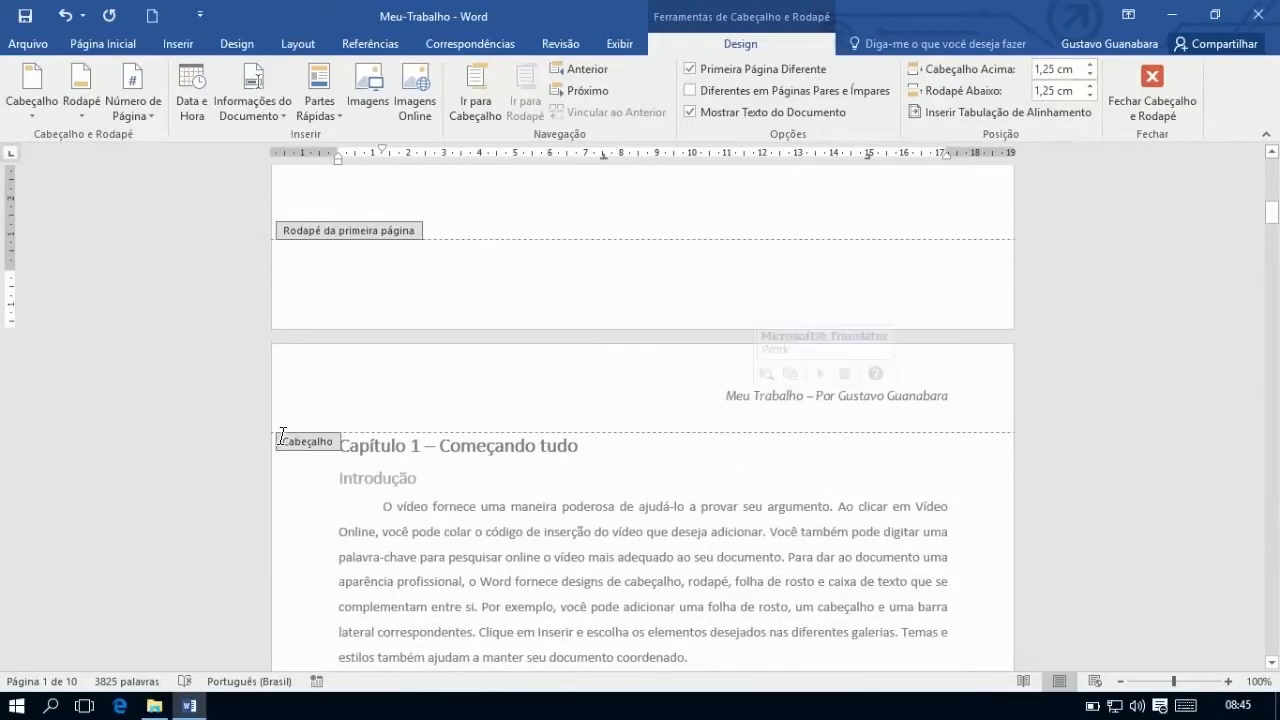
pyautogui.scroll(-12, 730, 510)
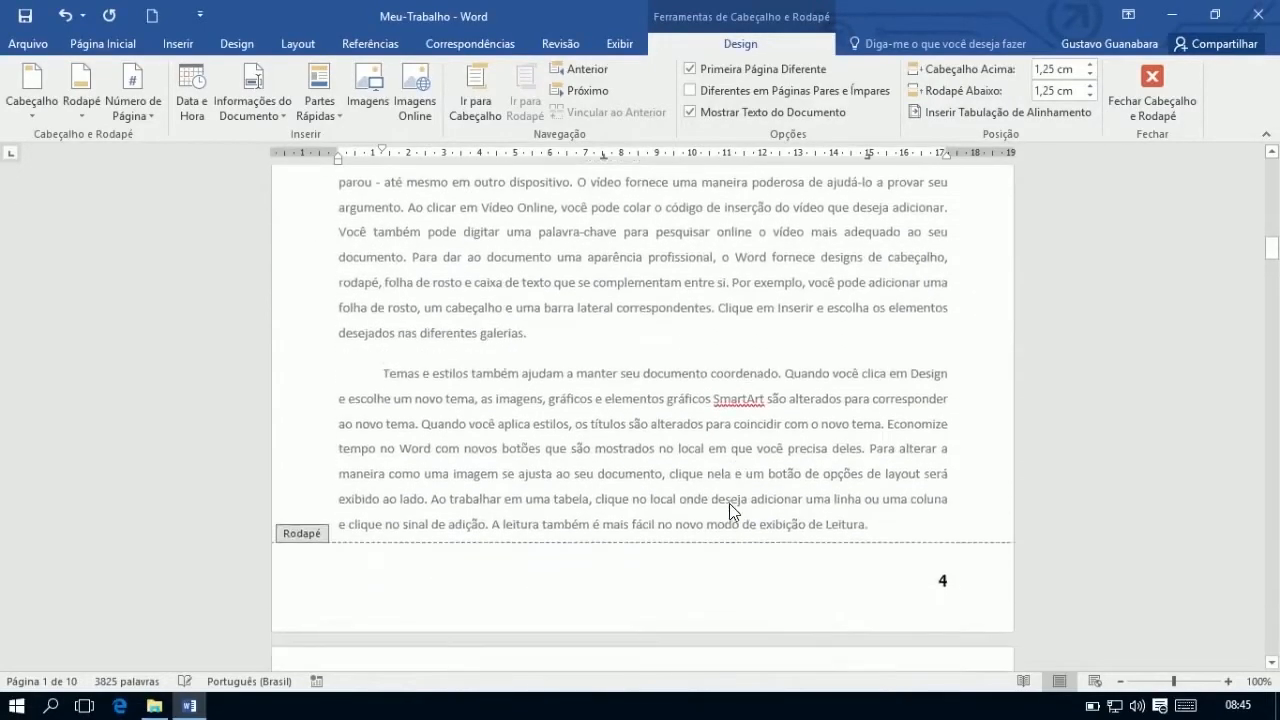
pyautogui.scroll(20, 940, 441)
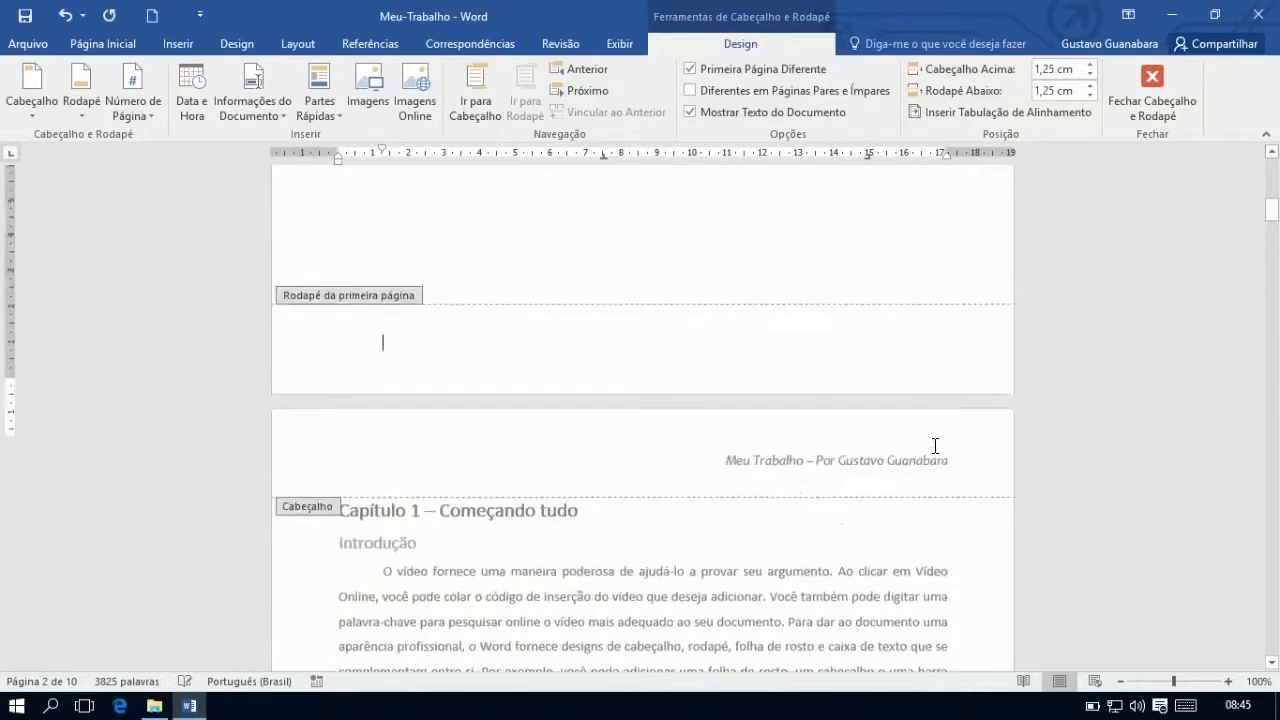
# Return to the cover's first-page header and close header and footer editing
pyautogui.scroll(1, 761, 465)
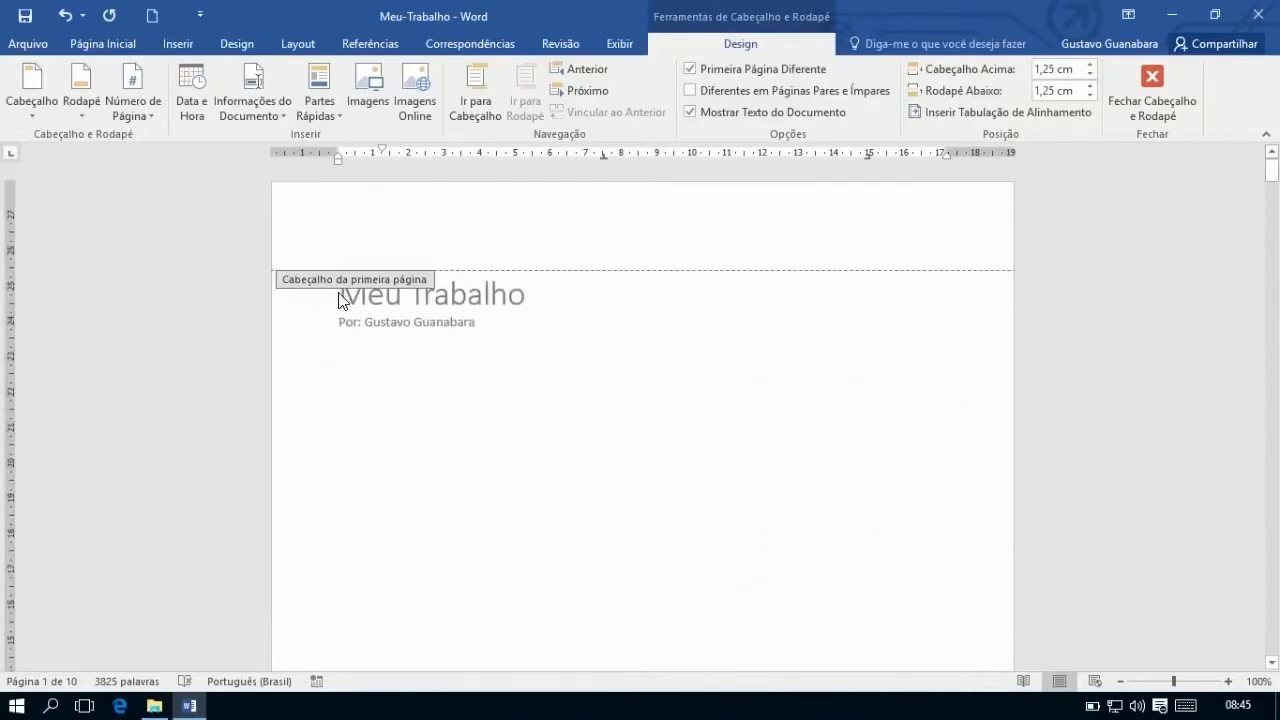
pyautogui.click(748, 240)
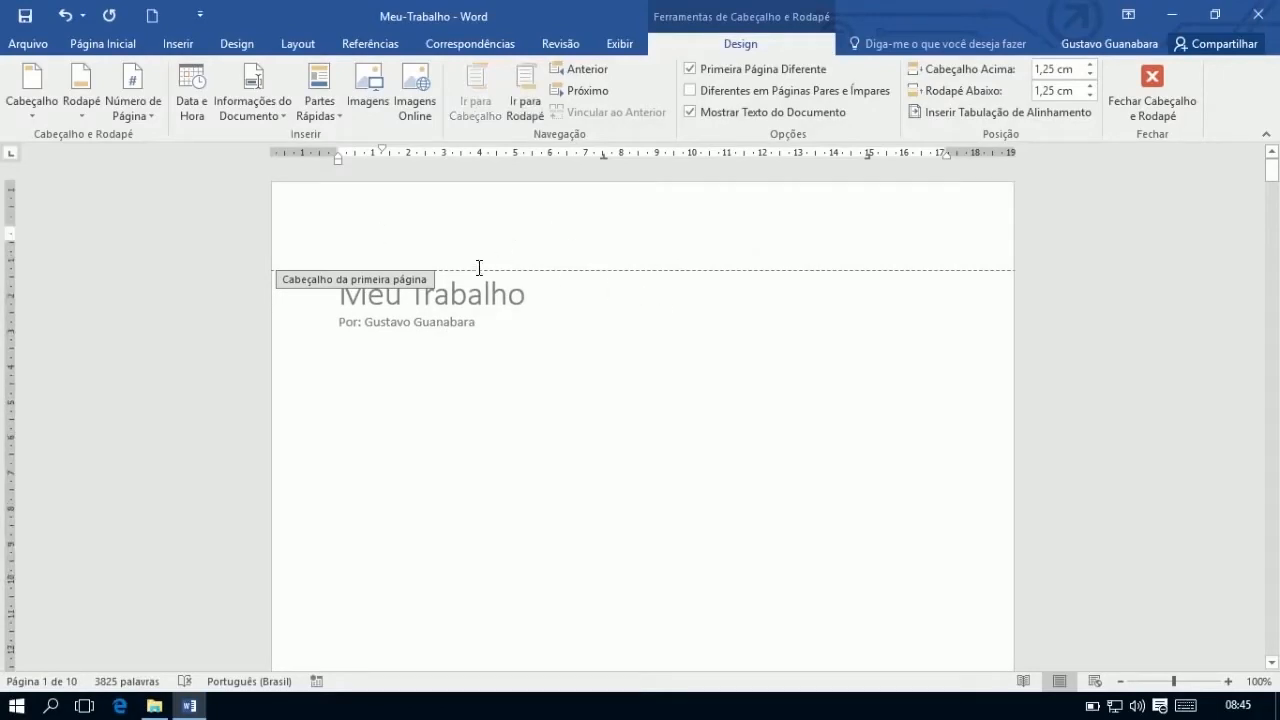
pyautogui.click(1152, 84)
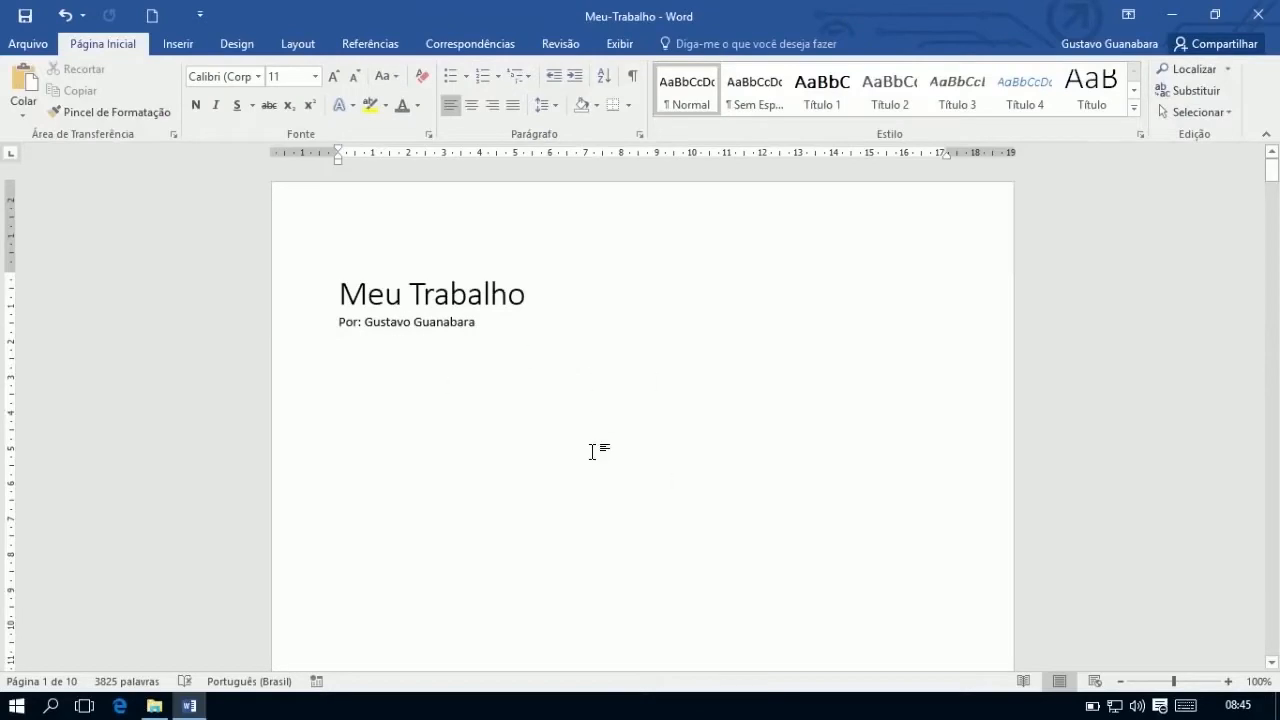
# Compare the header area of the cover with that of the Capítulo 1 page in the finished layout
pyautogui.scroll(-1, 683, 450)
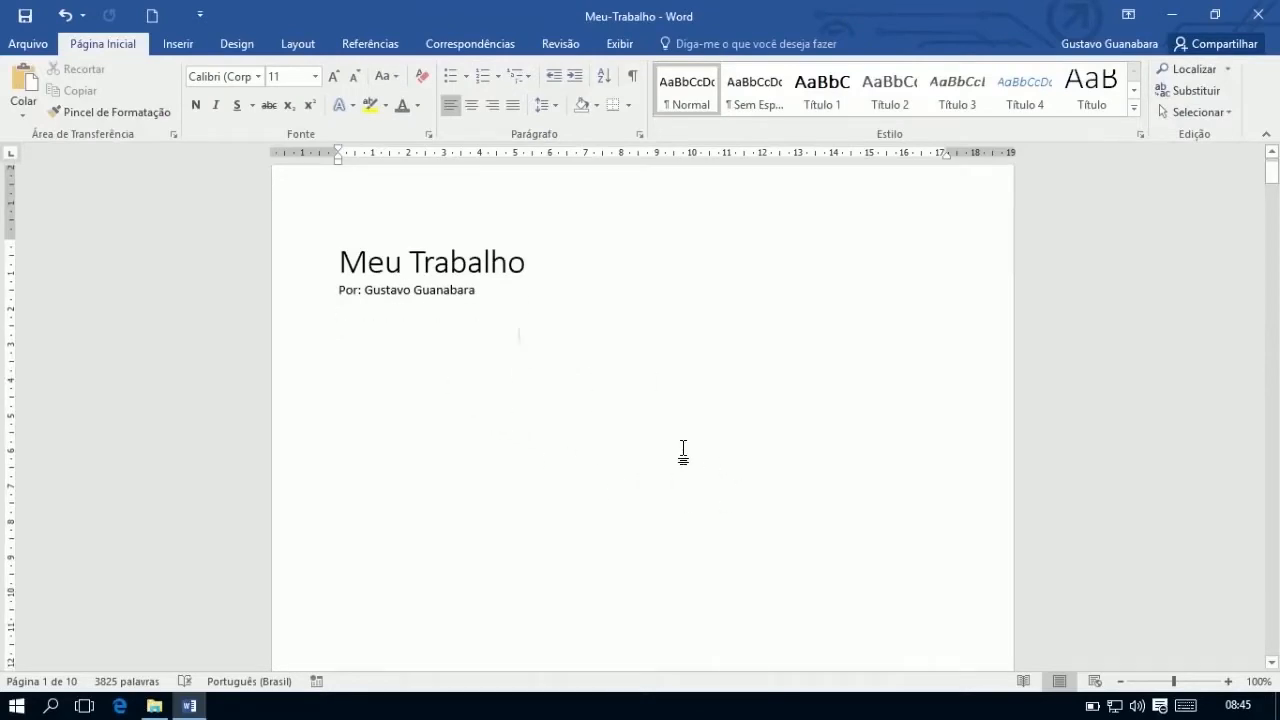
pyautogui.scroll(1, 847, 302)
pyautogui.scroll(-5, 847, 302)
pyautogui.scroll(-5, 847, 302)
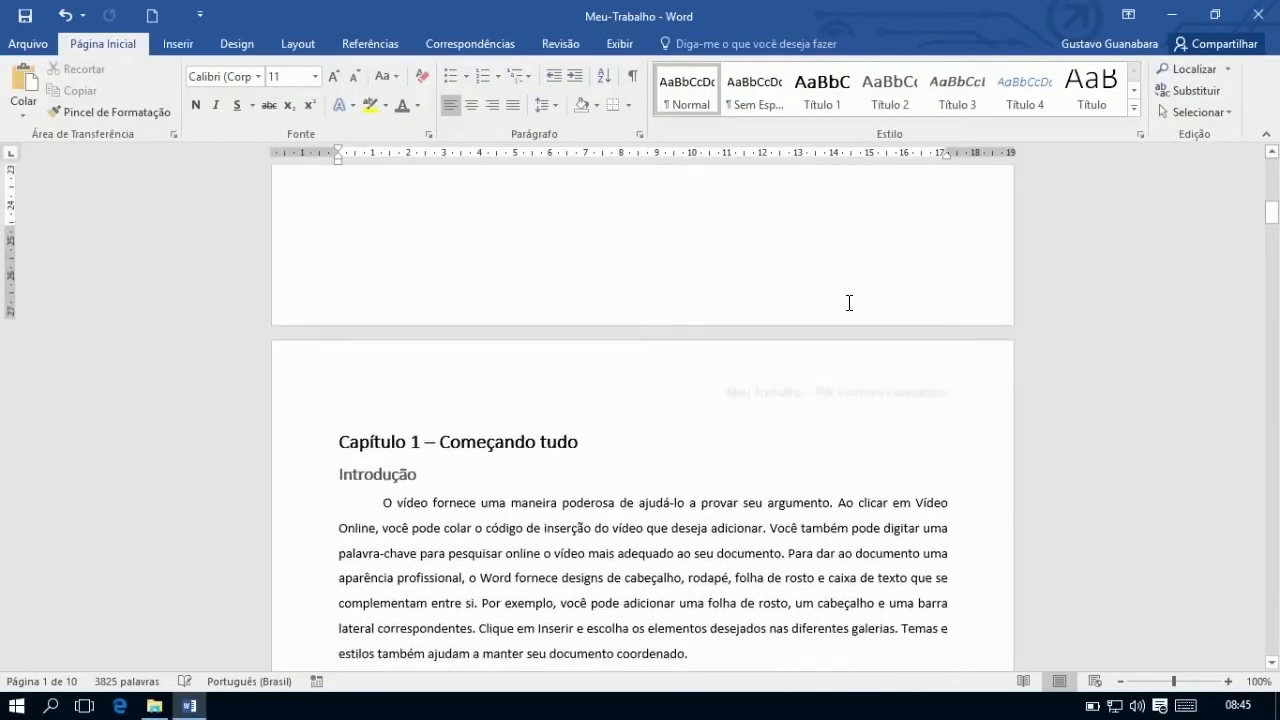
pyautogui.scroll(1, 849, 300)
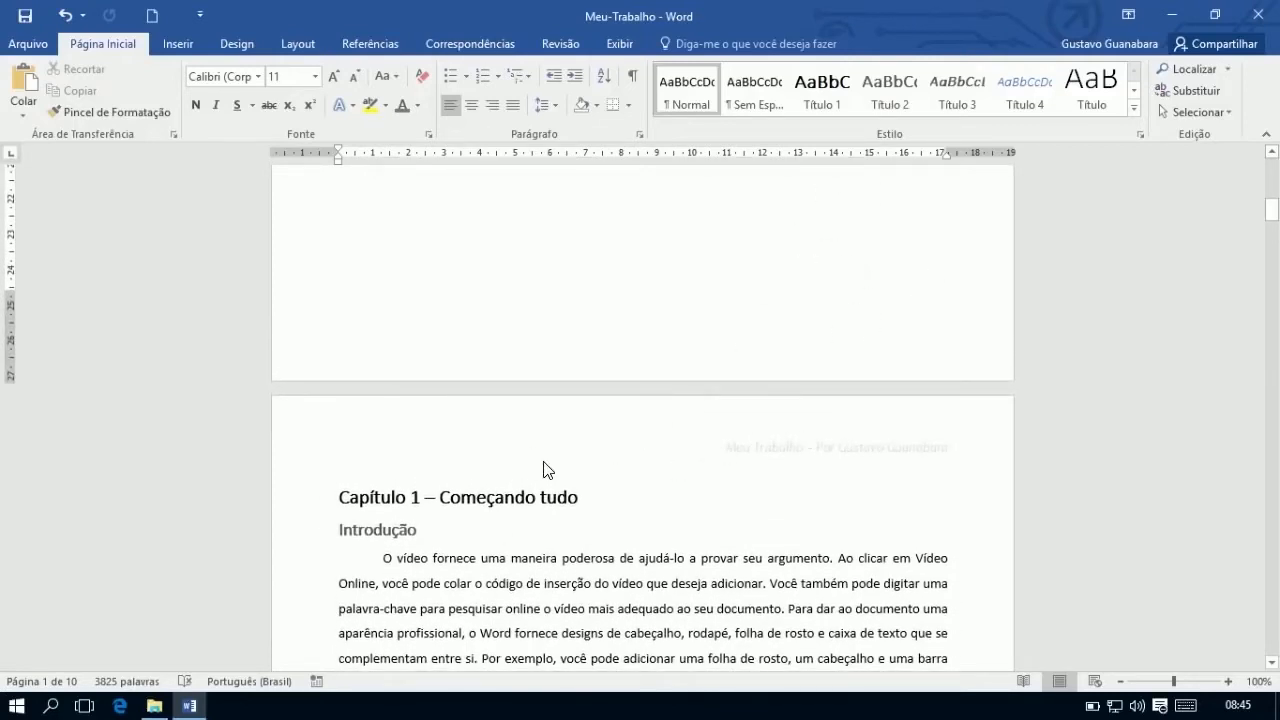
pyautogui.click(787, 459)
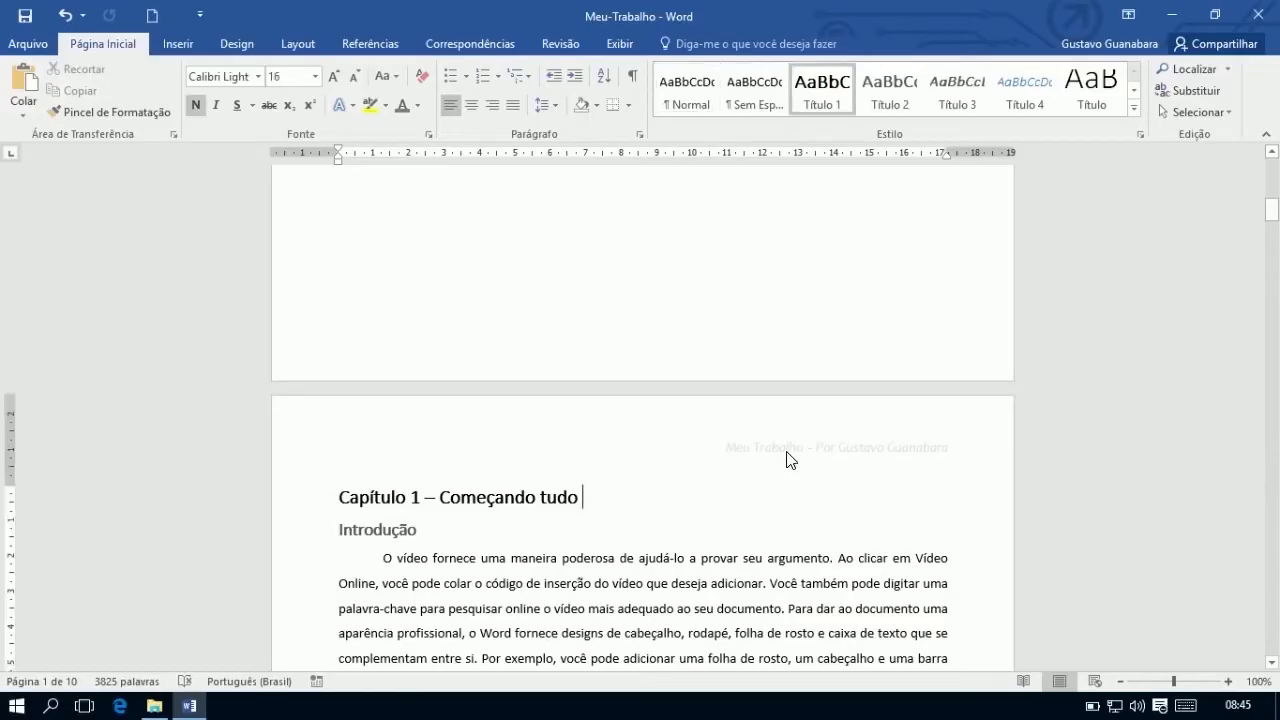
pyautogui.scroll(-10, 787, 459)
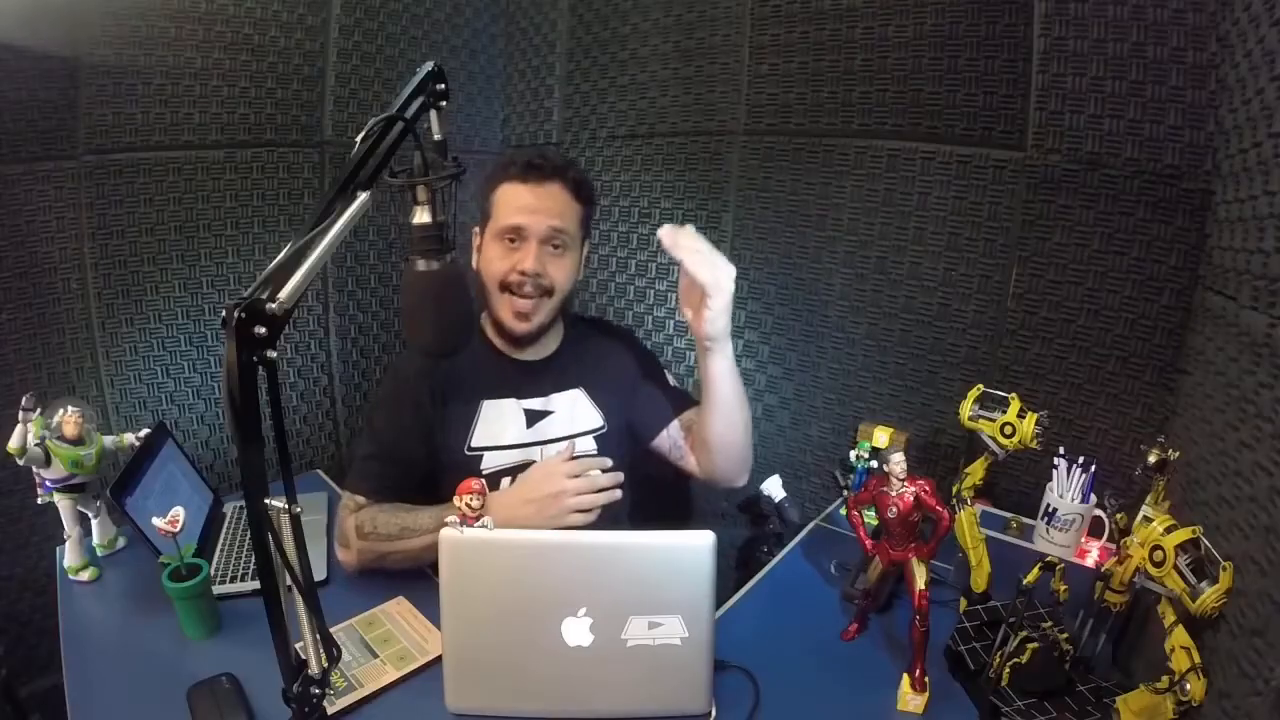
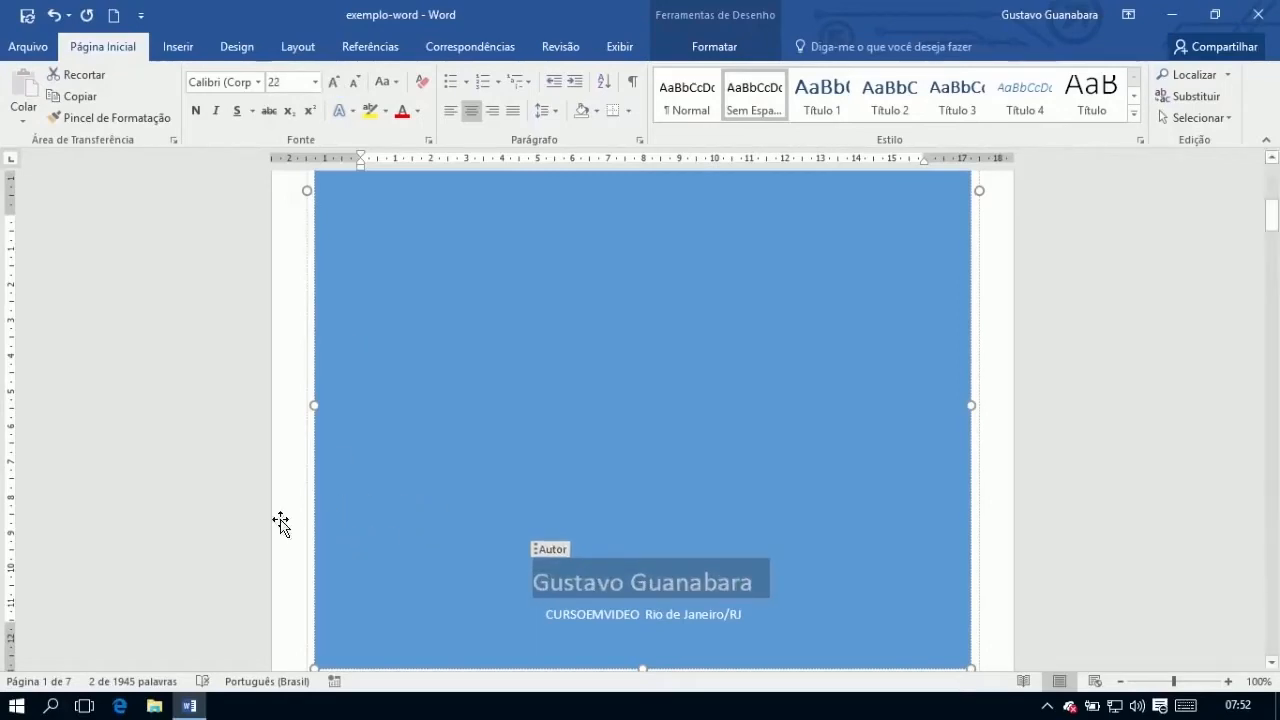
# In exemplo-word, check which styles the Capítulo 1 title and the Introdução heading use
pyautogui.click(373, 595)
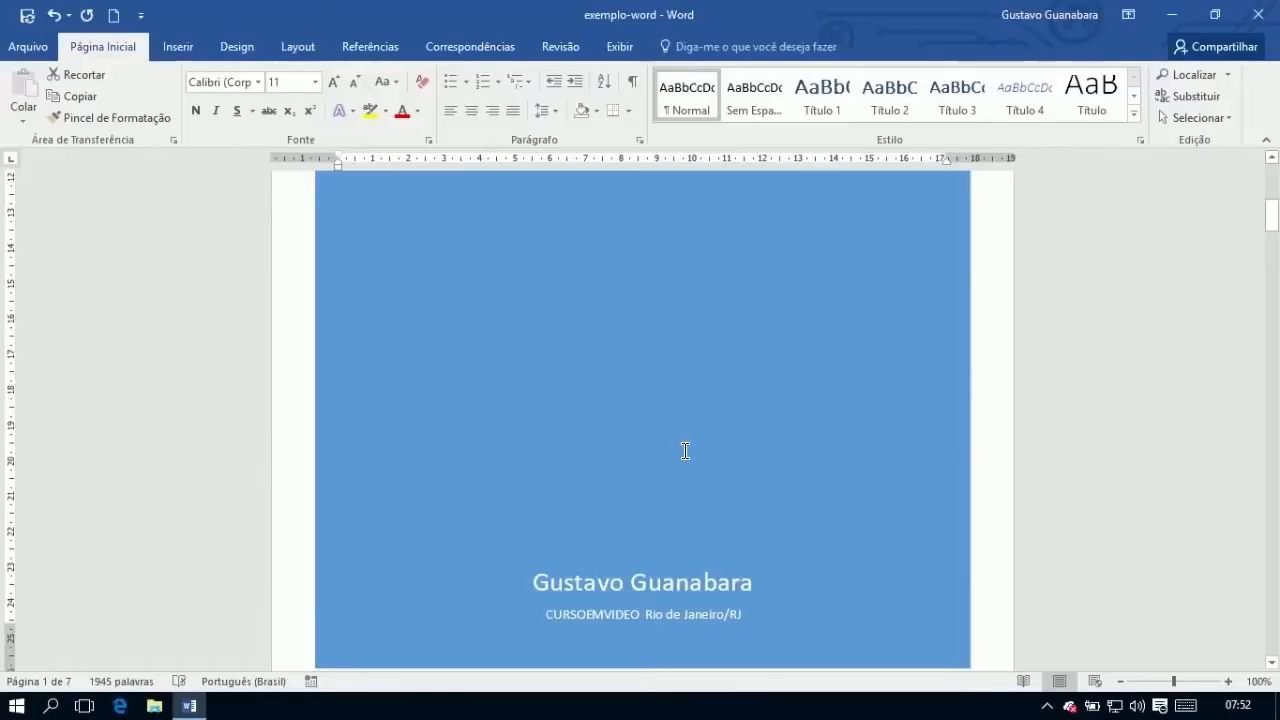
pyautogui.scroll(-7, 685, 451)
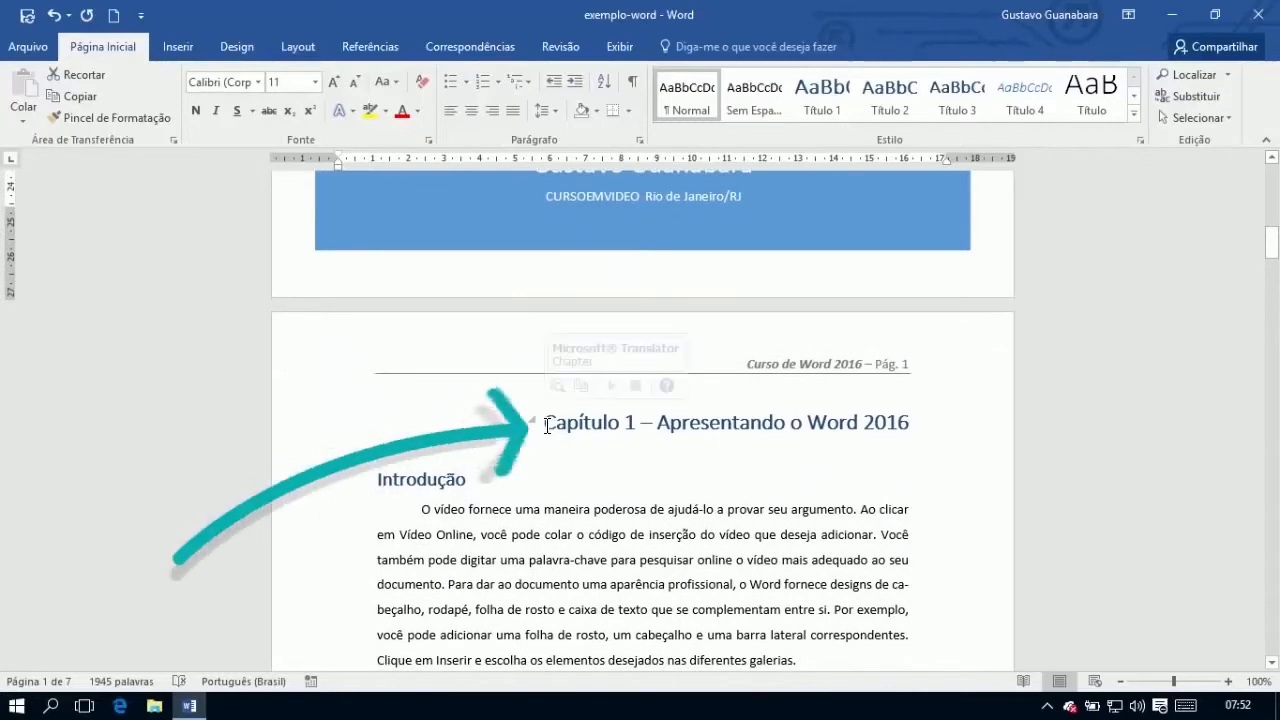
pyautogui.click(547, 426)
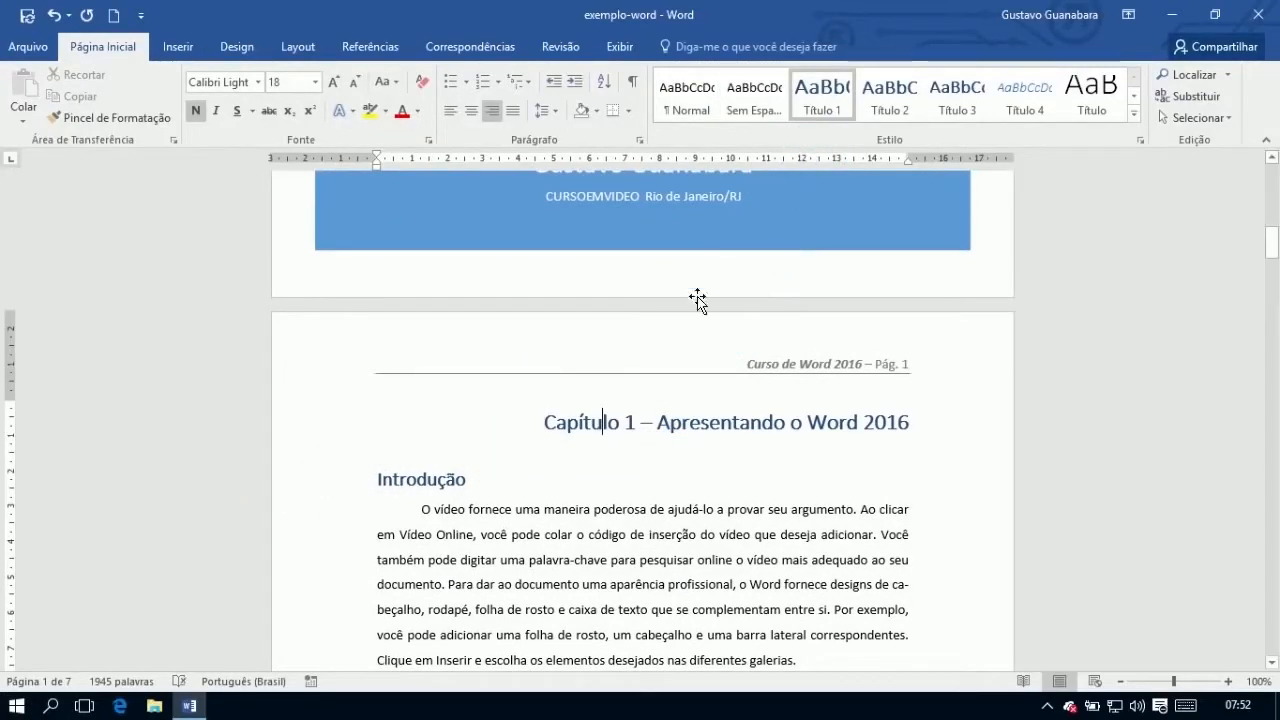
pyautogui.click(456, 481)
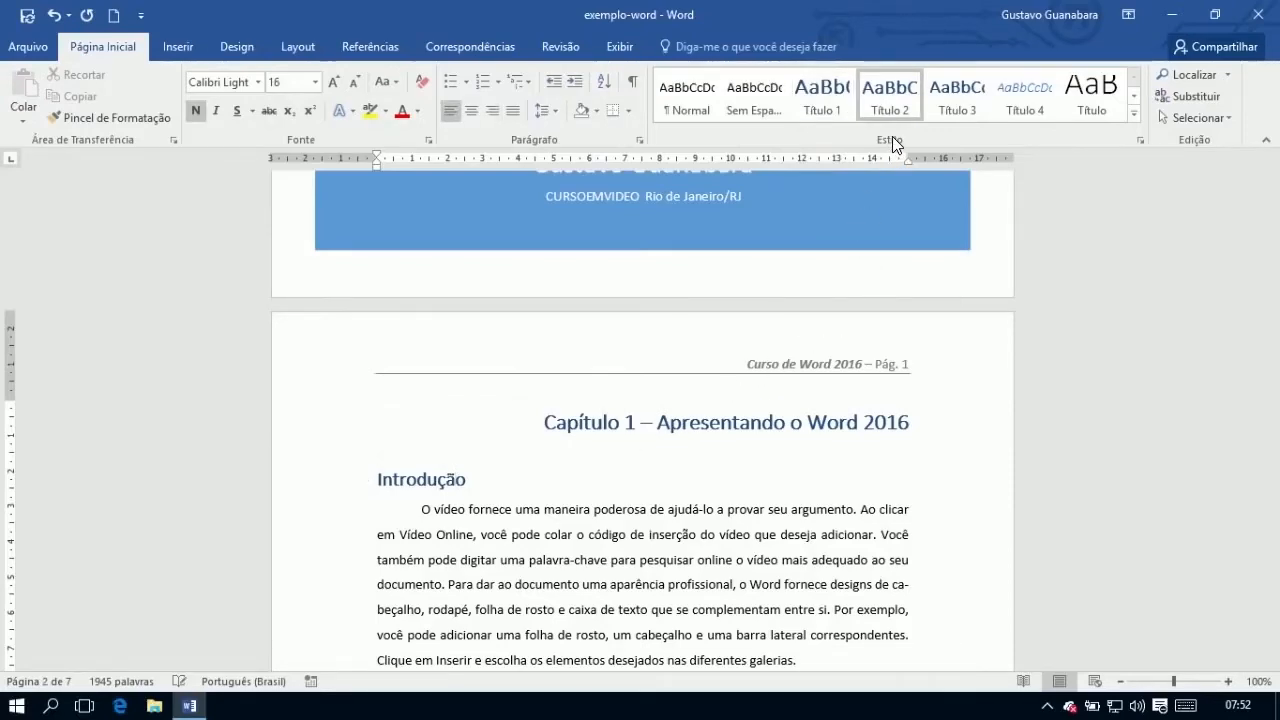
# Review the Instalação do Word section and check which style the Requisitos do Sistema heading uses
pyautogui.scroll(-10, 596, 610)
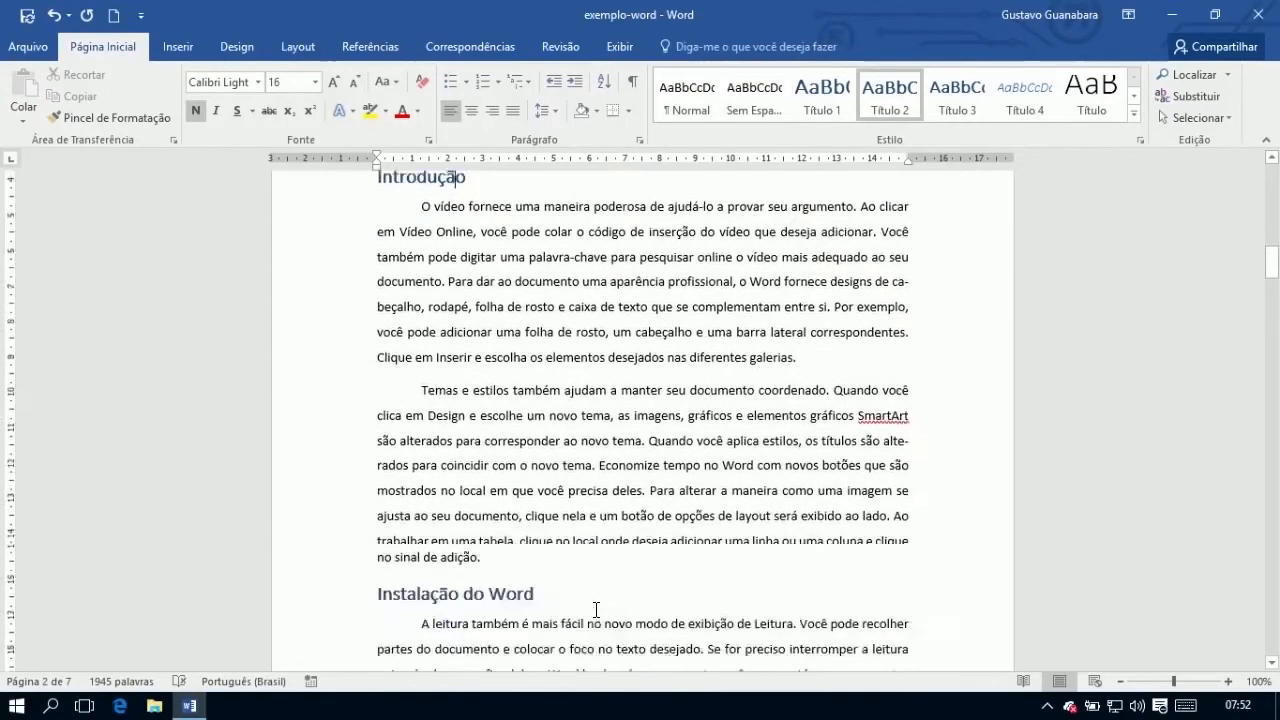
pyautogui.scroll(1, 596, 610)
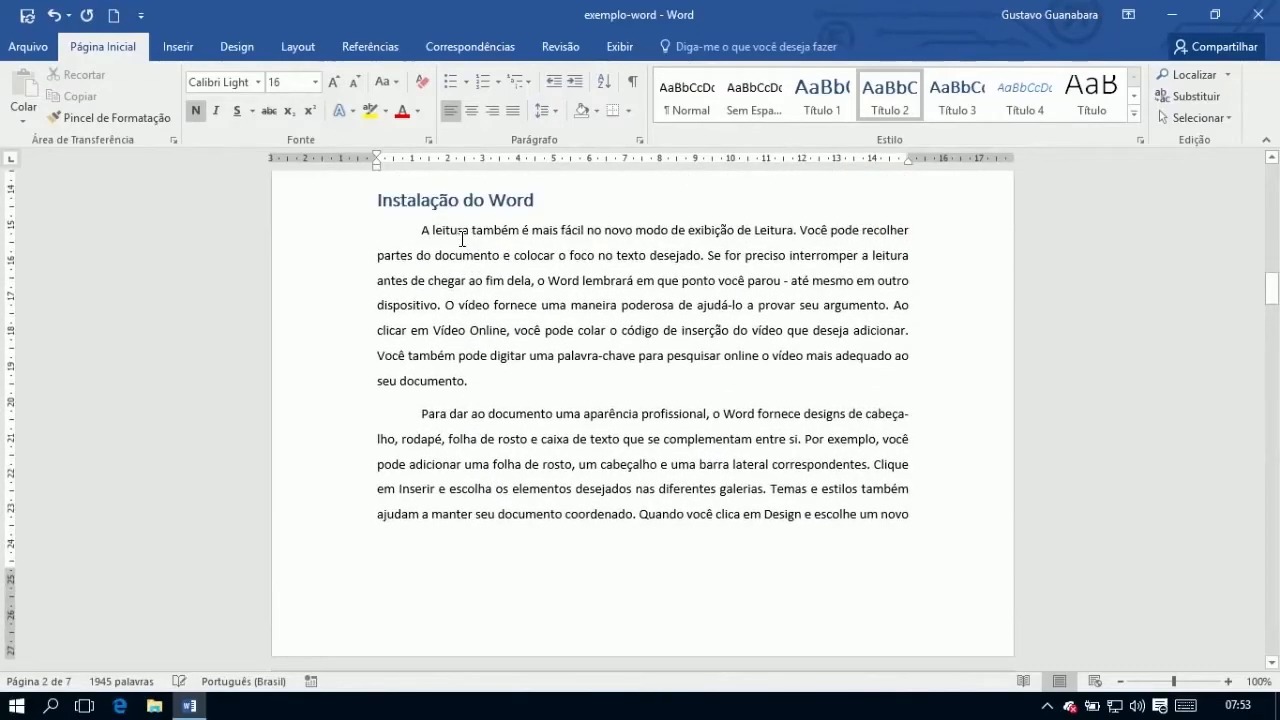
pyautogui.scroll(-5, 476, 394)
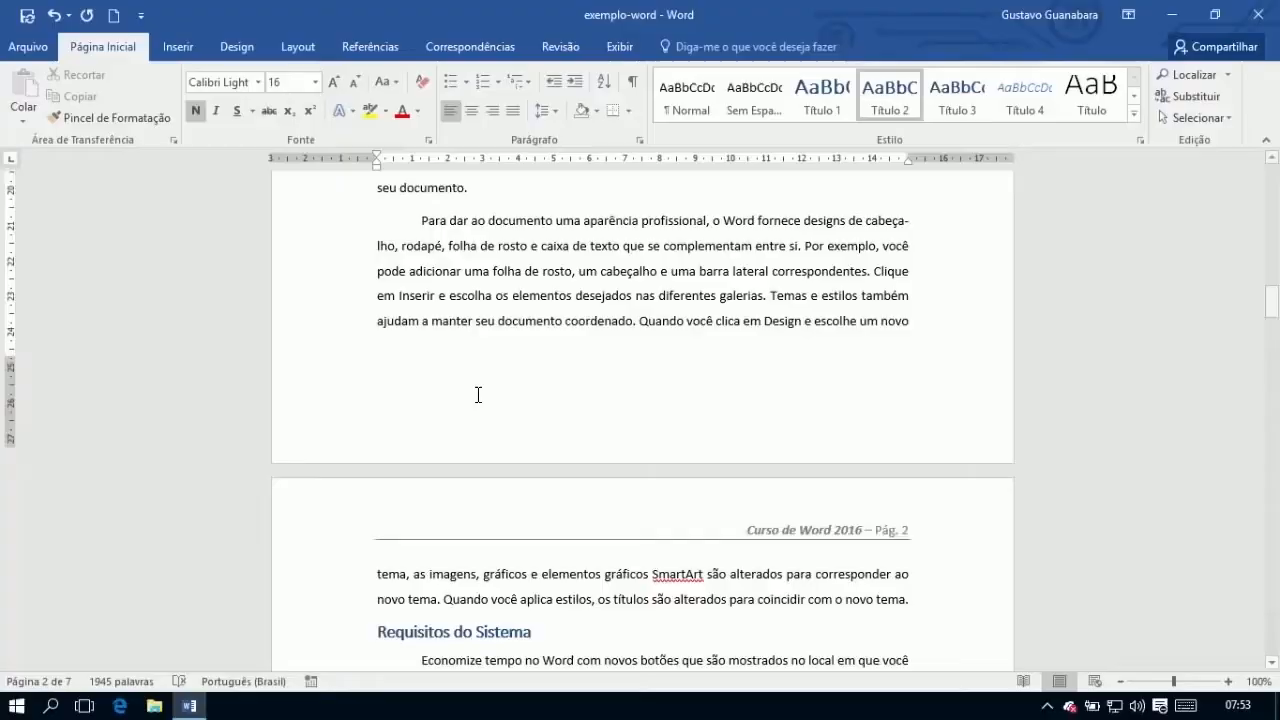
pyautogui.scroll(-2, 477, 394)
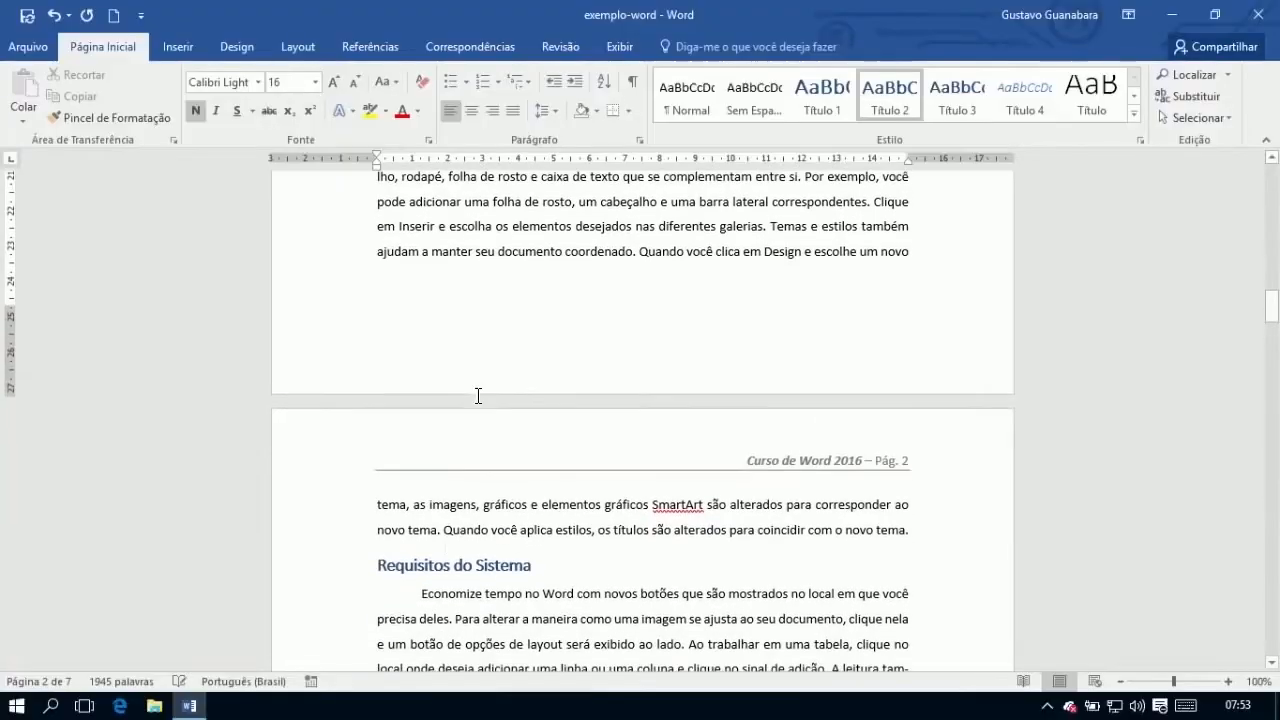
pyautogui.click(429, 566)
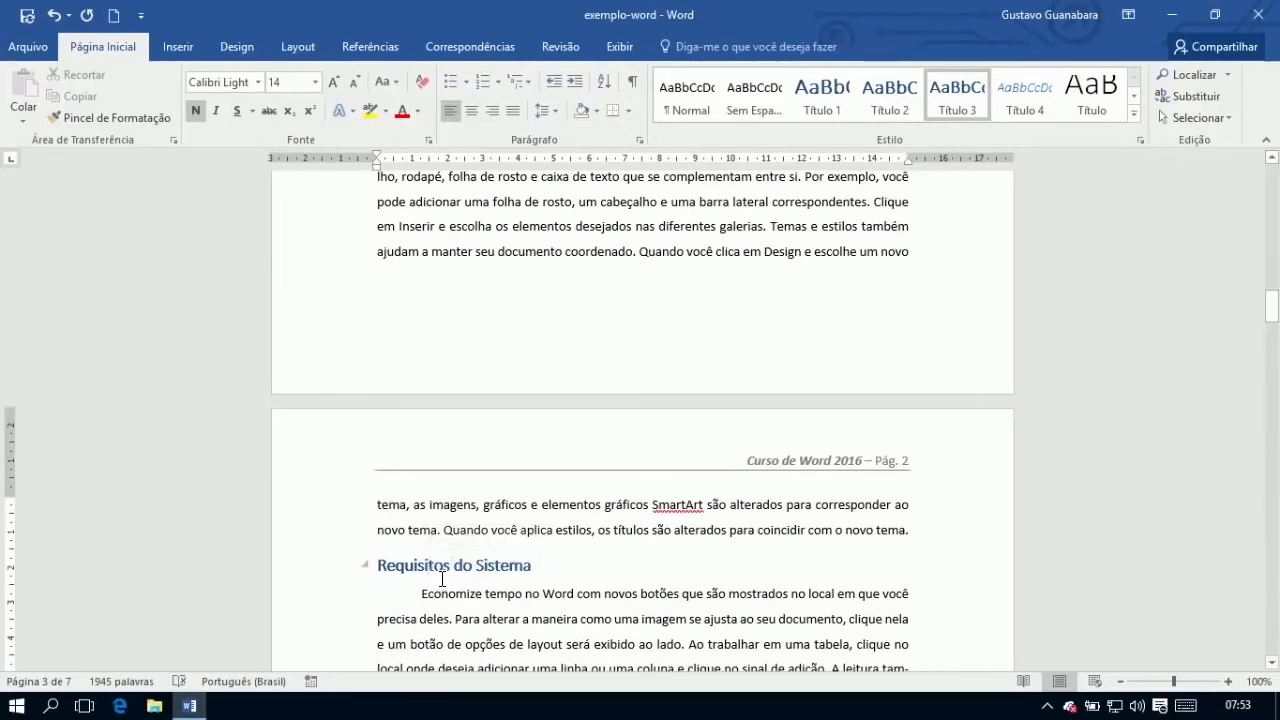
pyautogui.scroll(5, 442, 578)
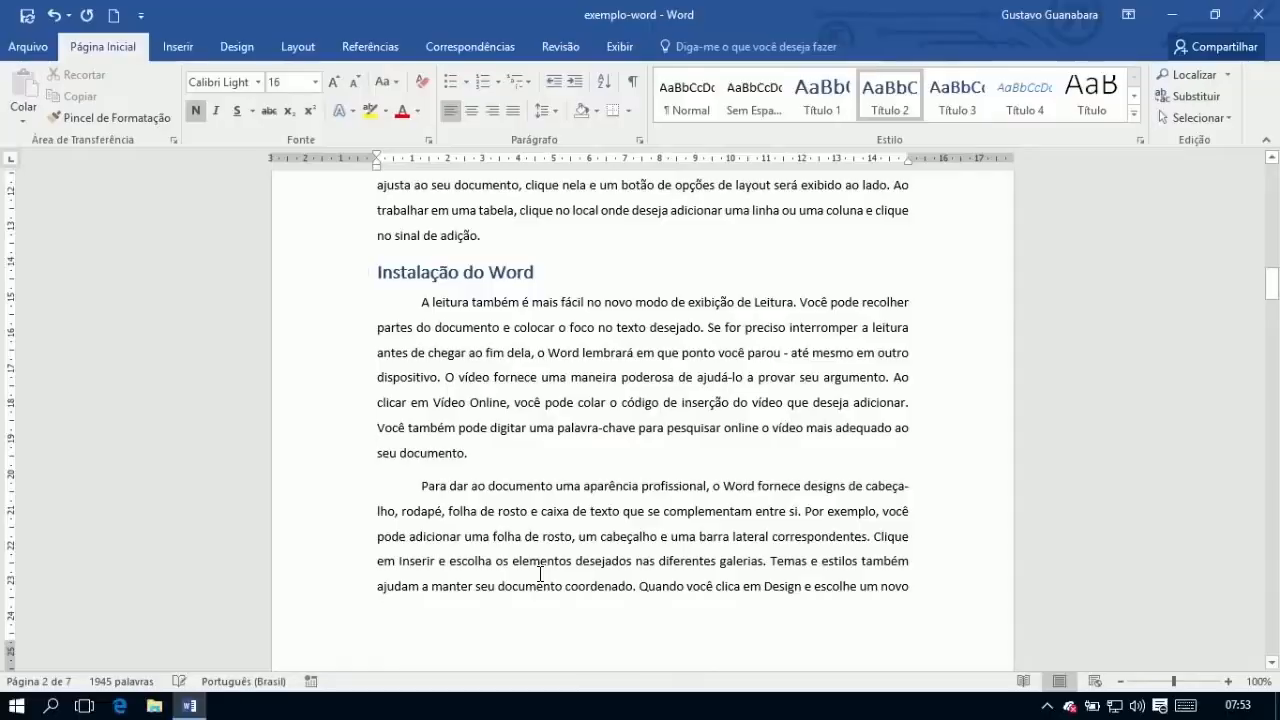
# Examine the transition from the end of Capítulo 1 to the page where Capítulo 2 starts
pyautogui.scroll(-10, 540, 573)
pyautogui.scroll(-10, 540, 573)
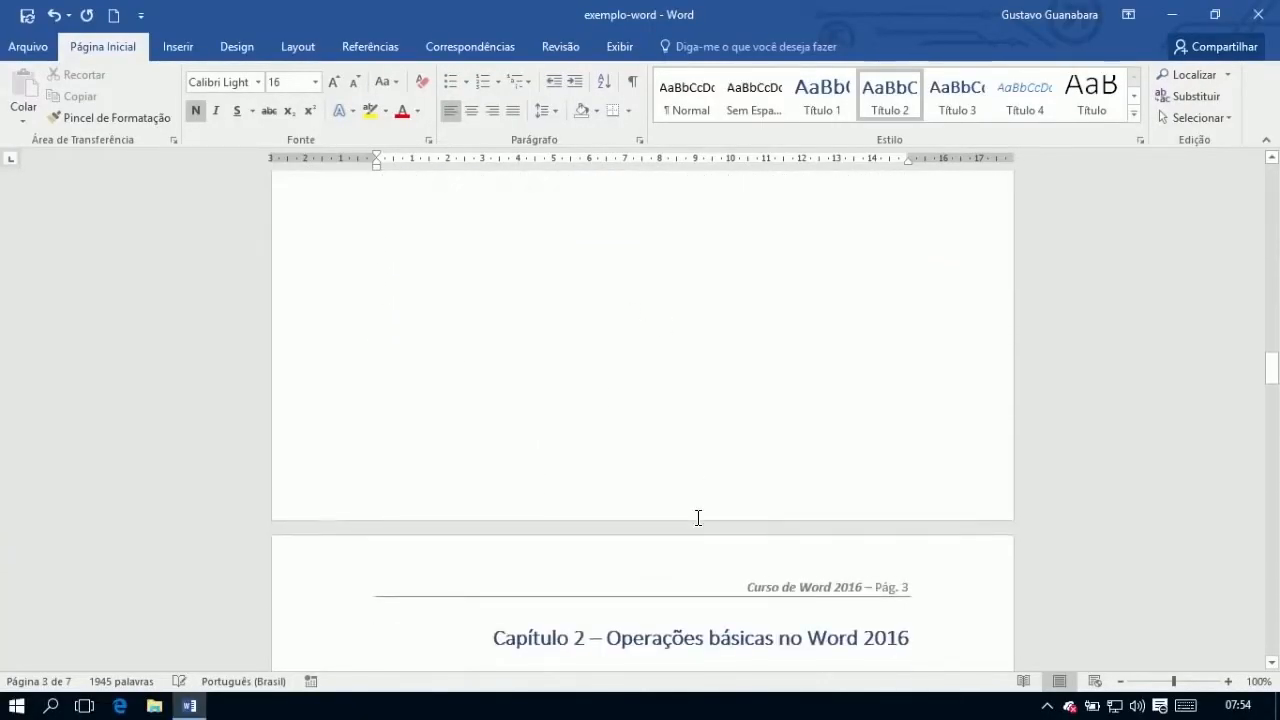
pyautogui.scroll(-1, 586, 597)
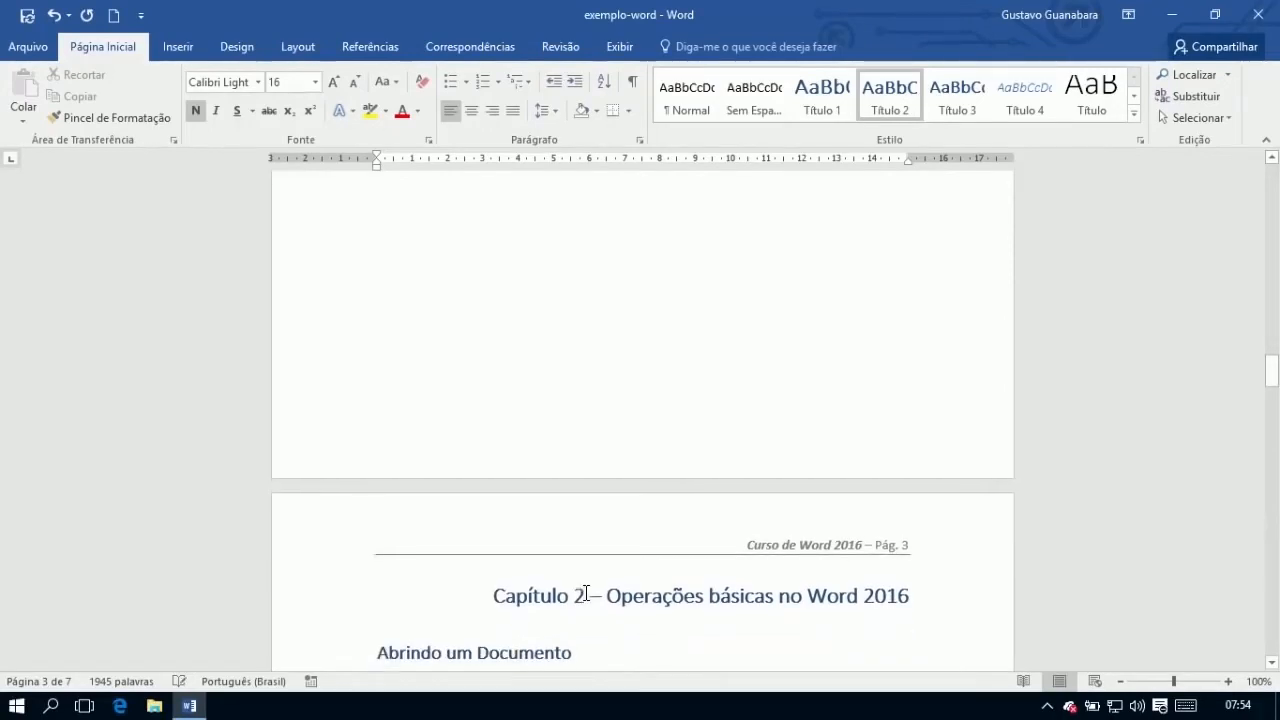
pyautogui.scroll(3, 586, 597)
pyautogui.scroll(3, 595, 560)
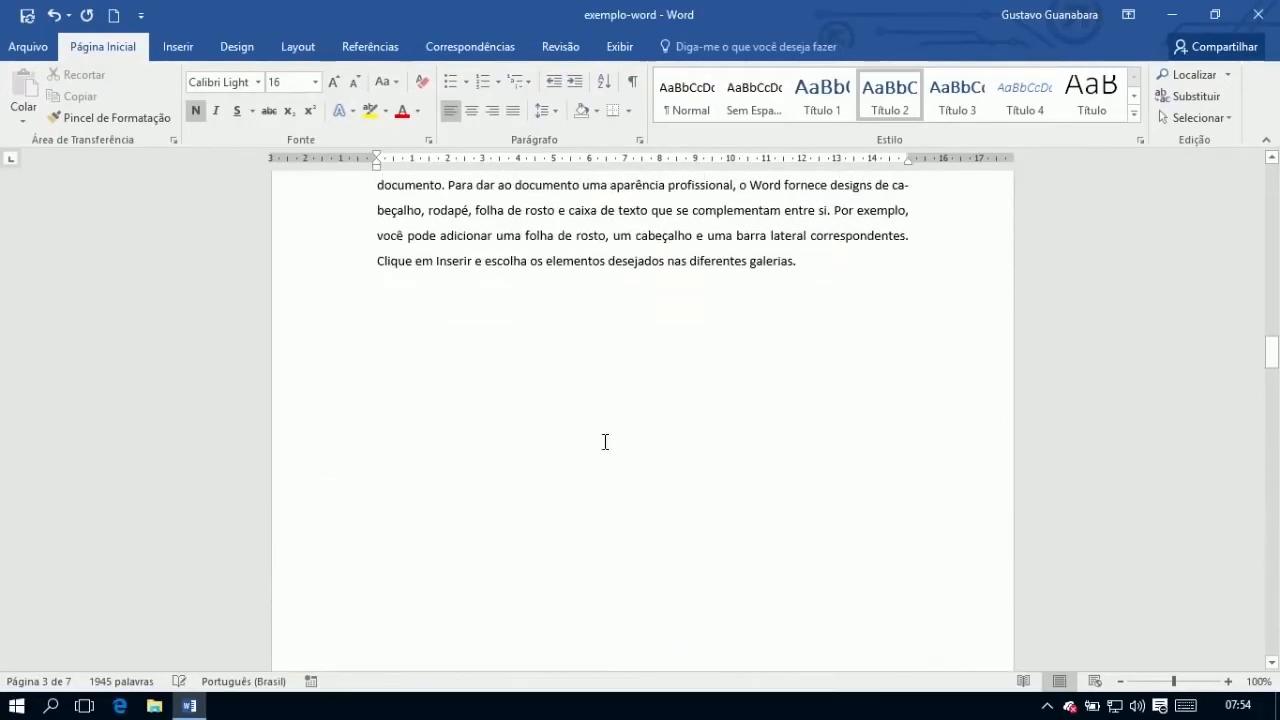
pyautogui.scroll(-5, 711, 430)
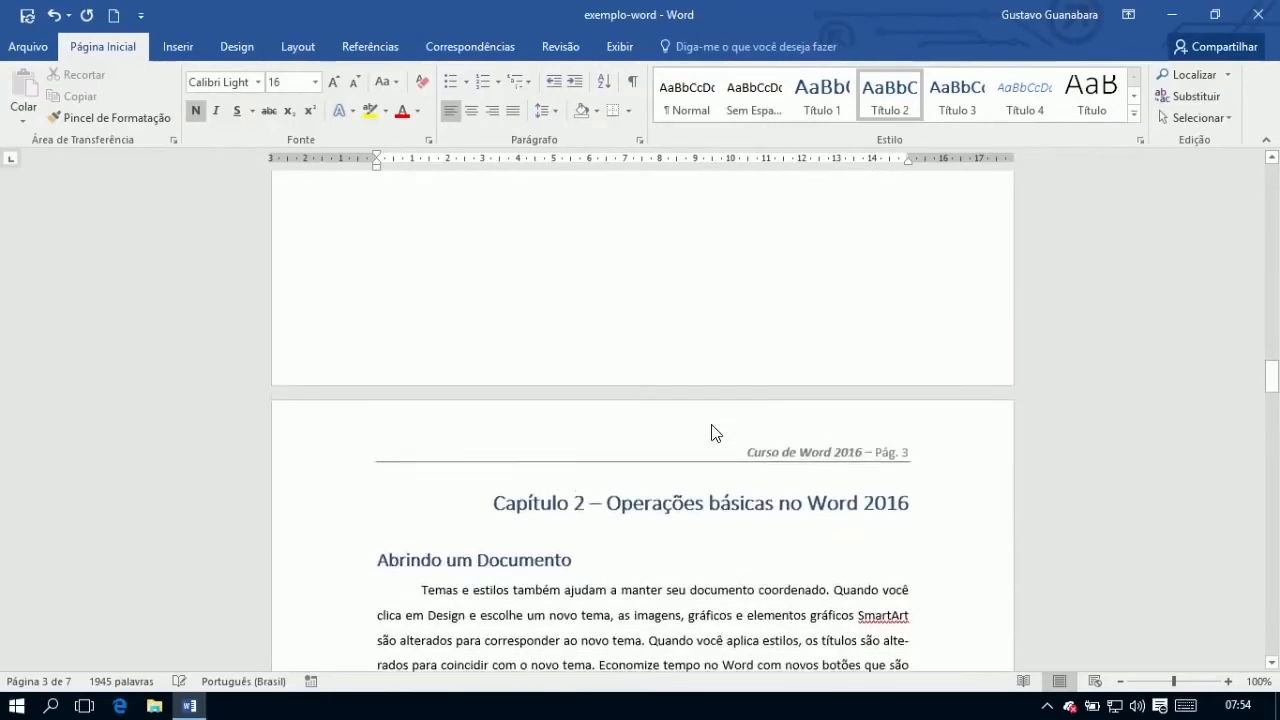
# Place the cursor before the Capítulo 2 title and look at the available page and section breaks
pyautogui.click(489, 480)
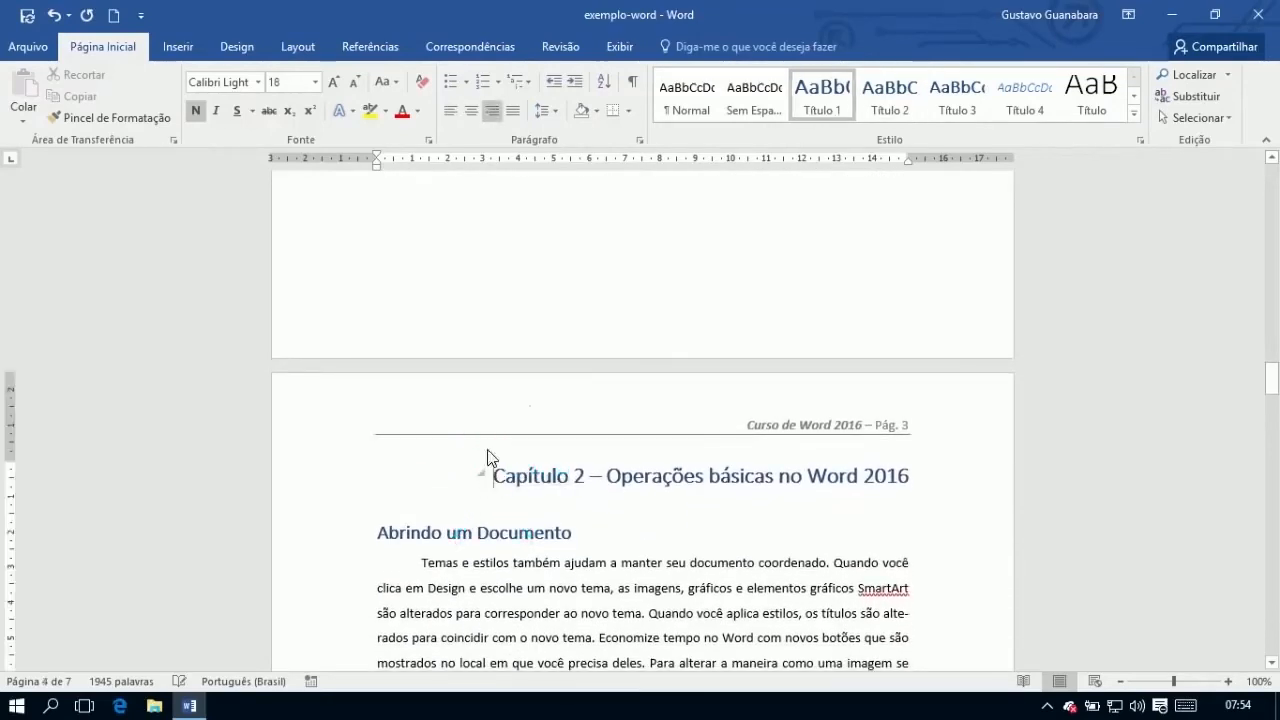
pyautogui.click(311, 49)
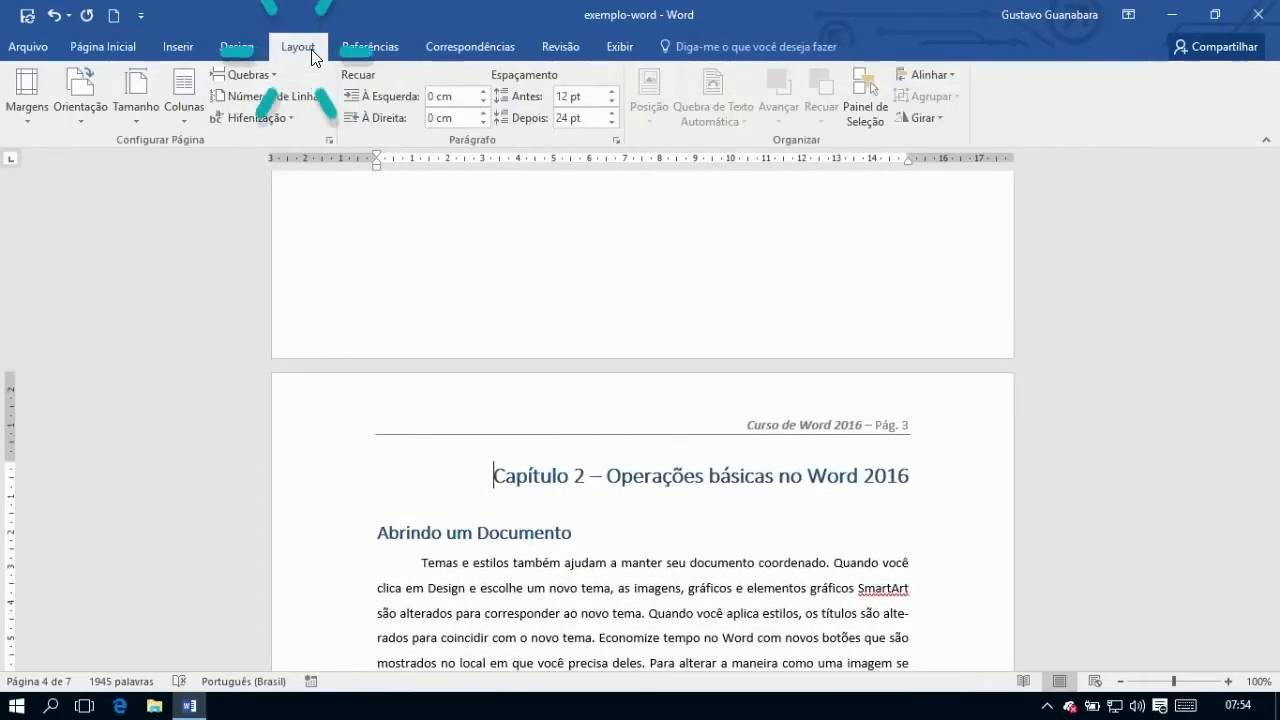
pyautogui.click(244, 74)
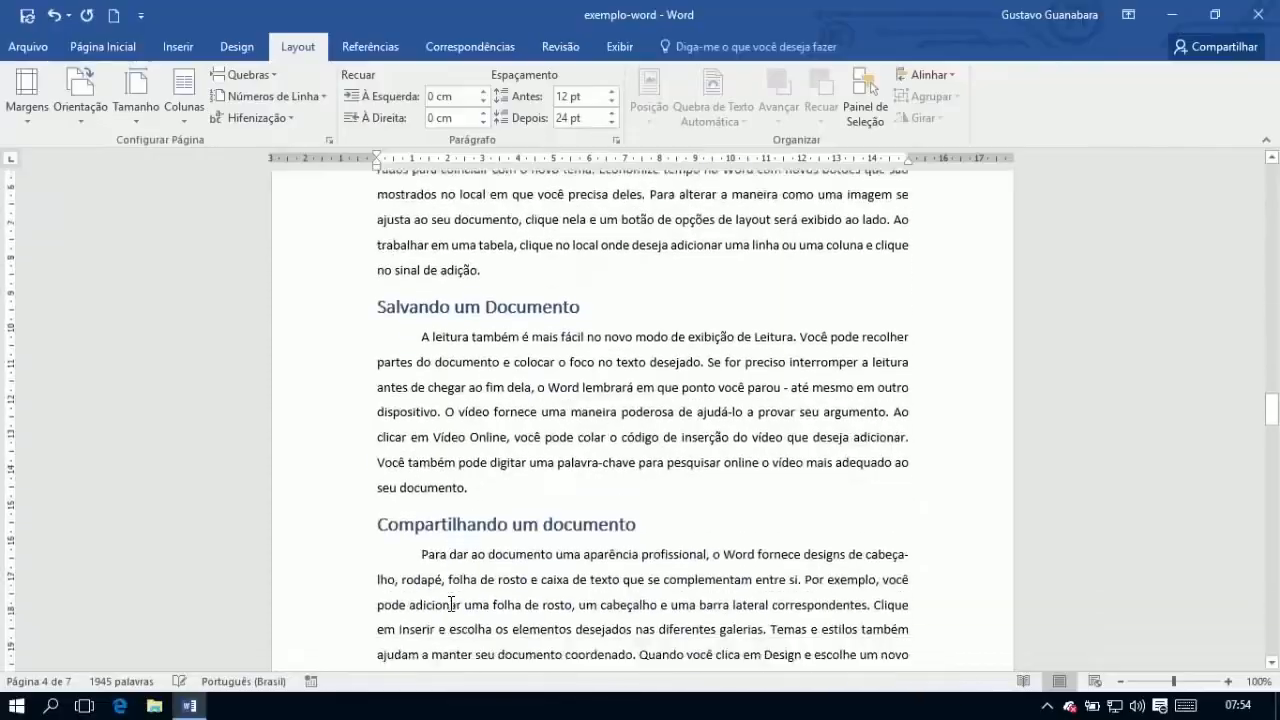
# Look through the Capítulo 2 and Capítulo 1 pages and return to the Curso de Word 2016 cover
pyautogui.scroll(-10, 451, 604)
pyautogui.scroll(5, 451, 604)
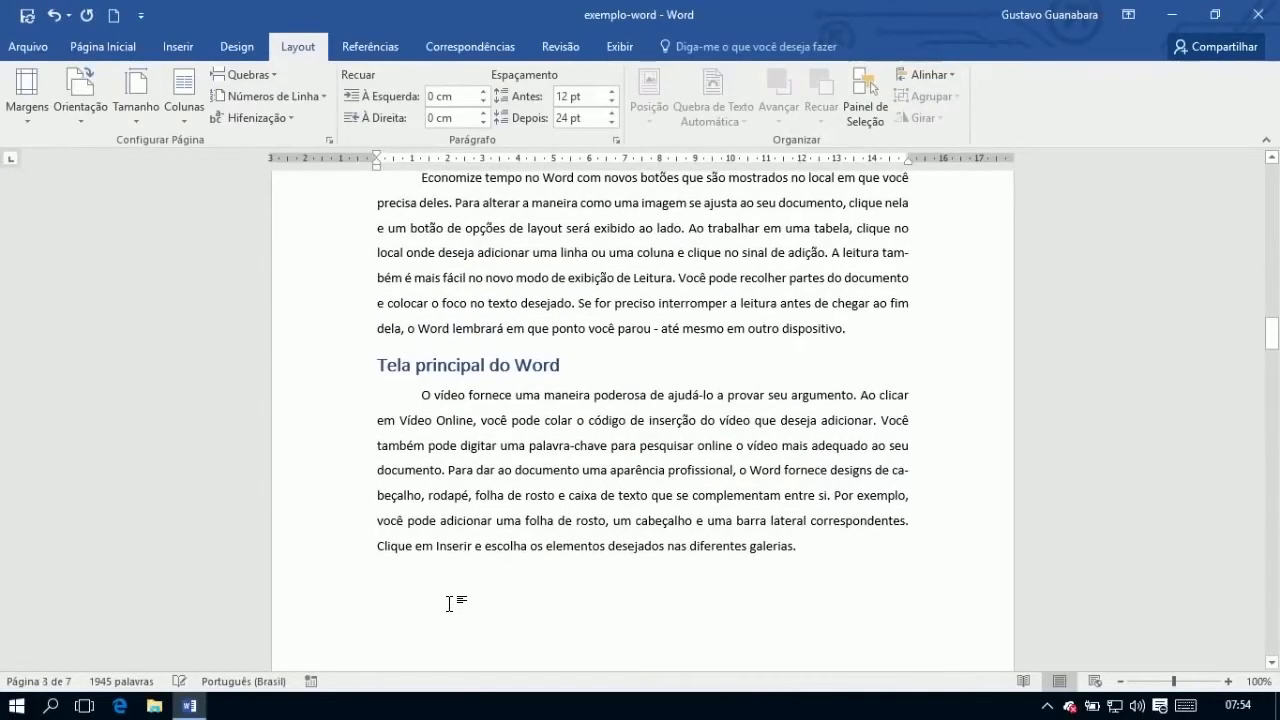
pyautogui.scroll(15, 449, 604)
pyautogui.scroll(8, 443, 606)
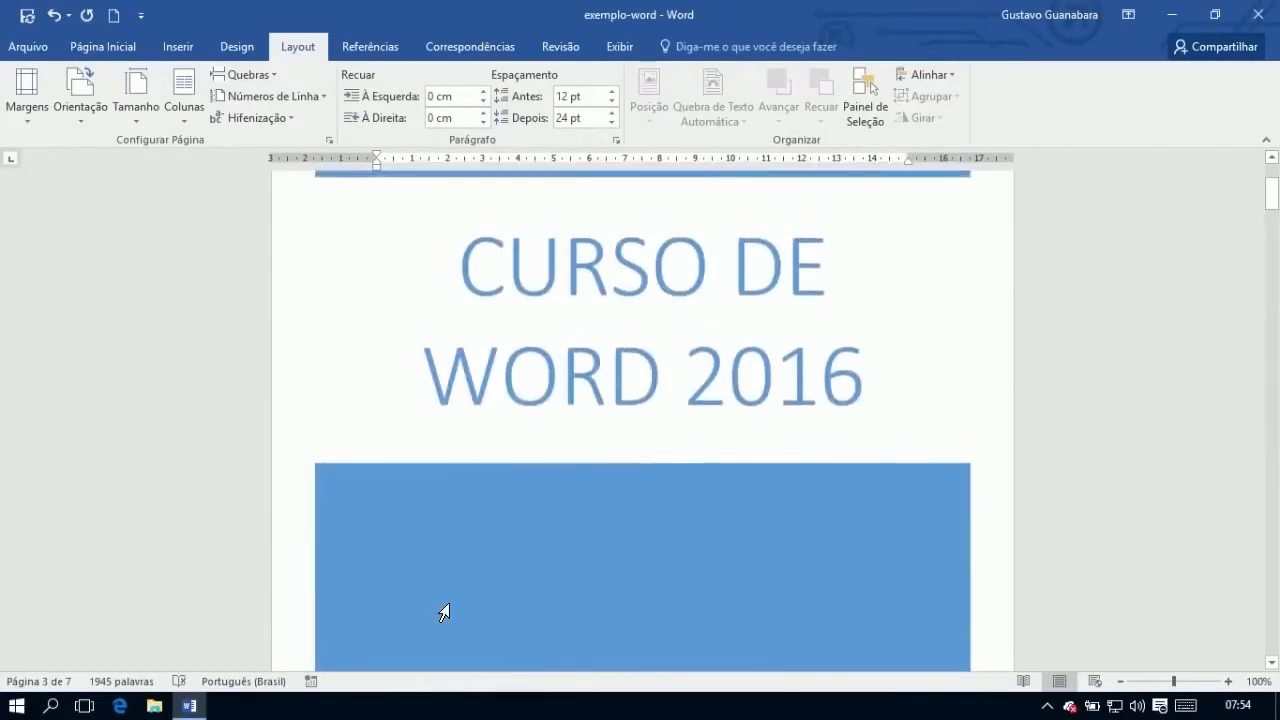
pyautogui.scroll(-10, 585, 496)
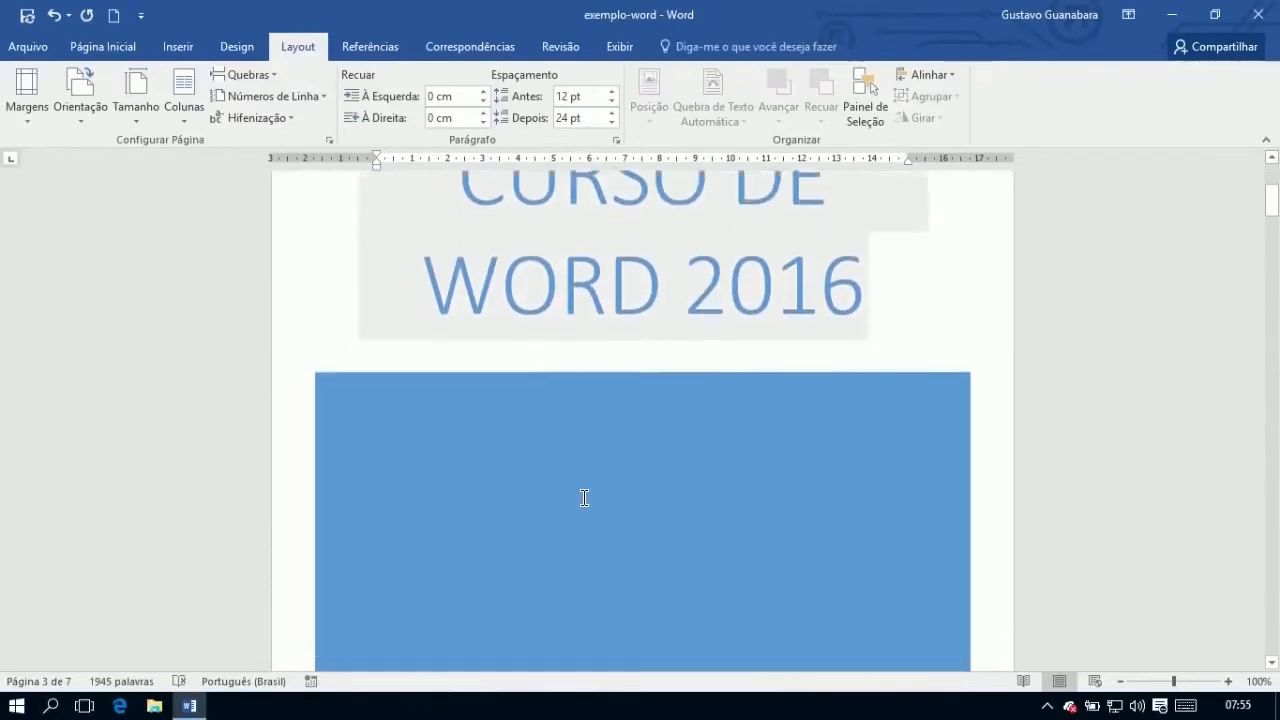
pyautogui.scroll(10, 586, 494)
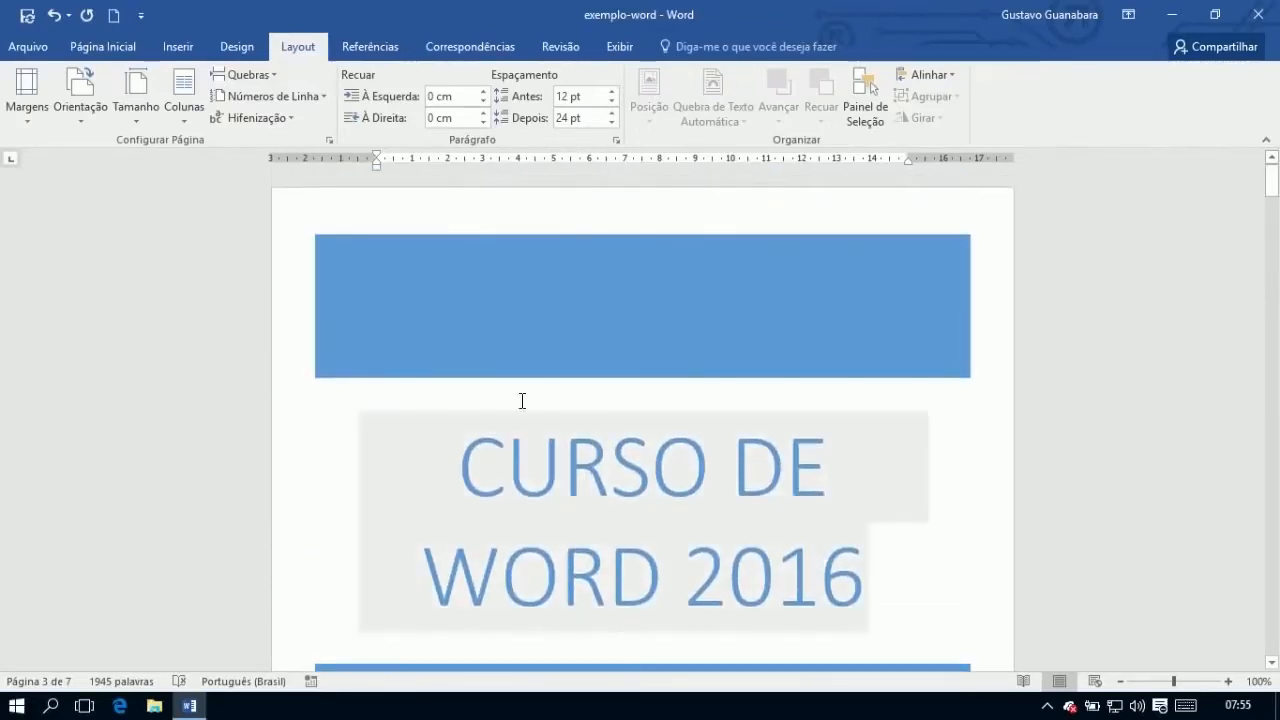
# Inspect the cover's upper blue block and the group it belongs to by selecting them, and leave them deselected
pyautogui.click(442, 294)
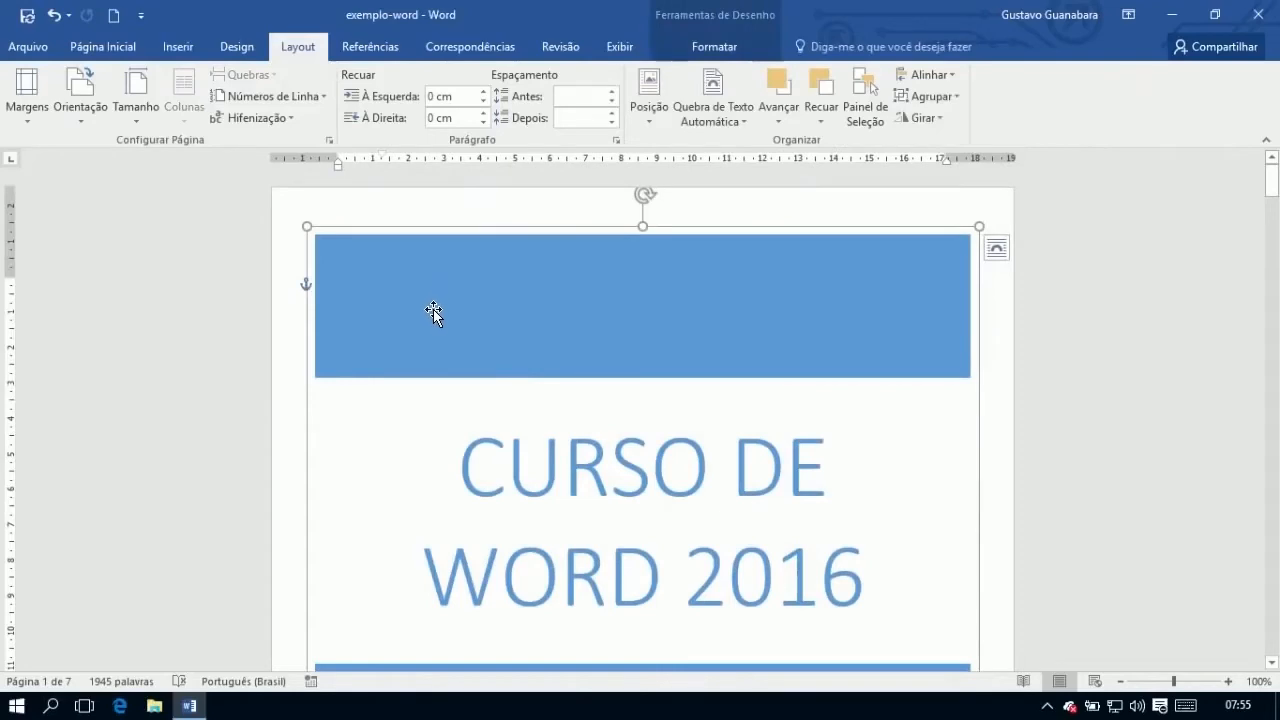
pyautogui.click(436, 306)
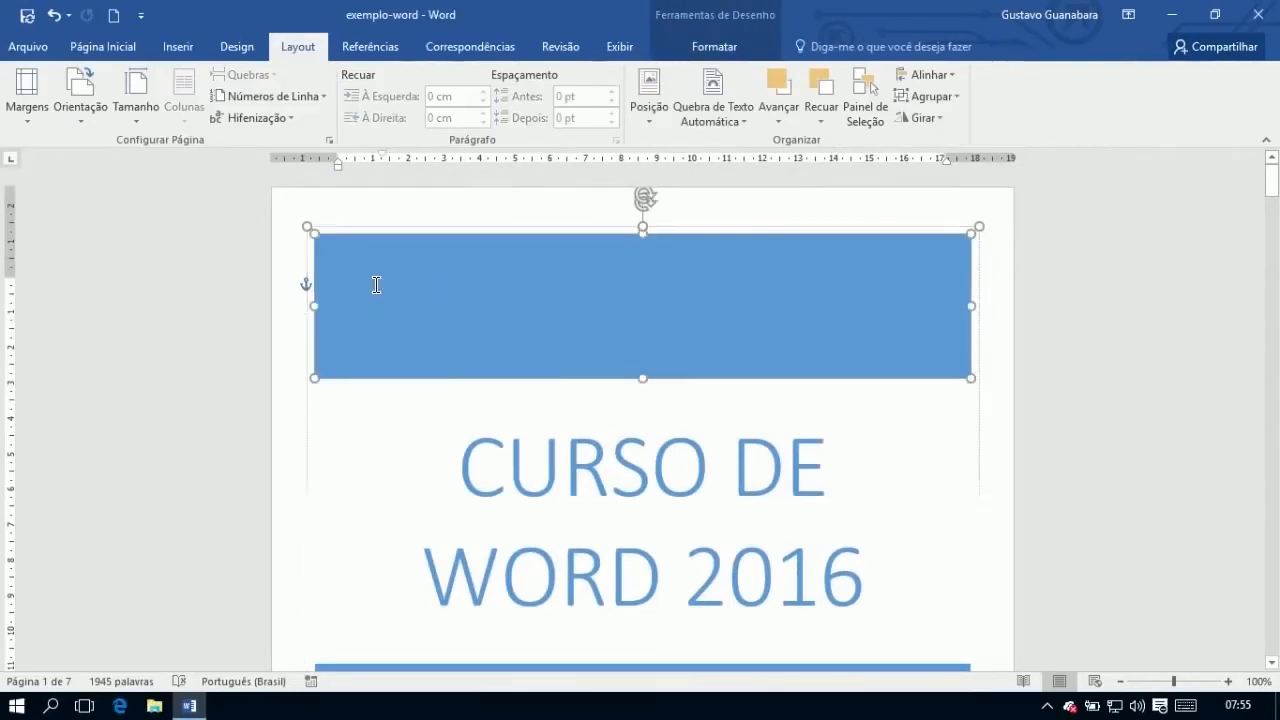
pyautogui.click(376, 285)
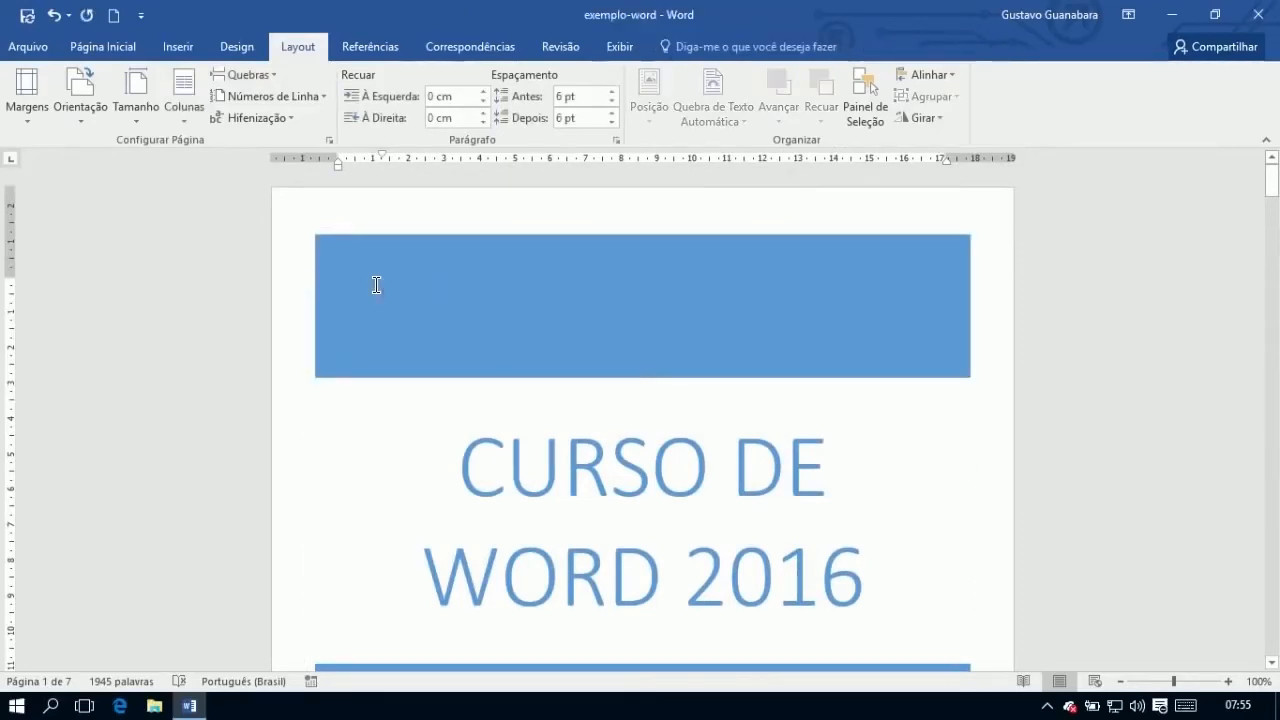
pyautogui.click(463, 279)
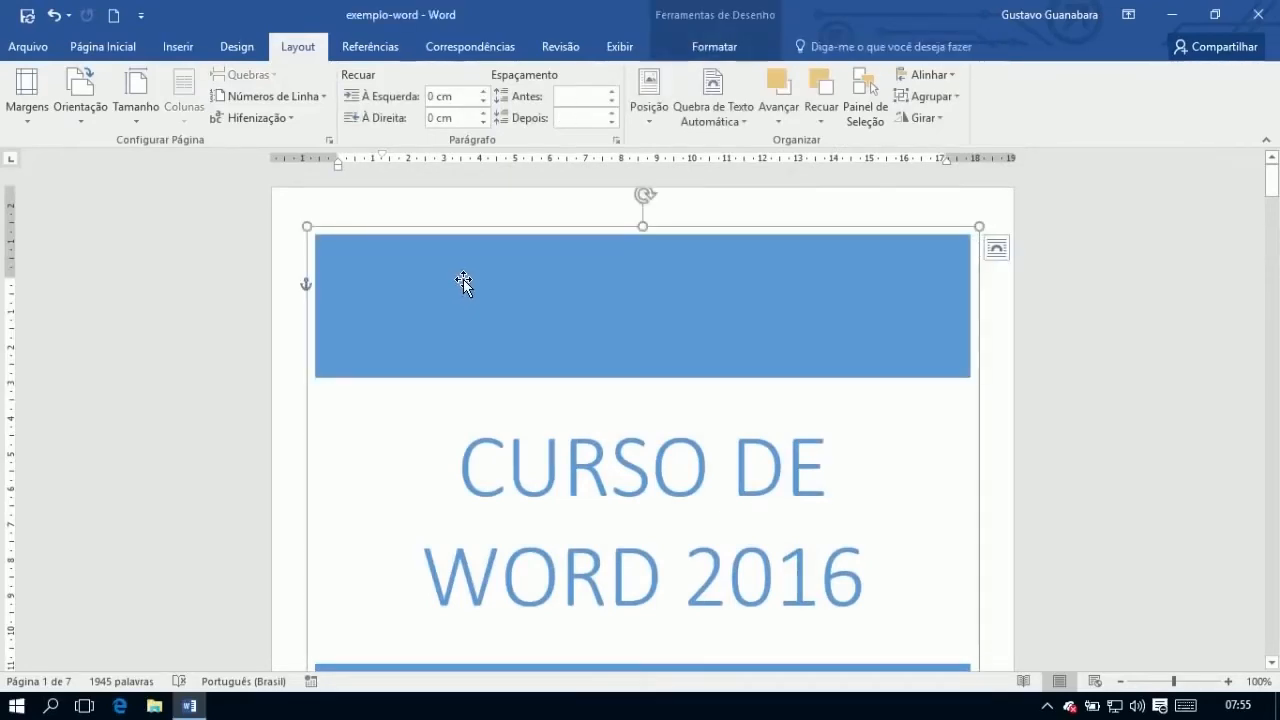
pyautogui.click(382, 300)
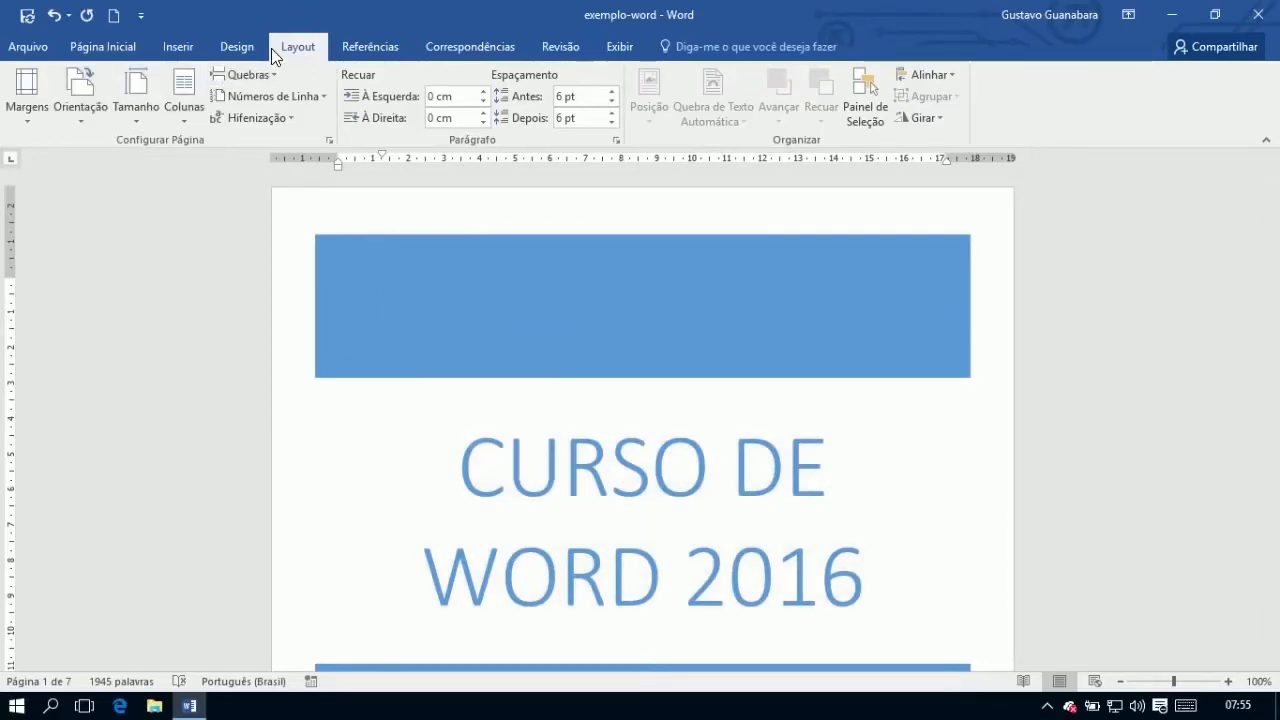
# Insert a page break after the cover to add a blank page before Capítulo 1
pyautogui.click(242, 76)
pyautogui.click(308, 136)
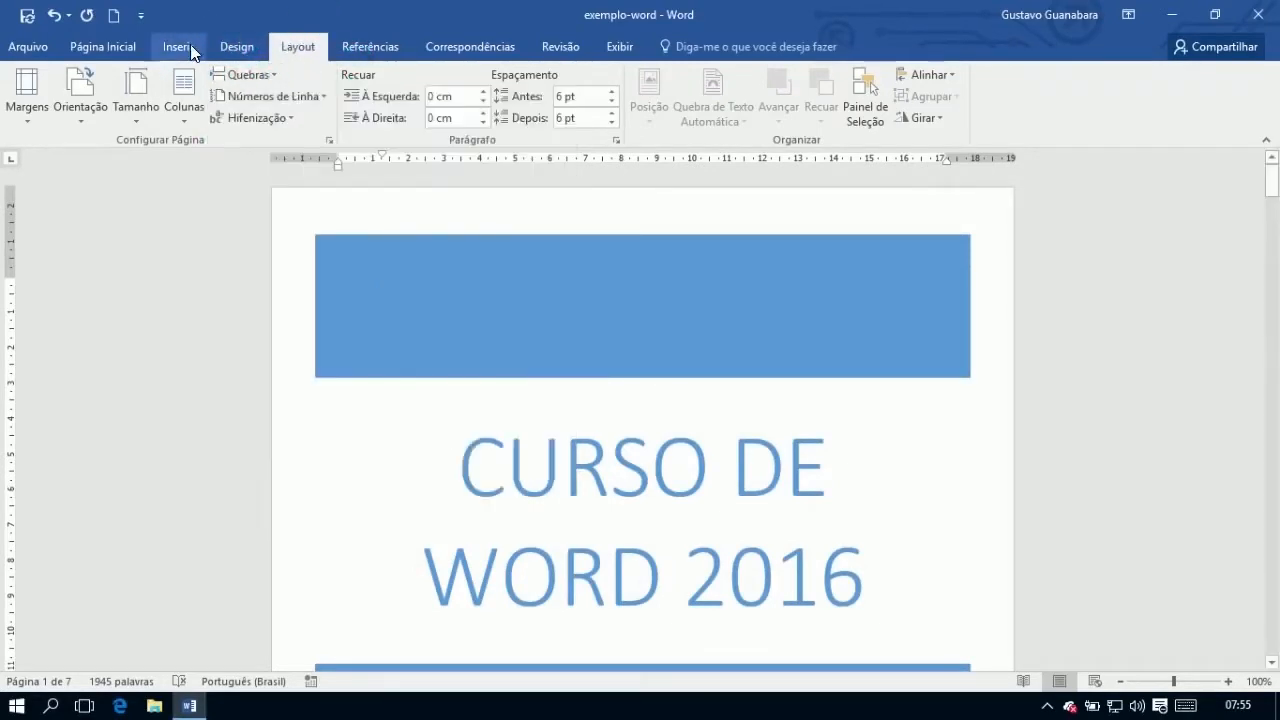
pyautogui.click(180, 47)
pyautogui.click(70, 118)
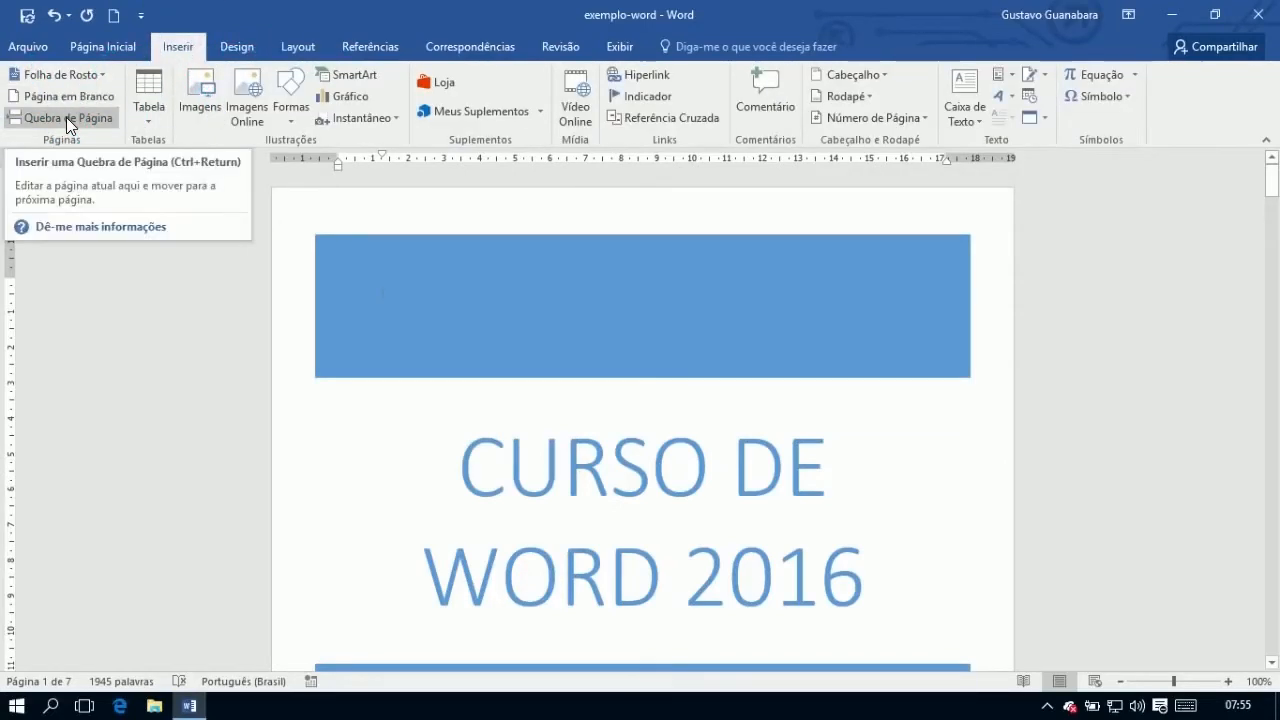
pyautogui.click(66, 117)
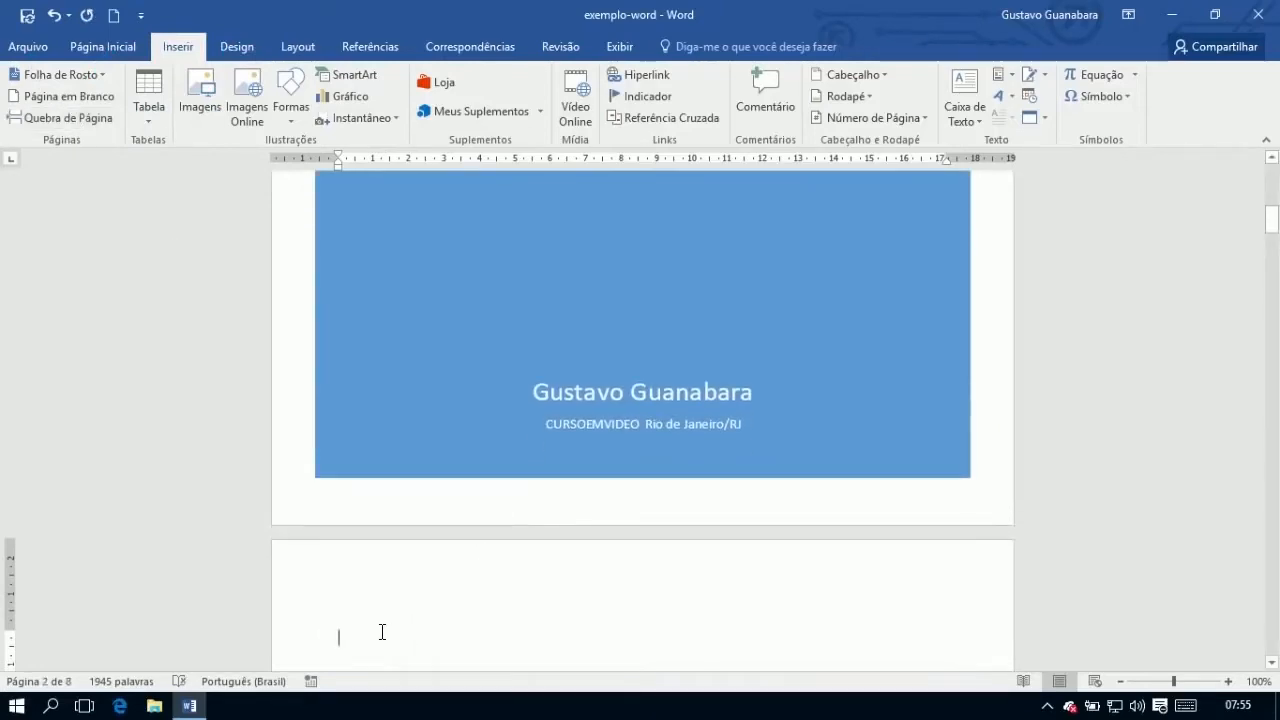
# Examine the blank page between the cover and Capítulo 1, including the header where Capítulo 1 starts
pyautogui.scroll(-15, 382, 632)
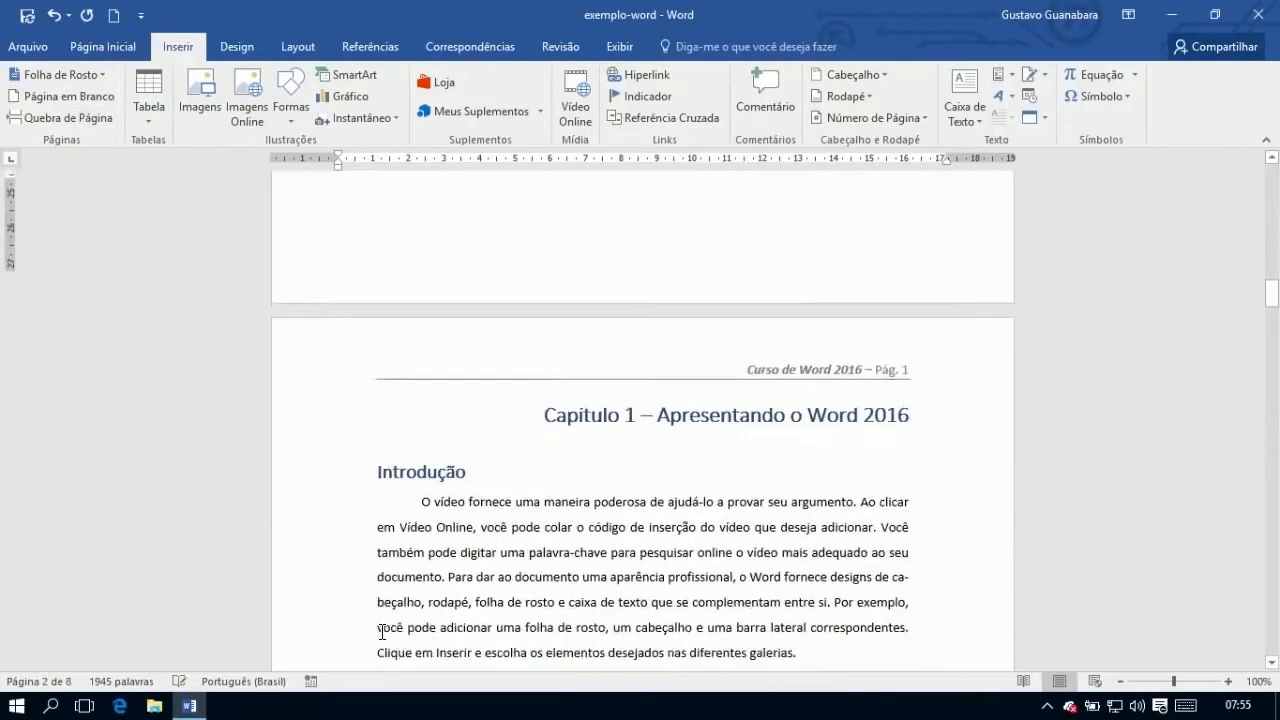
pyautogui.scroll(5, 382, 632)
pyautogui.scroll(-9, 382, 632)
pyautogui.scroll(3, 620, 442)
pyautogui.scroll(-2, 620, 450)
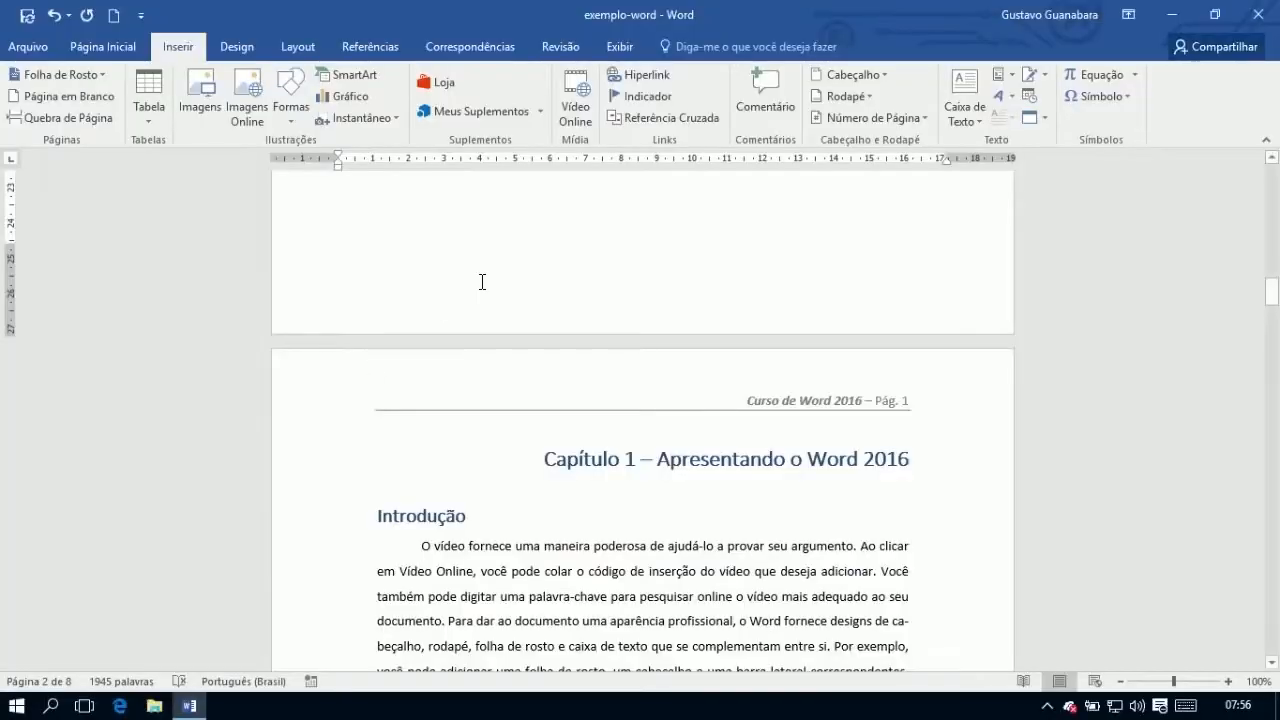
pyautogui.scroll(15, 481, 282)
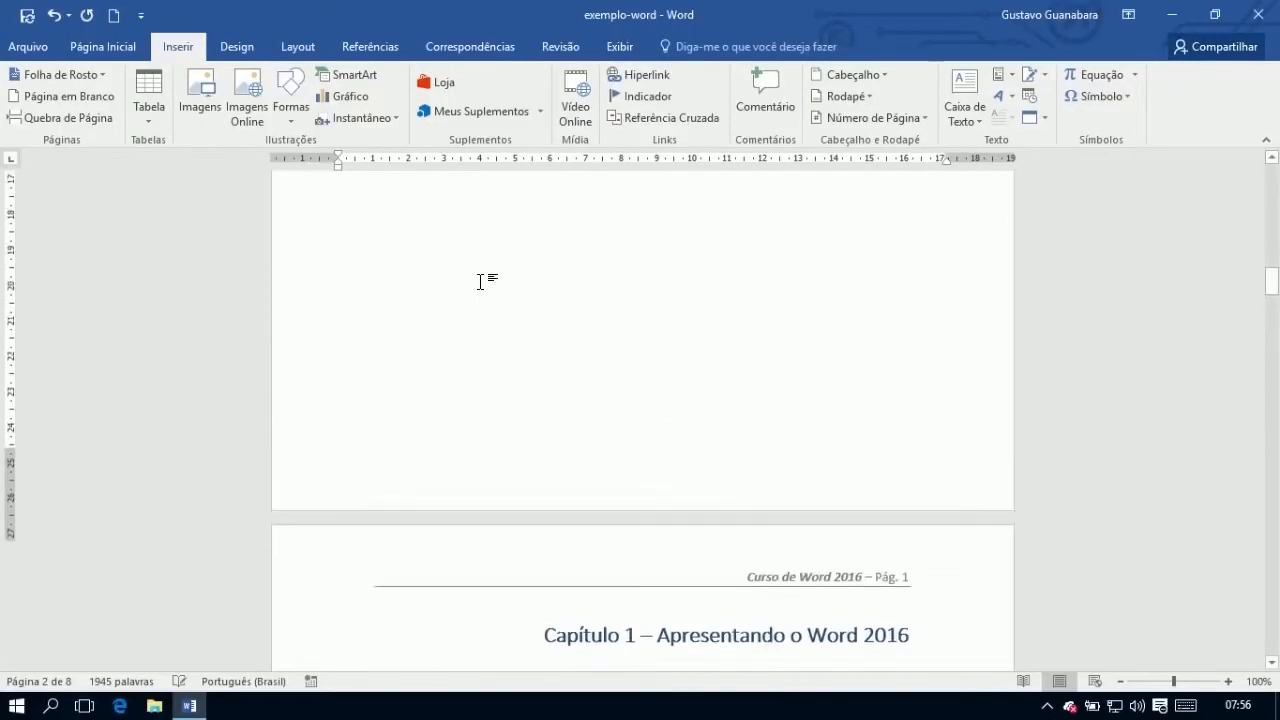
pyautogui.scroll(3, 480, 281)
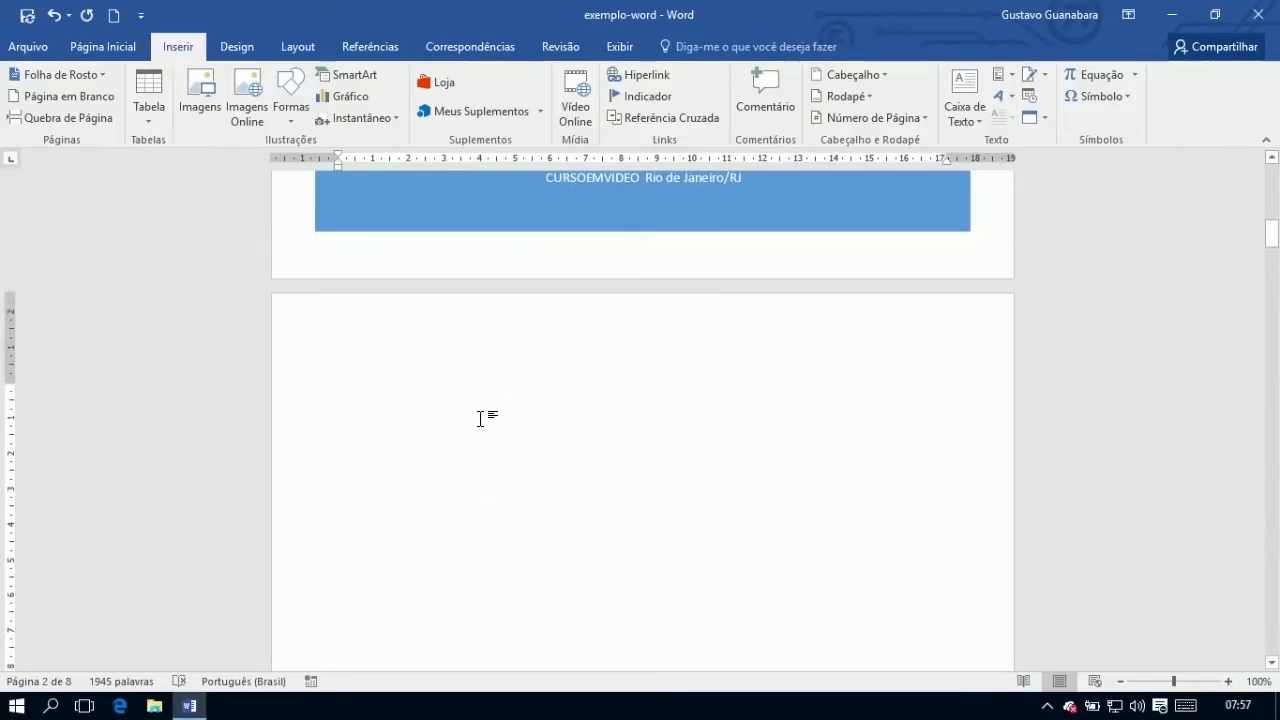
pyautogui.scroll(-2, 614, 352)
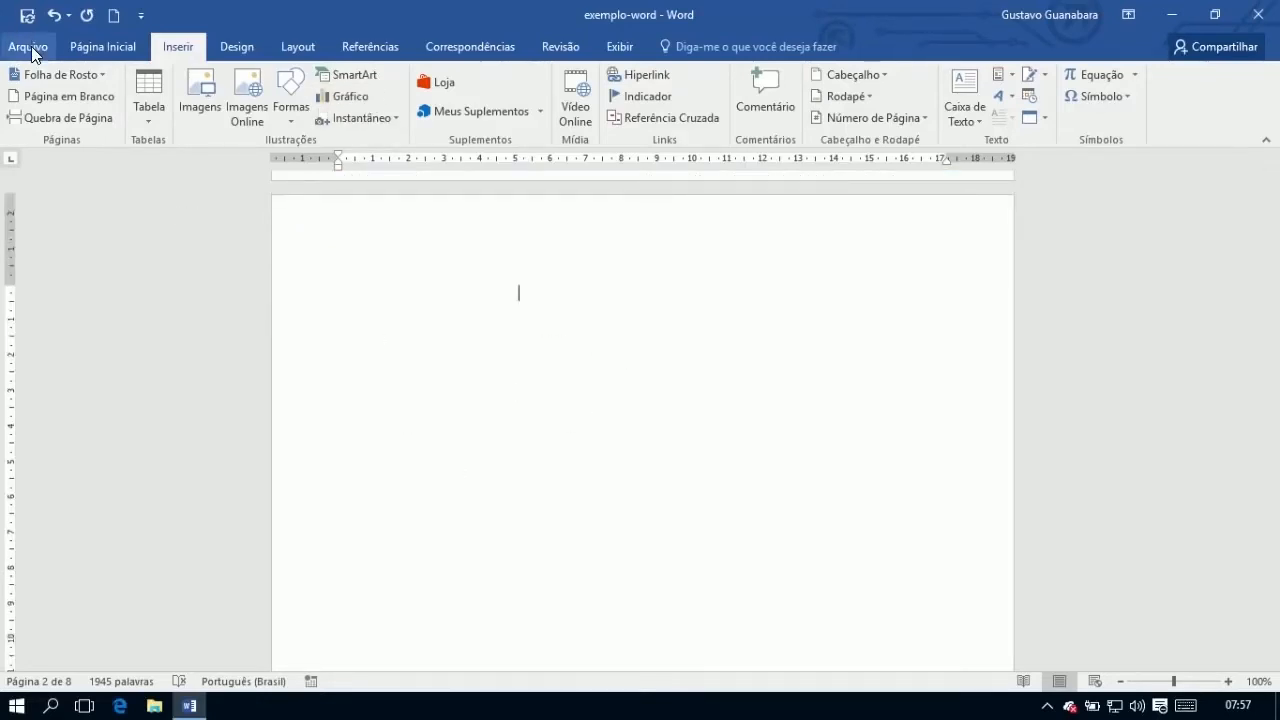
# Insert a Sumário Automático 1 table of contents on the blank page after the cover and look through its entries
pyautogui.click(94, 49)
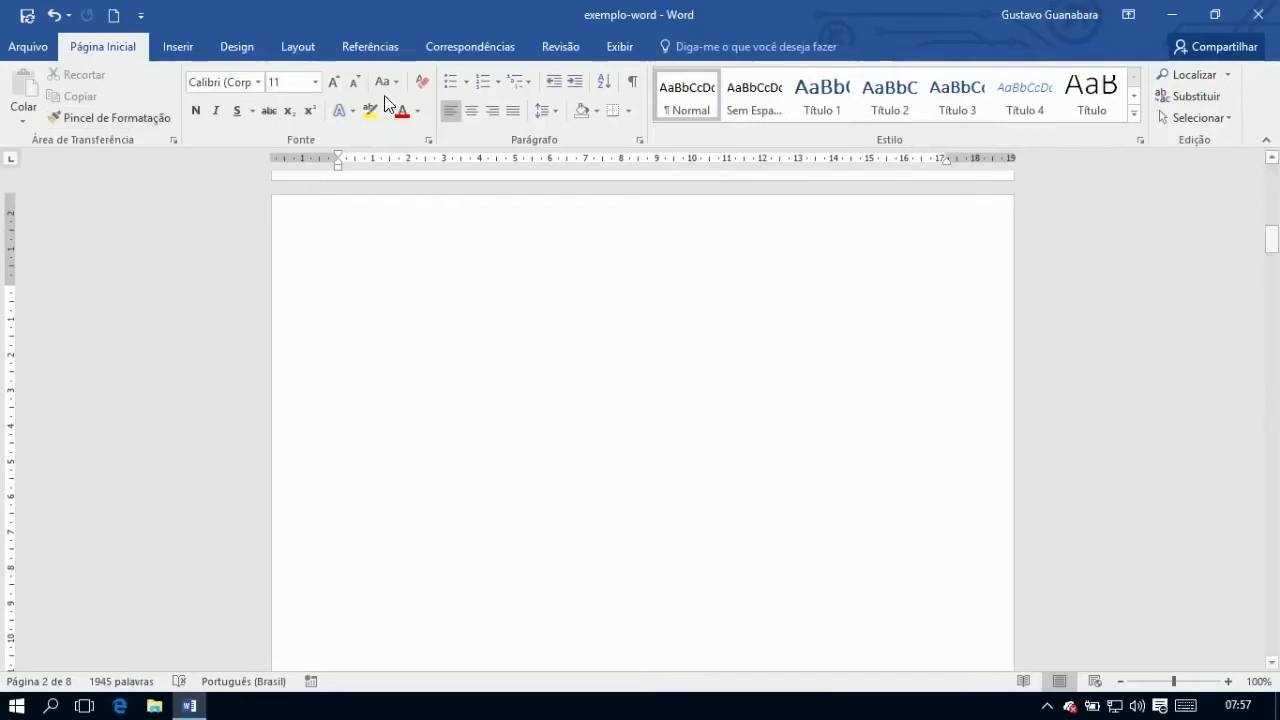
pyautogui.click(370, 54)
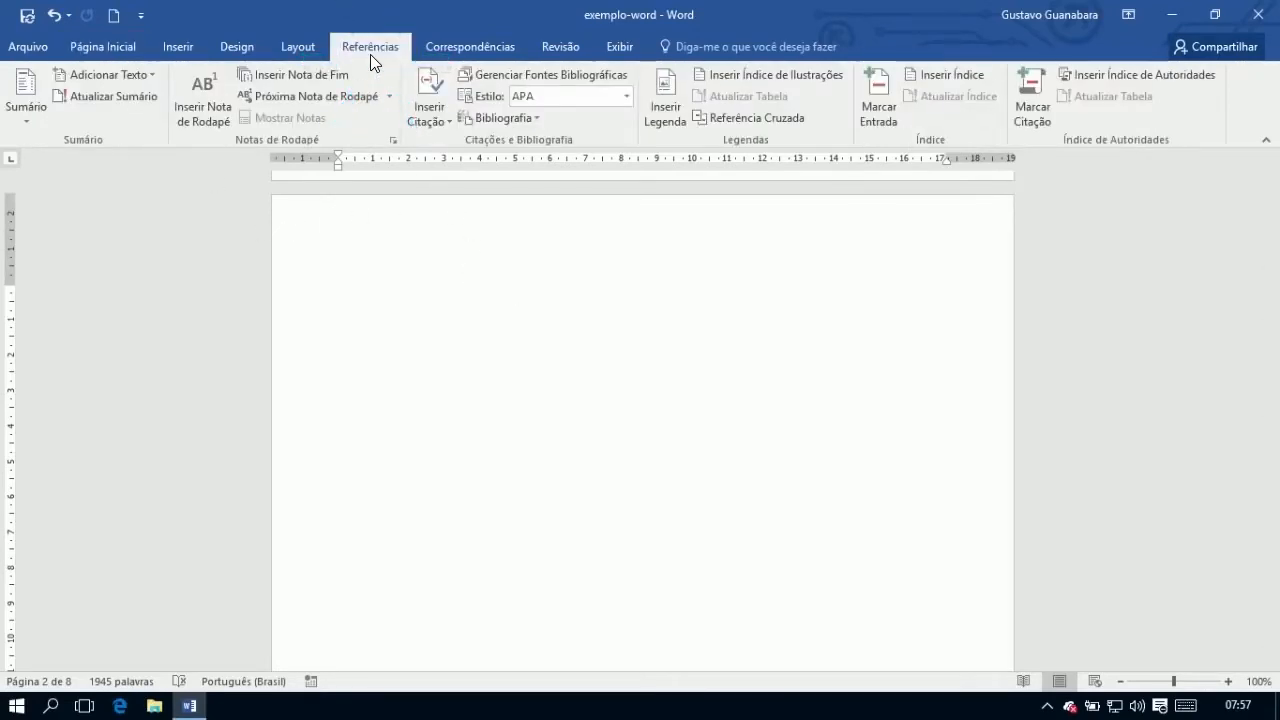
pyautogui.click(28, 105)
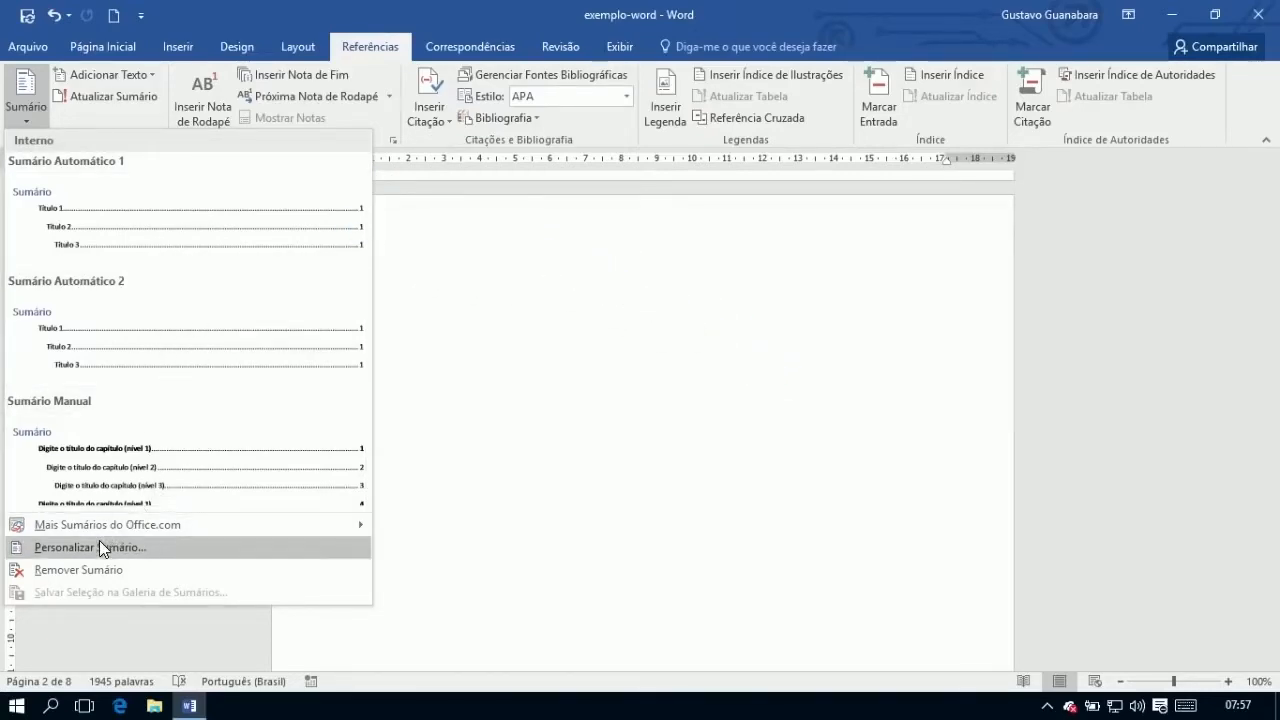
pyautogui.moveTo(132, 530)
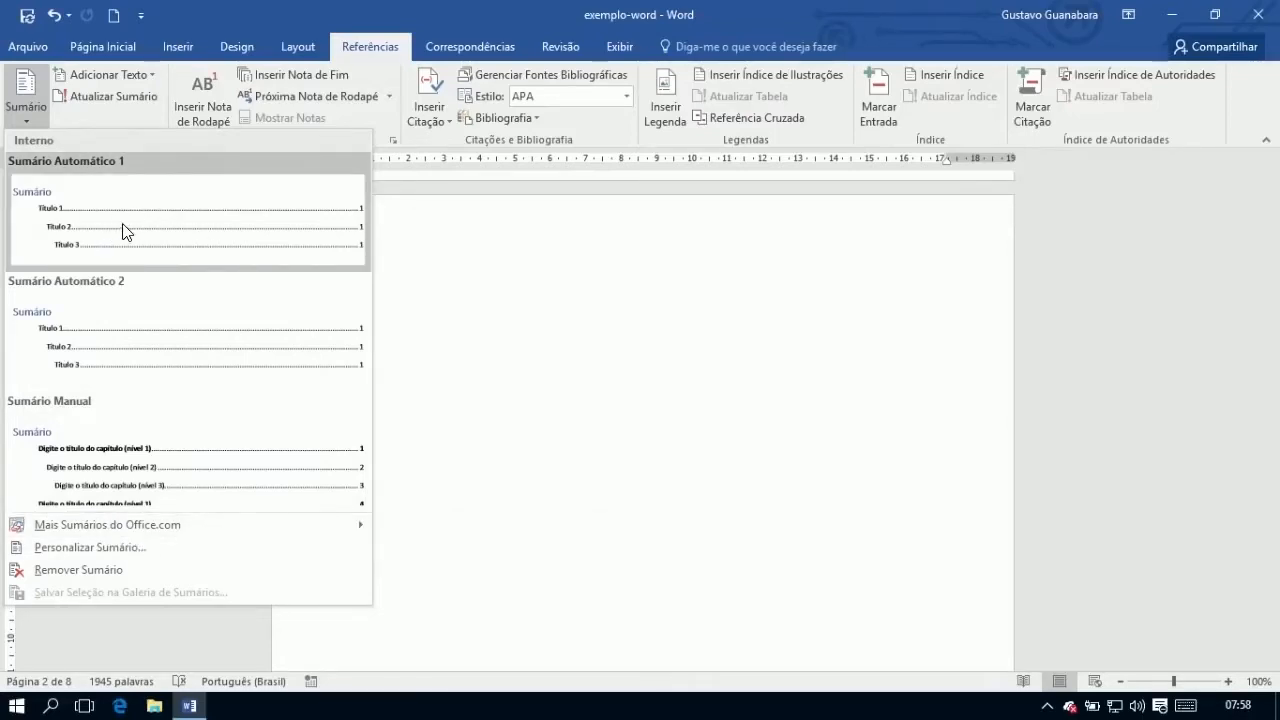
pyautogui.click(81, 207)
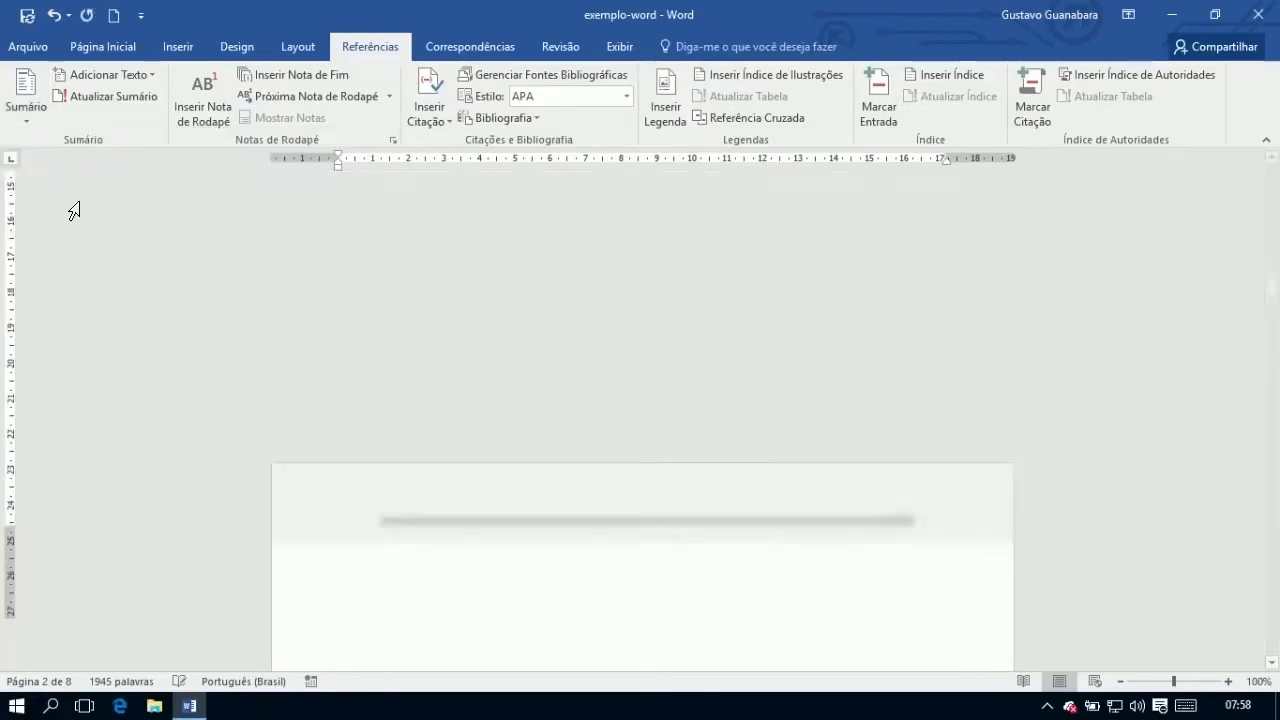
pyautogui.scroll(10, 524, 384)
pyautogui.scroll(3, 524, 384)
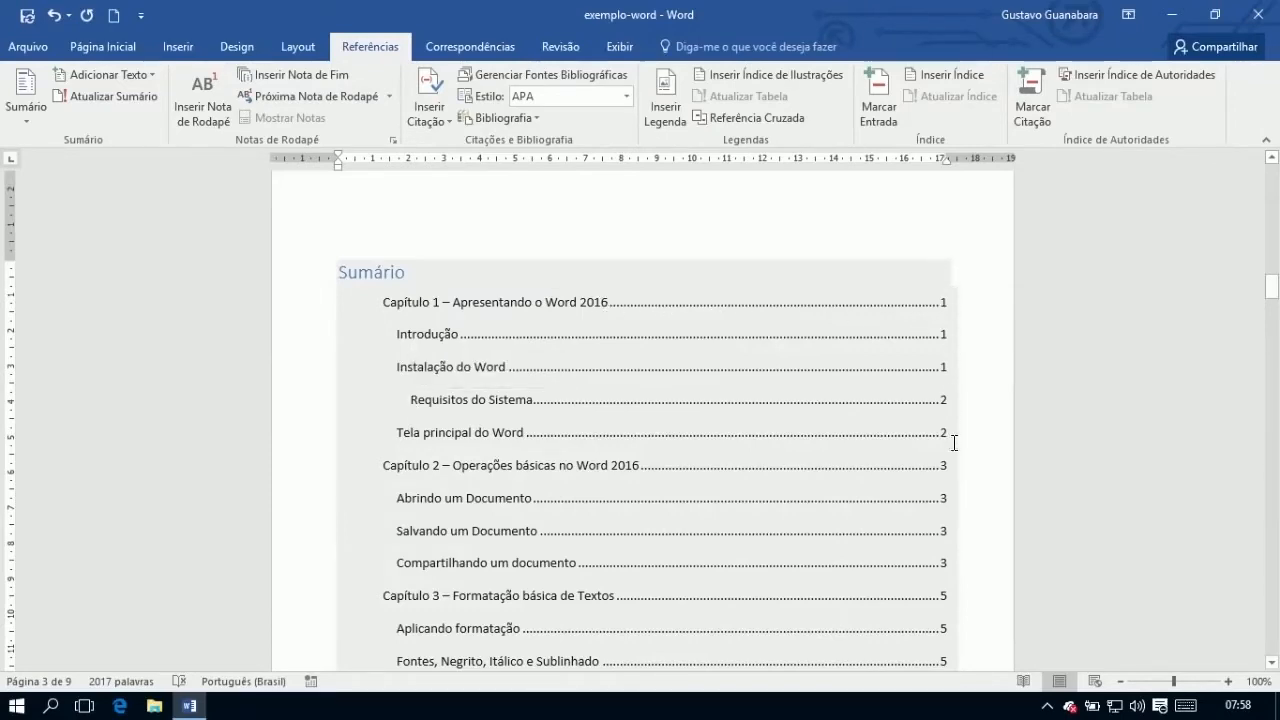
pyautogui.scroll(-5, 954, 516)
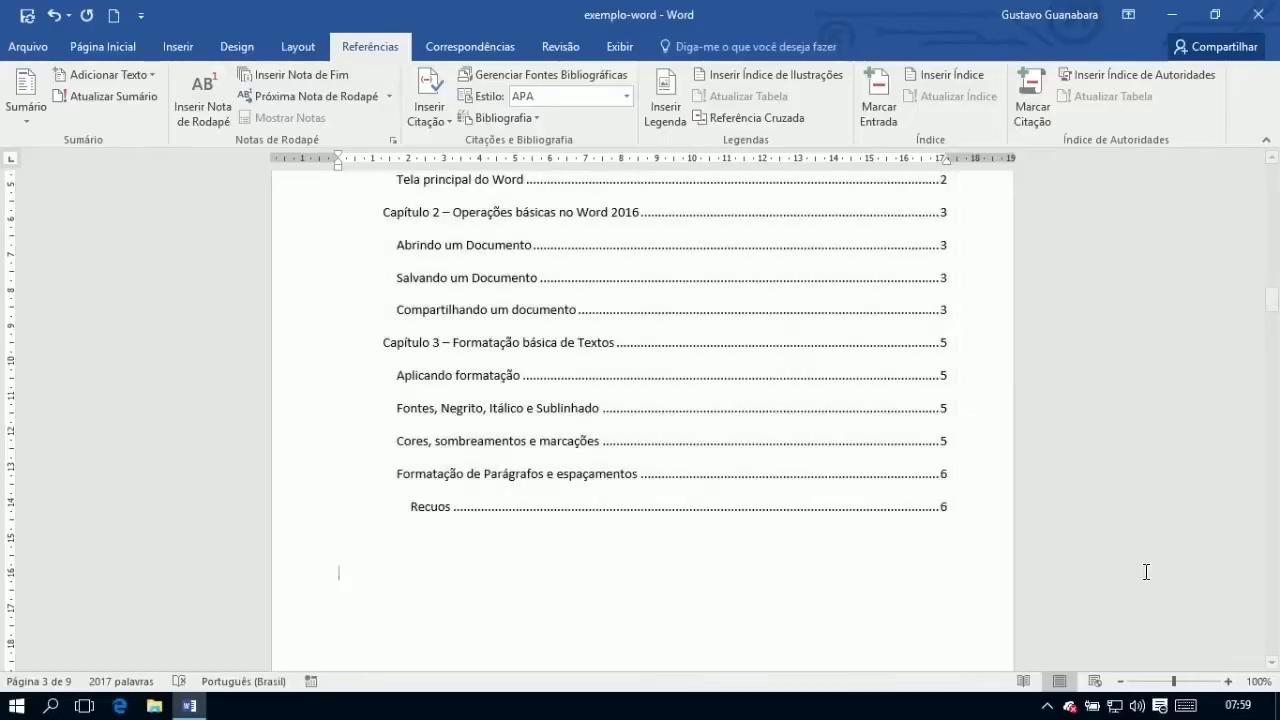
pyautogui.scroll(2, 521, 378)
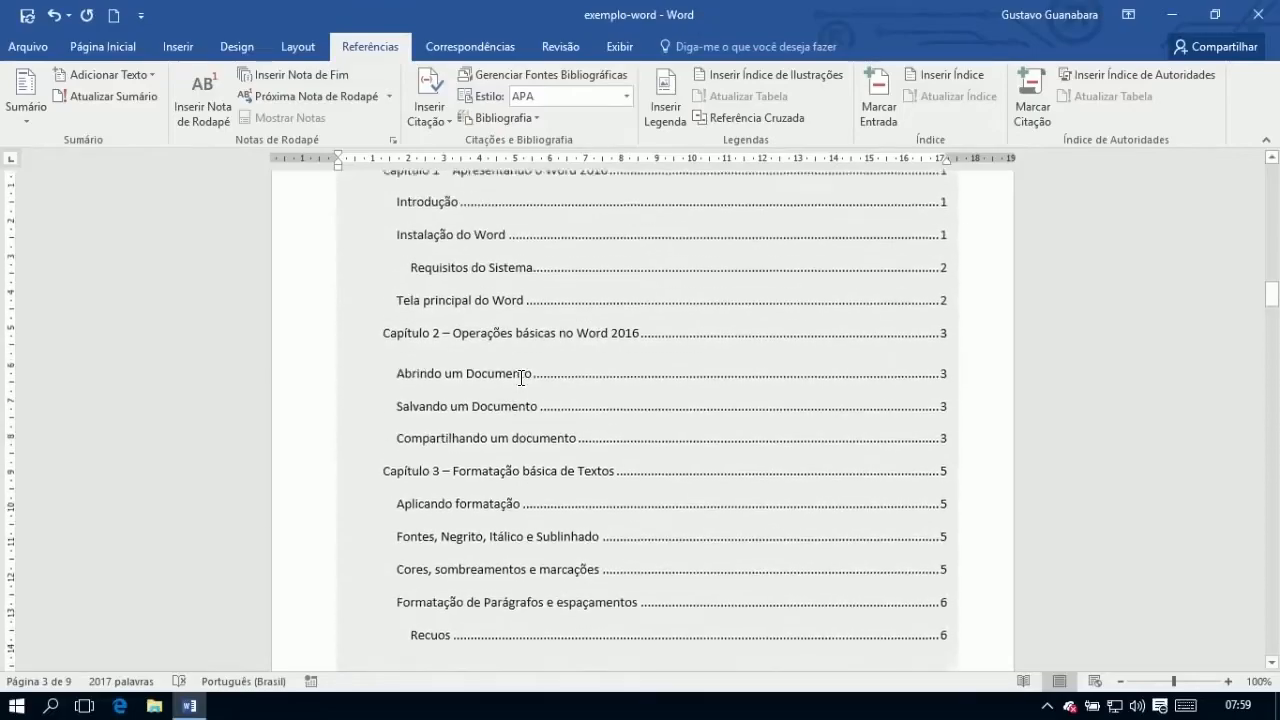
# Add a paragraph after the Recuos text at the document's end and insert a break that starts a new page
pyautogui.scroll(-12, 521, 378)
pyautogui.scroll(-15, 617, 558)
pyautogui.scroll(-10, 617, 558)
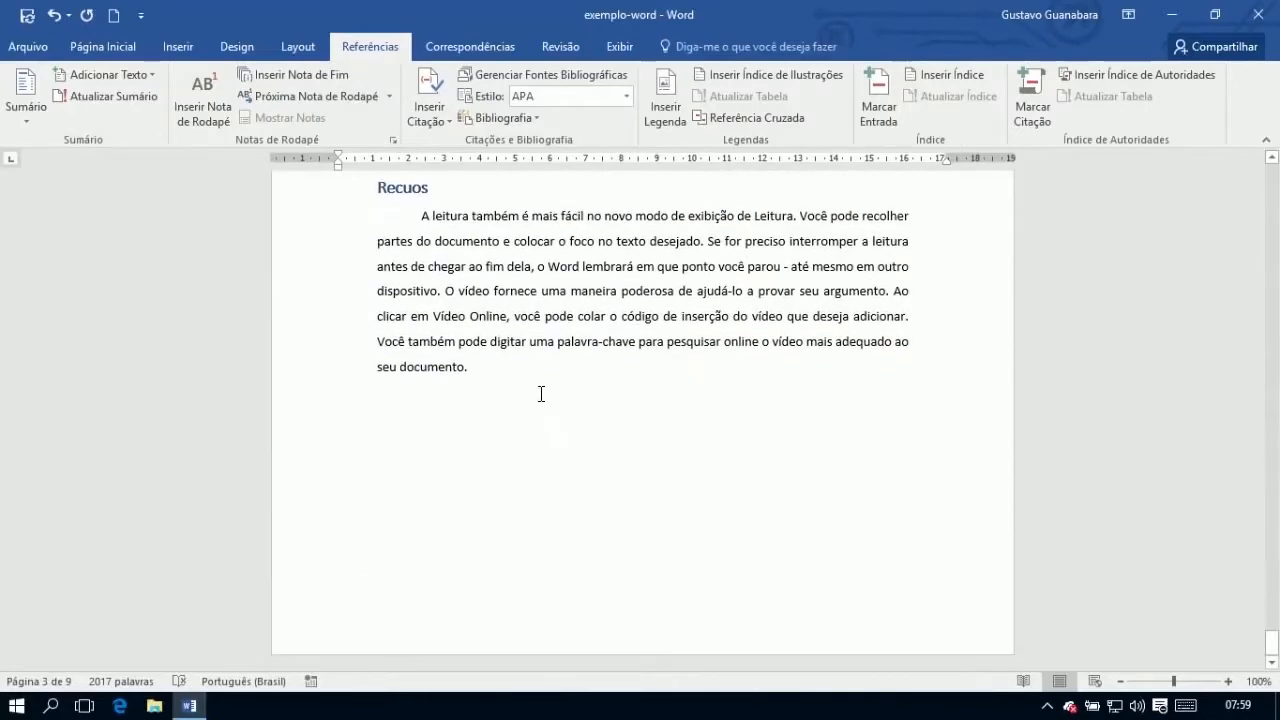
pyautogui.click(549, 387)
pyautogui.press('Return')
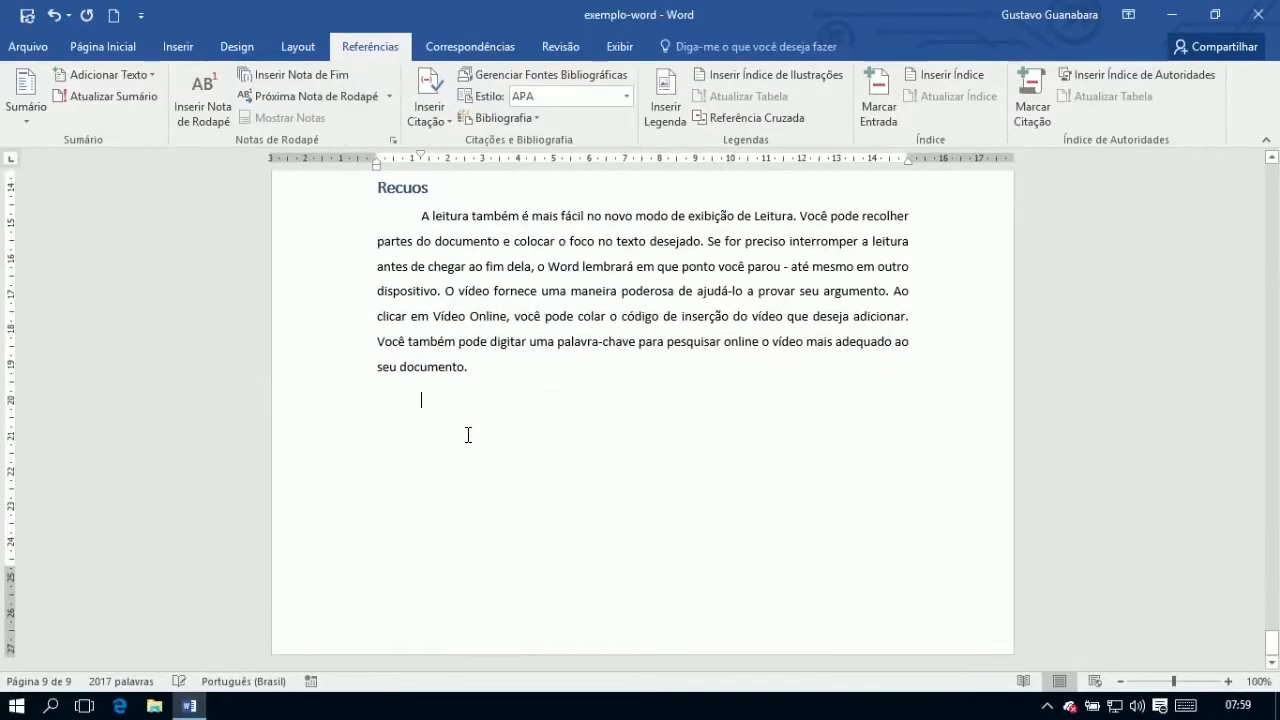
pyautogui.click(302, 47)
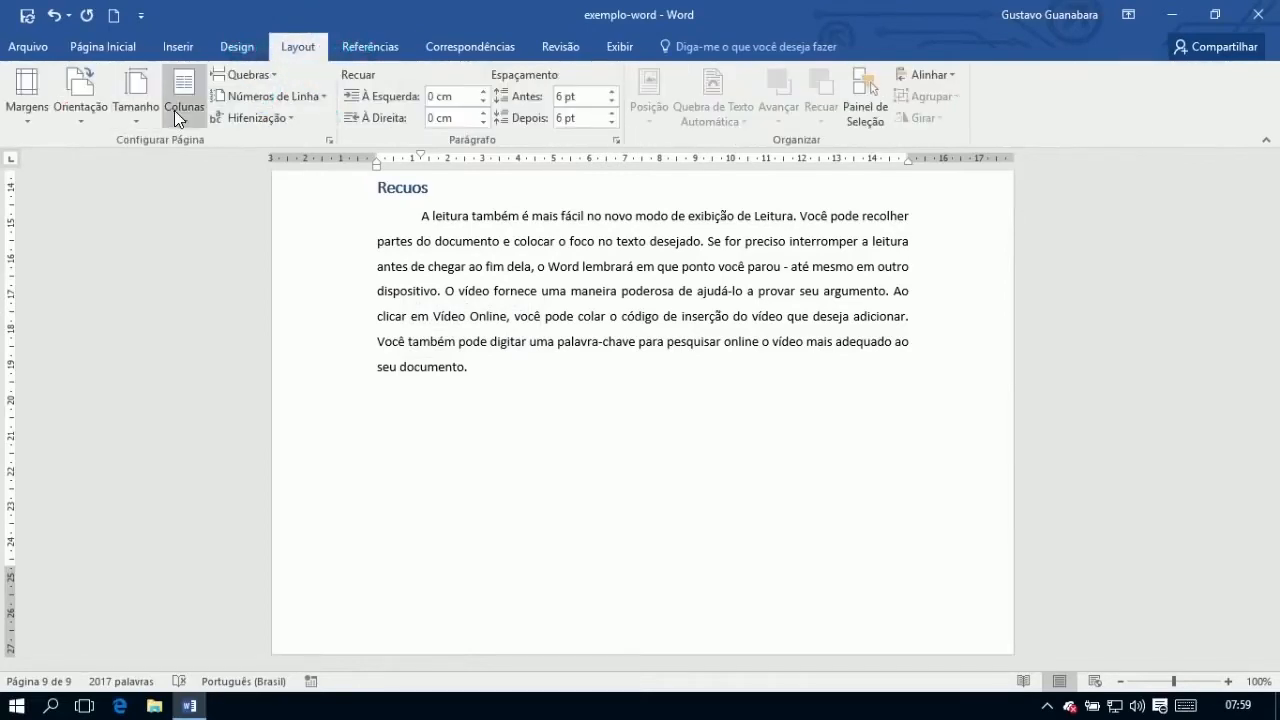
pyautogui.click(240, 76)
pyautogui.click(365, 493)
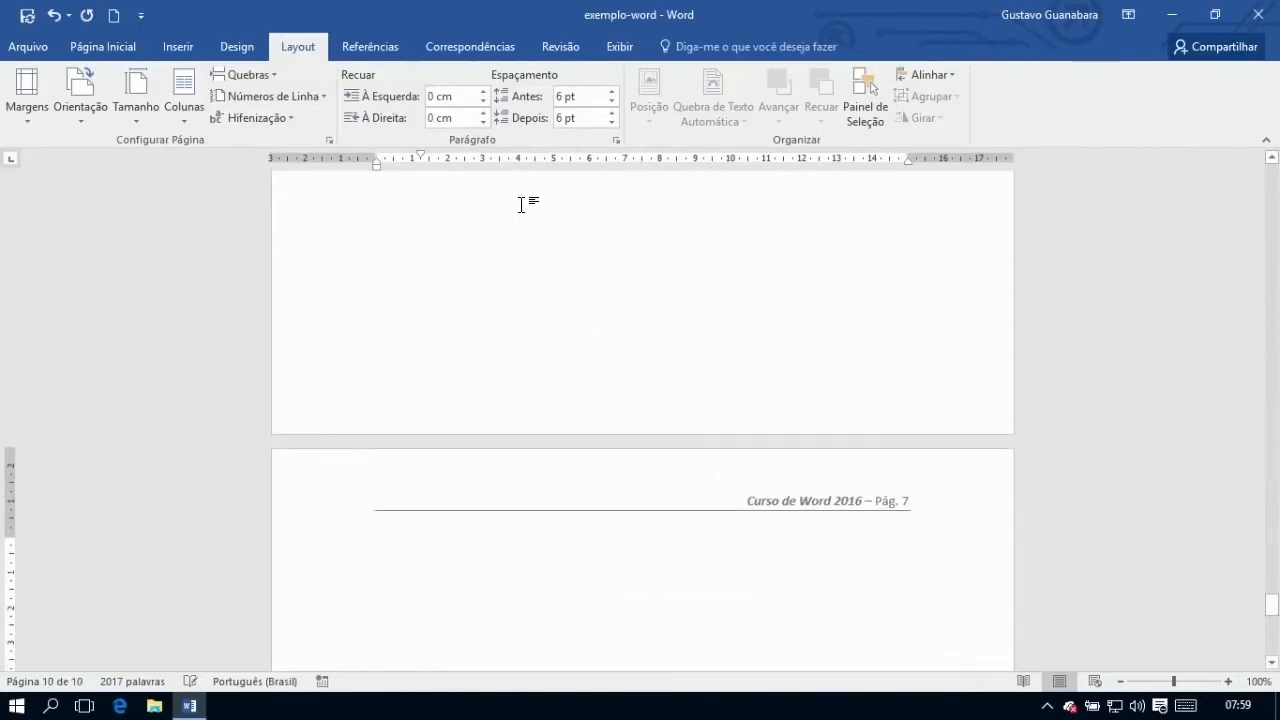
# Enter the chapter title "Capítulo 4 – Conclusão" on the new last page in the Título 1 style
pyautogui.write('Capítulo 4')
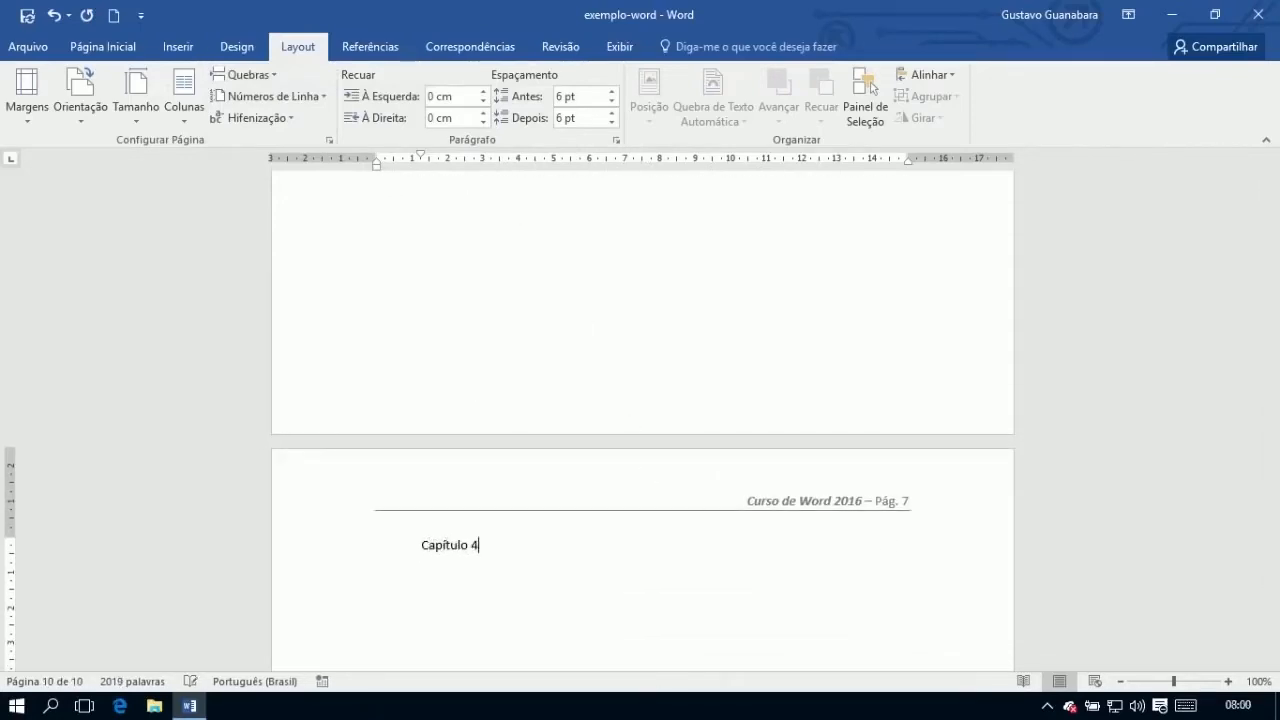
pyautogui.write(' - Conclusão')
pyautogui.click(100, 48)
pyautogui.click(820, 104)
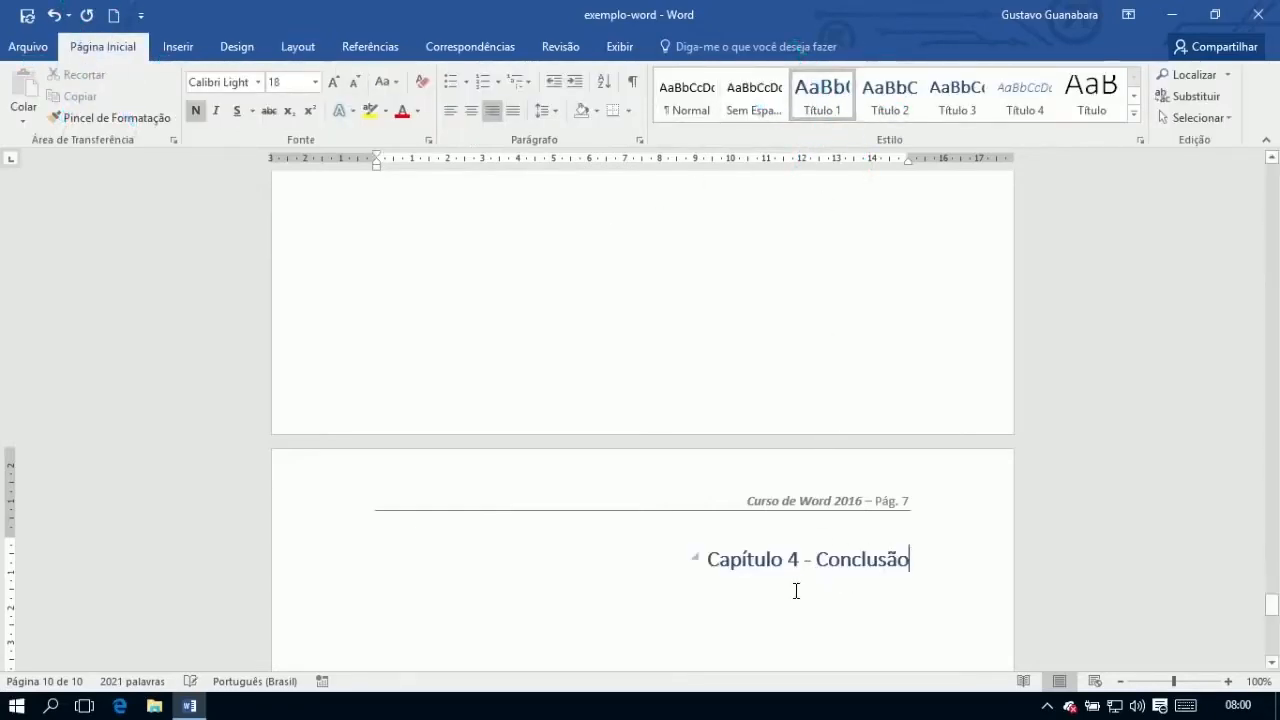
pyautogui.press('Return')
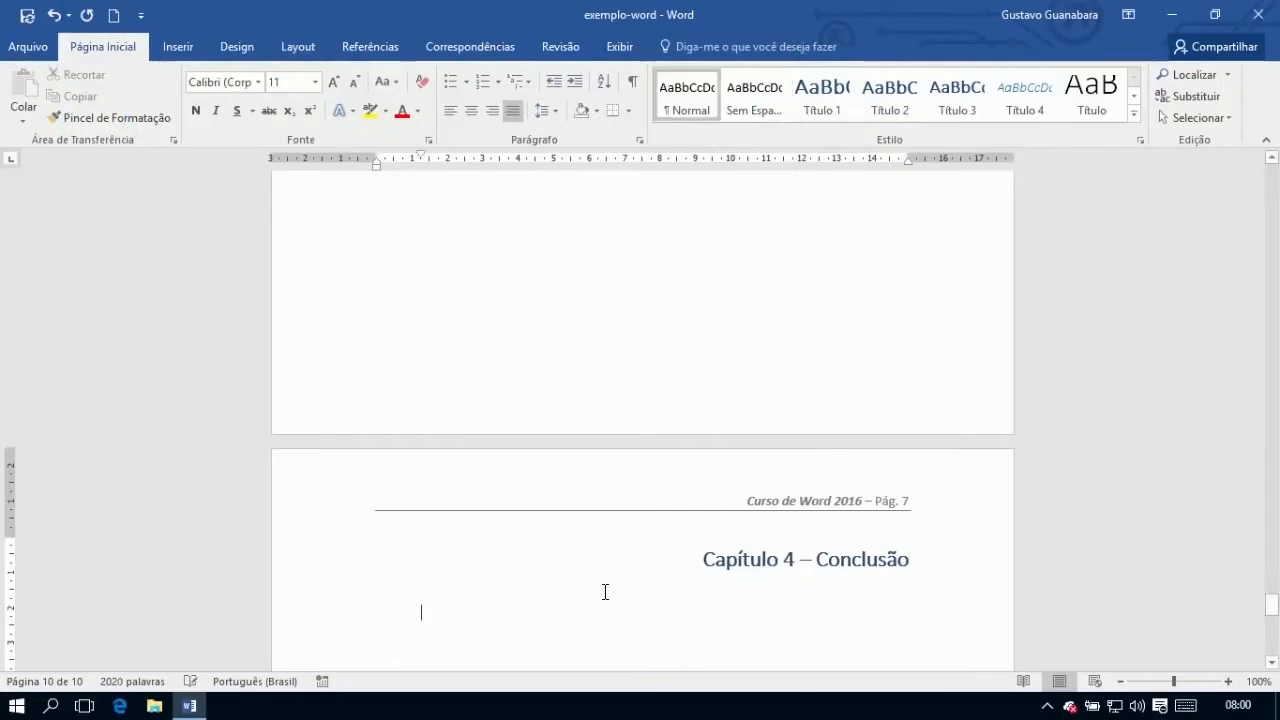
# Add the subheading "Análise do ambiente" in the Título 2 style and fill its section with sample text using =rand(3,3)
pyautogui.write('Anál')
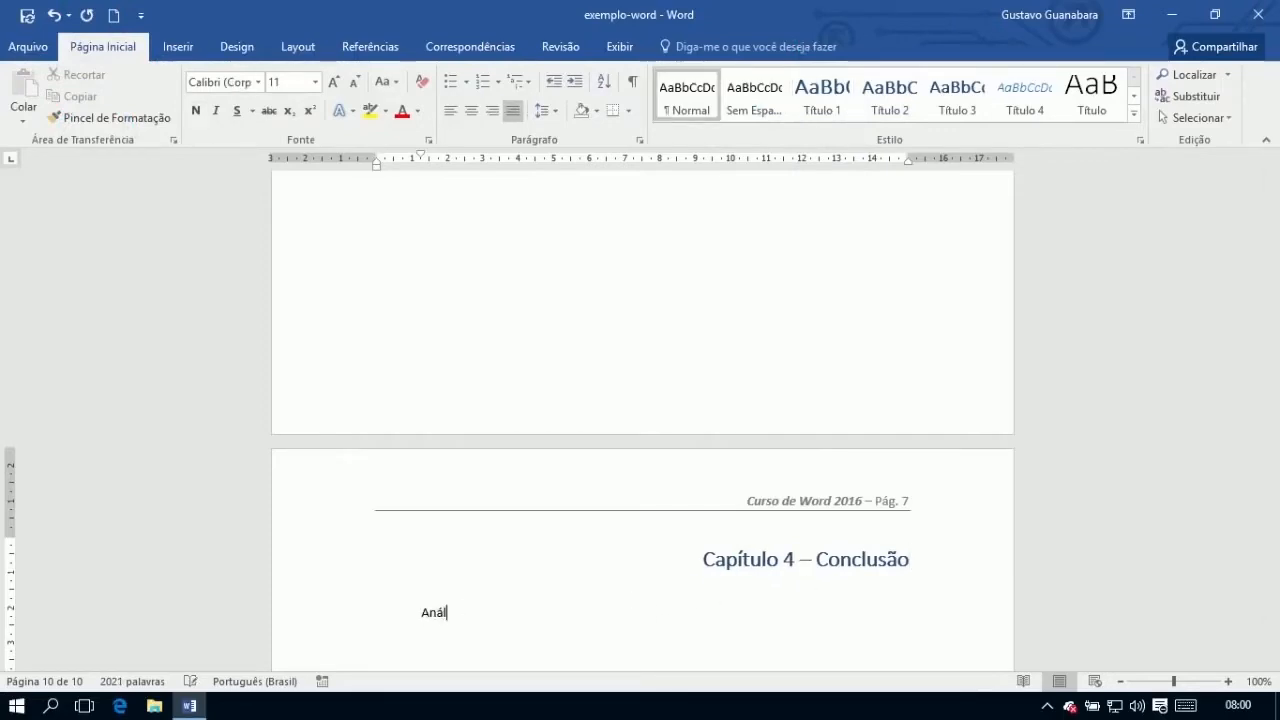
pyautogui.write('ise do ambiente')
pyautogui.click(901, 107)
pyautogui.press('Return')
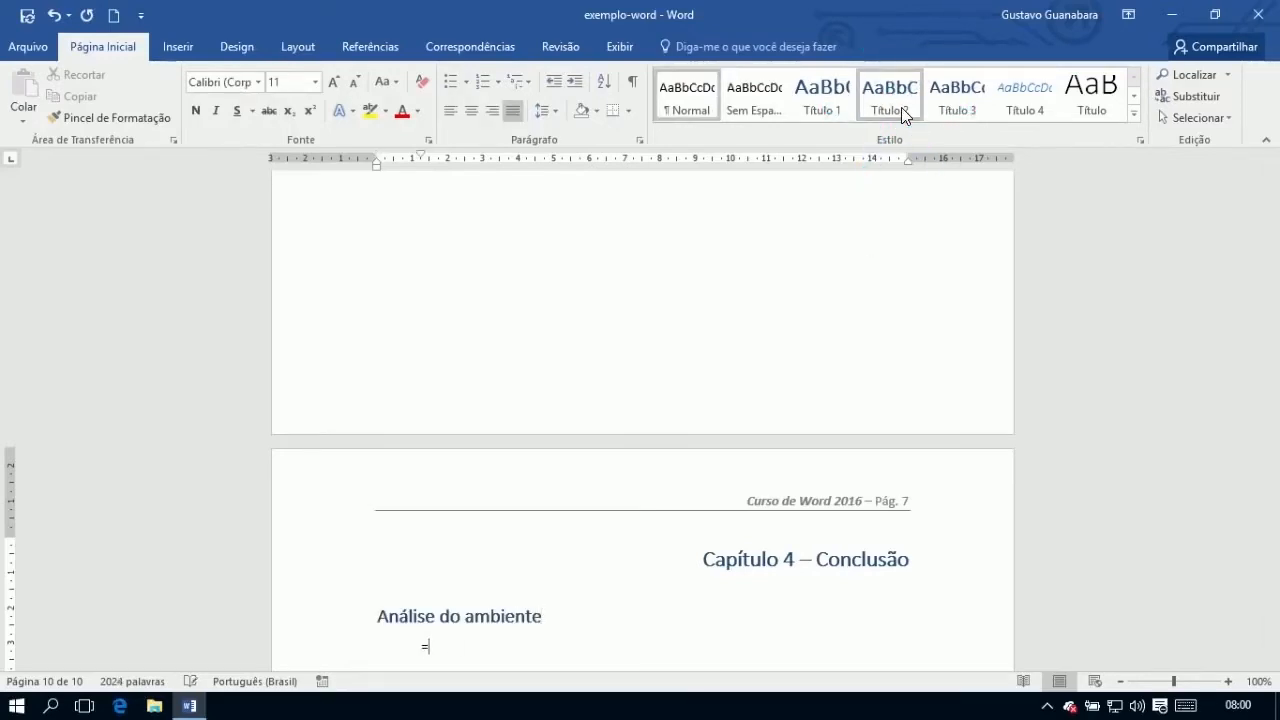
pyautogui.write('=rand(3,')
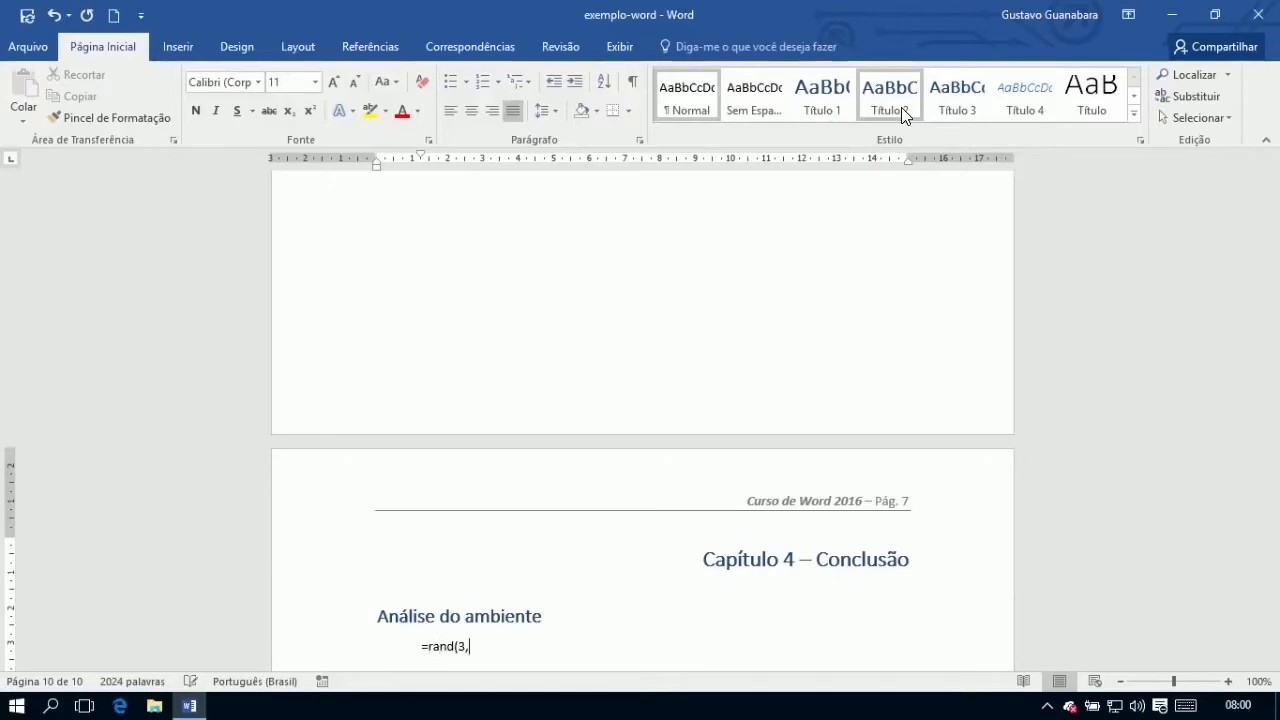
pyautogui.write('3)')
pyautogui.press('Return')
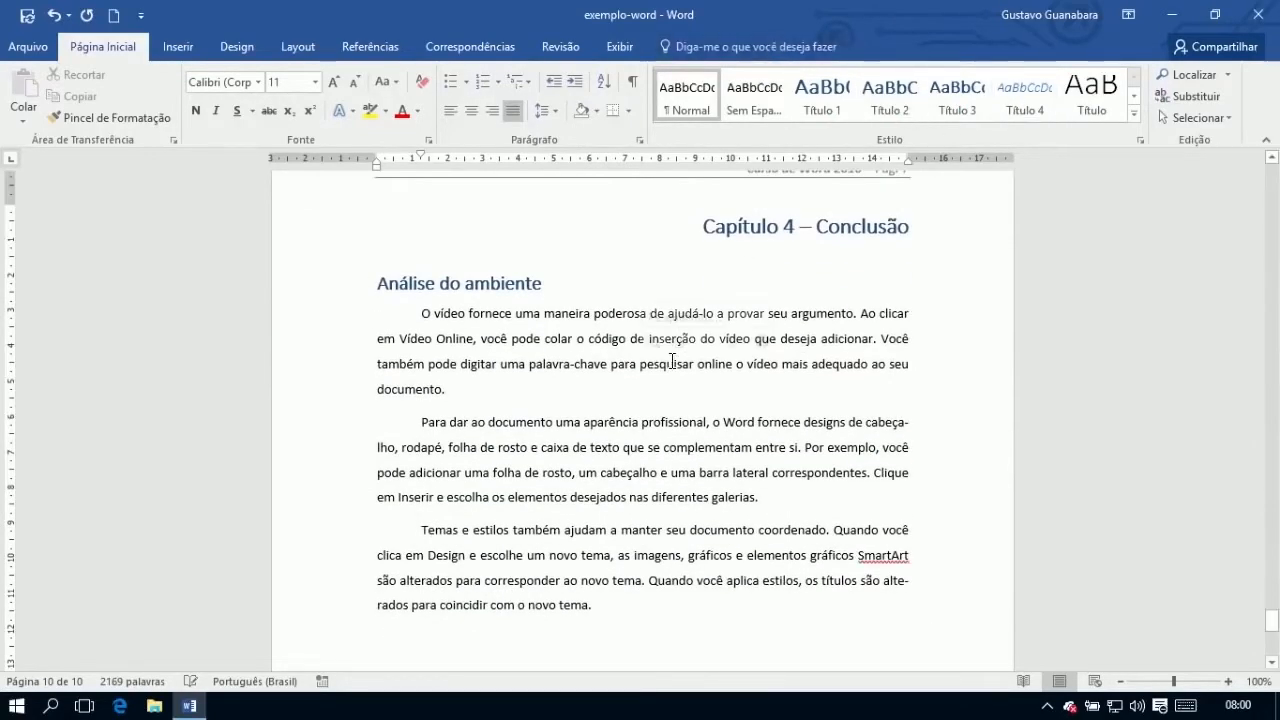
pyautogui.scroll(-1, 672, 360)
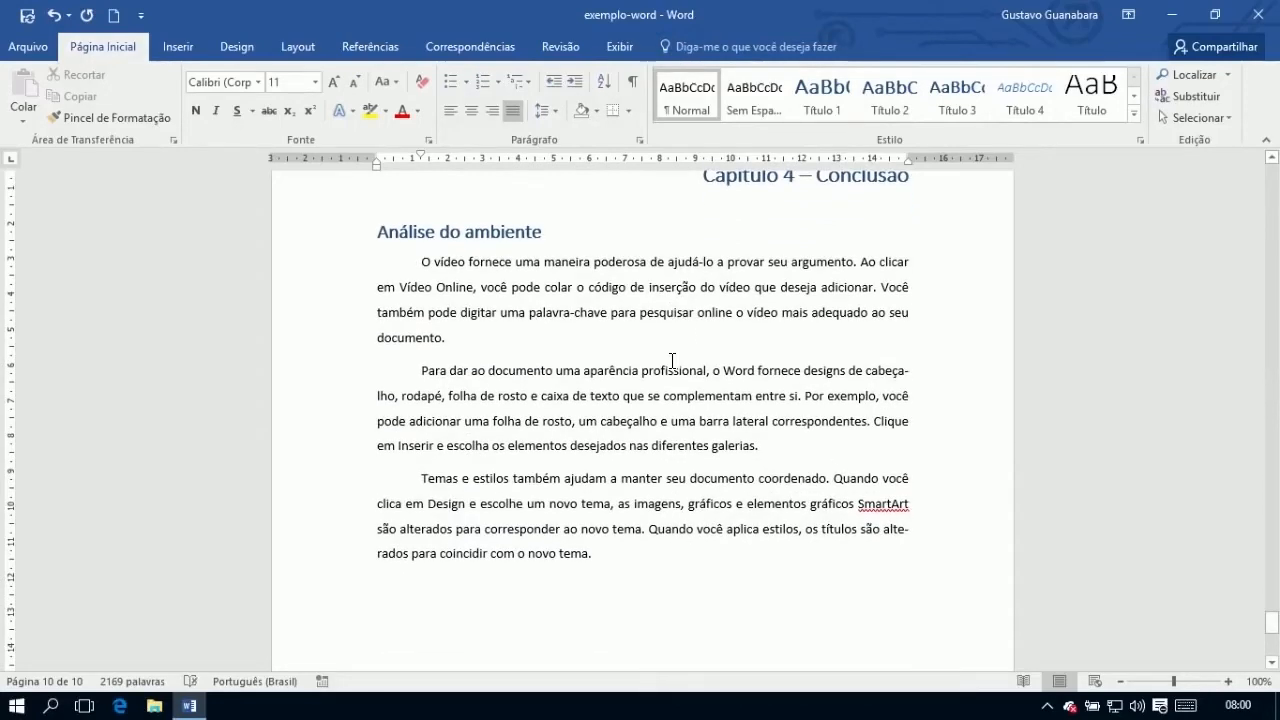
# Add the subheading "Conclusão Final" in the Título 2 style and fill its section with sample text using =rand(3,2)
pyautogui.write('Co')
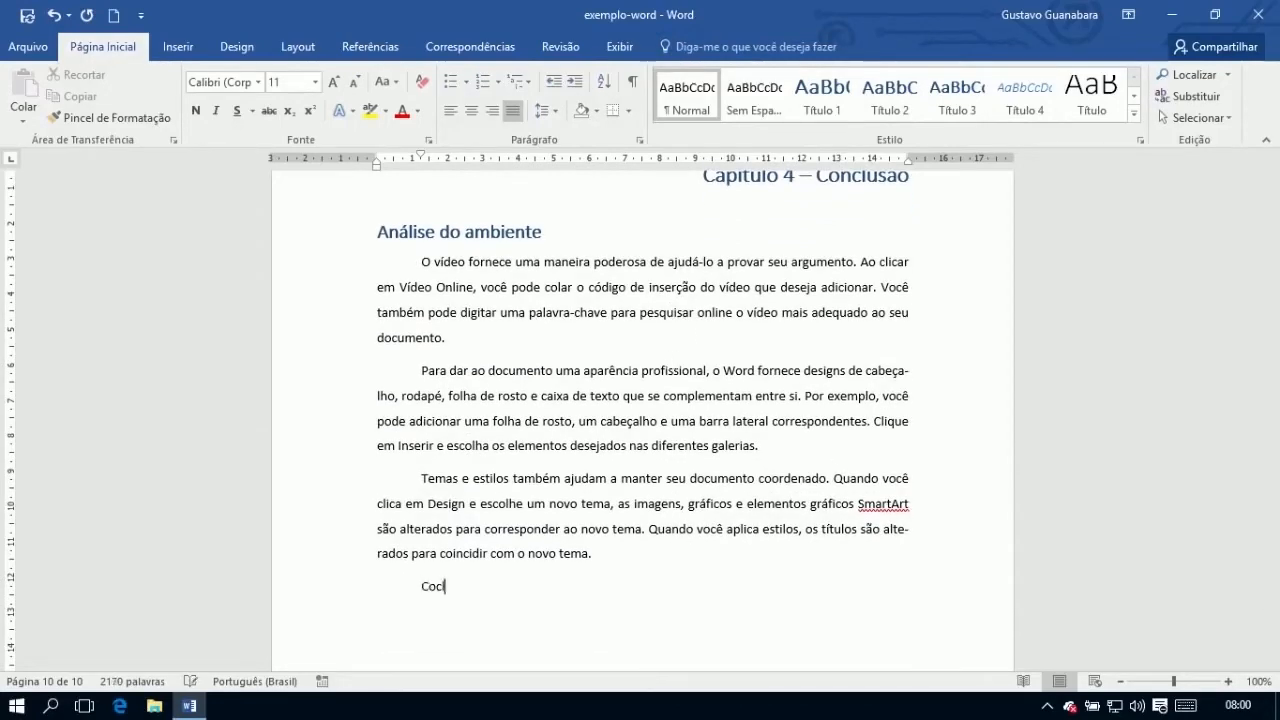
pyautogui.write('nclusão Final')
pyautogui.click(894, 100)
pyautogui.press('Return')
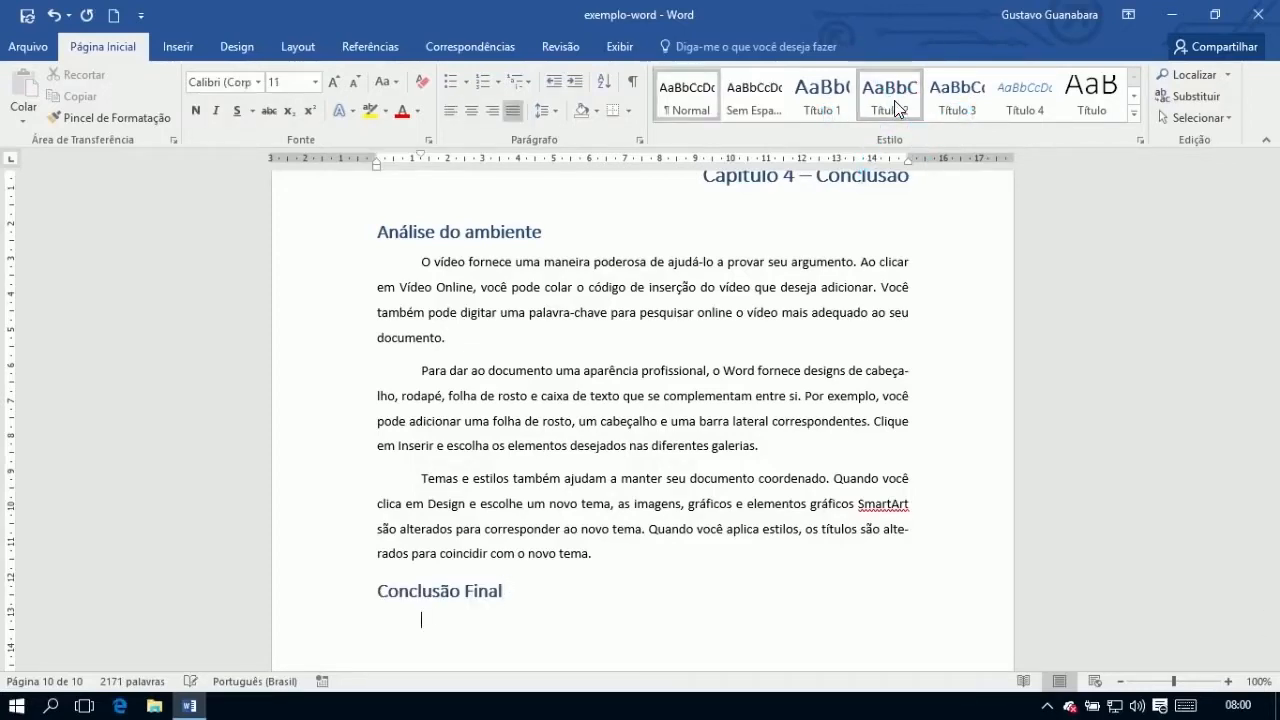
pyautogui.write('=rand(3,2)')
pyautogui.press('Return')
# Update the Sumário on page 3 with the option that refreshes the entire index
pyautogui.scroll(5, 587, 415)
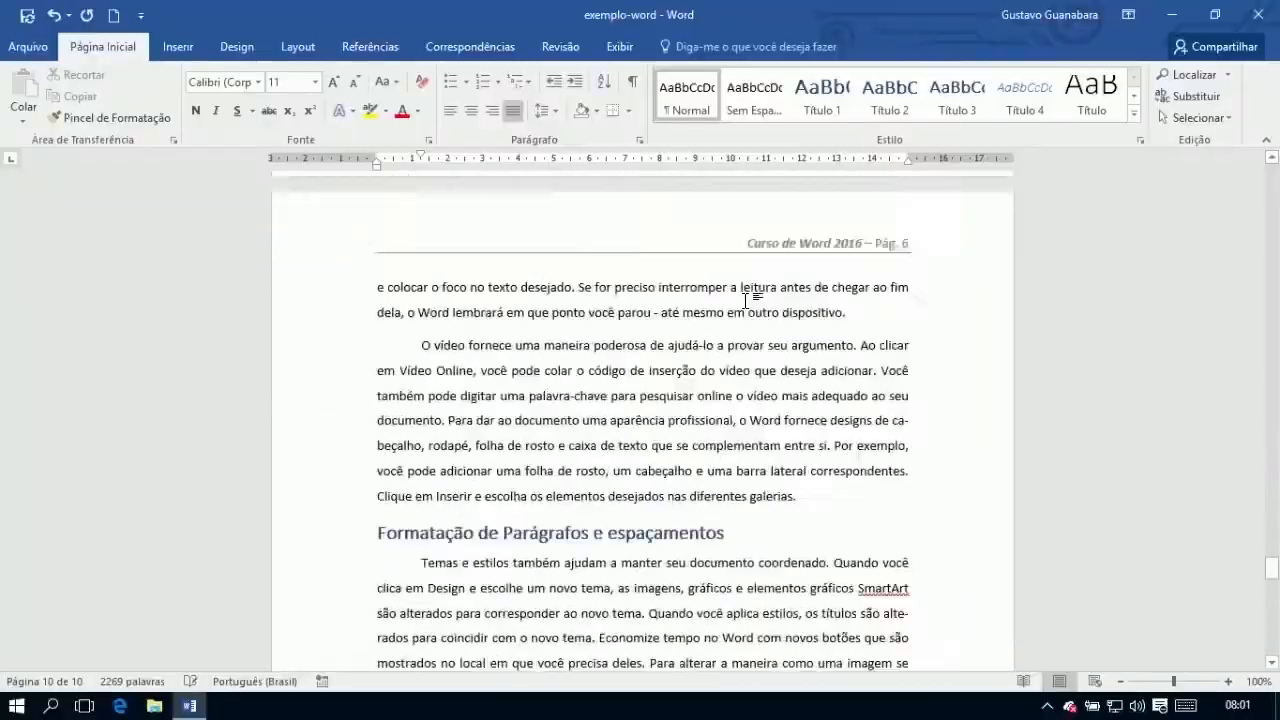
pyautogui.scroll(20, 745, 300)
pyautogui.scroll(10, 745, 300)
pyautogui.scroll(-5, 745, 300)
pyautogui.click(313, 358)
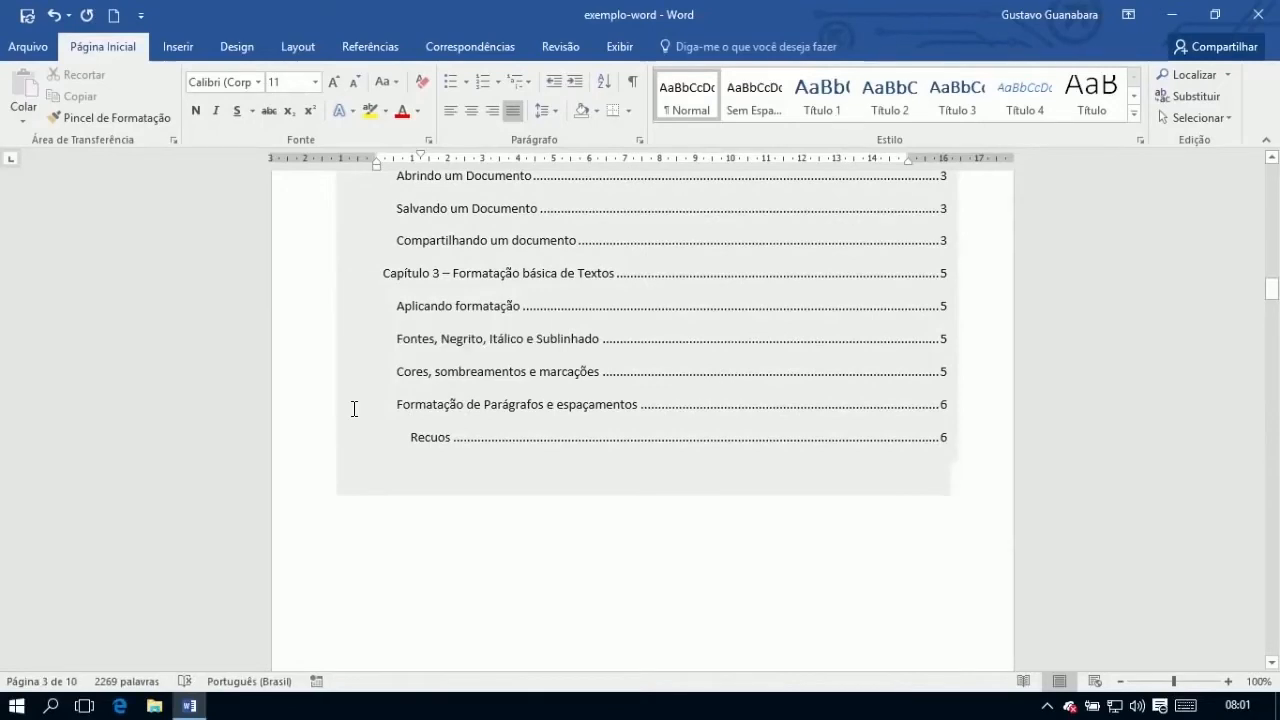
pyautogui.scroll(1, 365, 431)
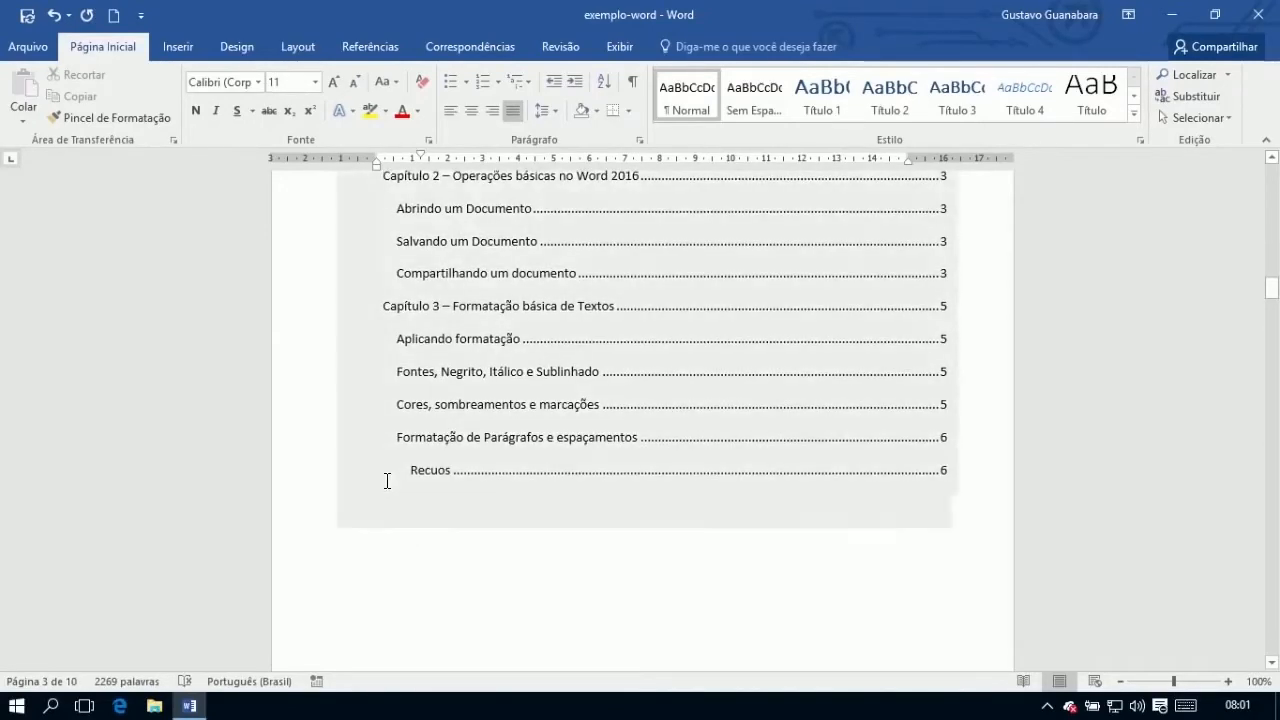
pyautogui.click(387, 481)
pyautogui.scroll(2, 383, 477)
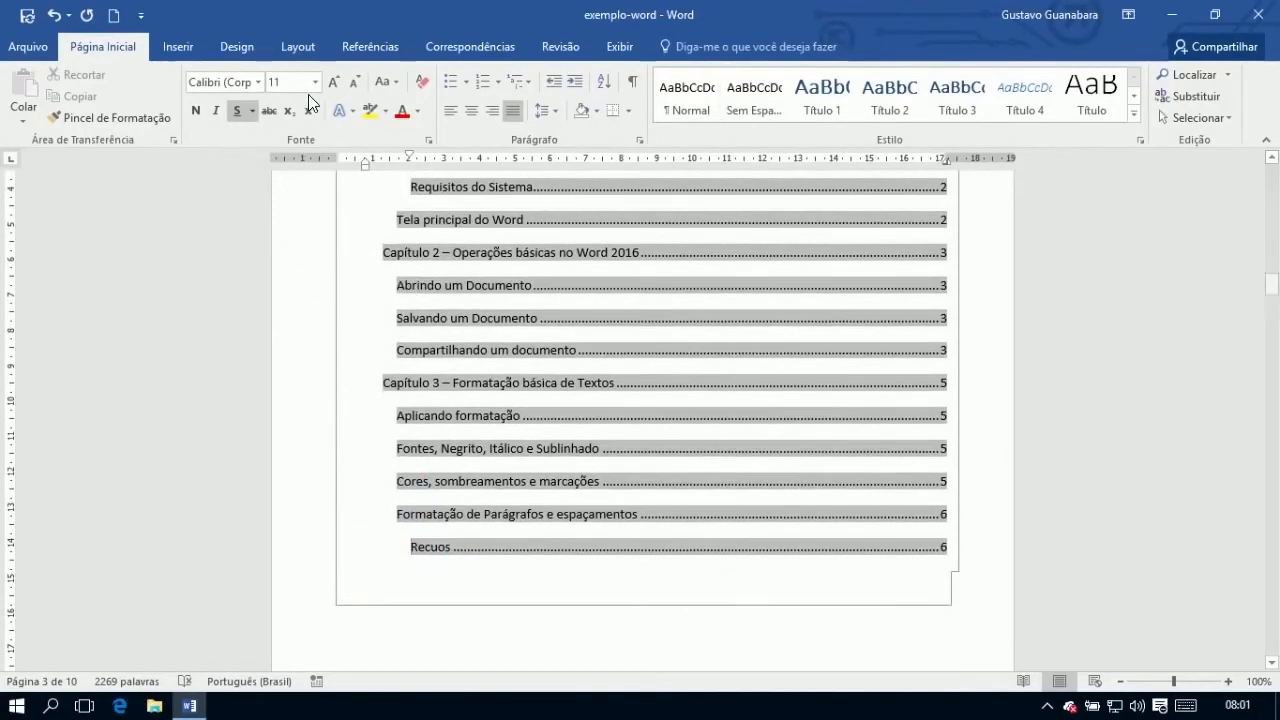
pyautogui.click(377, 50)
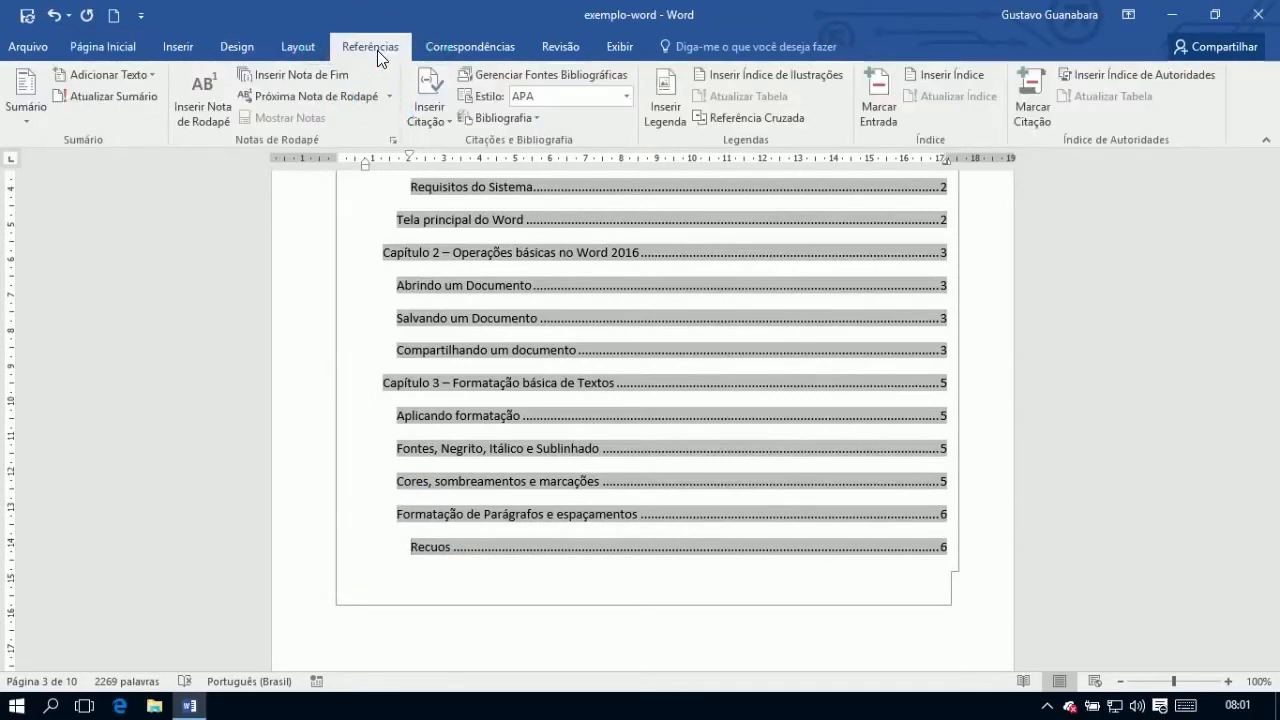
pyautogui.click(120, 96)
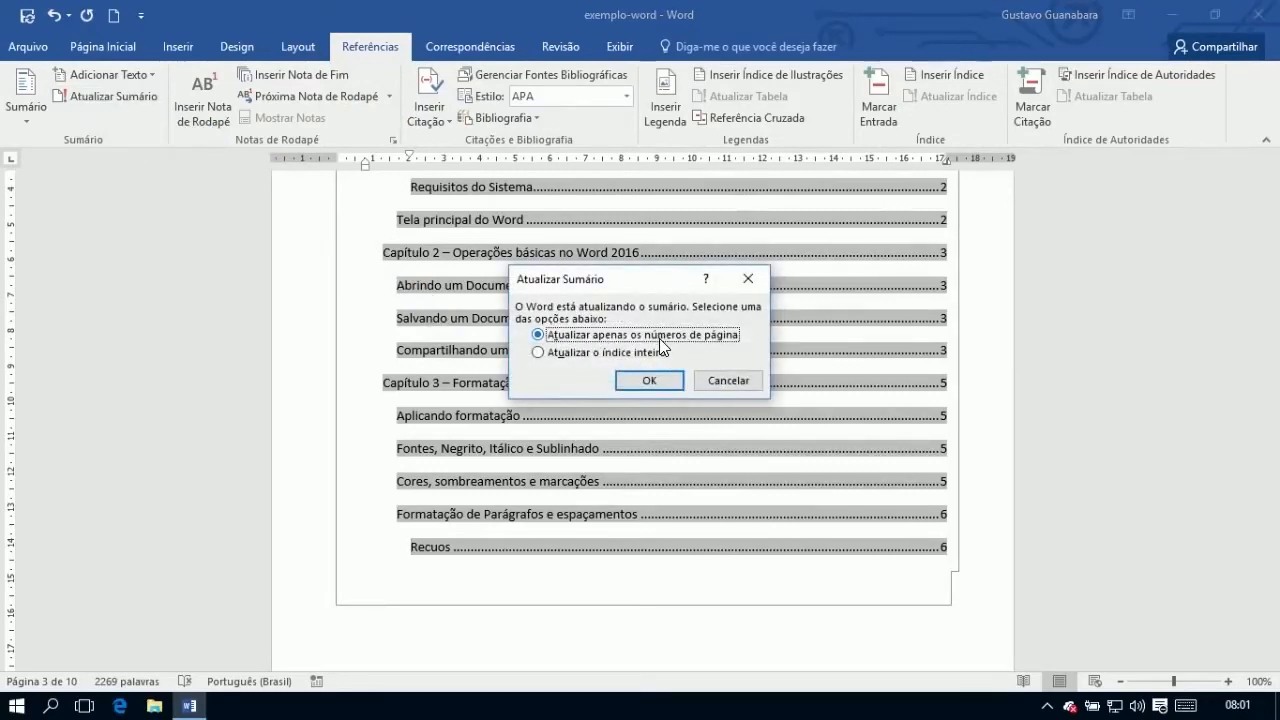
pyautogui.click(591, 354)
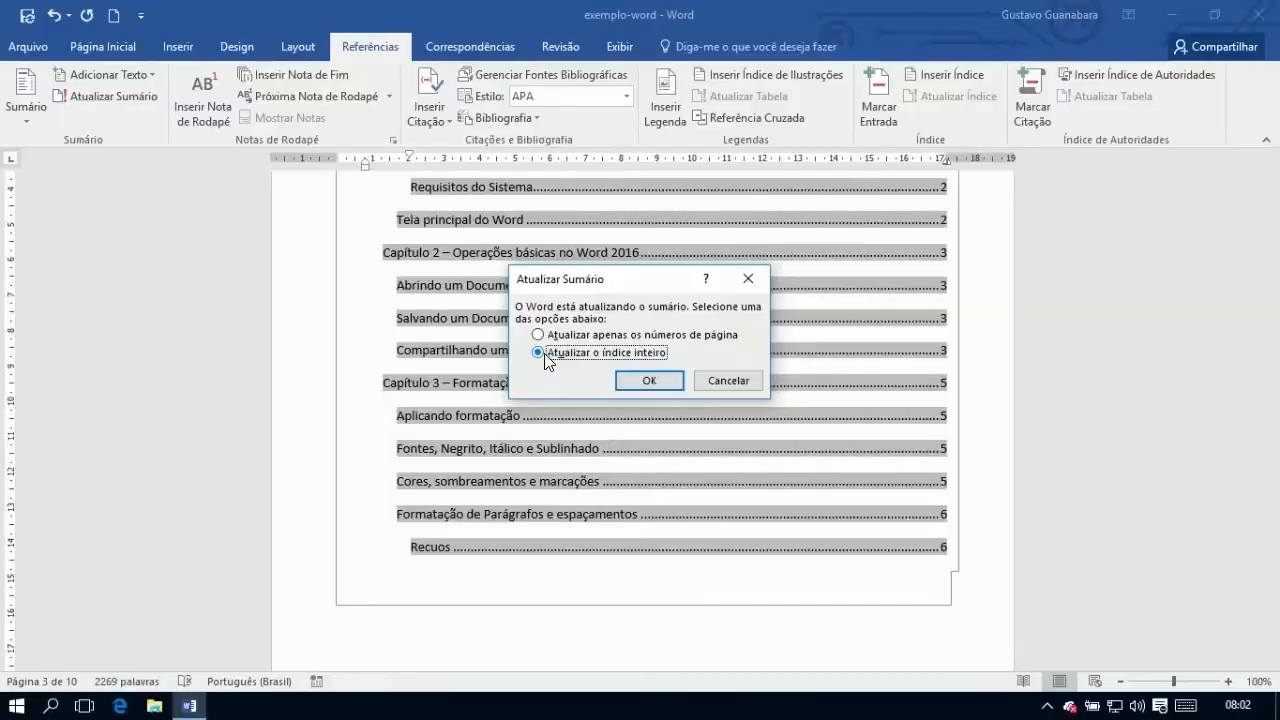
pyautogui.click(647, 380)
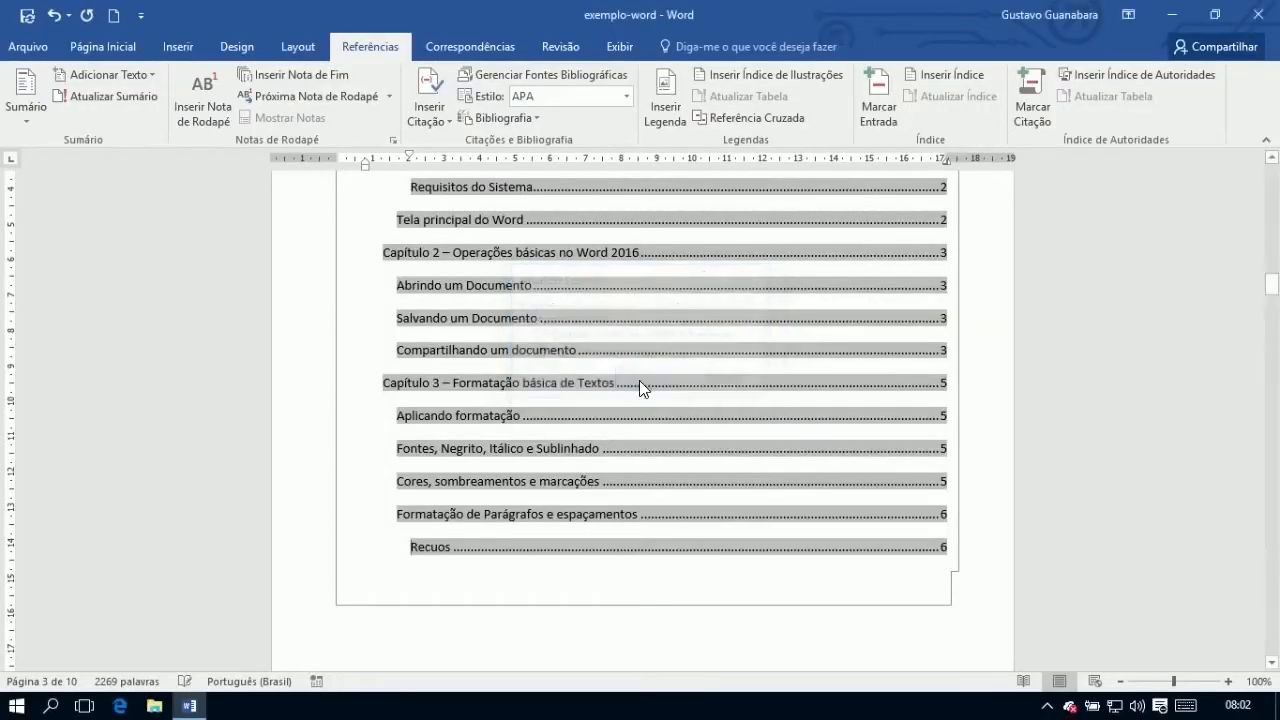
# Check the entries for Capítulo 4, Análise do ambiente and Conclusão Final in the Sumário
pyautogui.scroll(-1, 546, 567)
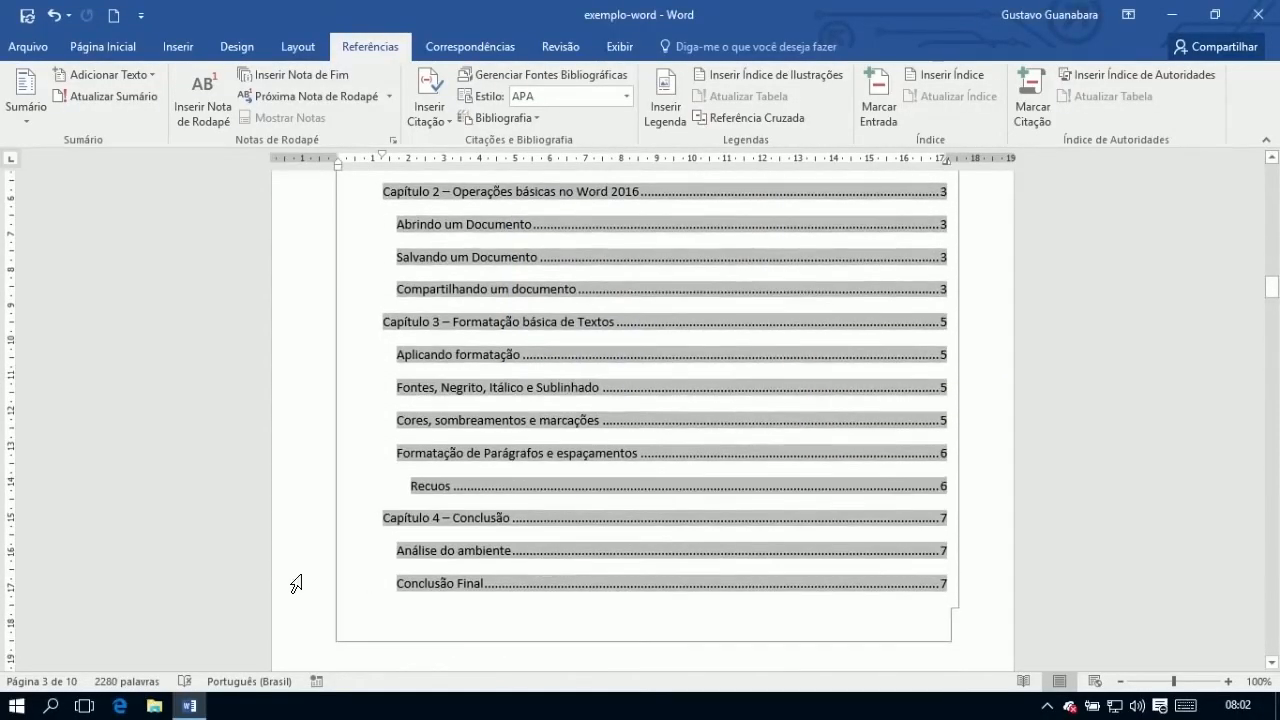
pyautogui.click(294, 588)
pyautogui.click(372, 652)
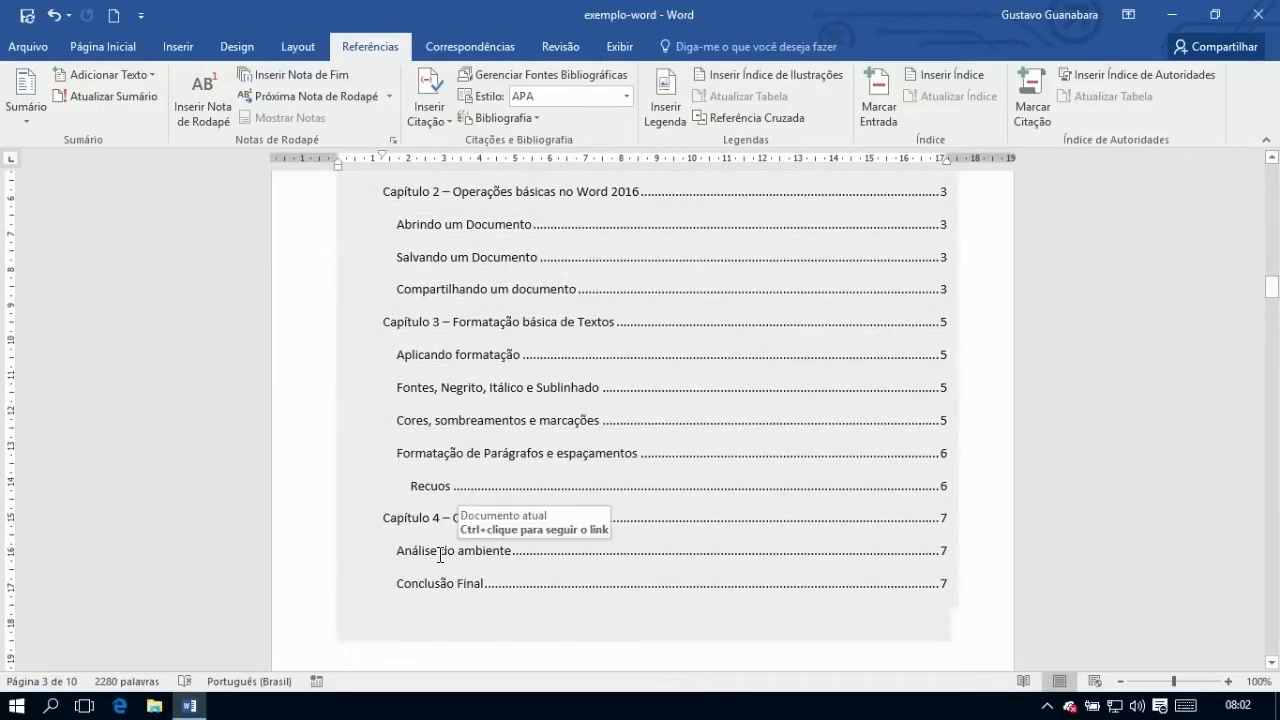
pyautogui.doubleClick(482, 517)
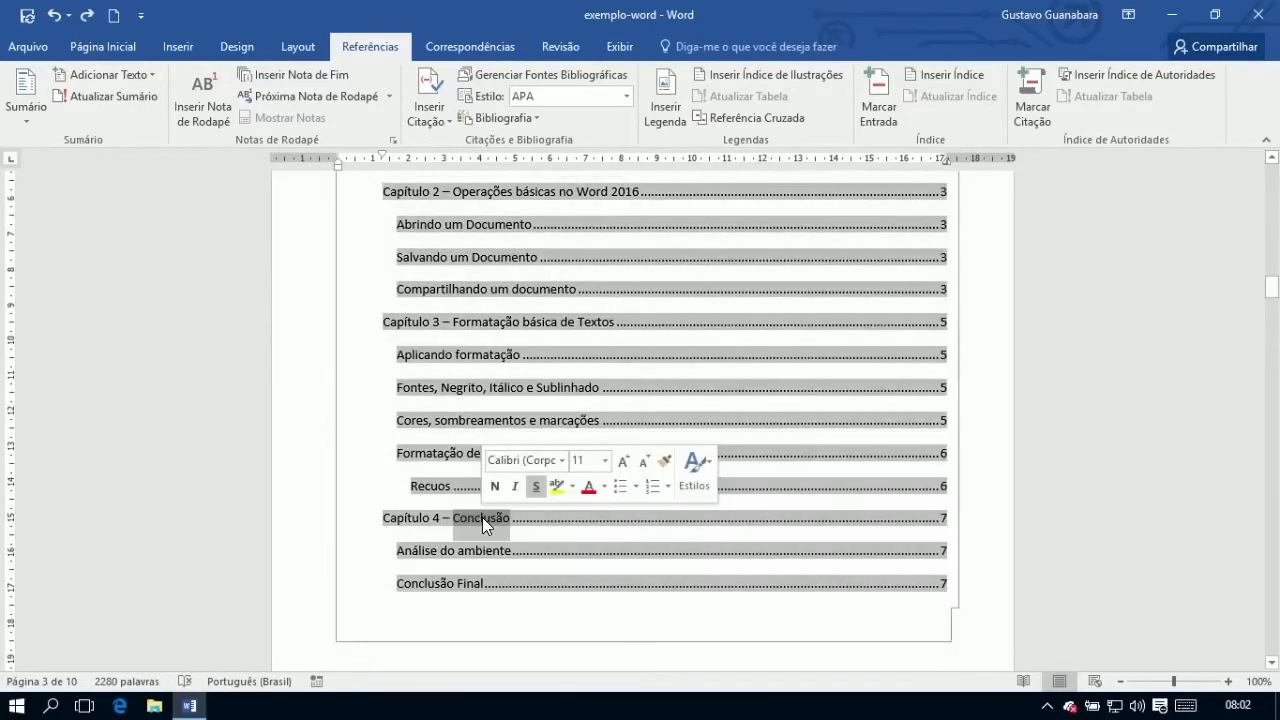
pyautogui.doubleClick(437, 552)
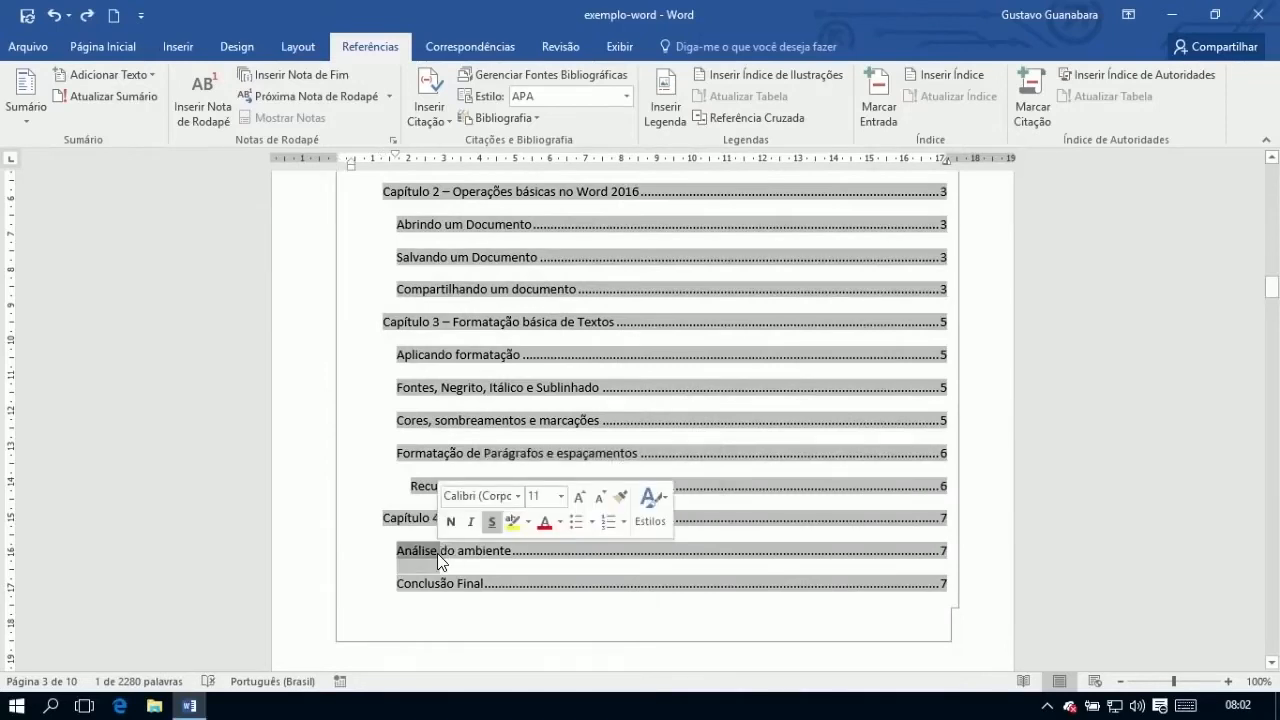
pyautogui.click(303, 593)
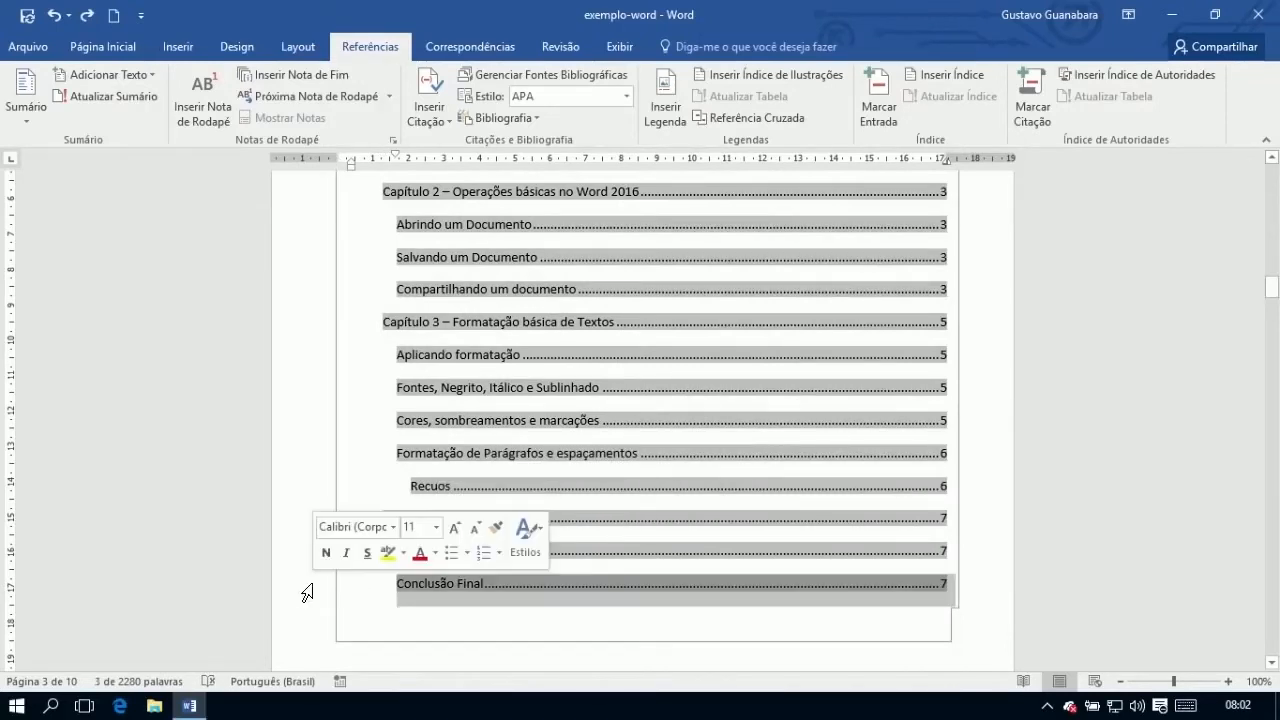
pyautogui.click(411, 655)
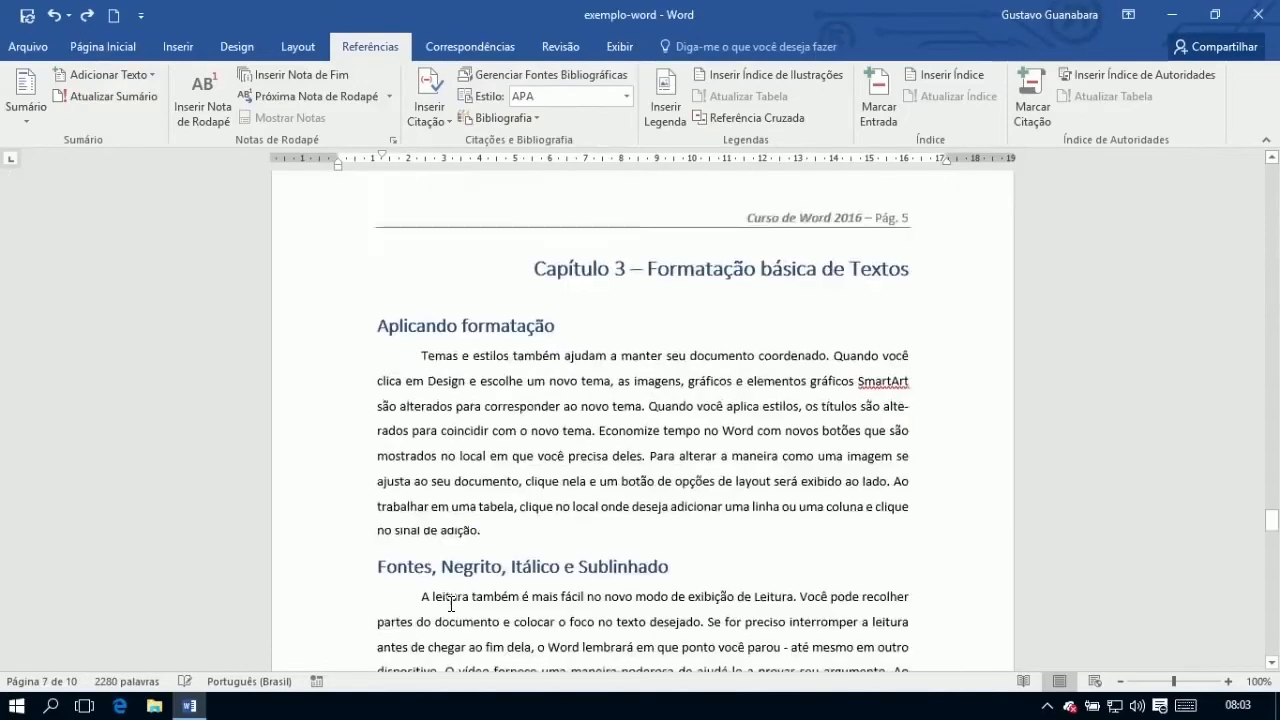
# Insert a page break before the heading "Cores, sombreamentos e marcações" in Capítulo 3
pyautogui.scroll(-1, 451, 604)
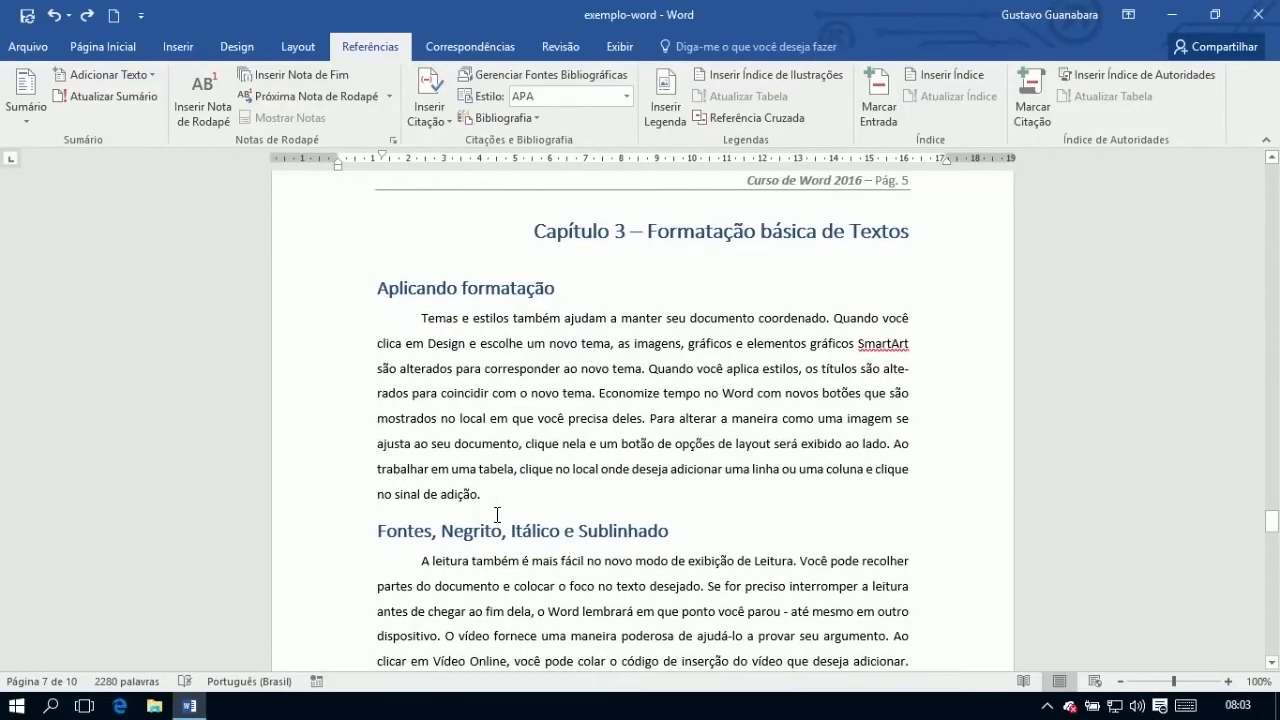
pyautogui.scroll(-5, 497, 515)
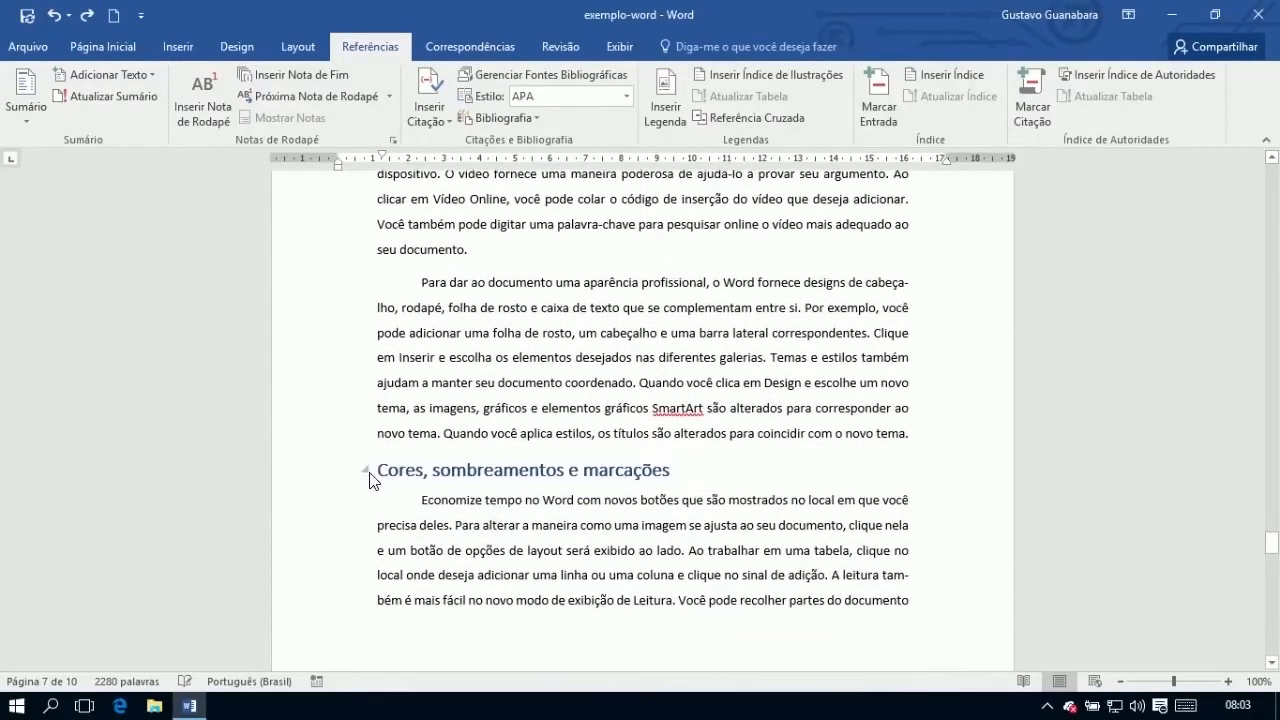
pyautogui.click(380, 470)
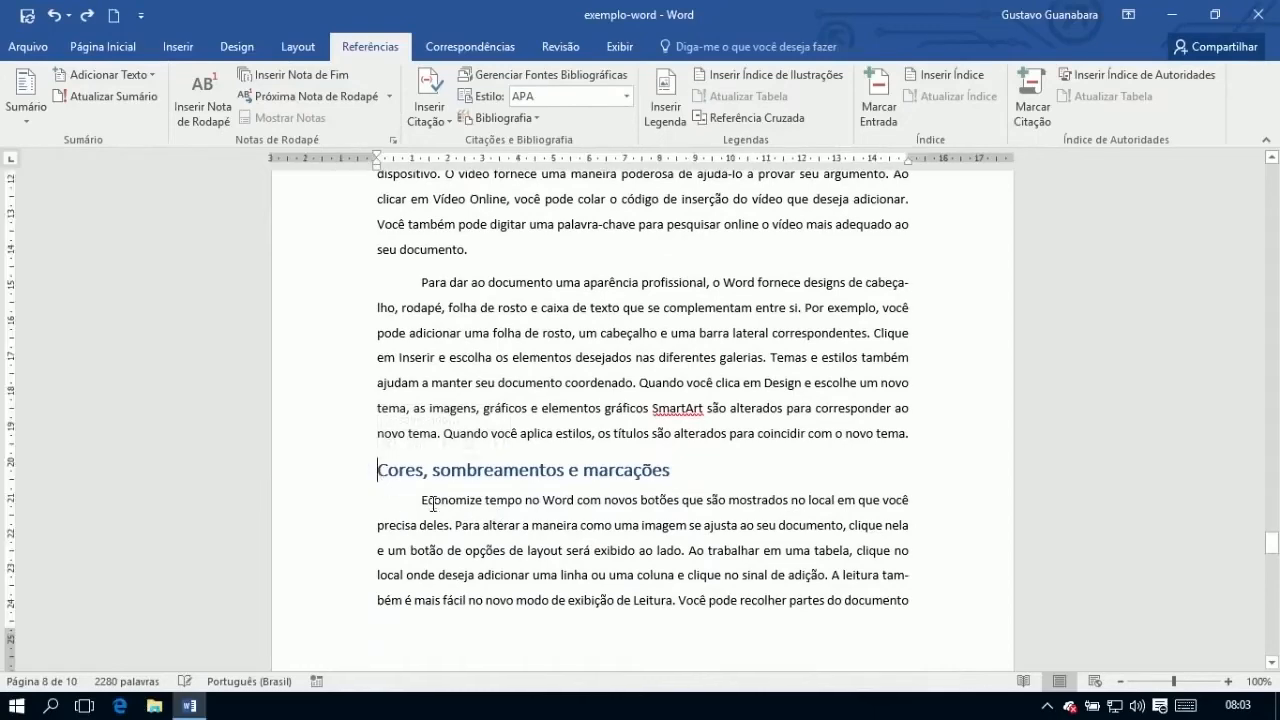
pyautogui.scroll(-2, 484, 625)
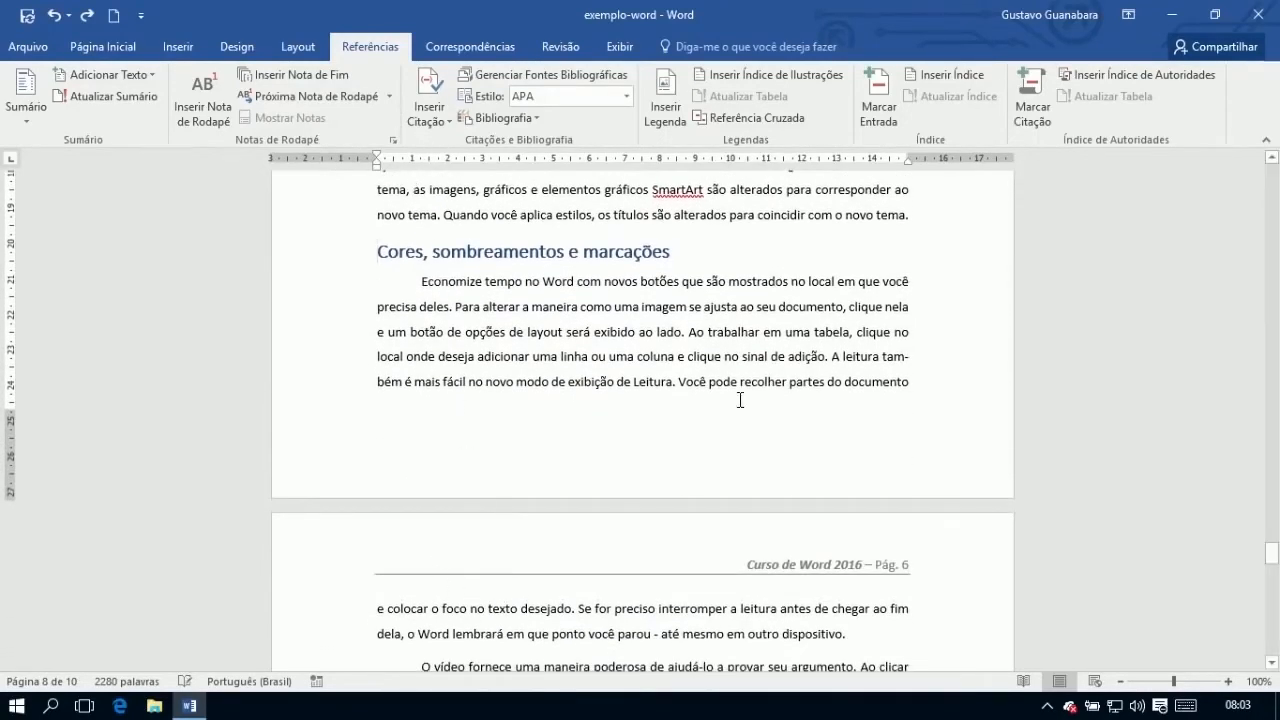
pyautogui.scroll(7, 740, 400)
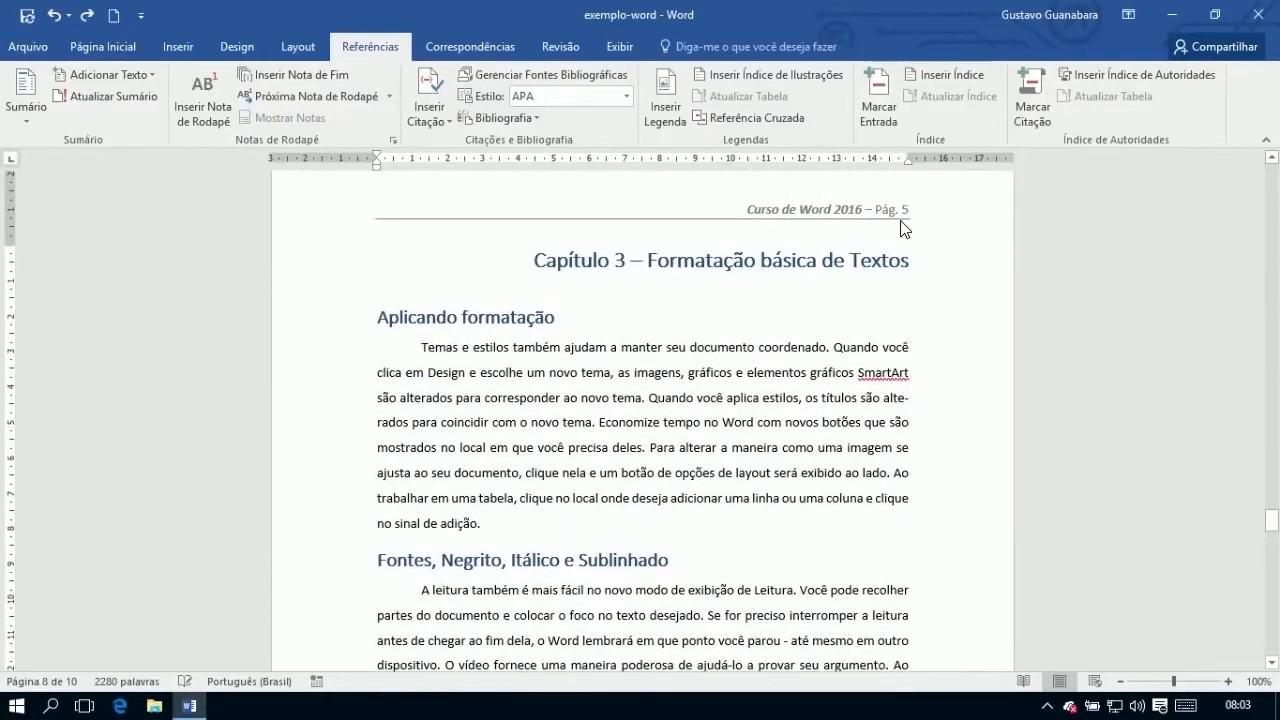
pyautogui.scroll(20, 766, 314)
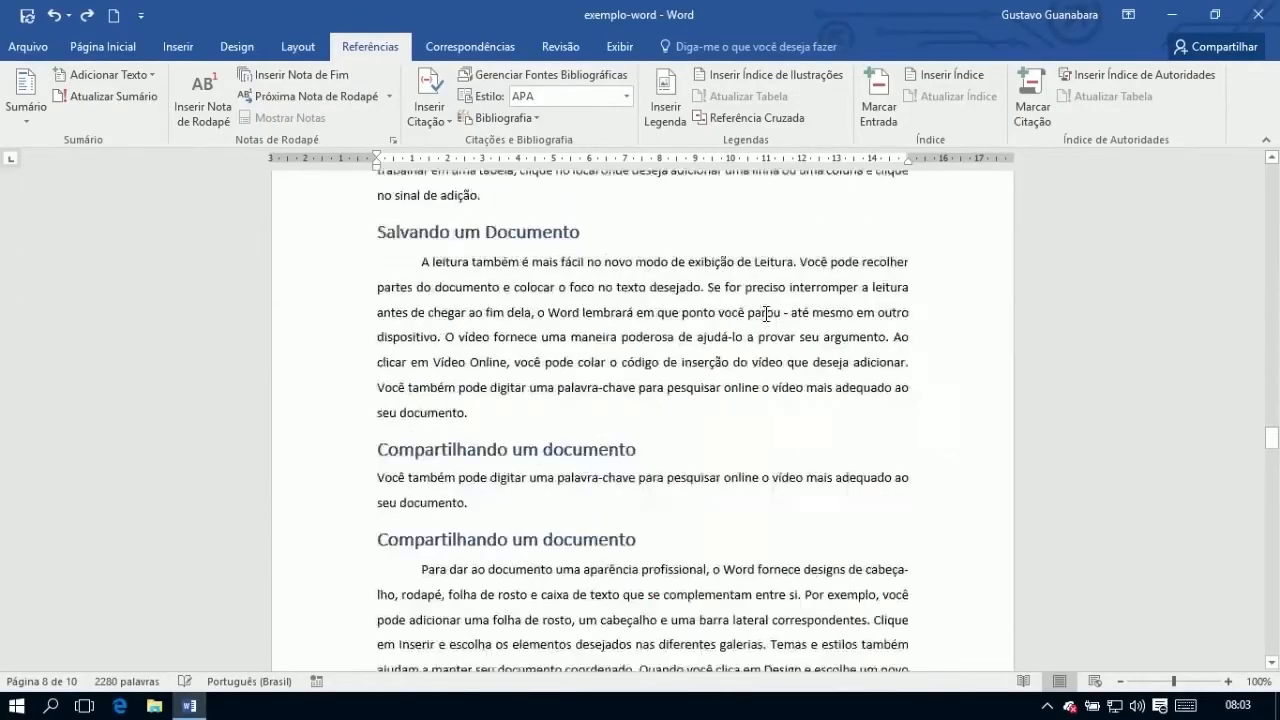
pyautogui.scroll(18, 766, 314)
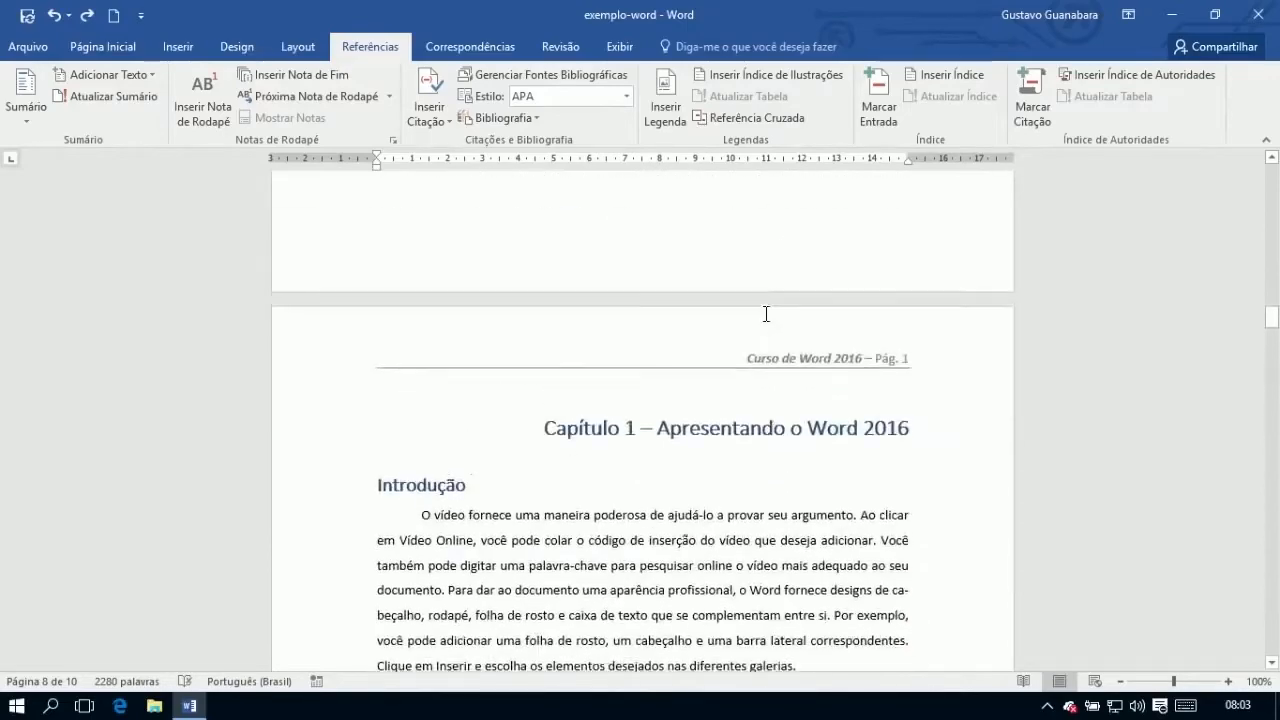
pyautogui.scroll(2, 766, 314)
pyautogui.scroll(-1, 766, 314)
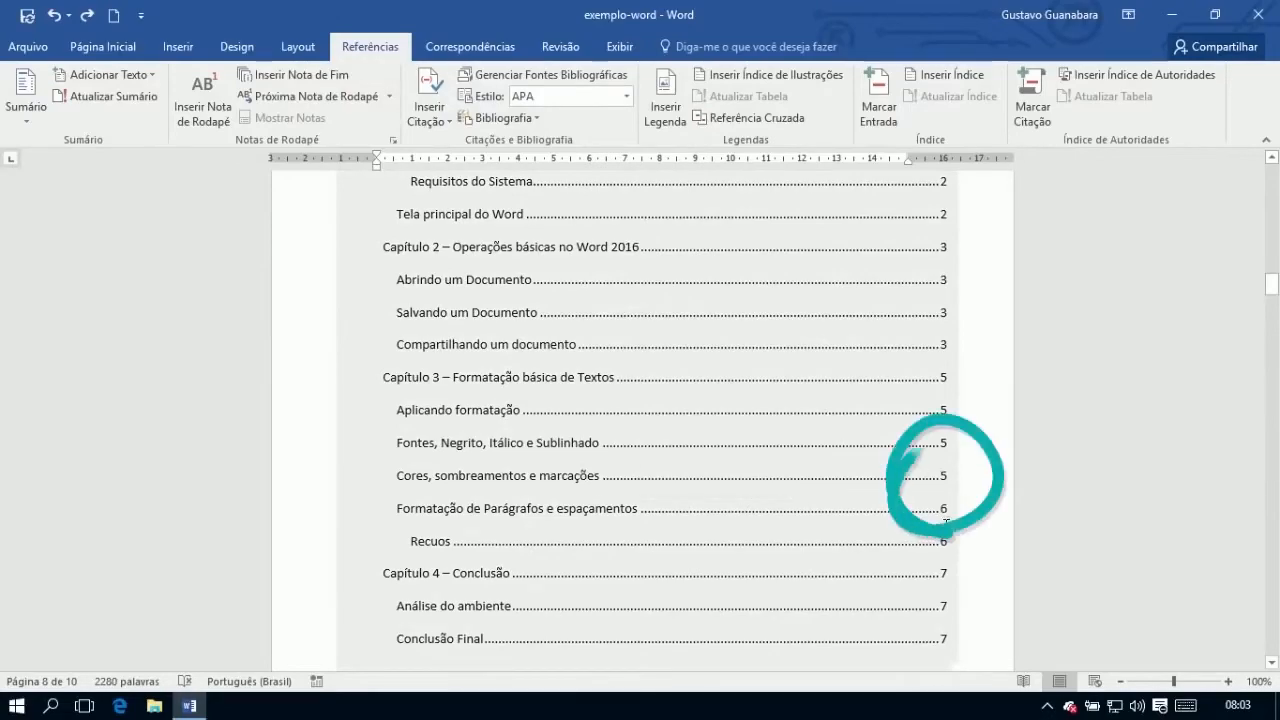
pyautogui.scroll(-20, 935, 645)
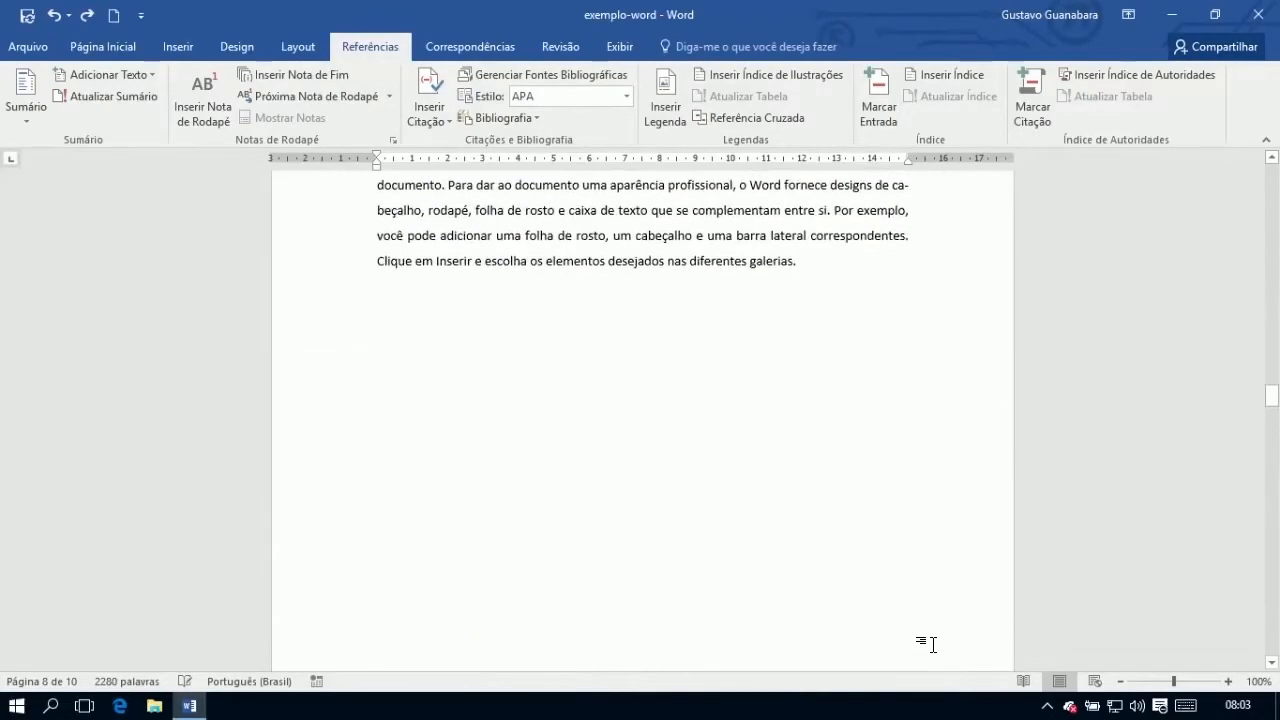
pyautogui.scroll(-20, 935, 645)
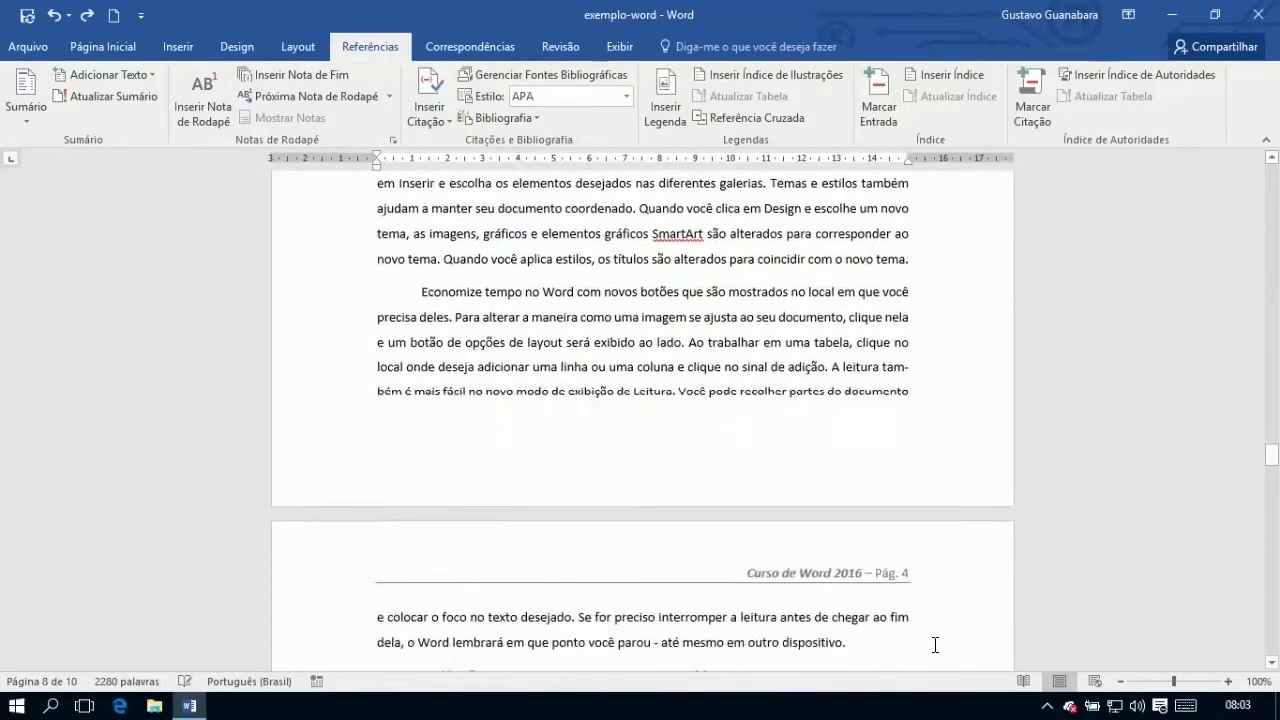
pyautogui.scroll(-5, 935, 645)
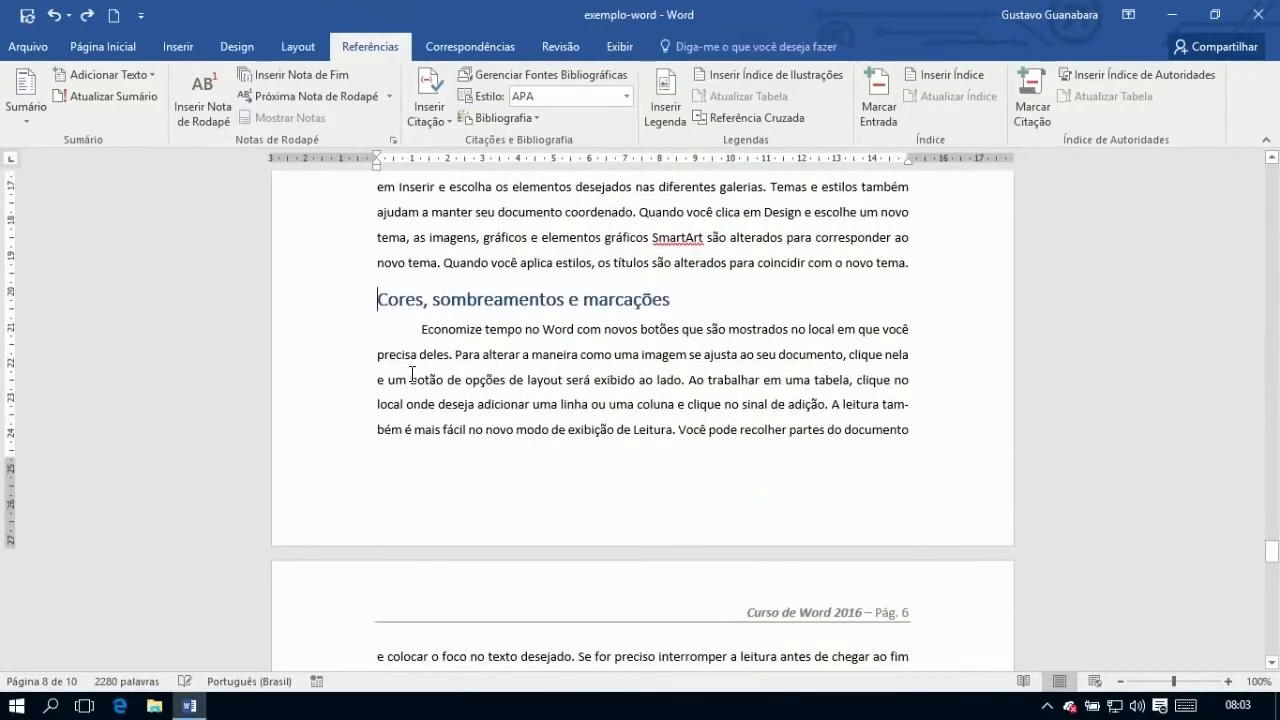
pyautogui.click(171, 46)
pyautogui.click(40, 118)
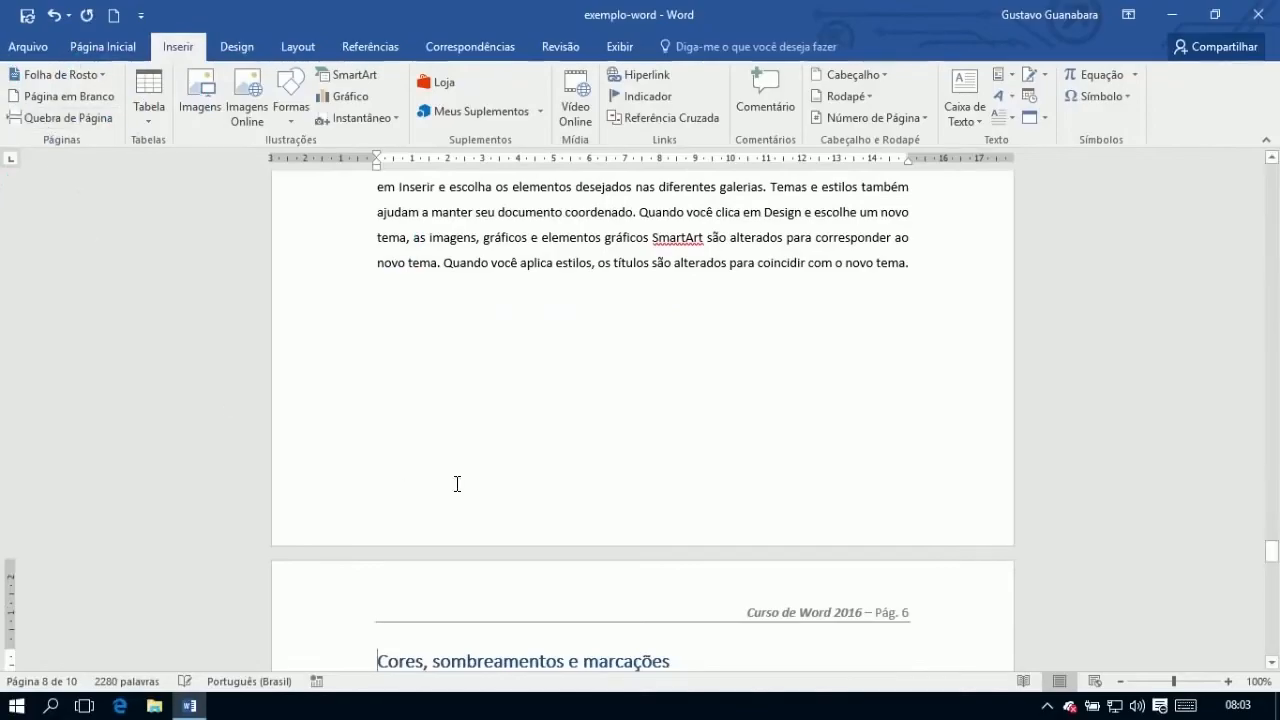
# Compare the page numbers of the headings after the new page break with their entries in the Sumário
pyautogui.scroll(-4, 455, 484)
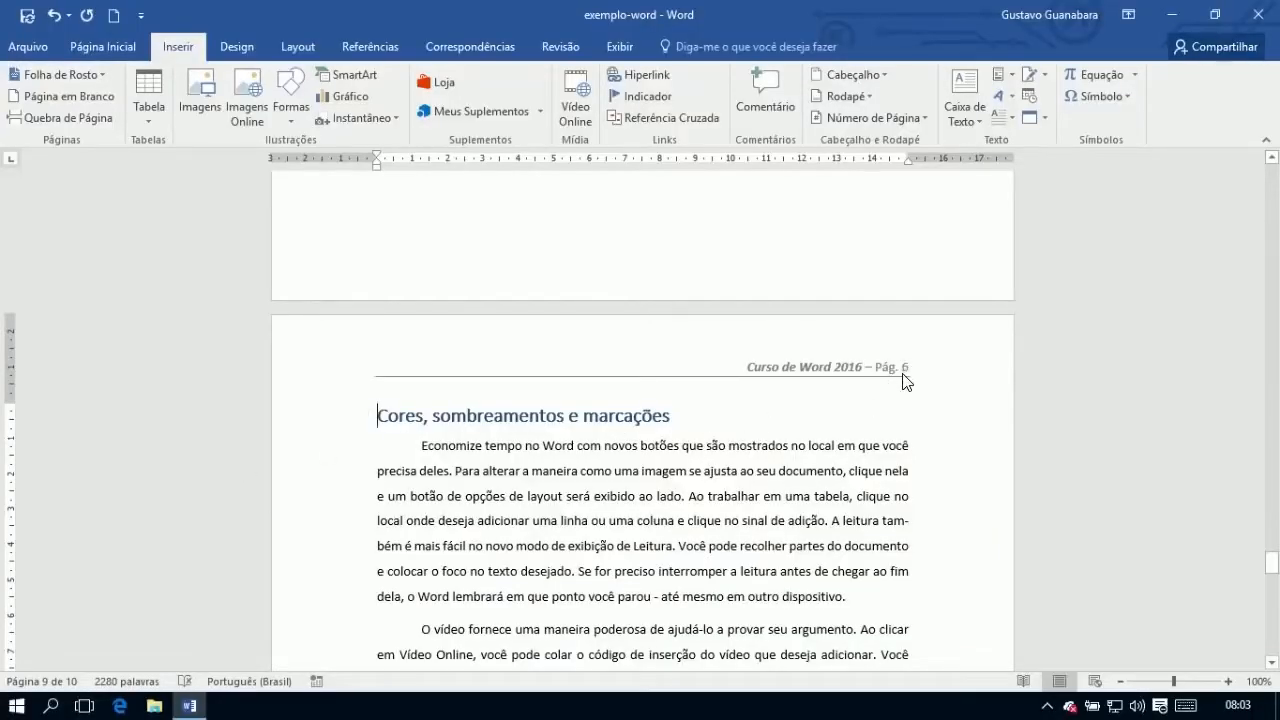
pyautogui.scroll(-10, 819, 556)
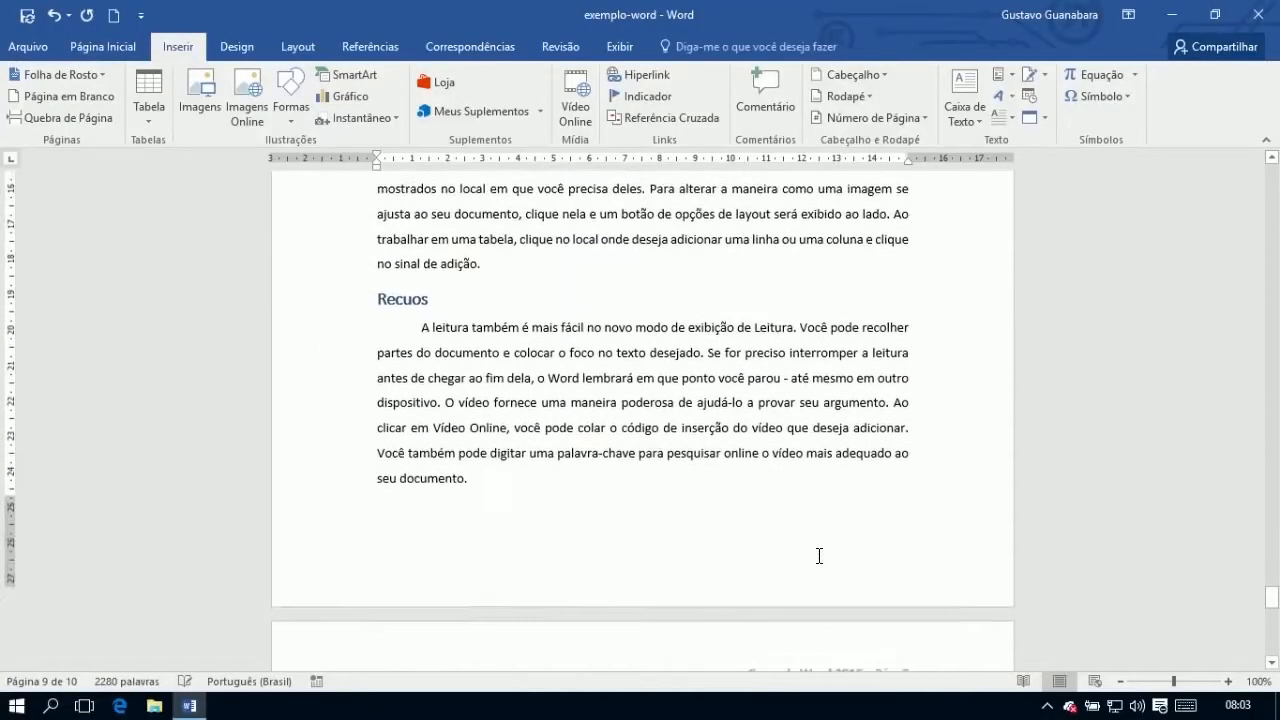
pyautogui.scroll(-4, 819, 556)
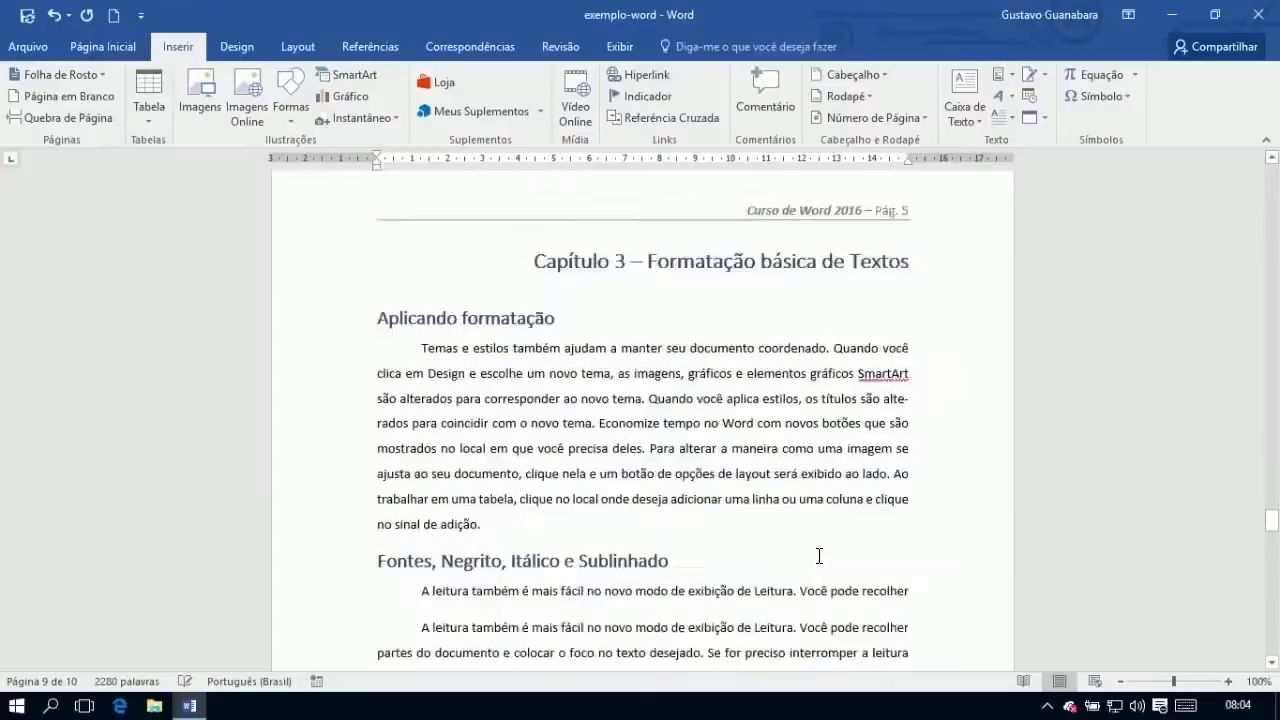
pyautogui.scroll(-10, 820, 557)
pyautogui.scroll(5, 820, 557)
pyautogui.scroll(15, 818, 557)
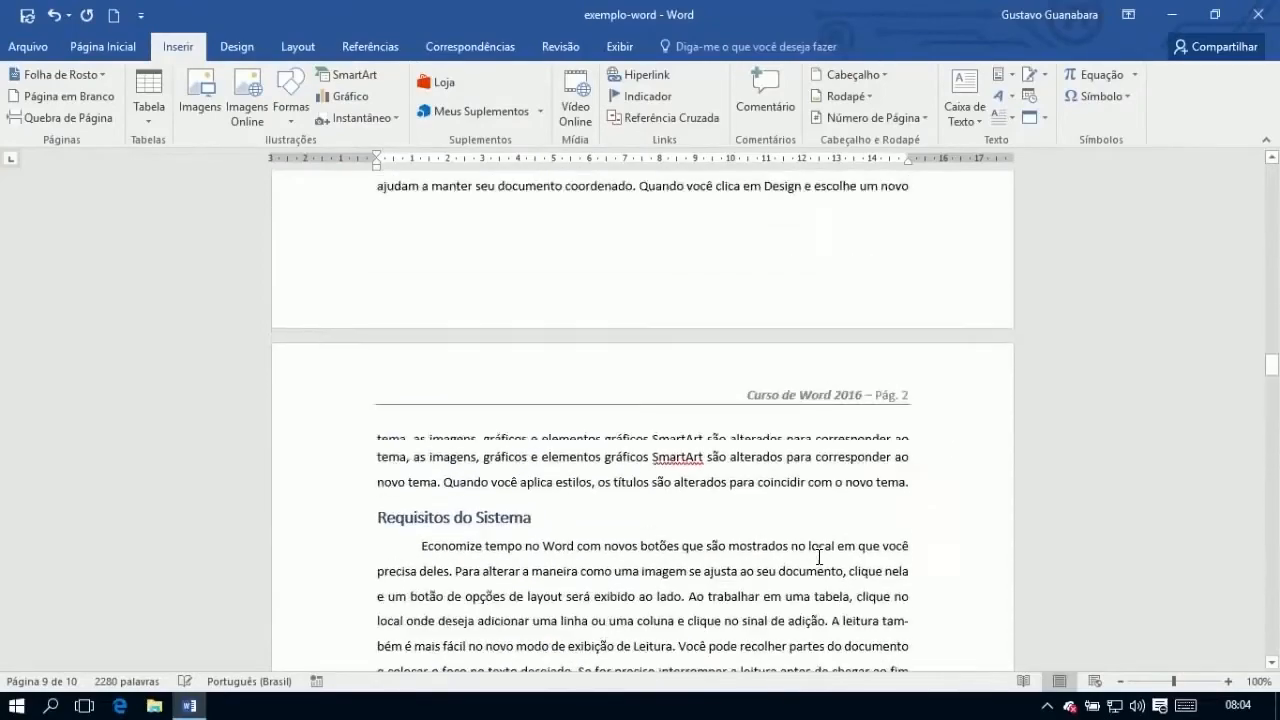
pyautogui.scroll(8, 818, 557)
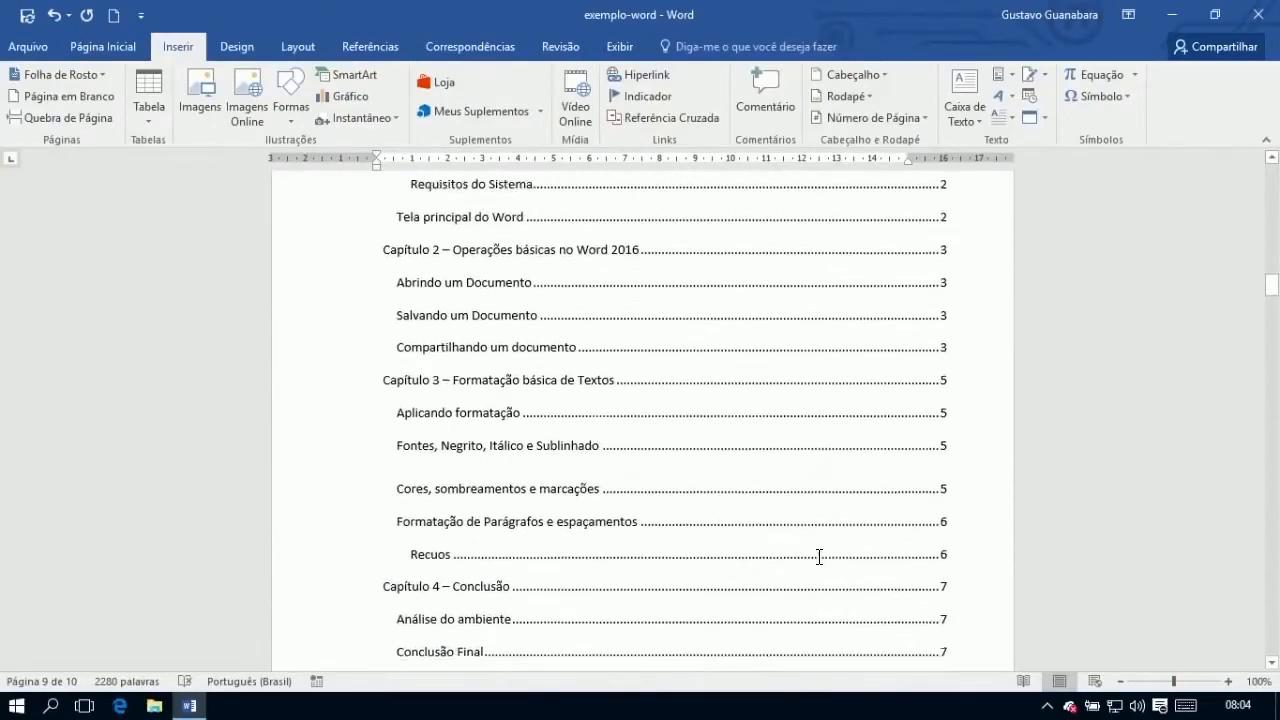
pyautogui.scroll(-1, 818, 557)
# Update only the page numbers of the Sumário and check the entry for "Cores, sombreamentos e marcações"
pyautogui.click(484, 421)
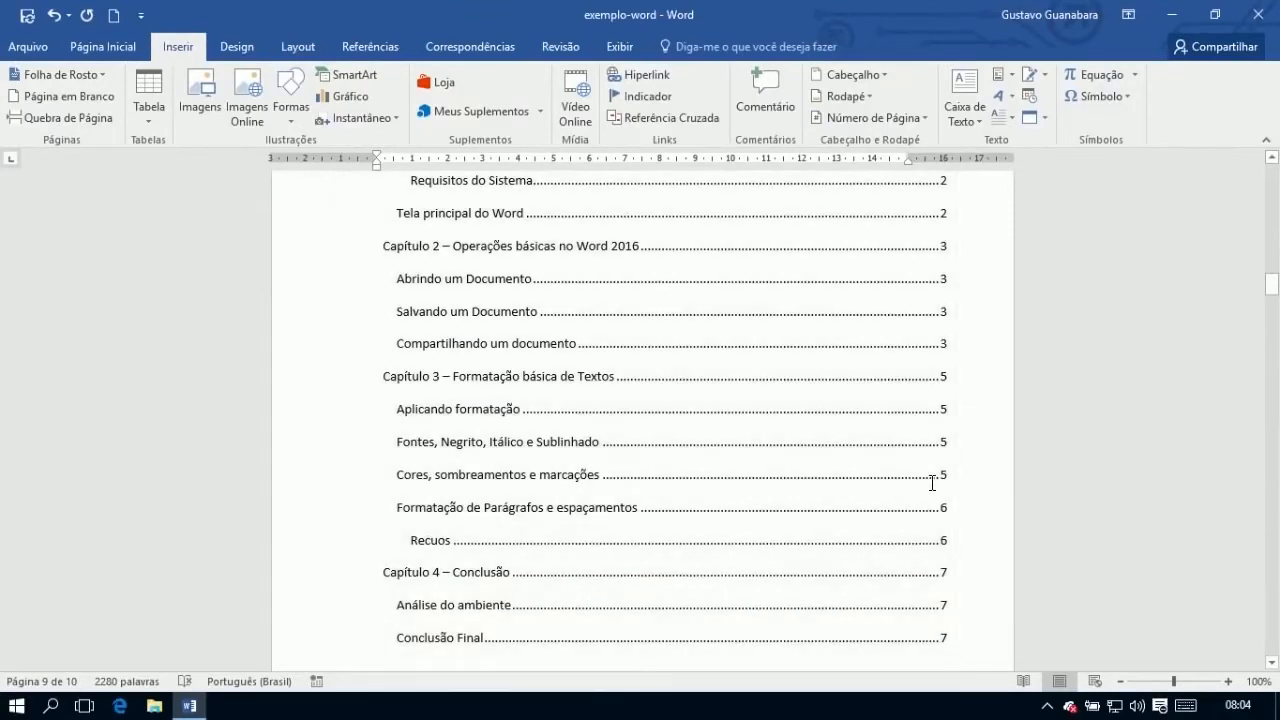
pyautogui.click(796, 490)
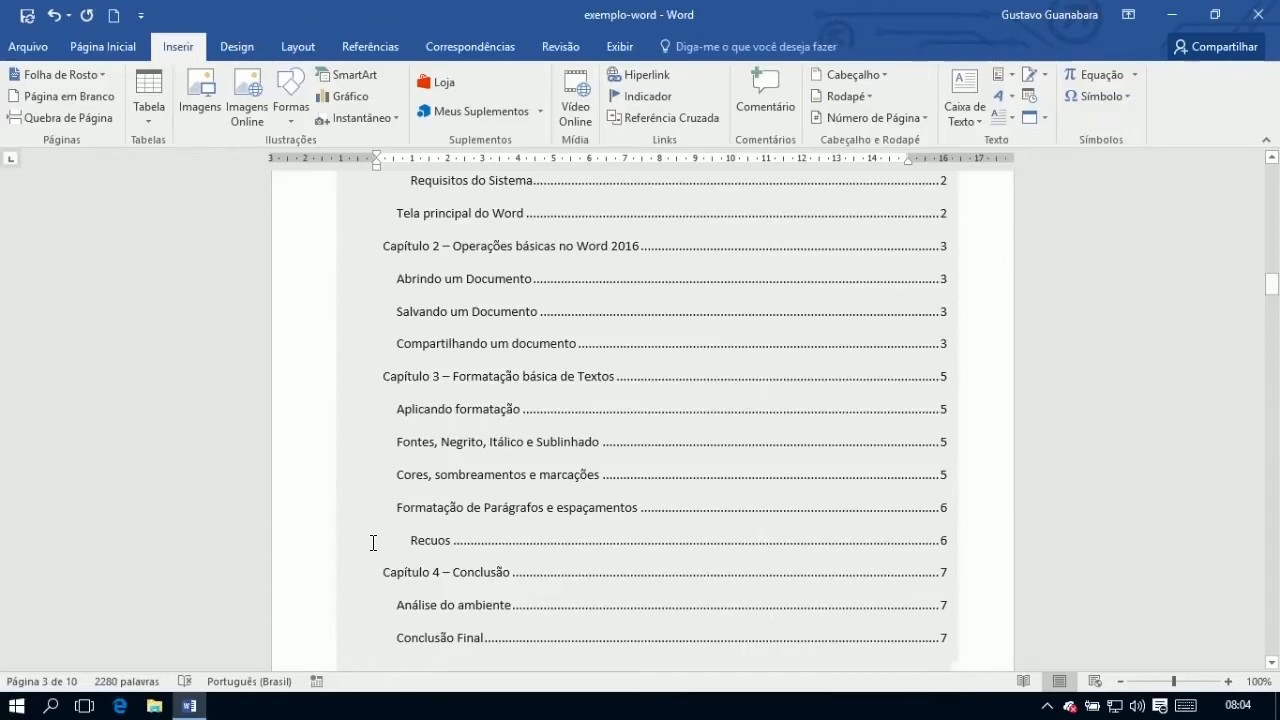
pyautogui.click(373, 543)
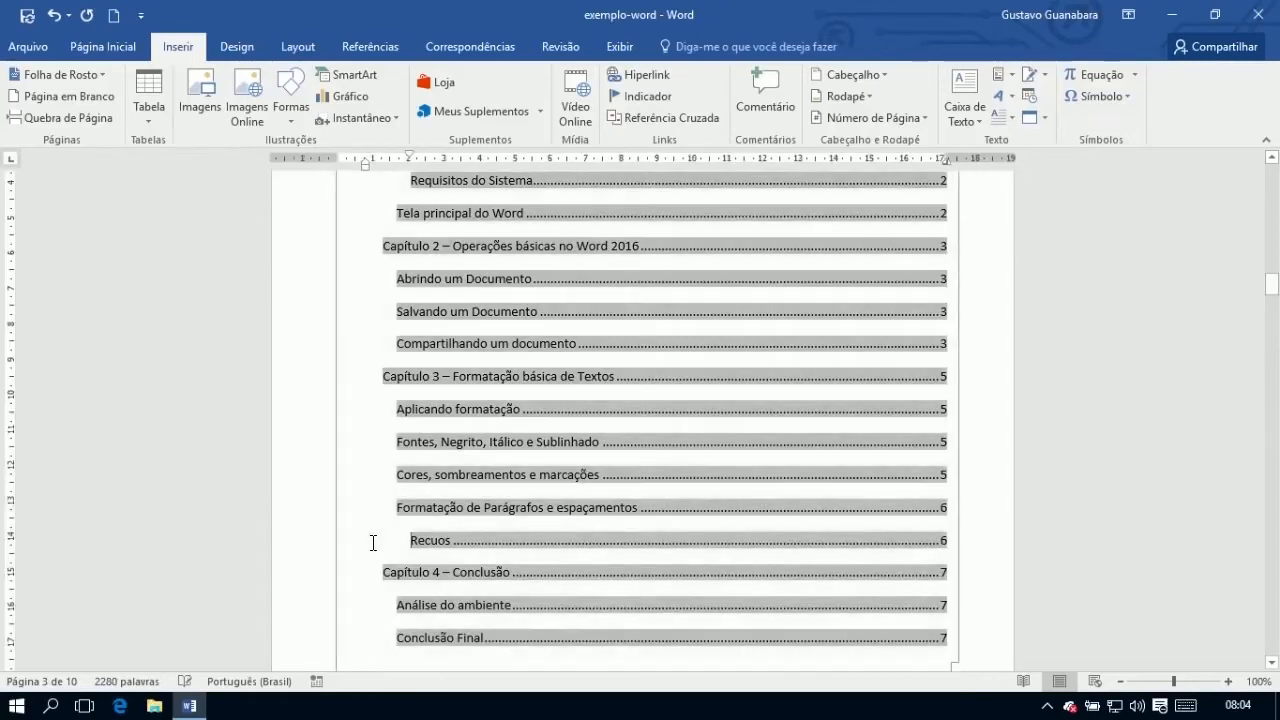
pyautogui.click(370, 47)
pyautogui.click(112, 100)
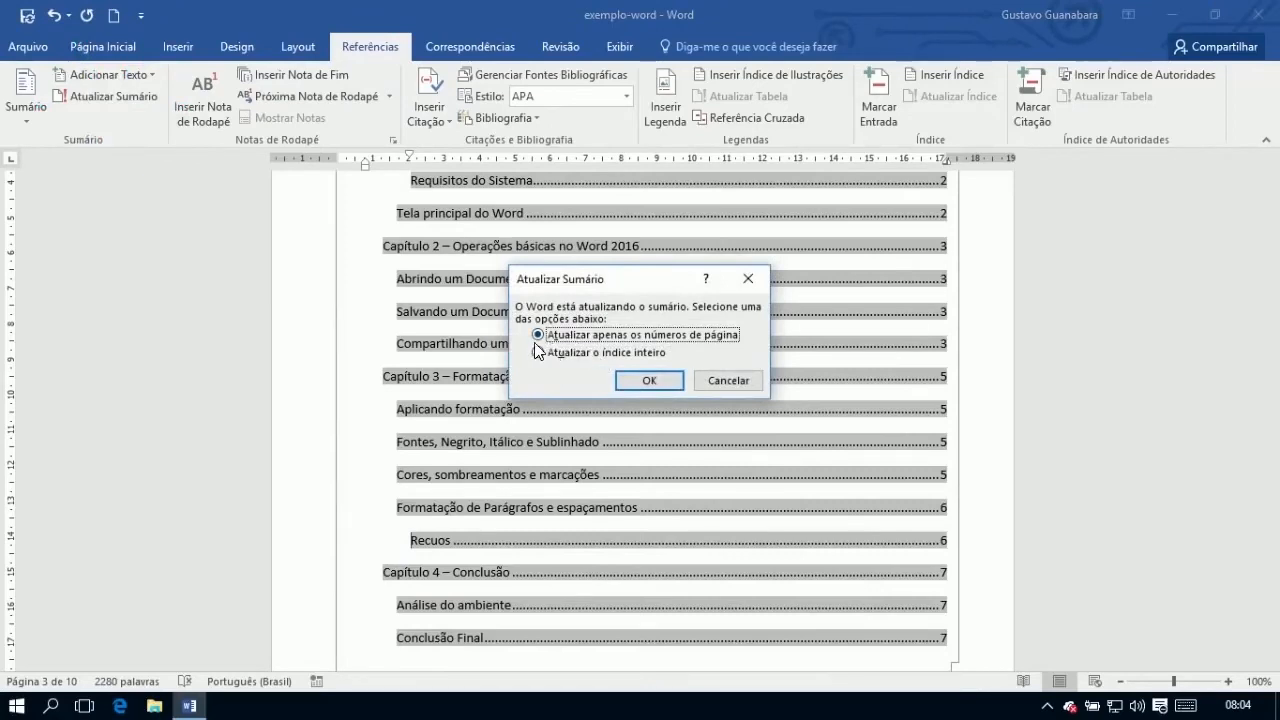
pyautogui.click(648, 382)
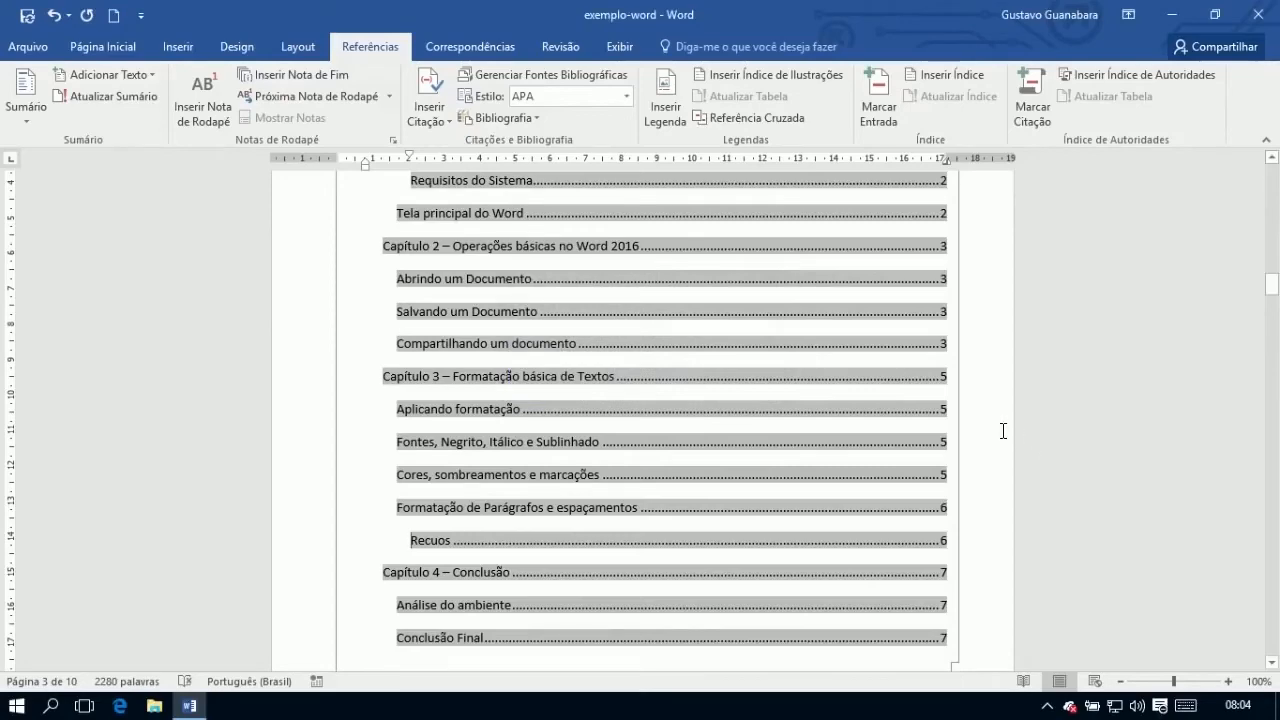
pyautogui.scroll(-2, 314, 457)
pyautogui.scroll(4, 314, 460)
pyautogui.scroll(-2, 314, 457)
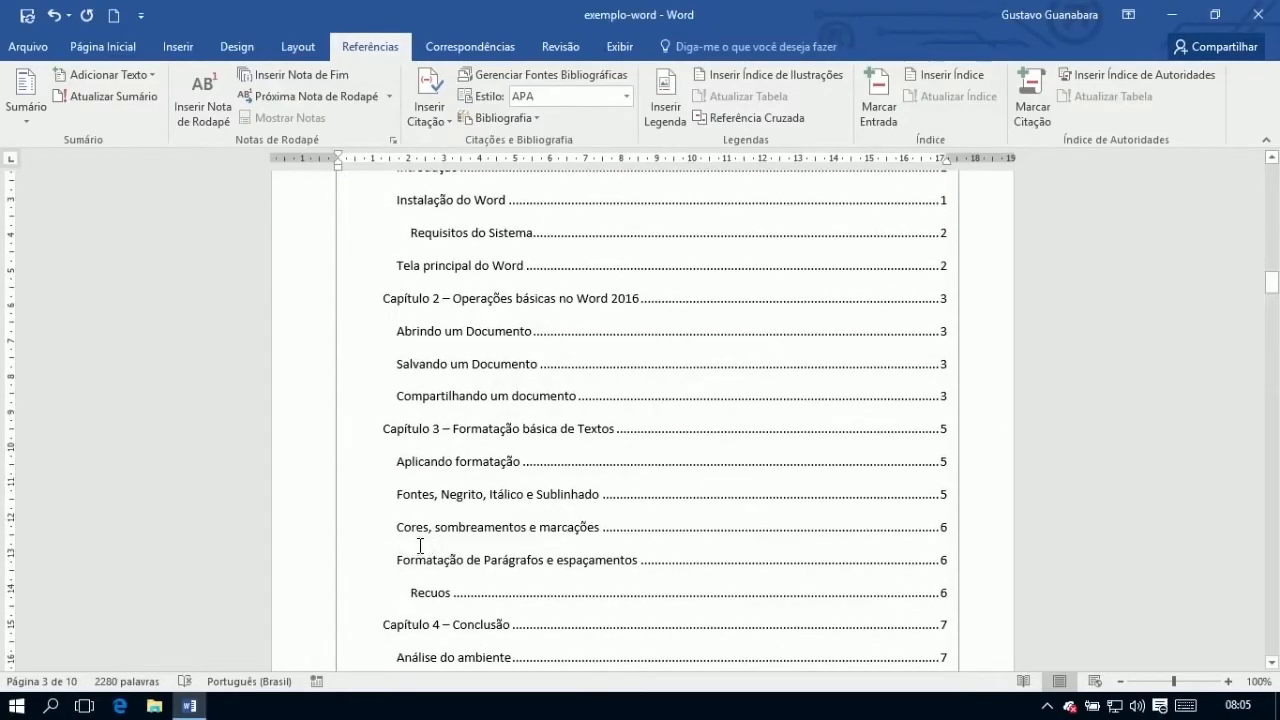
pyautogui.click(459, 527)
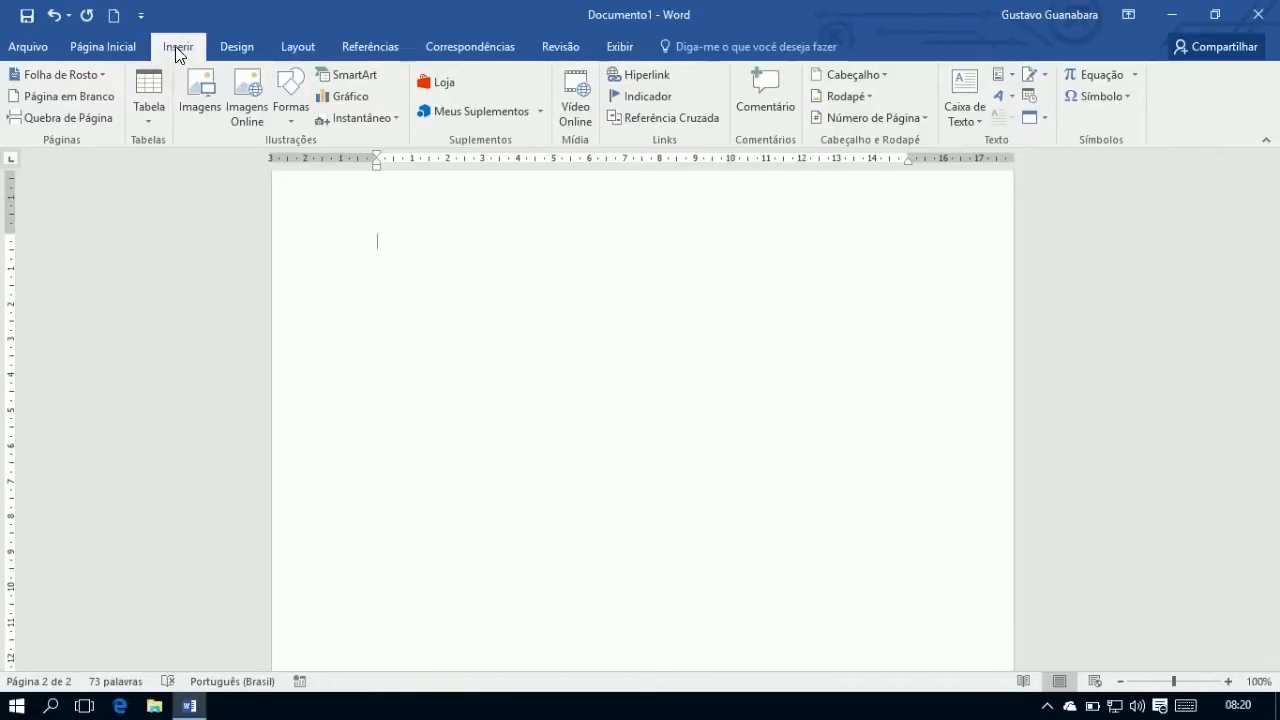
# Insert a table with four columns and one row on page 2 of Documento1
pyautogui.click(144, 93)
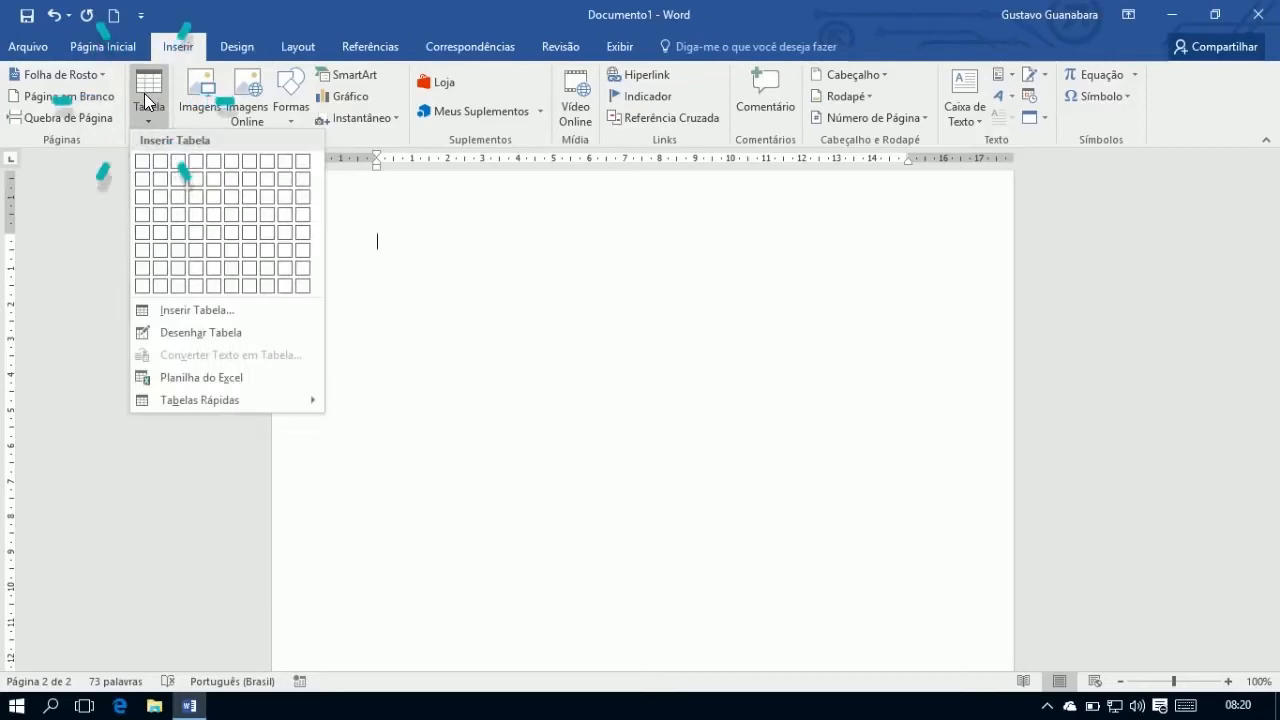
pyautogui.click(204, 163)
# Try creating a second four-column table below the first from a line of five tab-separated plus signs, and undo it
pyautogui.click(398, 420)
pyautogui.press('Return')
pyautogui.press('Return')
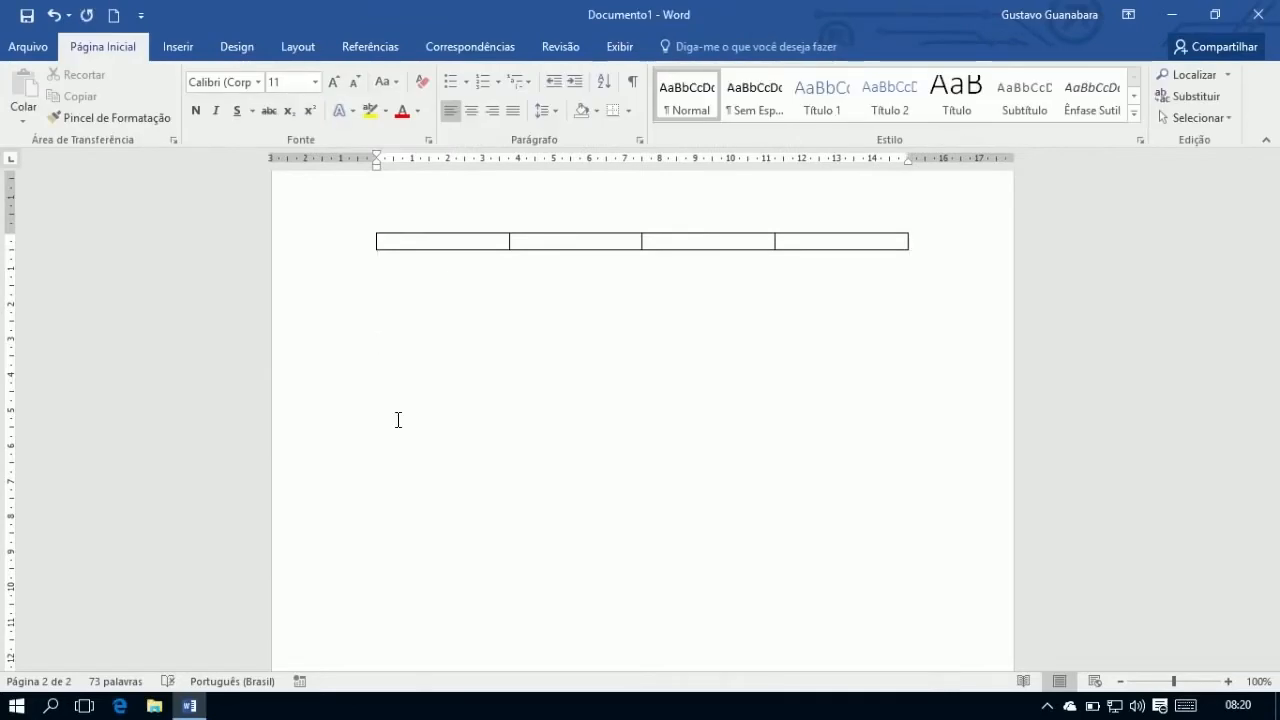
pyautogui.write('+\t+')
pyautogui.press('Tab')
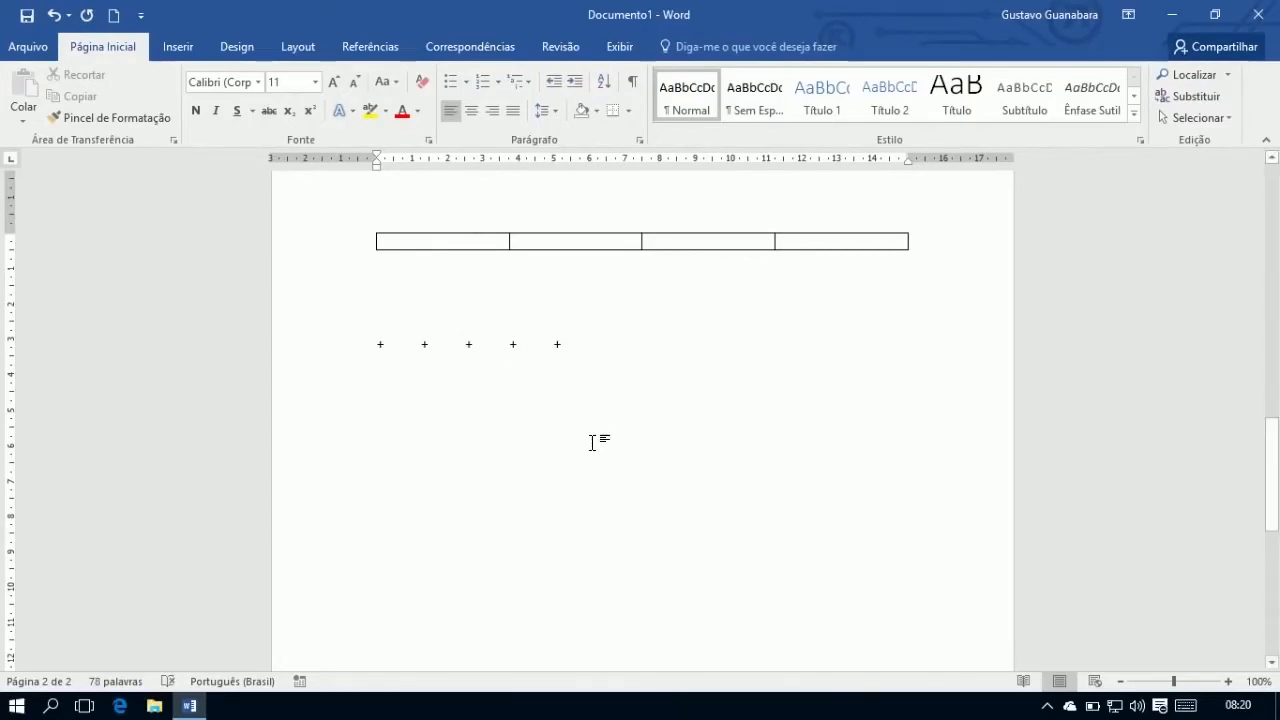
pyautogui.press('Return')
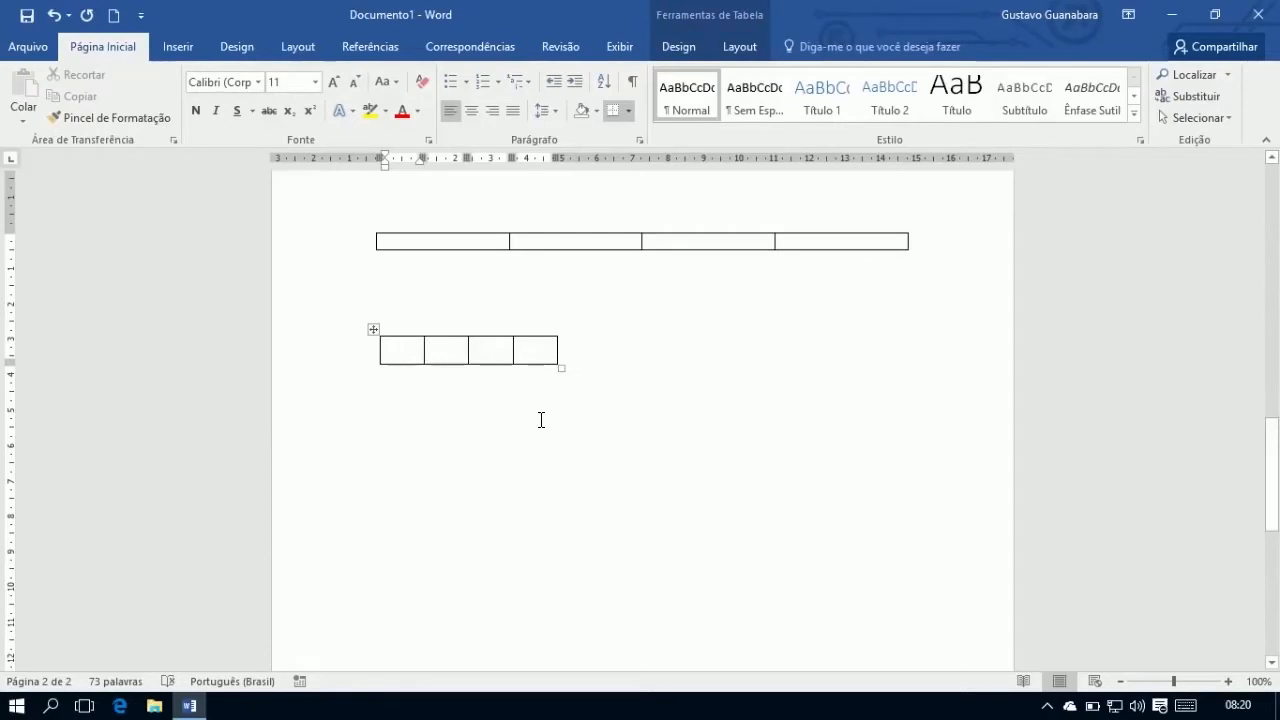
pyautogui.hotkey('ctrl', 'z')
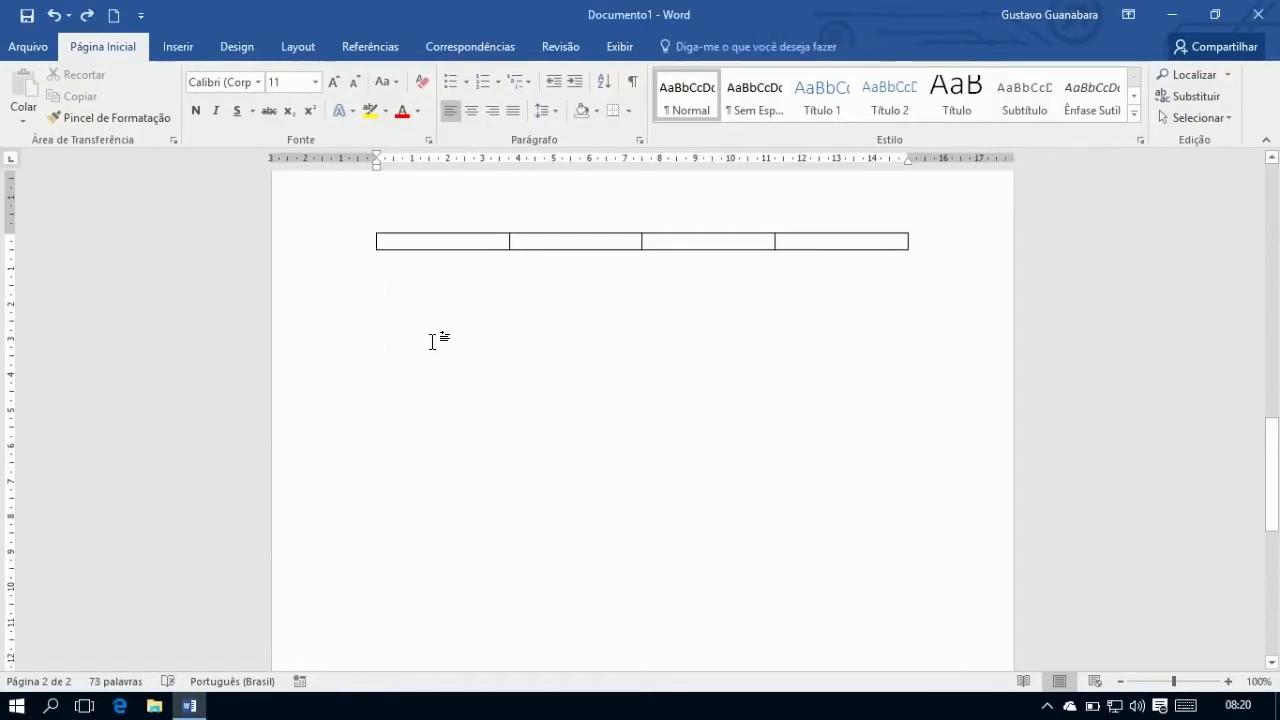
# Fill the table header with Nome, Nota 1, Nota 2 and Situação, and add the first student's row with 8,5, 3,5 and Razoável
pyautogui.press('Up')
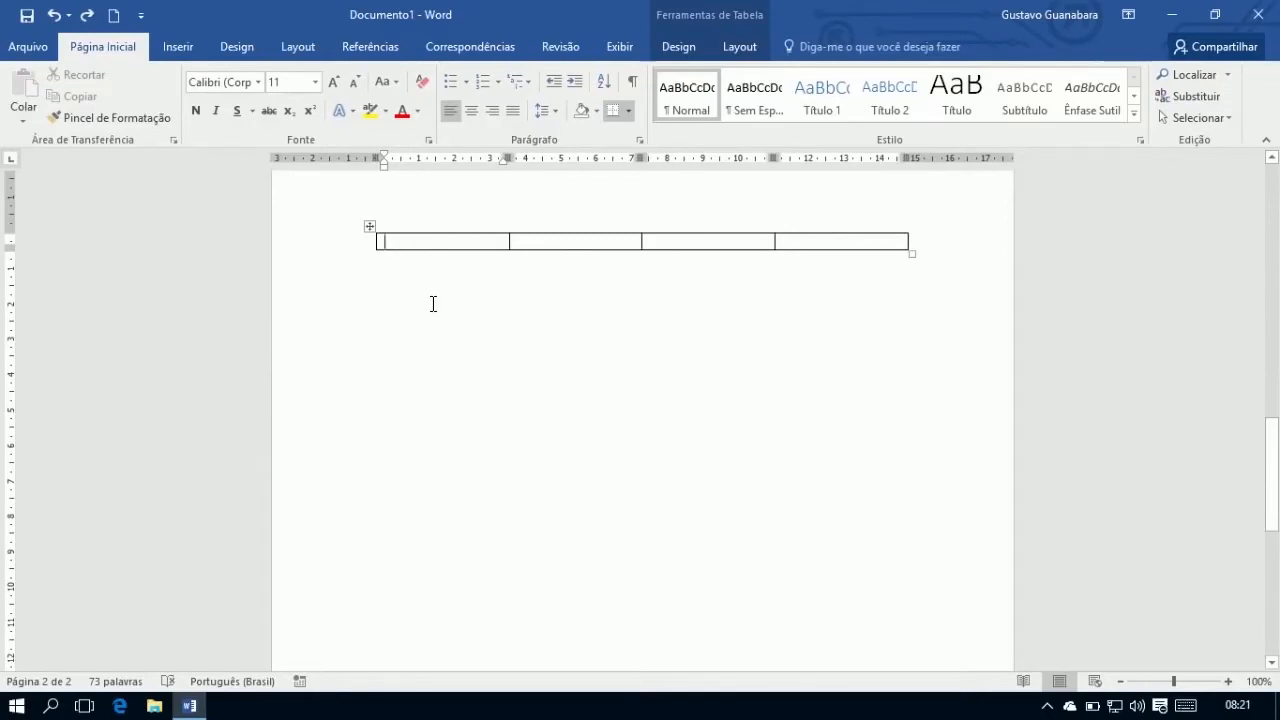
pyautogui.write('Nome')
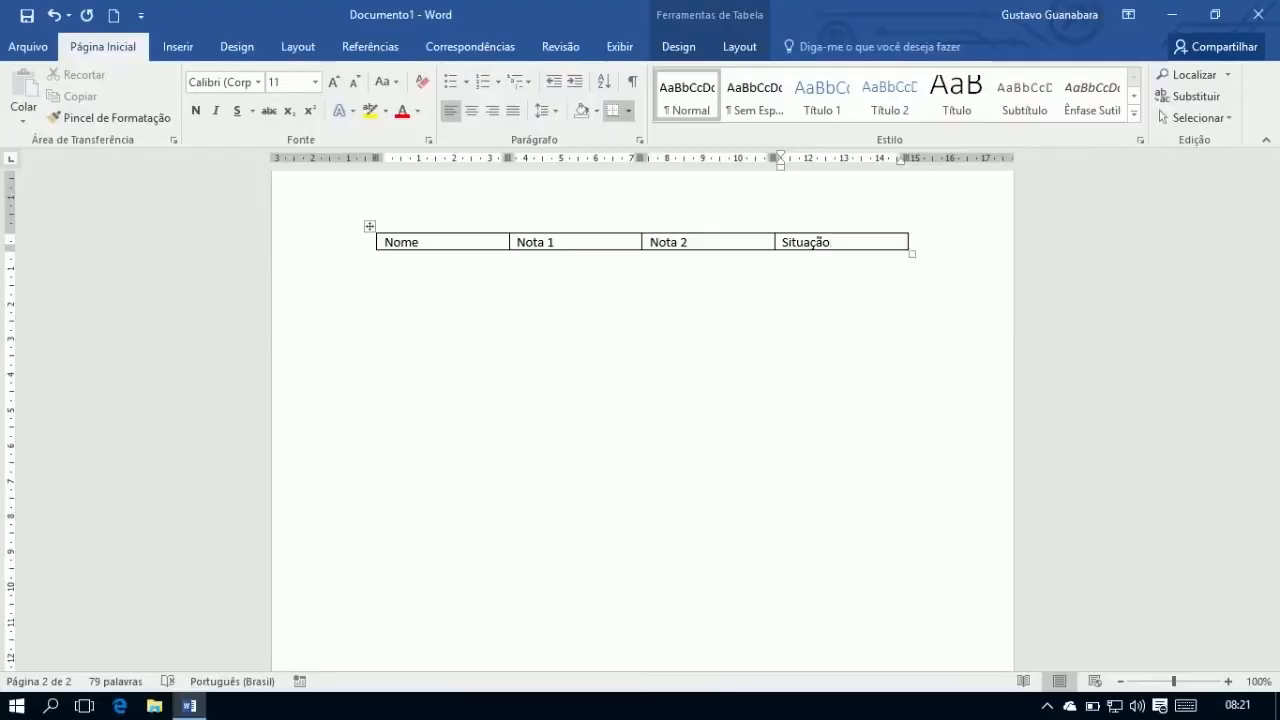
pyautogui.press('Tab')
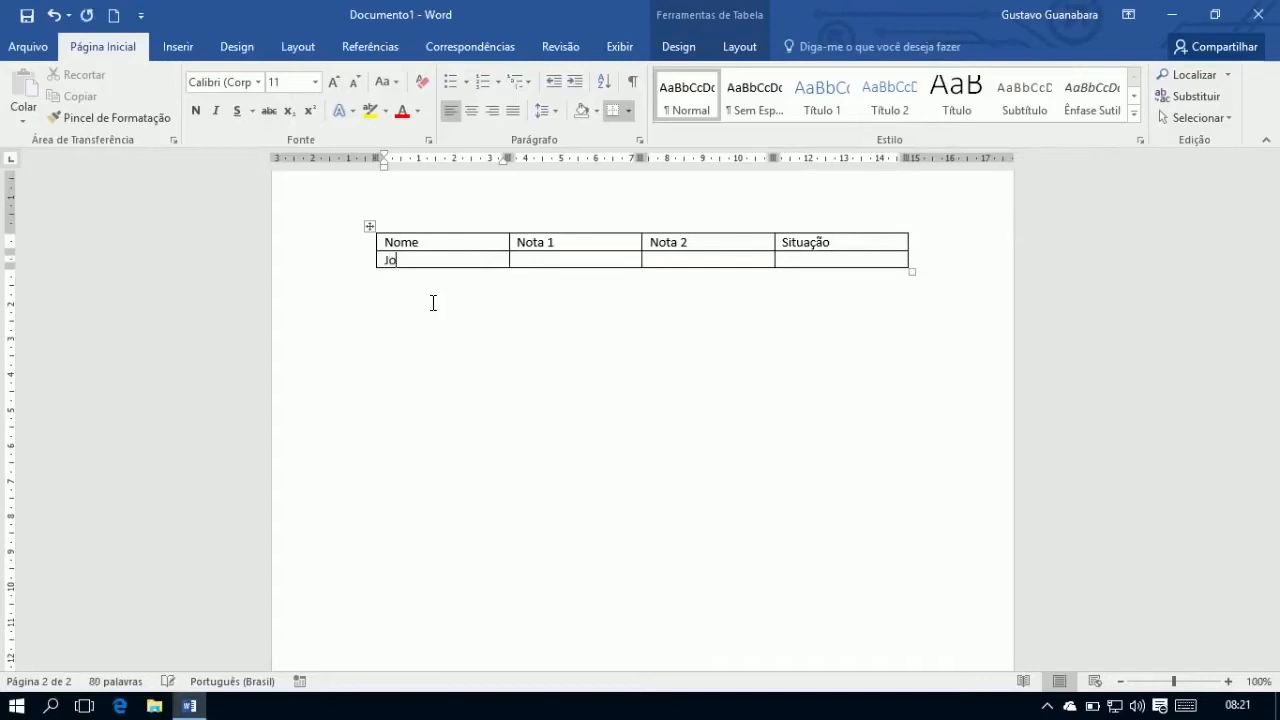
pyautogui.press('Tab')
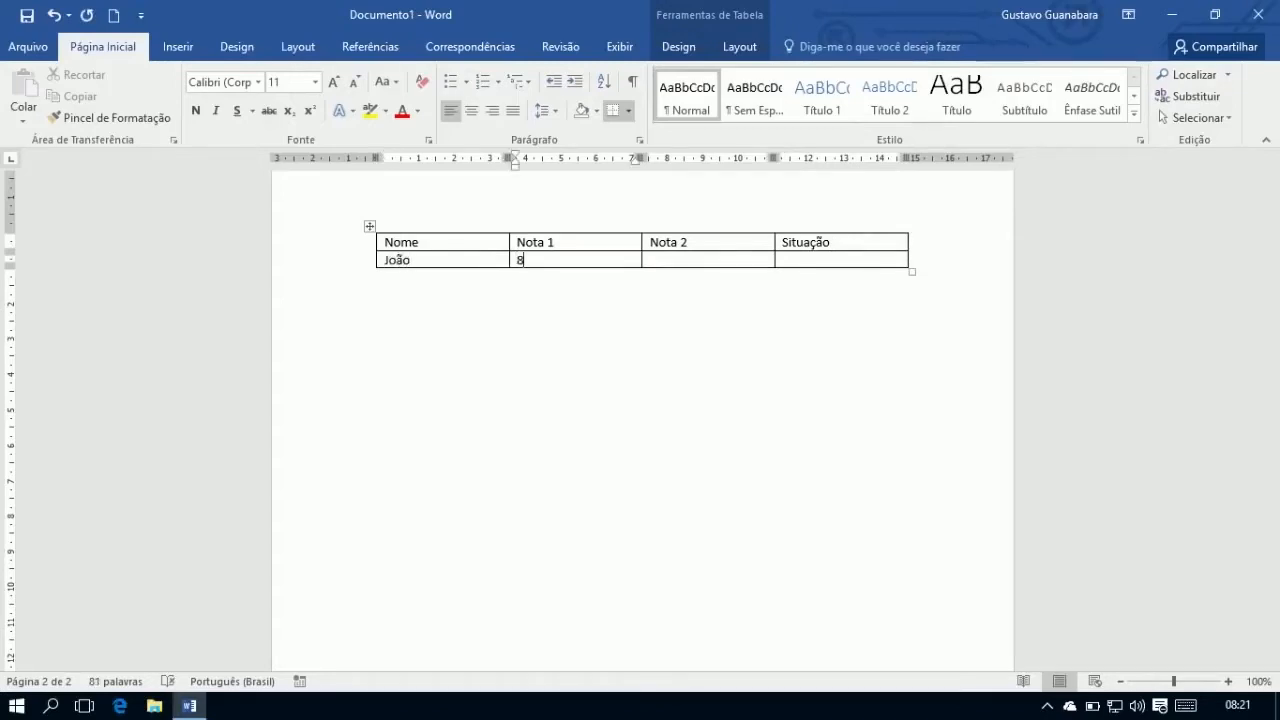
pyautogui.press('Tab')
pyautogui.press('Tab')
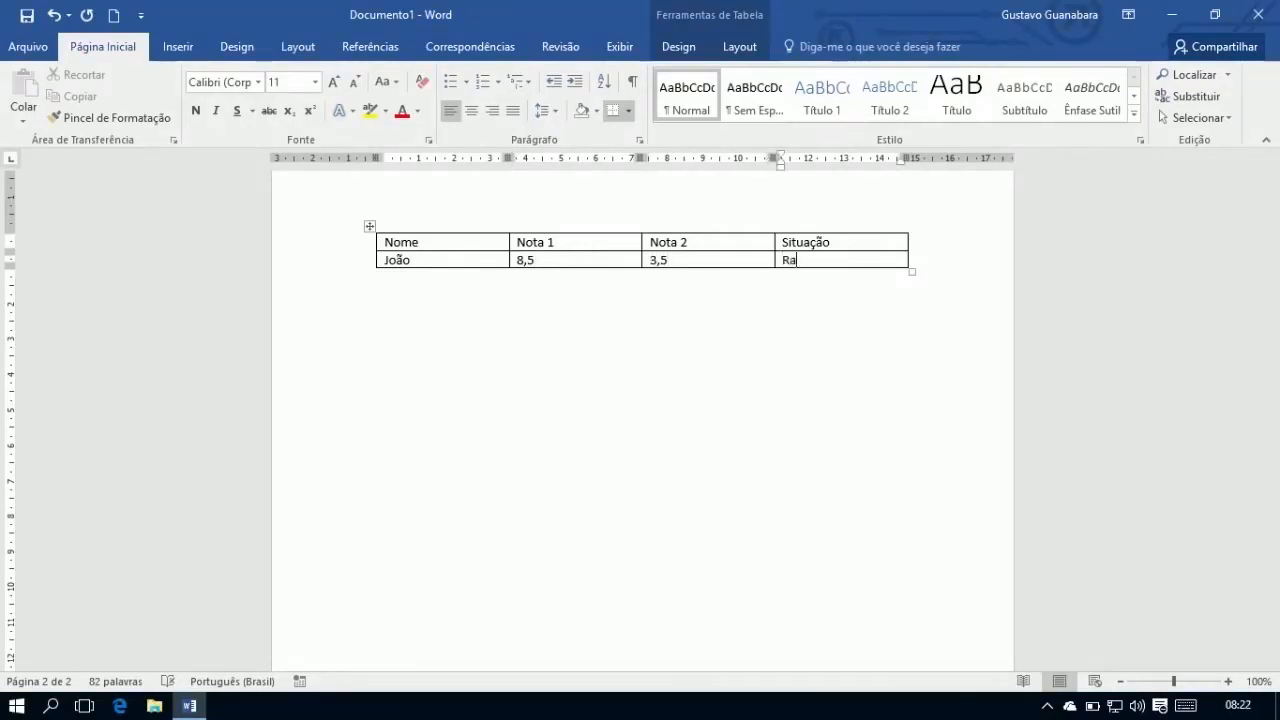
# Add the second student's row to the table with the name, grades 10,0 and 9,5, and situation Ótima
pyautogui.press('Tab')
pyautogui.write('Maria')
pyautogui.press('Tab')
pyautogui.write('10')
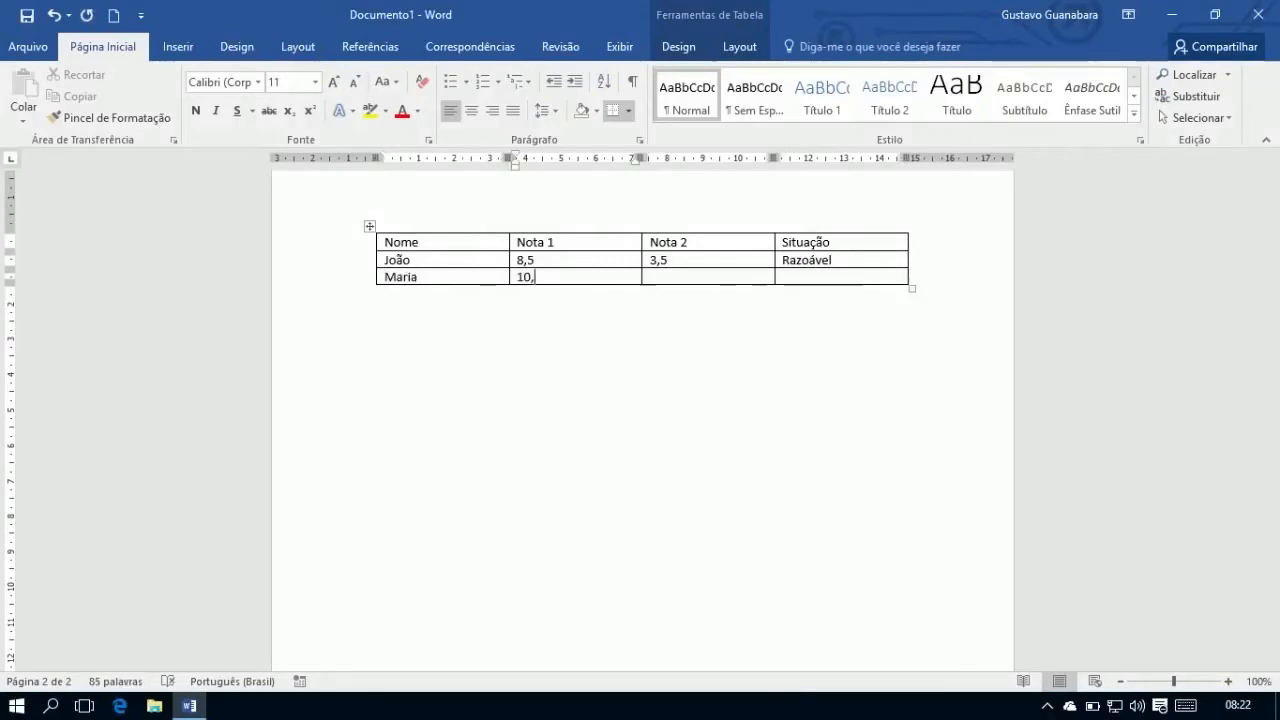
pyautogui.press('Tab')
pyautogui.press('Tab')
pyautogui.write('Ótima')
# Add the third student's row to the table with the name, grades 2,5 and 4,0, and situation Ruim
pyautogui.press('Tab')
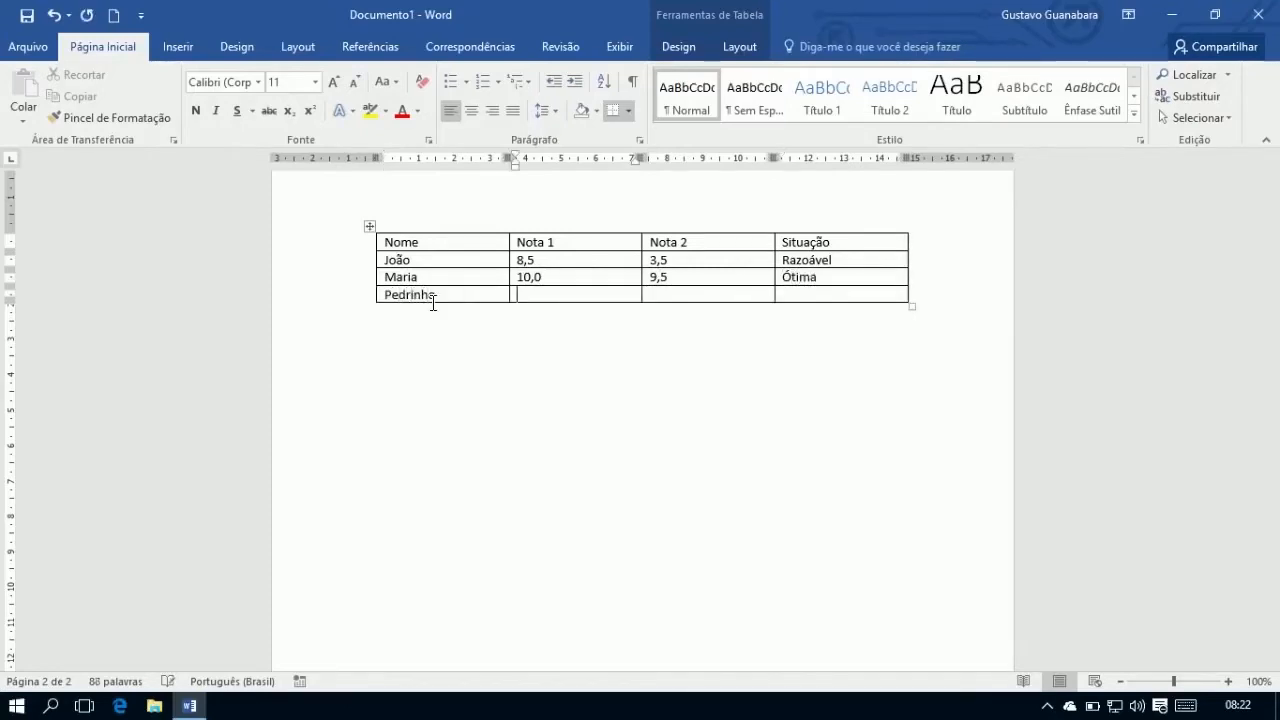
pyautogui.press('Tab')
pyautogui.write('4,0')
pyautogui.press('Tab')
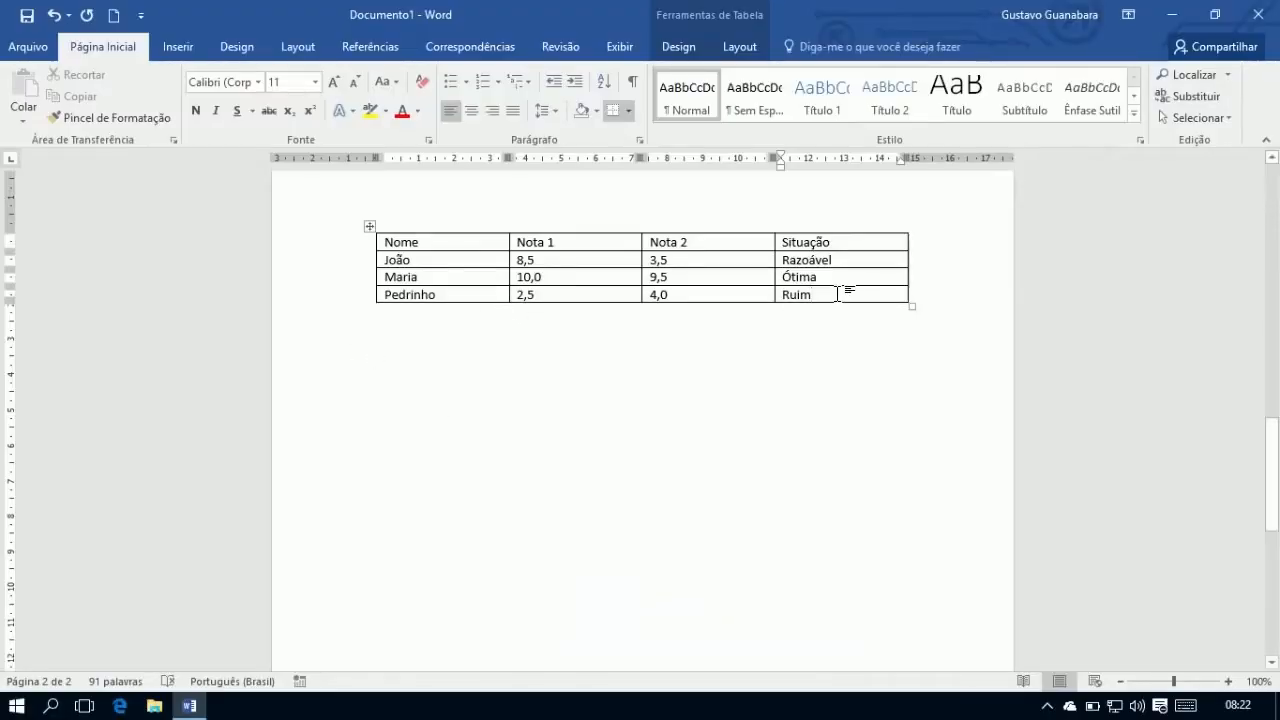
# Apply the simple table style with a bold uppercase header row and first column to the whole grades table
pyautogui.moveTo(852, 298); pyautogui.dragTo(480, 238)
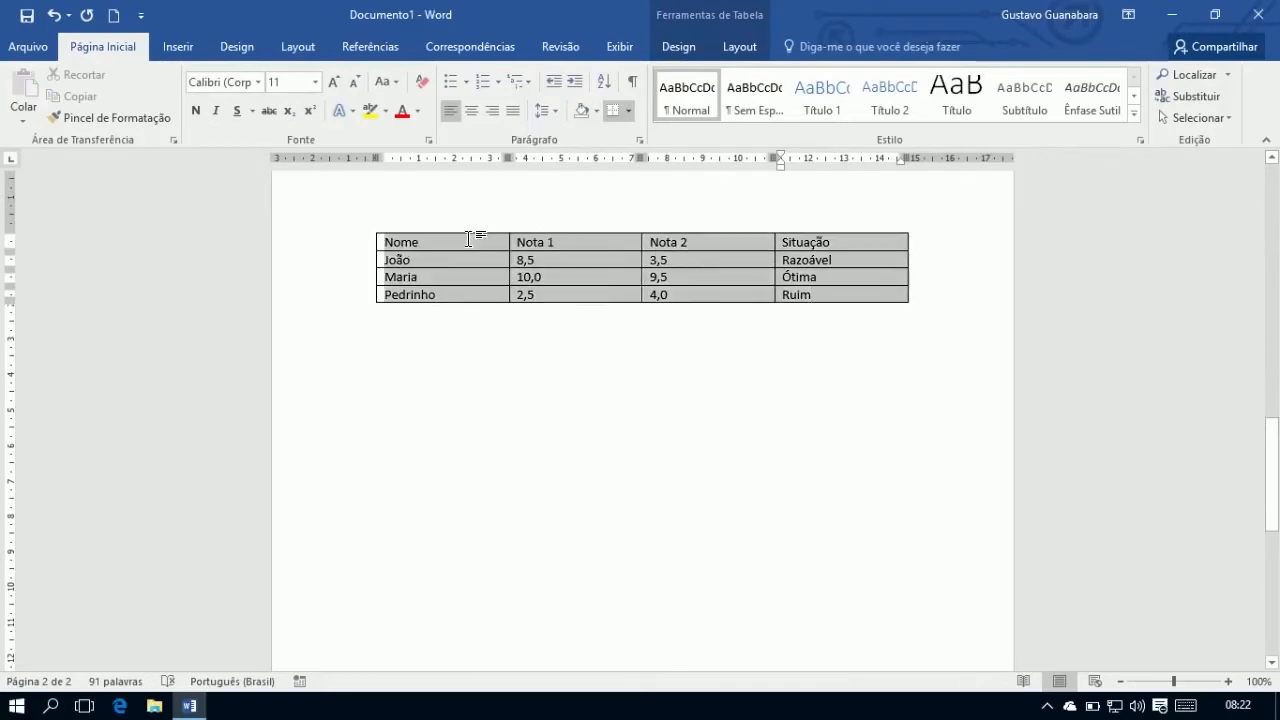
pyautogui.click(546, 437)
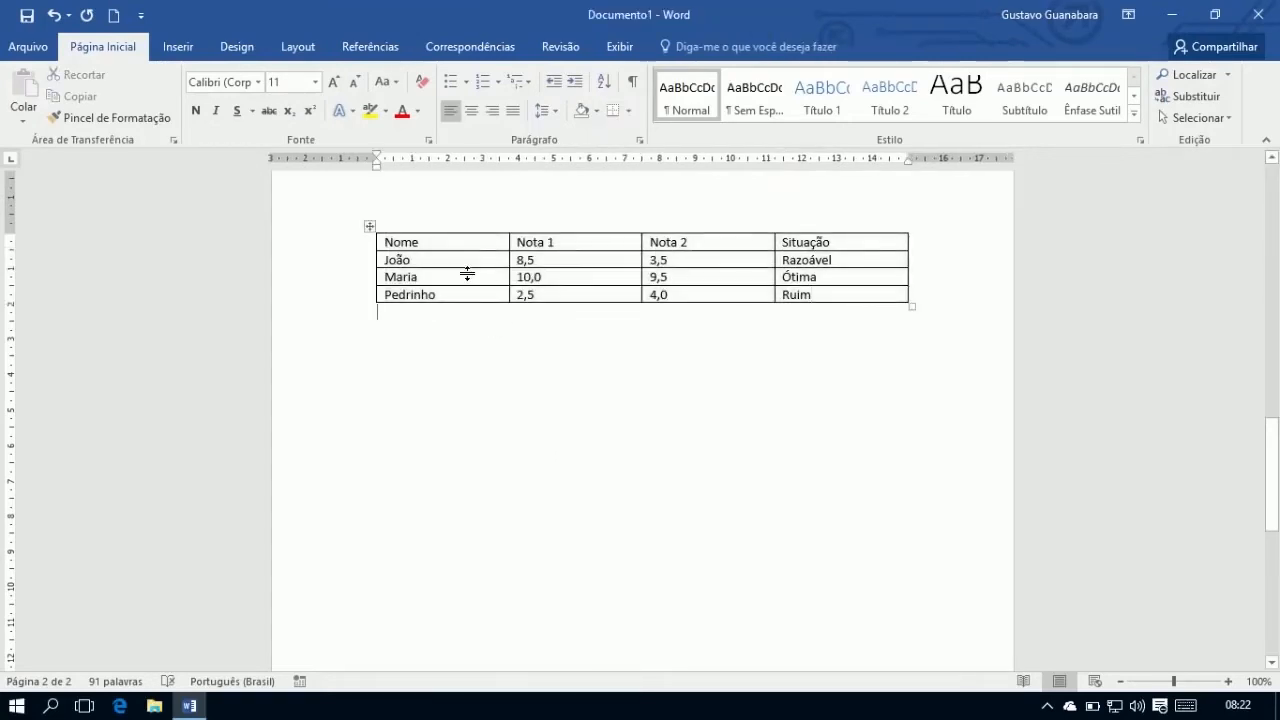
pyautogui.click(369, 227)
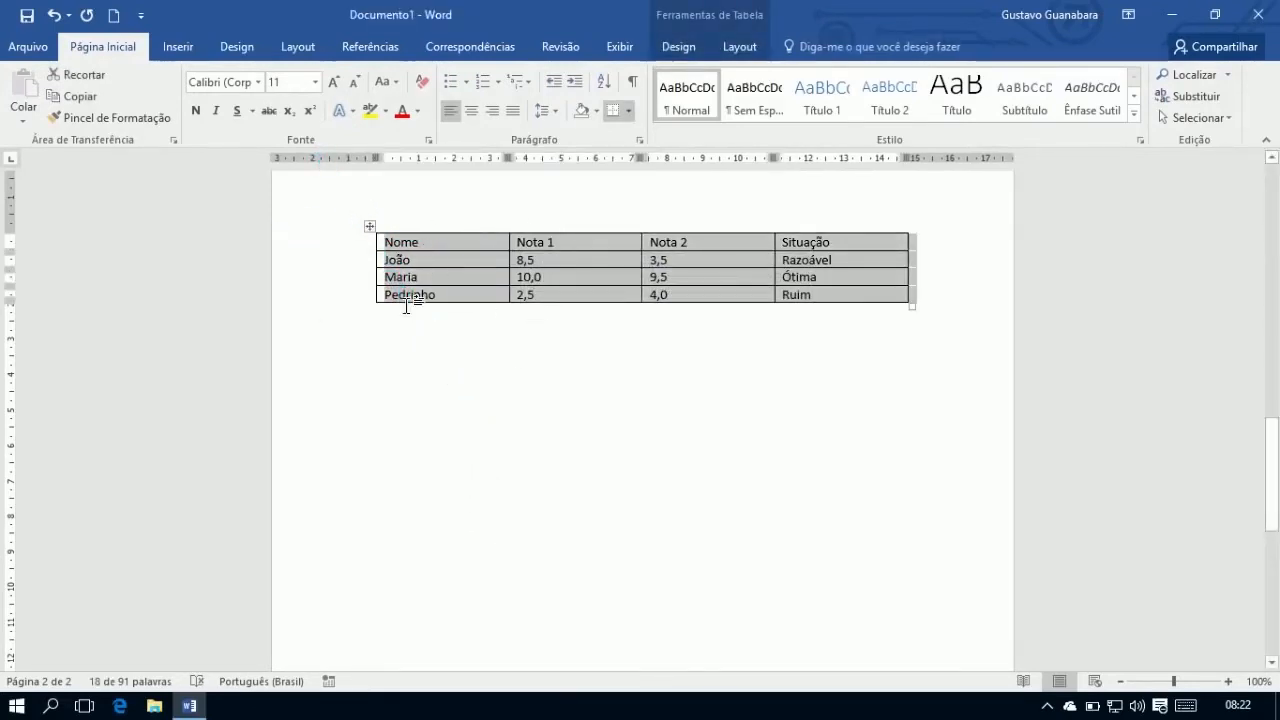
pyautogui.click(676, 49)
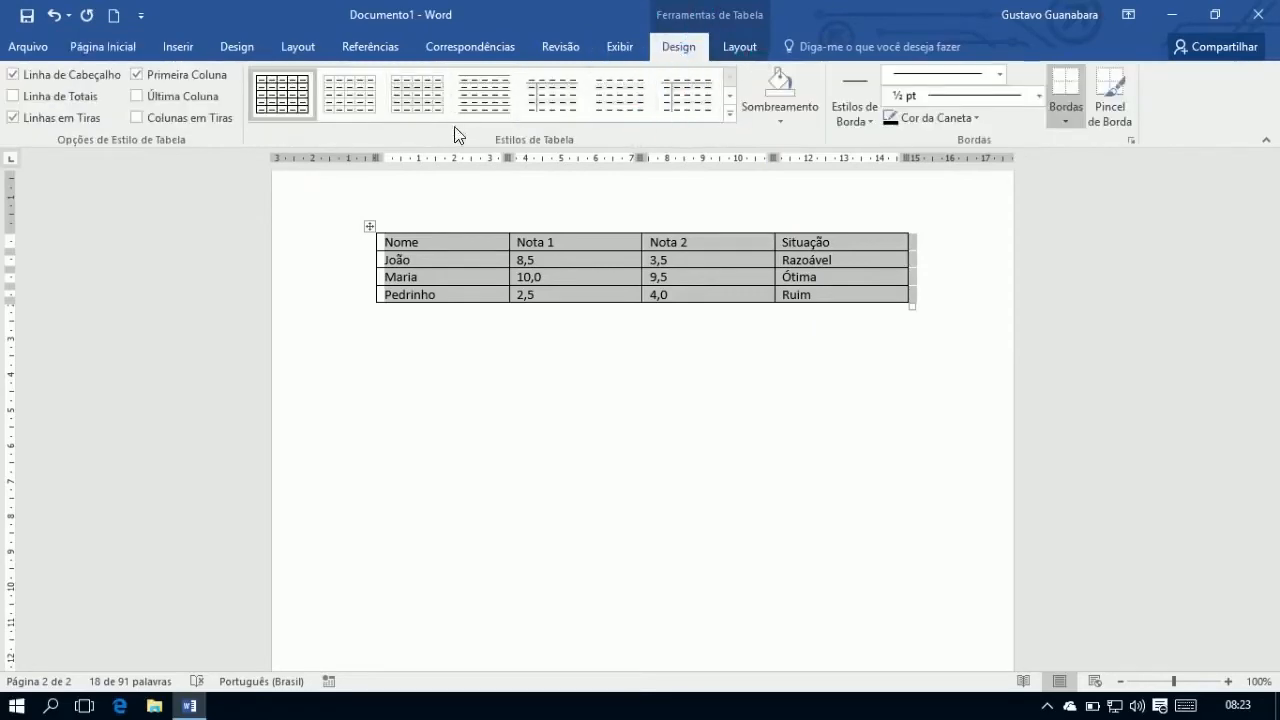
pyautogui.click(552, 104)
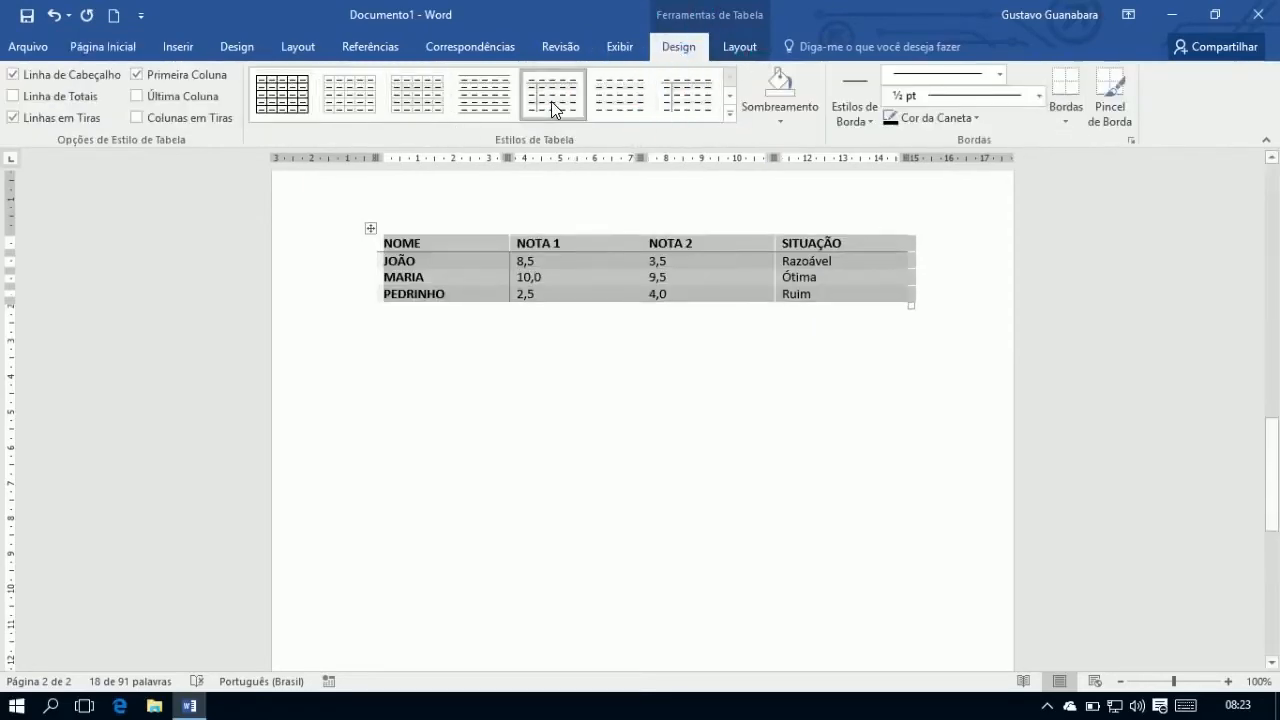
pyautogui.click(545, 376)
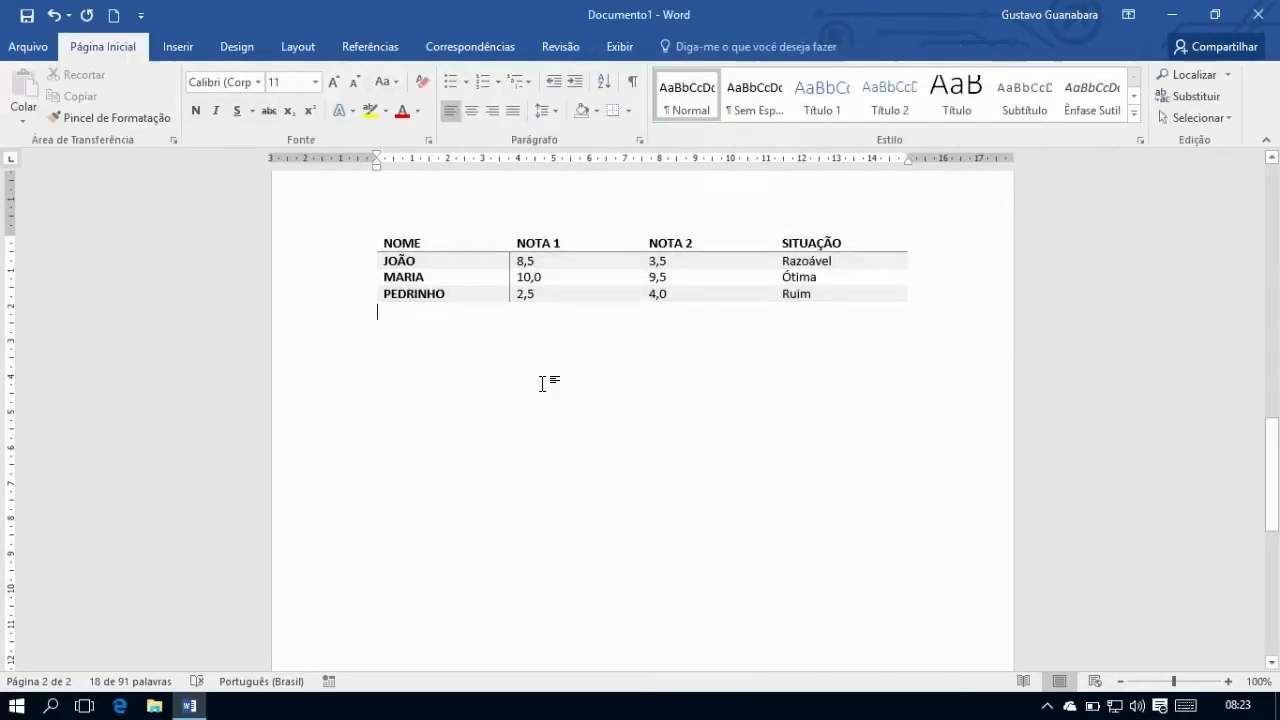
# Apply the light green style from the first row of Tabelas de Grade to the whole grades table
pyautogui.click(371, 228)
pyautogui.click(679, 47)
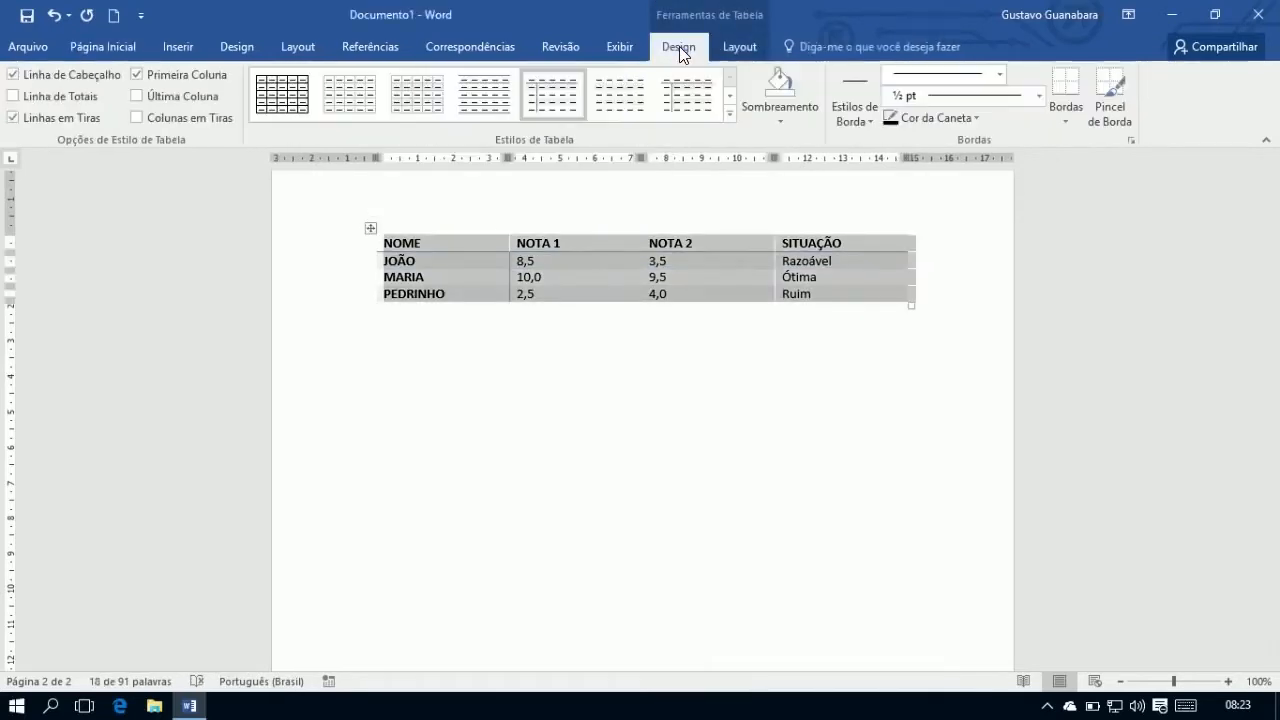
pyautogui.click(729, 114)
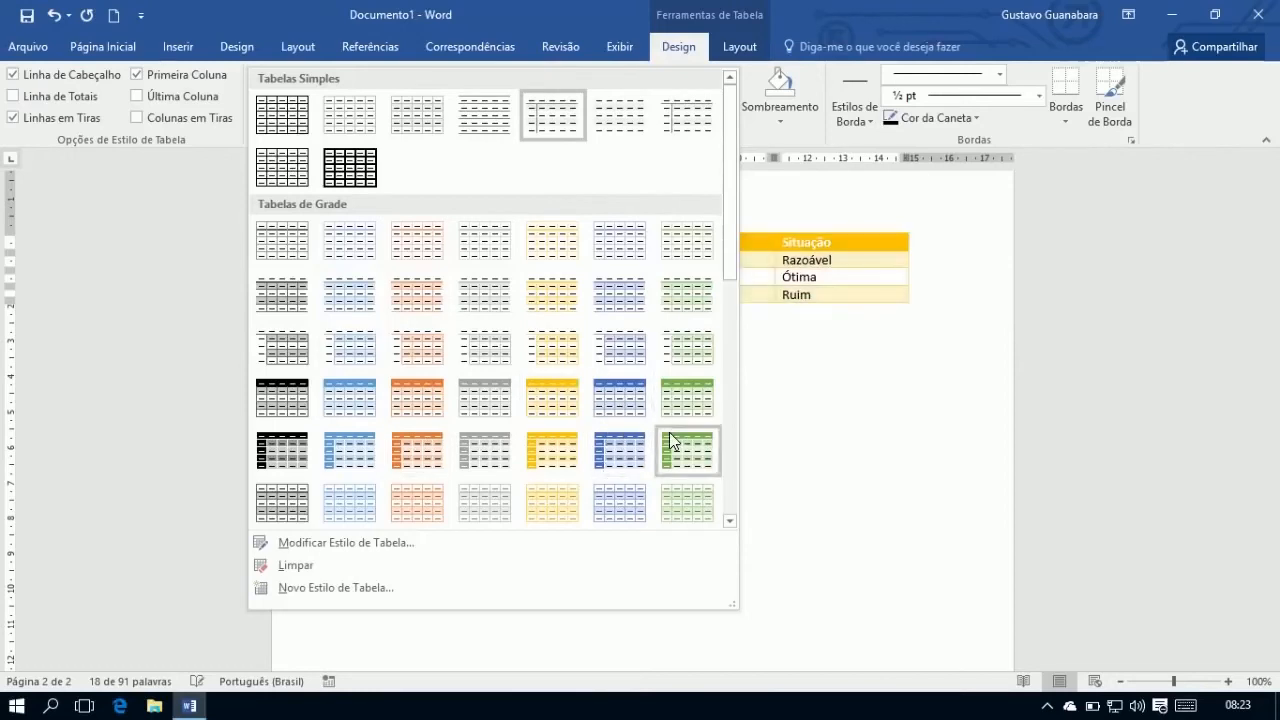
pyautogui.click(714, 236)
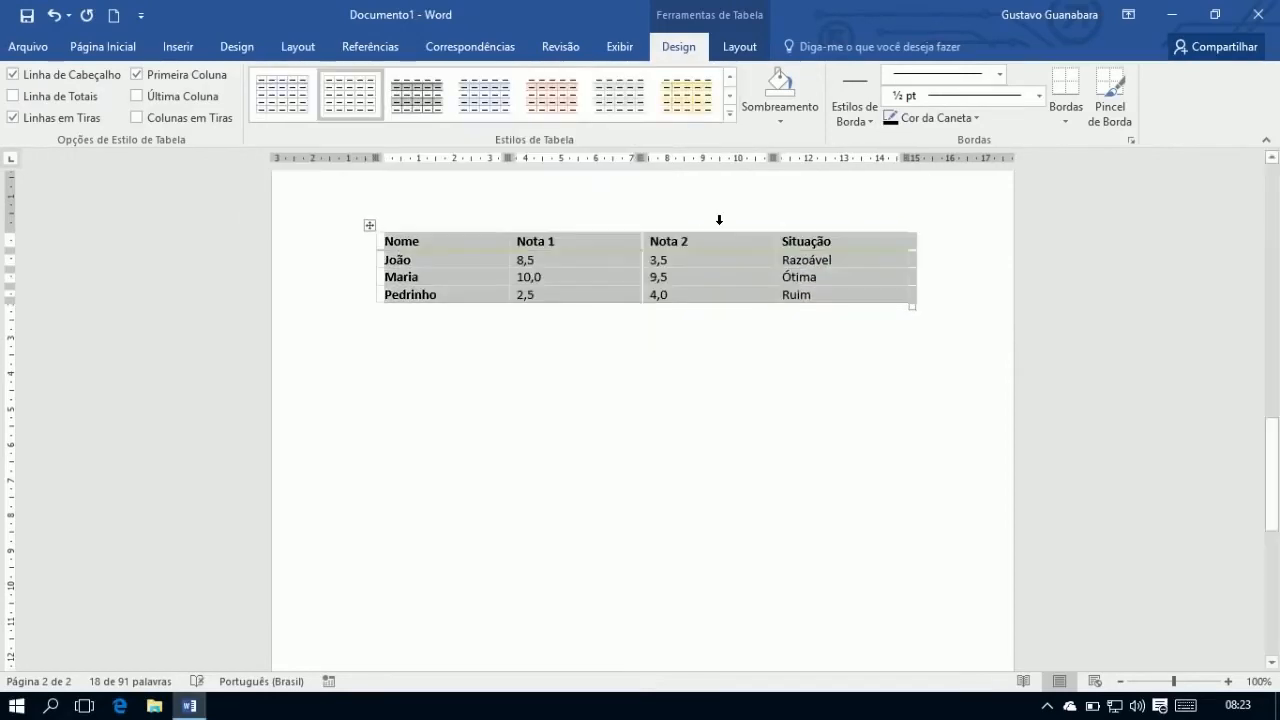
# Apply the solid black style from Tabelas de Lista to the grades table
pyautogui.click(729, 114)
pyautogui.moveTo(731, 193); pyautogui.dragTo(737, 498)
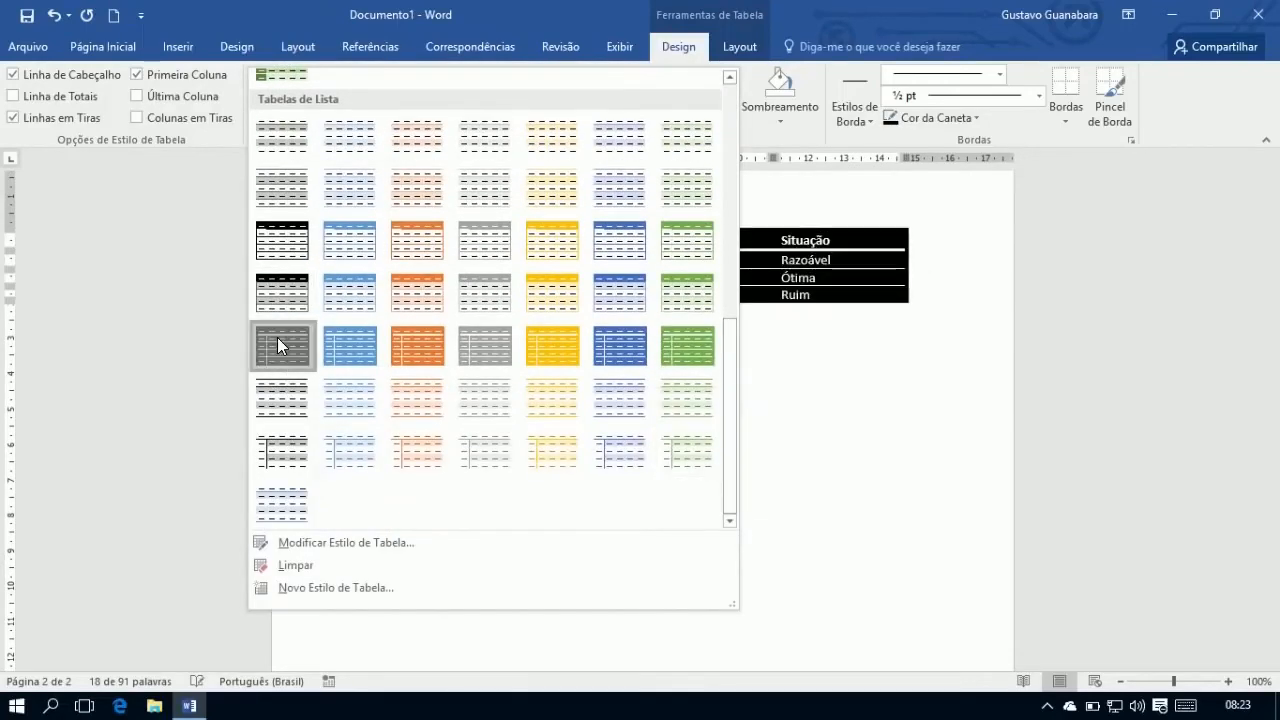
pyautogui.click(278, 342)
pyautogui.click(561, 360)
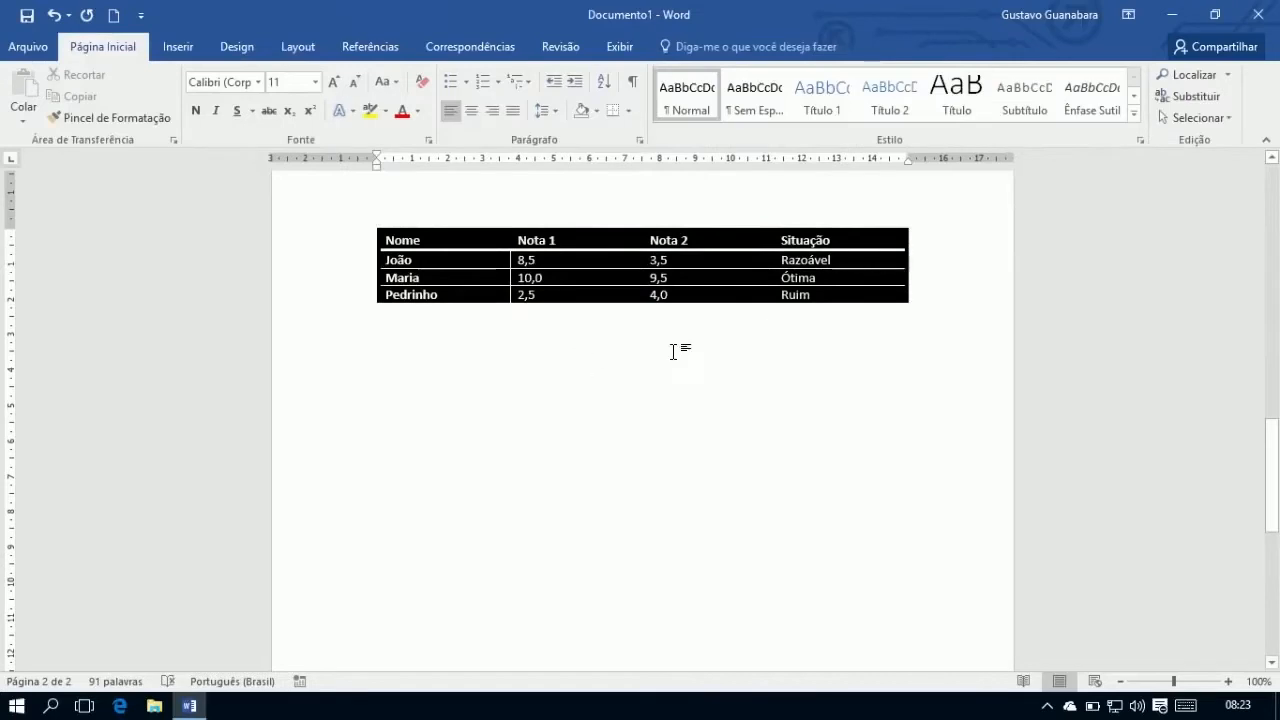
# Apply the solid golden-yellow style from Tabelas de Lista to the whole grades table
pyautogui.click(369, 222)
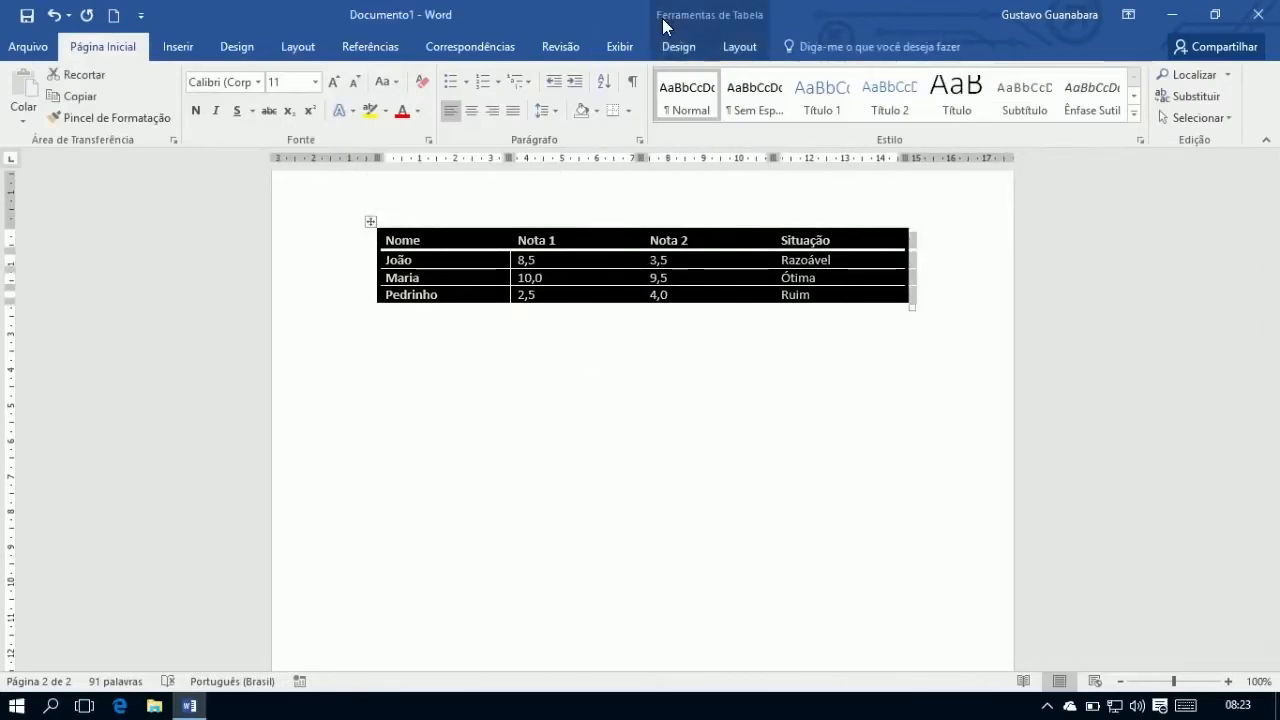
pyautogui.click(671, 42)
pyautogui.click(730, 116)
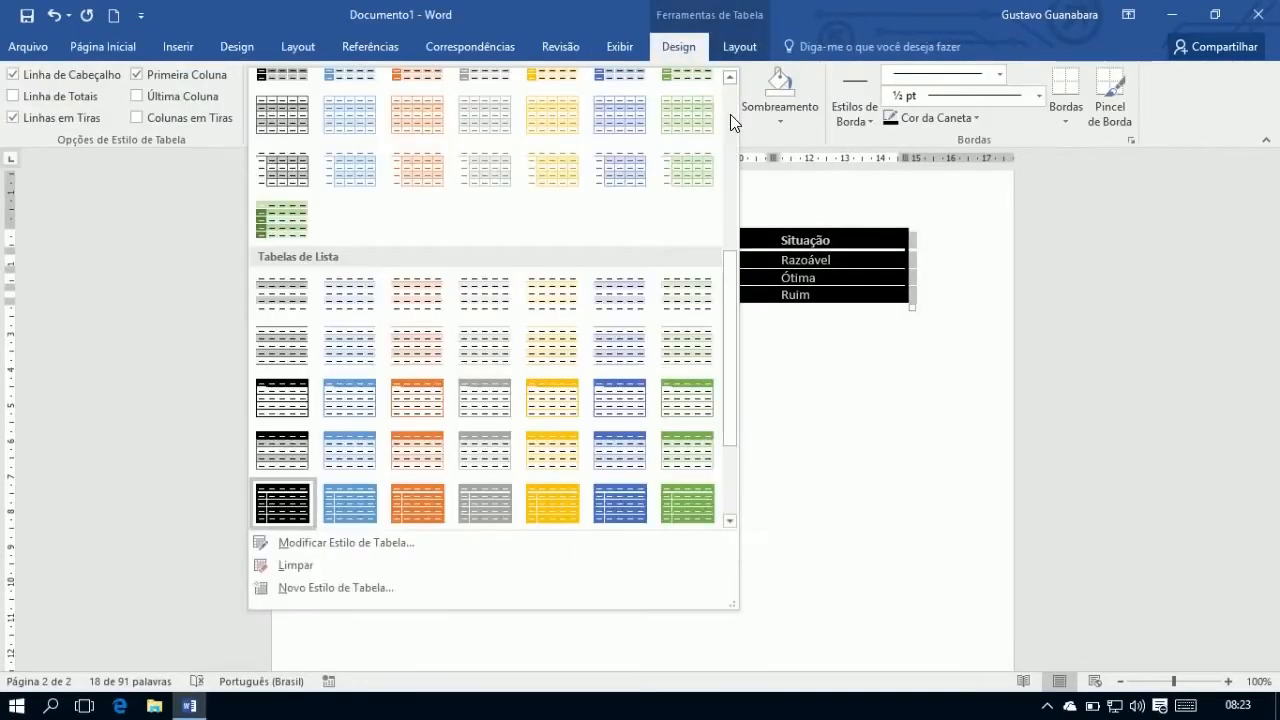
pyautogui.click(558, 500)
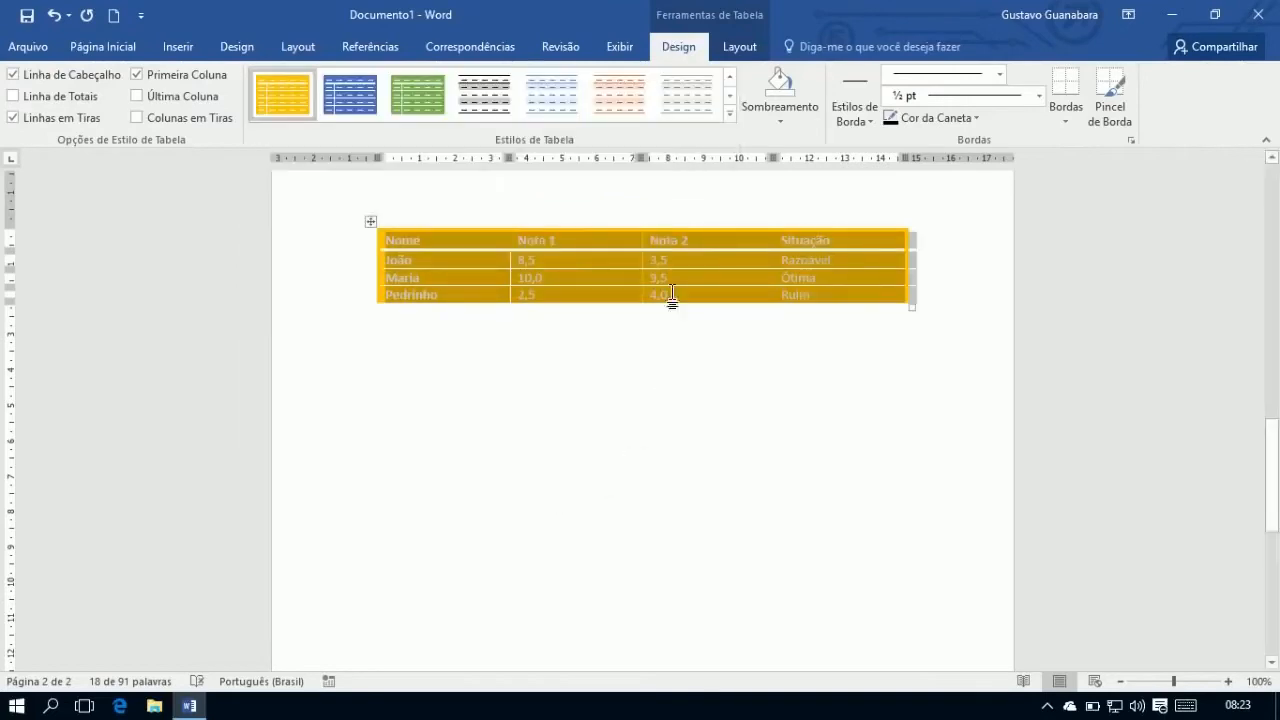
pyautogui.click(603, 331)
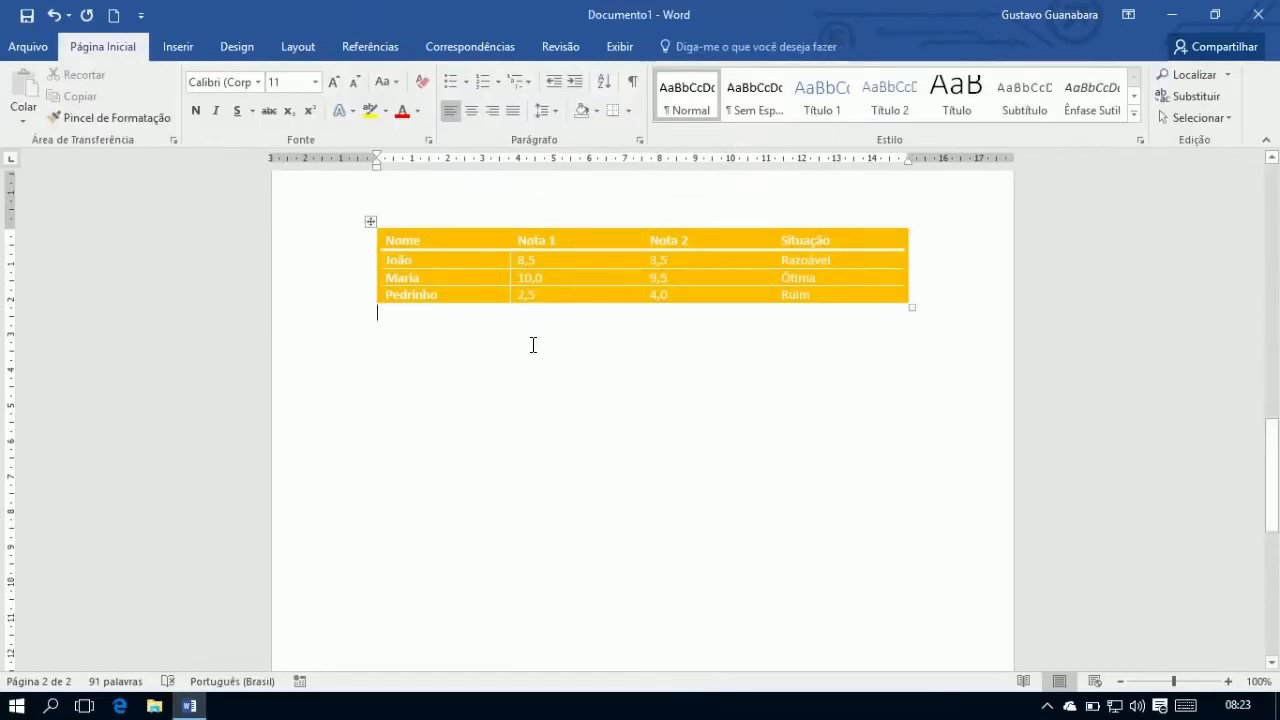
# Apply the first plain black-bordered grid style from Tabelas Simples to the whole grades table
pyautogui.click(370, 221)
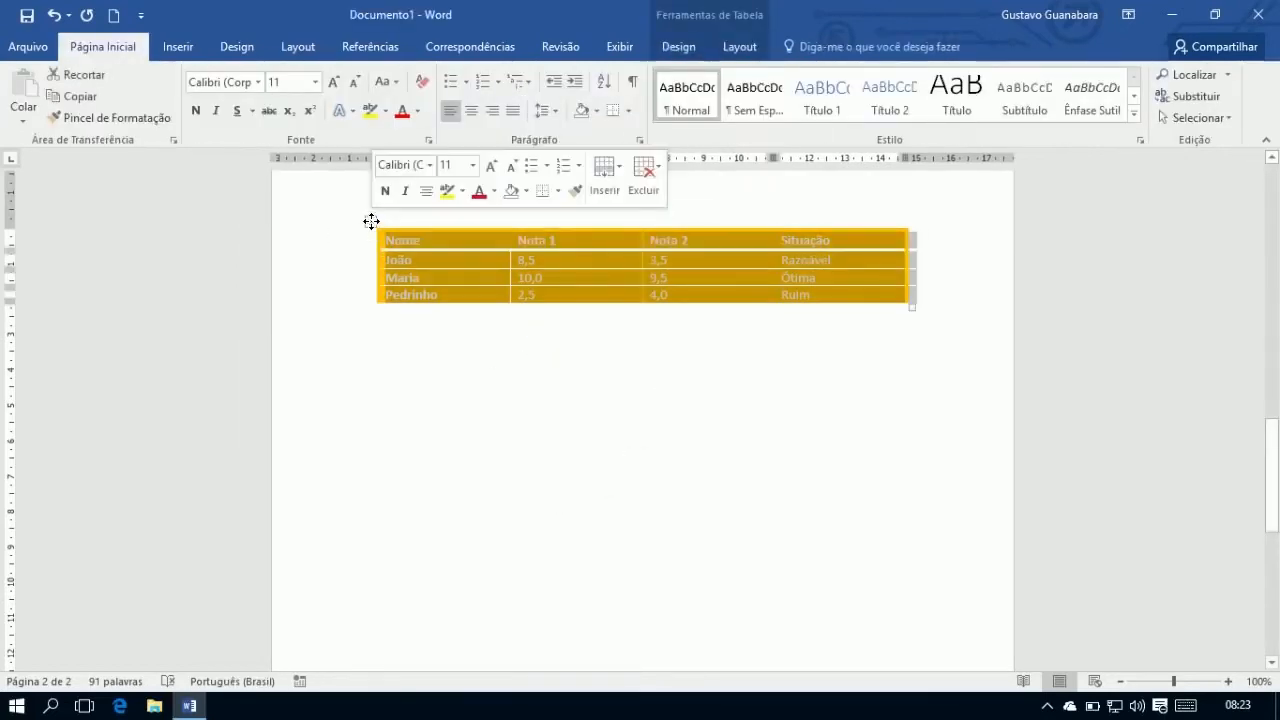
pyautogui.click(697, 44)
pyautogui.click(730, 116)
pyautogui.moveTo(731, 278); pyautogui.dragTo(722, 97)
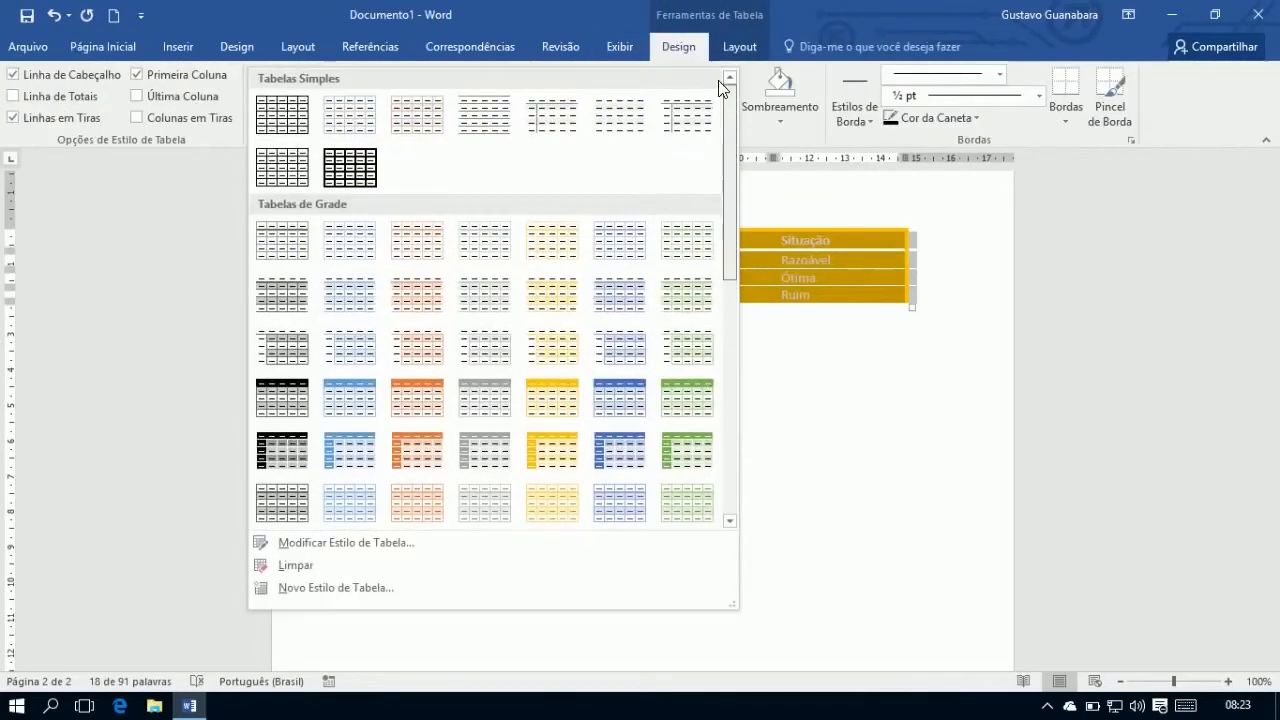
pyautogui.click(280, 128)
pyautogui.click(376, 231)
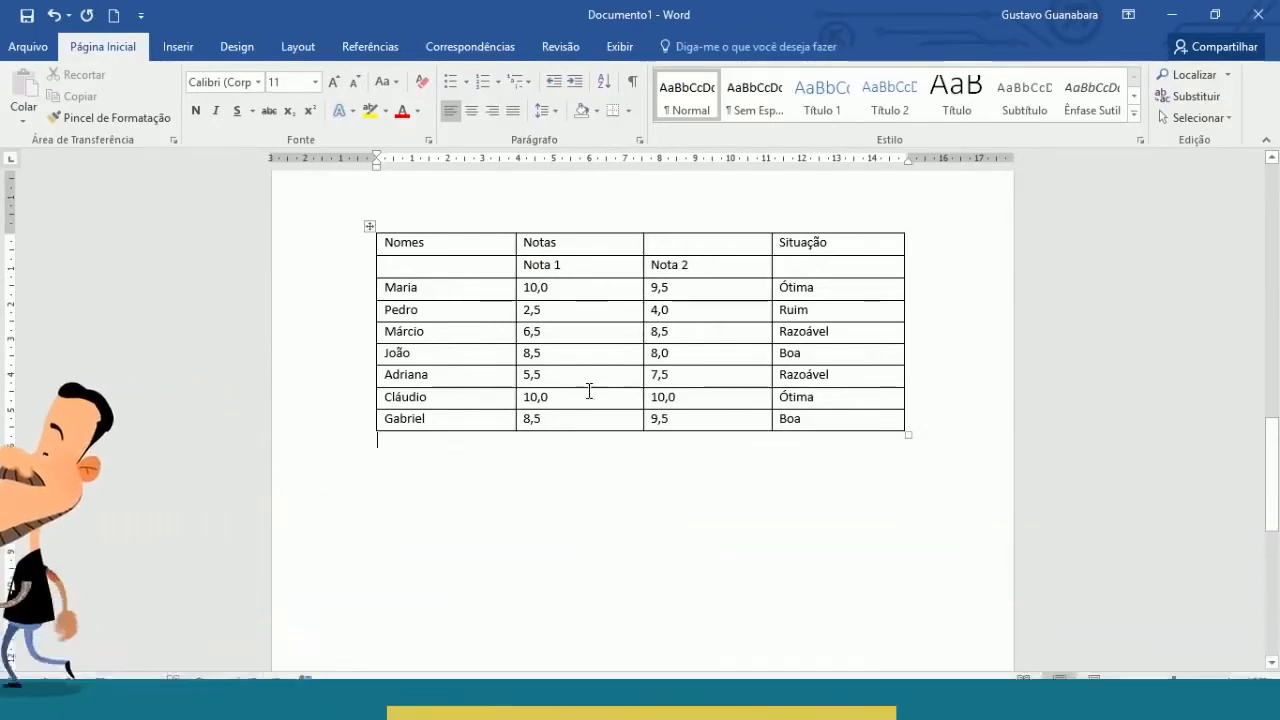
pyautogui.click(369, 226)
pyautogui.click(684, 47)
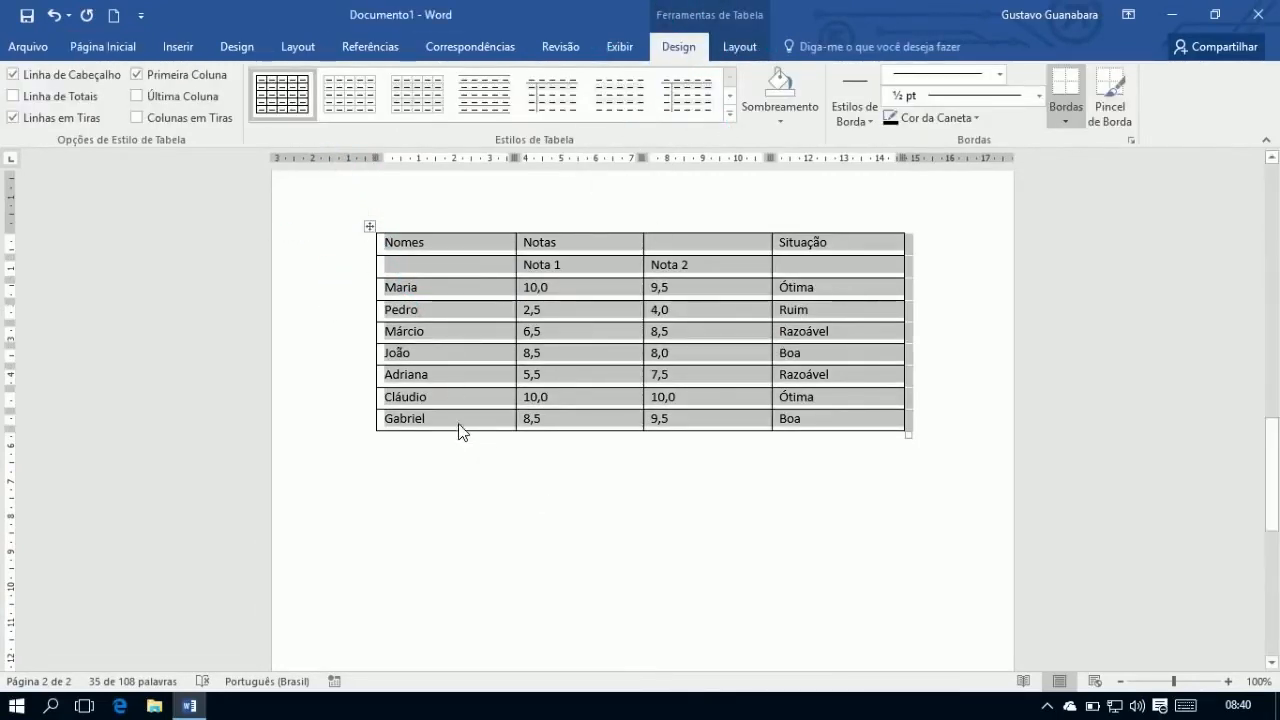
pyautogui.click(435, 491)
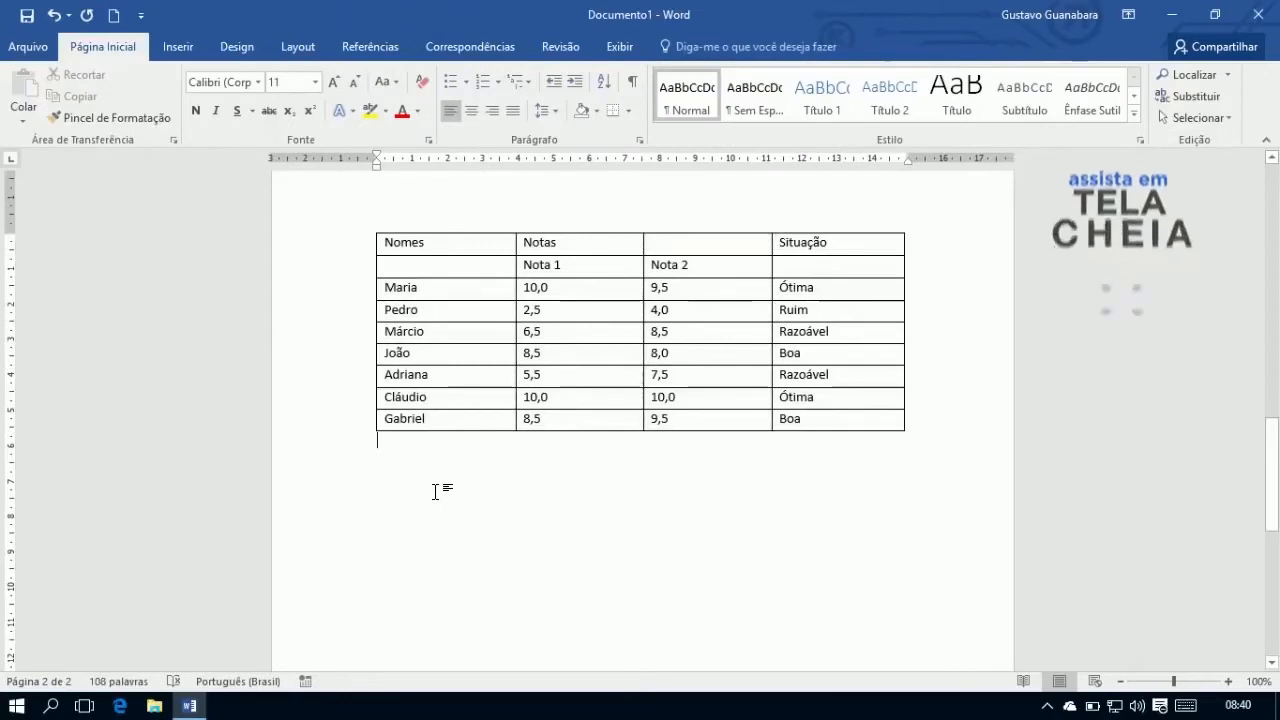
# Centre the Nota 1 and Nota 2 columns from their sub-headers to the last row, and right-align the whole Situação column
pyautogui.rightClick(541, 268)
pyautogui.moveTo(541, 268); pyautogui.dragTo(696, 427)
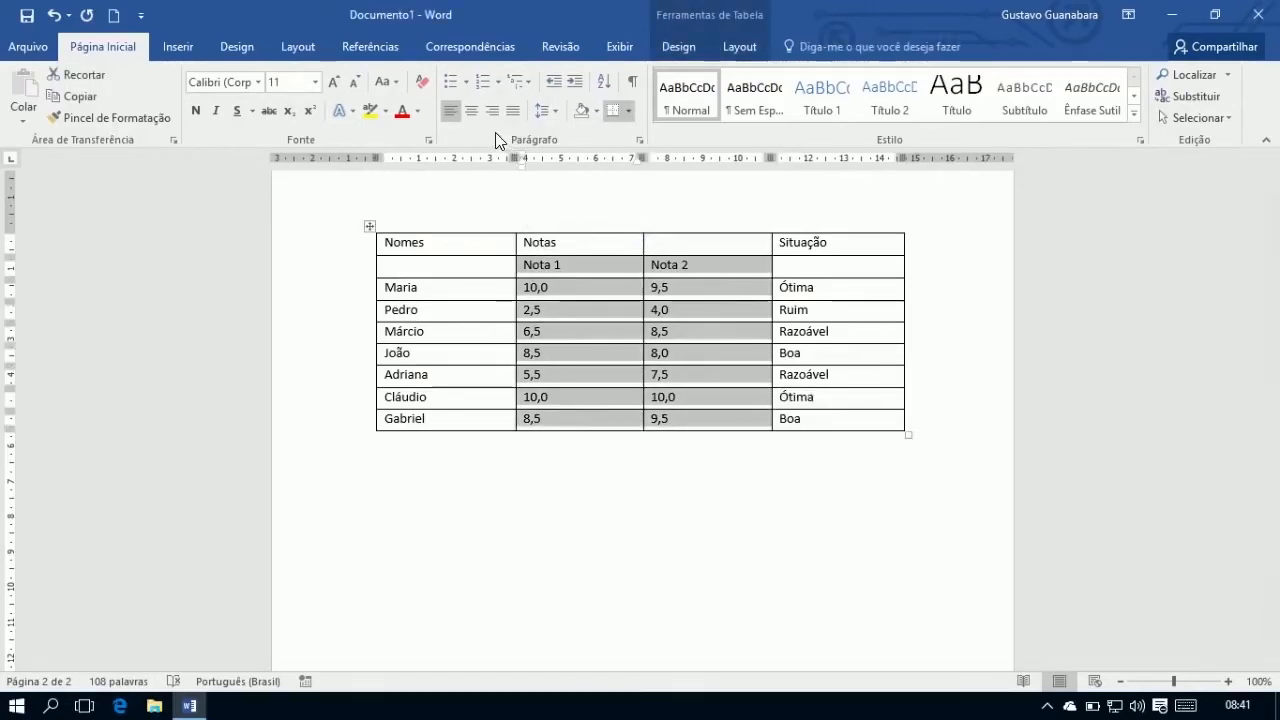
pyautogui.click(474, 114)
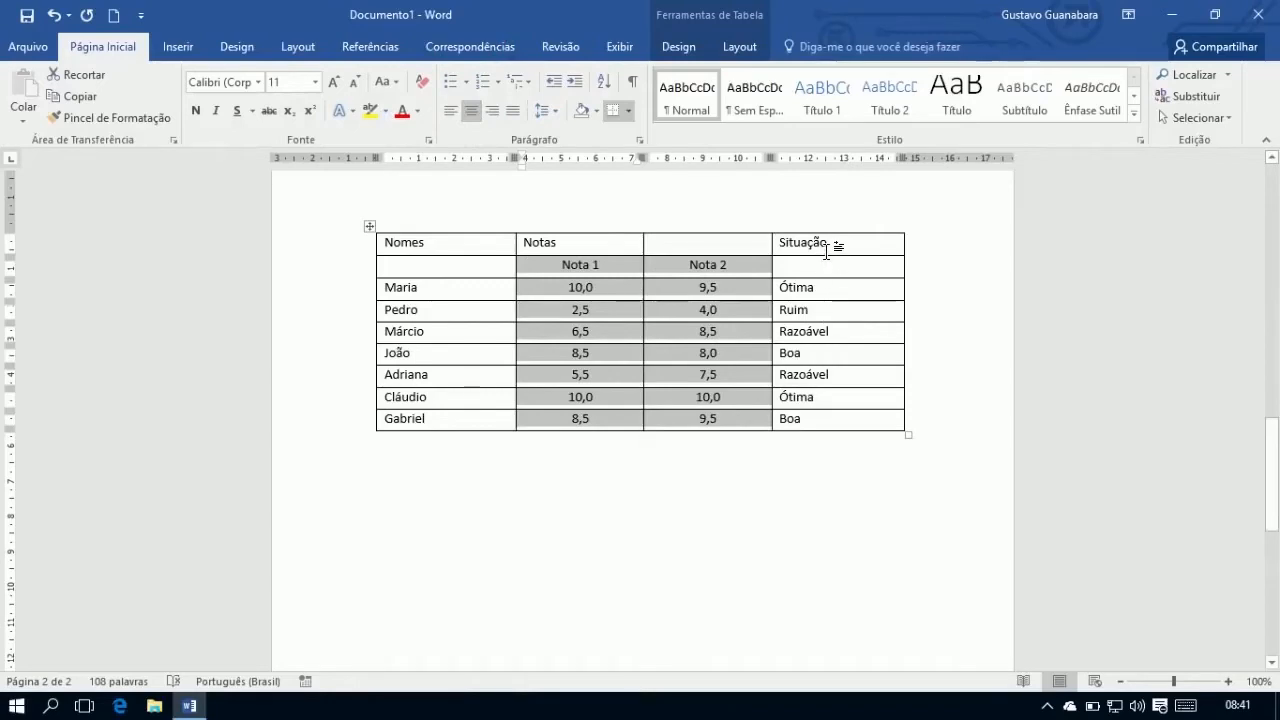
pyautogui.moveTo(829, 250); pyautogui.dragTo(834, 416)
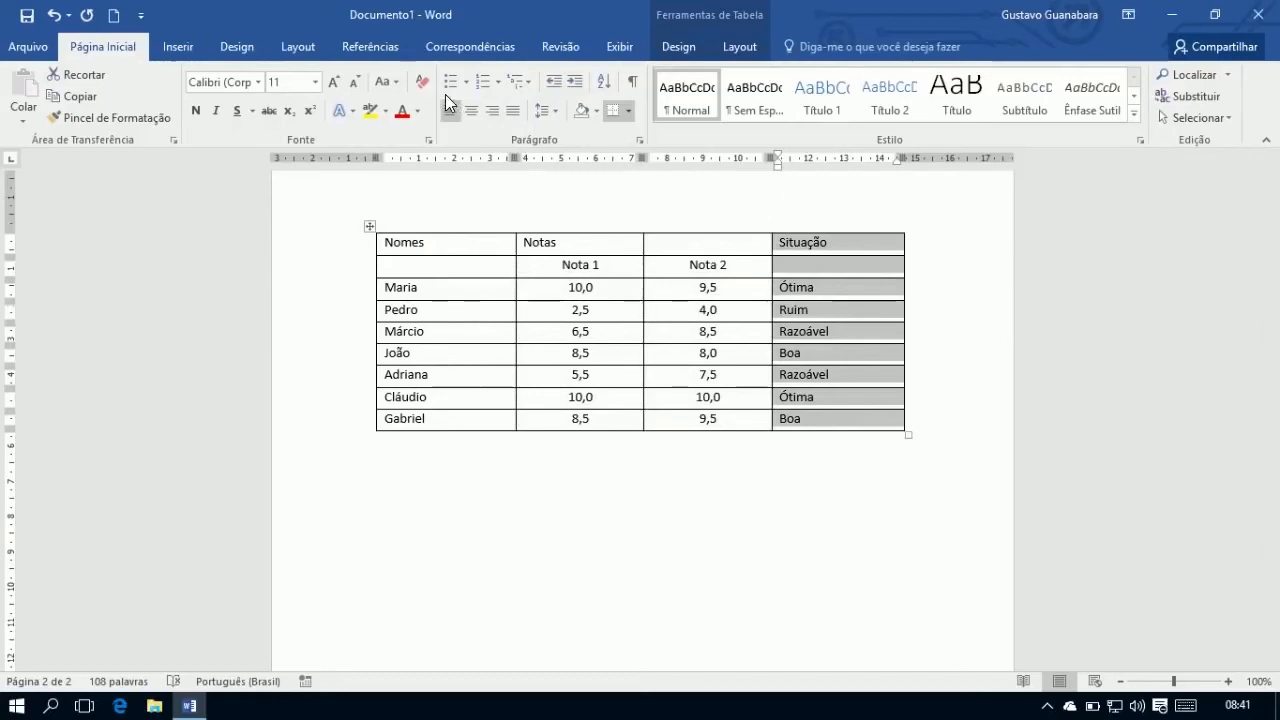
pyautogui.click(486, 113)
pyautogui.click(527, 511)
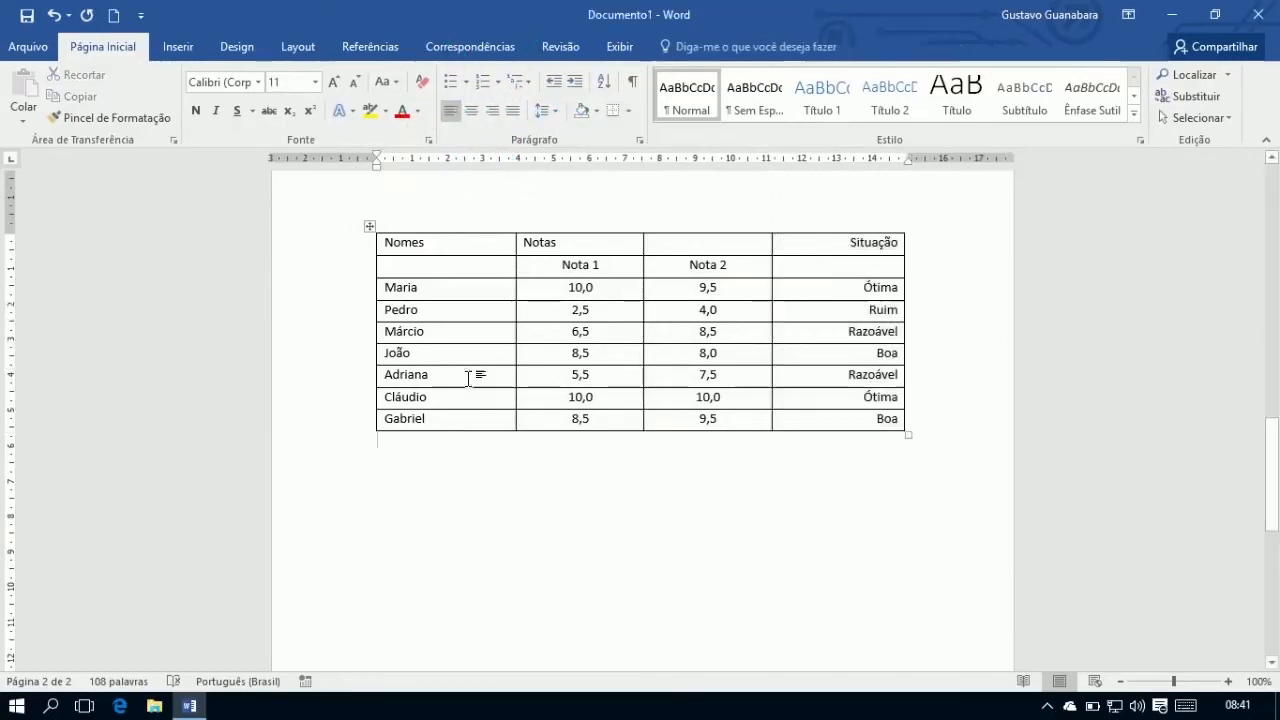
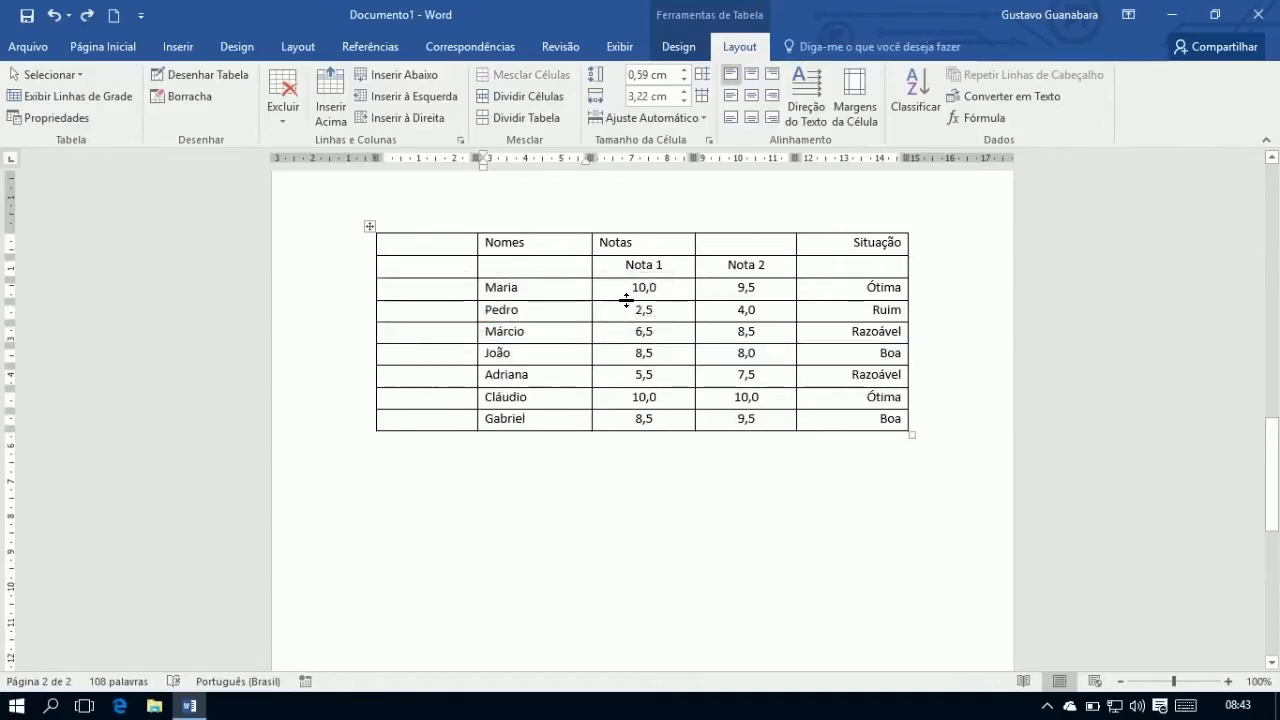
# Try top-centre and bottom-left cell alignment on the Nomes column, and set it back to top-left
pyautogui.moveTo(518, 250); pyautogui.dragTo(522, 418)
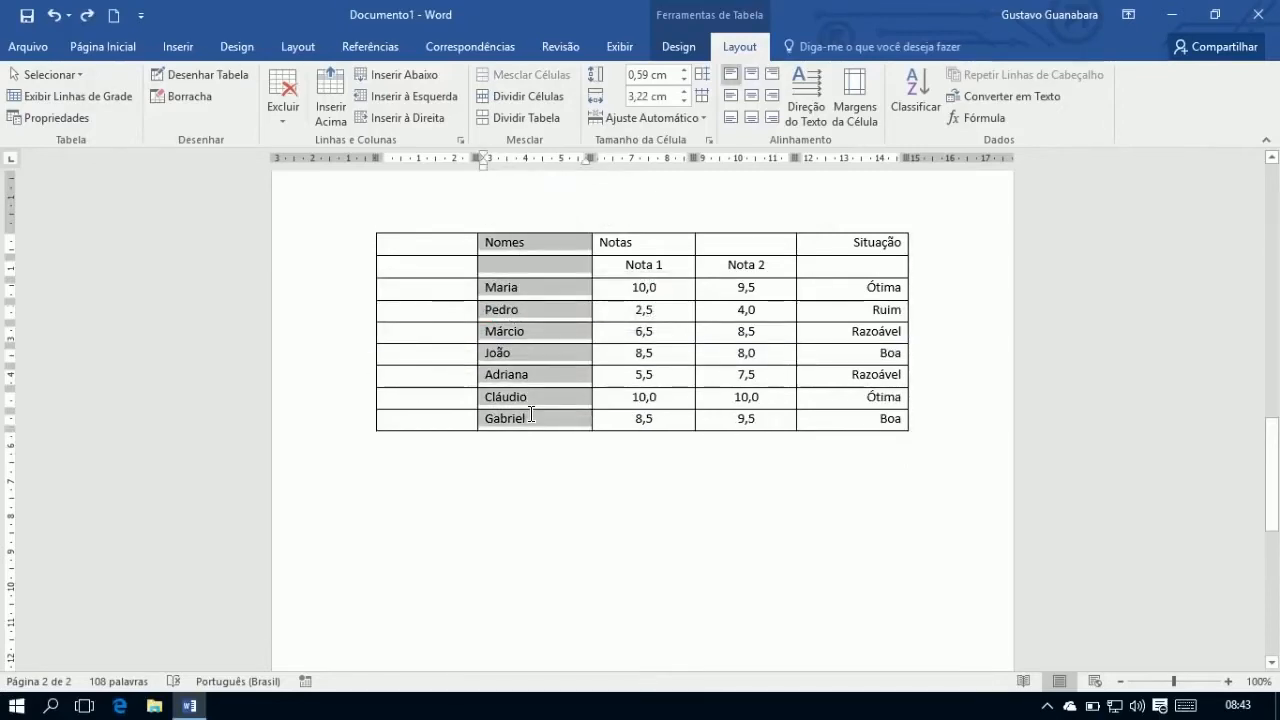
pyautogui.click(747, 77)
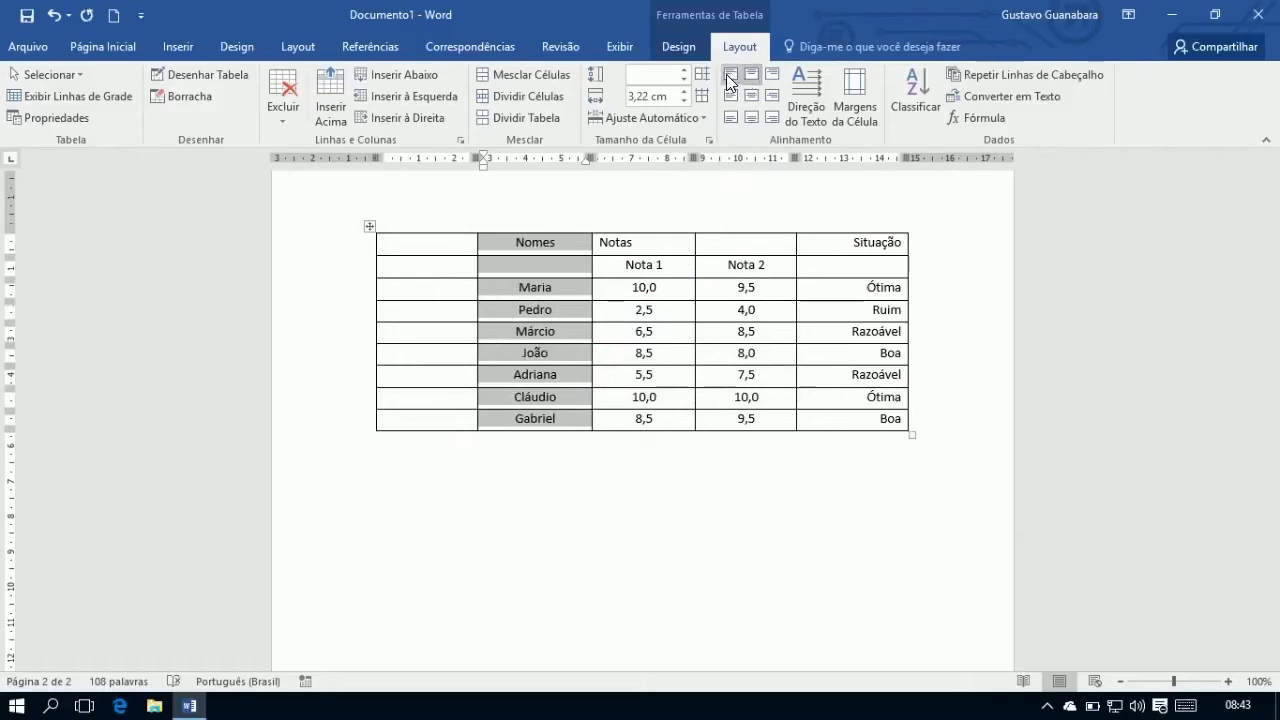
pyautogui.click(726, 74)
pyautogui.click(731, 117)
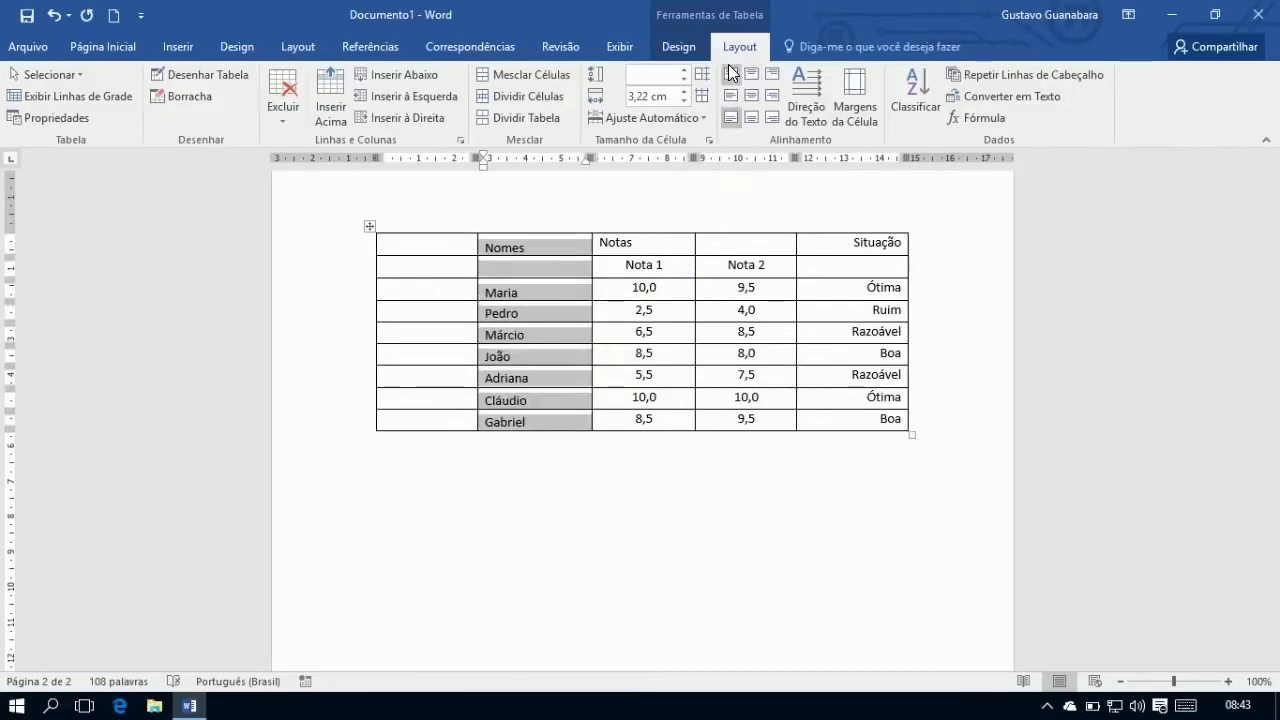
pyautogui.click(729, 70)
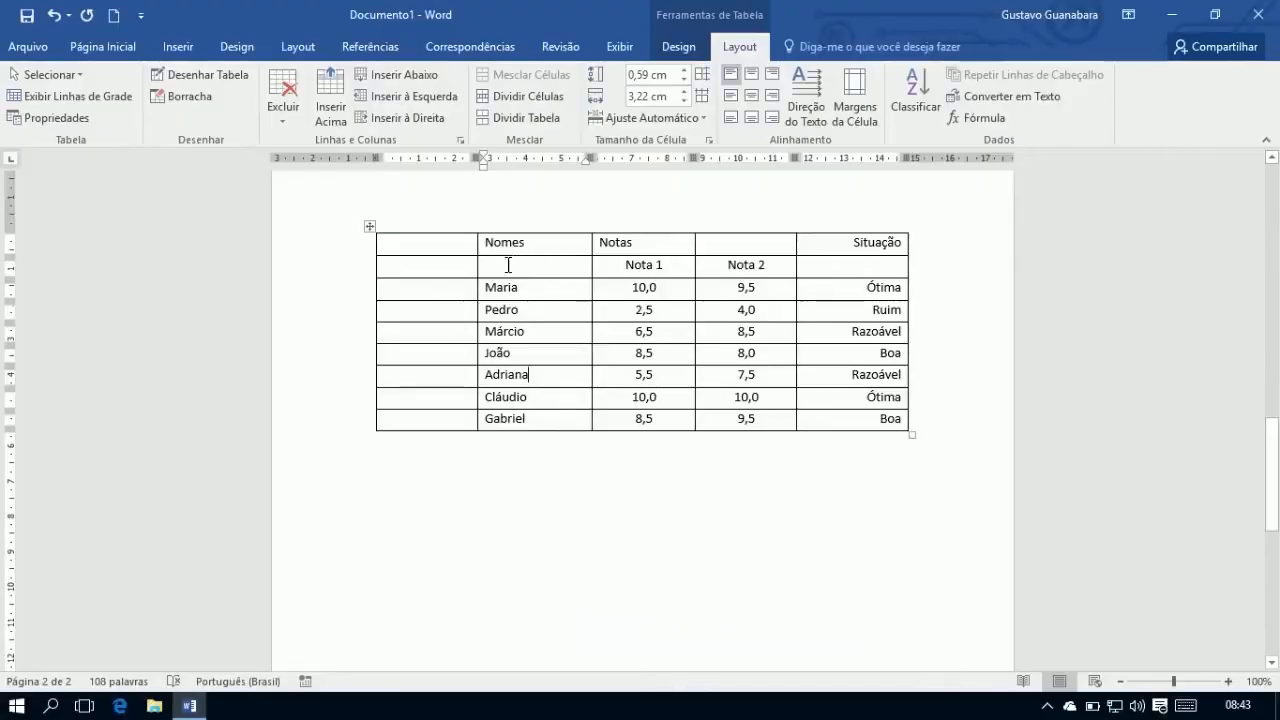
# Sort all student rows below the headers by Coluna 2 as Texto in Crescente order, and undo the sort
pyautogui.moveTo(501, 289)
pyautogui.mouseDown()
pyautogui.moveTo(780, 374)
pyautogui.moveTo(815, 421)
pyautogui.mouseUp()
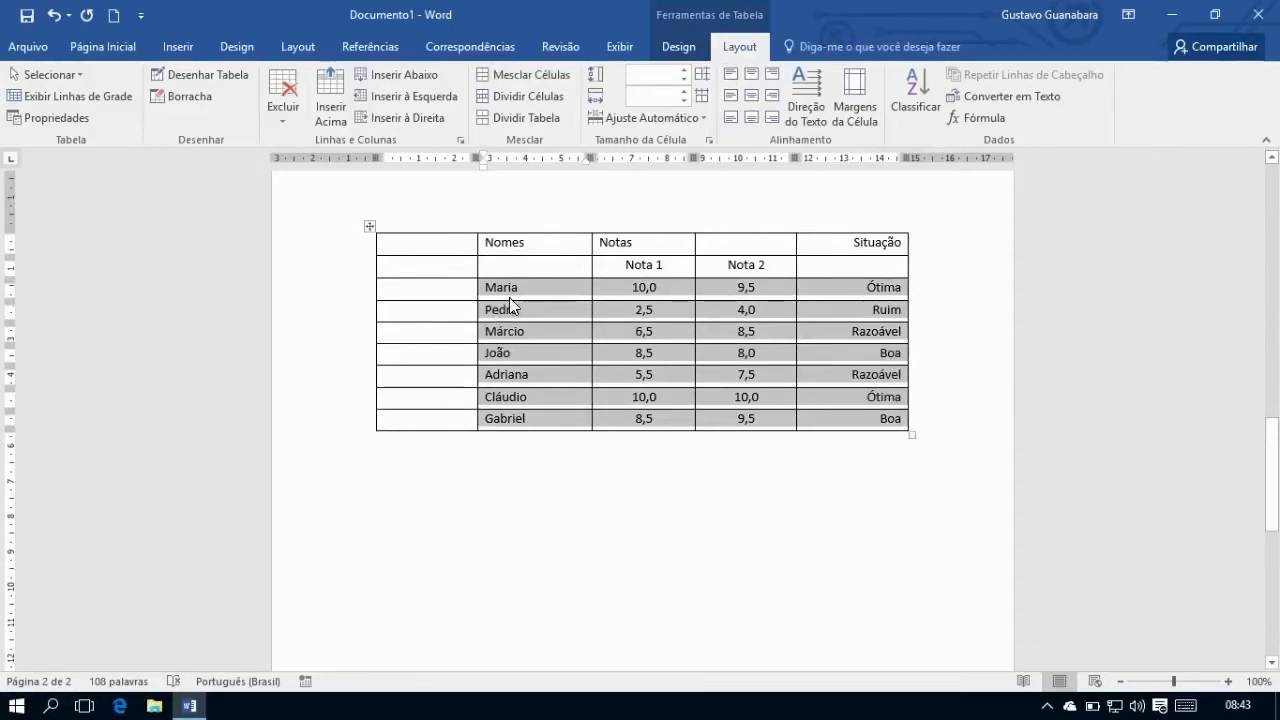
pyautogui.click(105, 48)
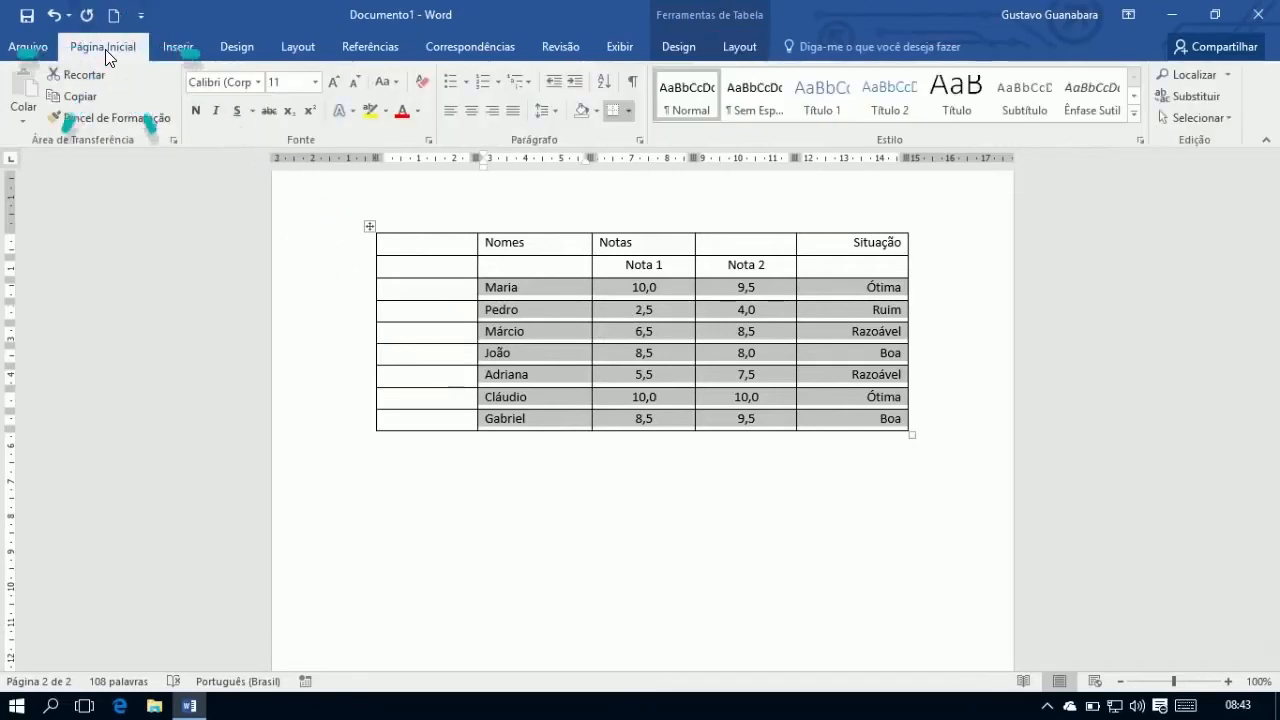
pyautogui.click(602, 84)
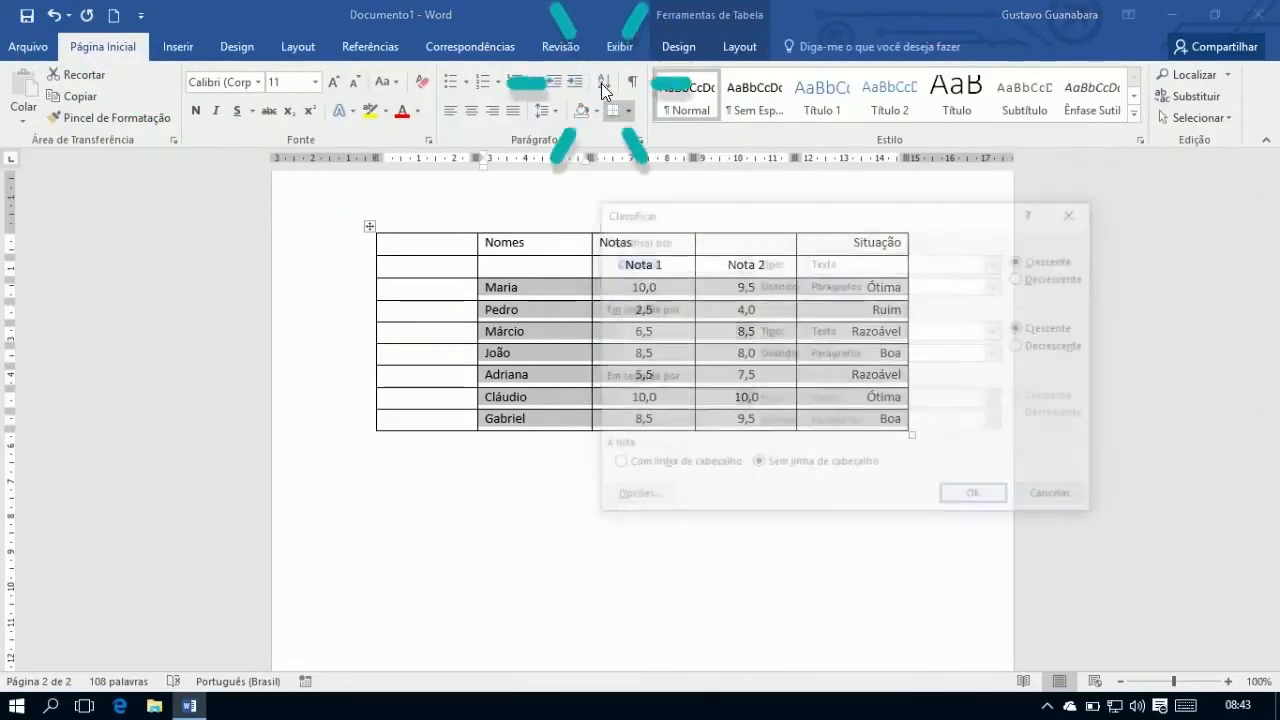
pyautogui.moveTo(703, 222); pyautogui.dragTo(894, 218)
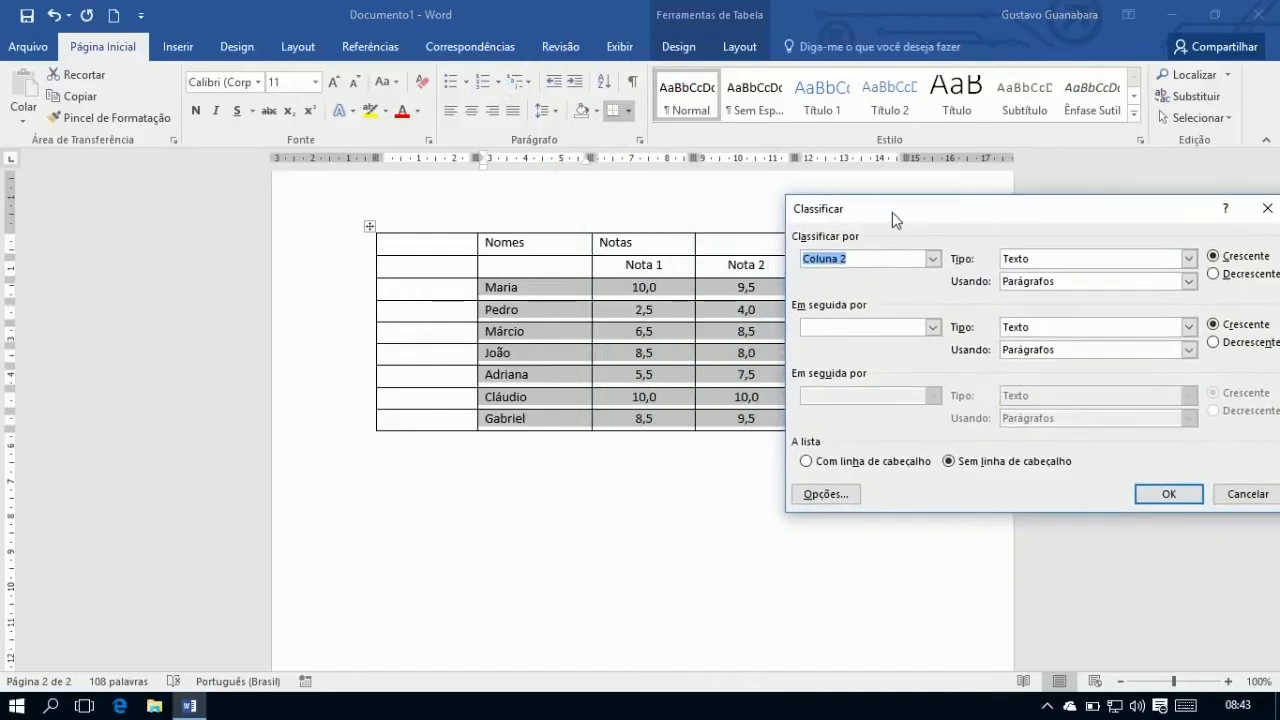
pyautogui.click(928, 258)
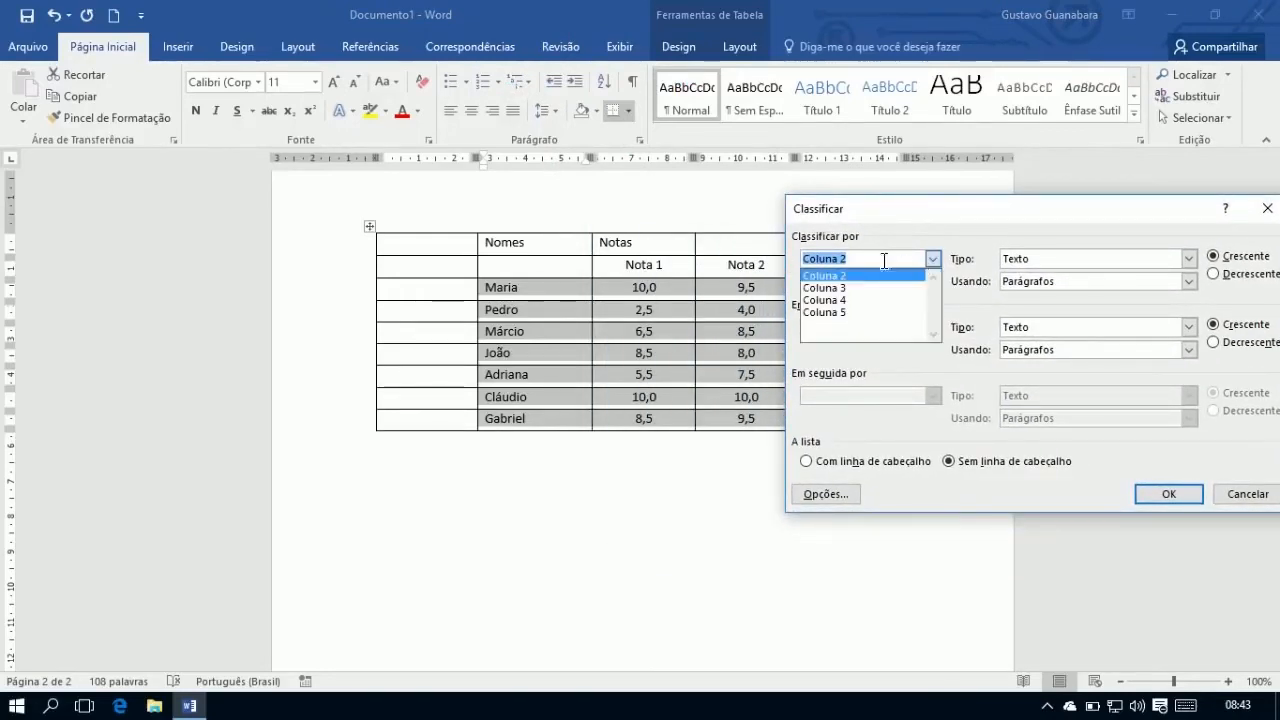
pyautogui.click(873, 208)
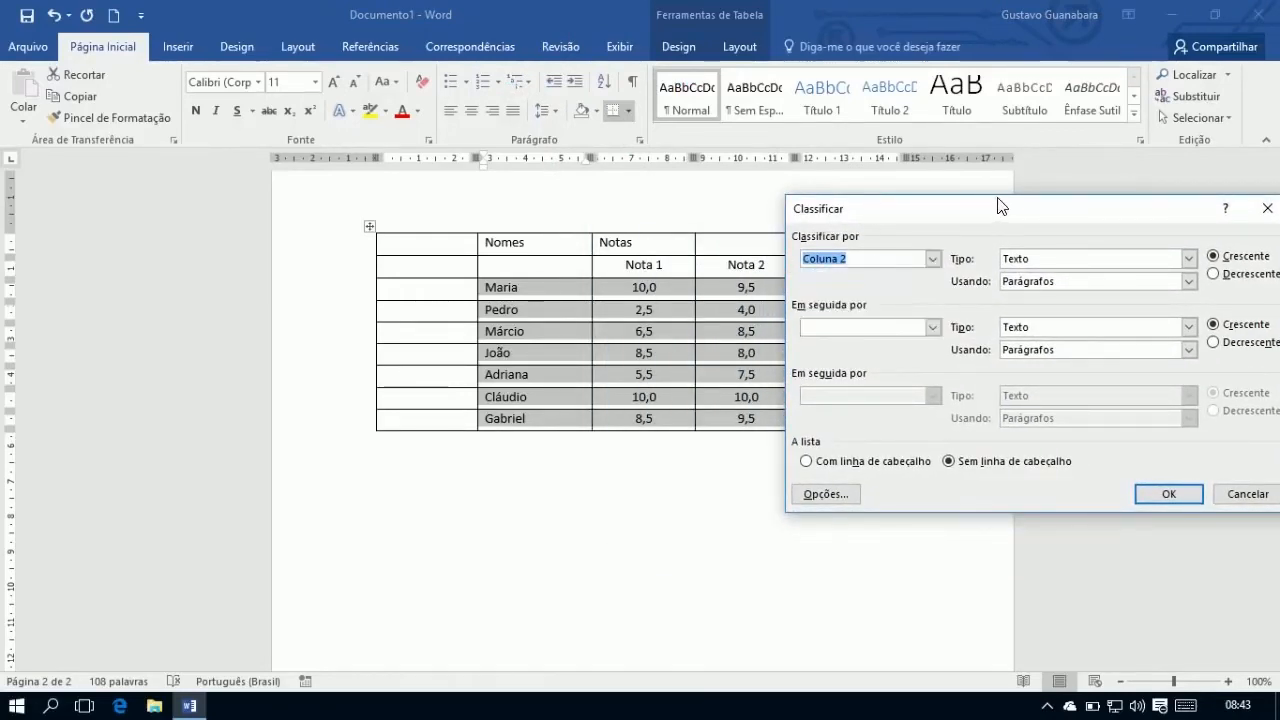
pyautogui.moveTo(954, 203); pyautogui.dragTo(1046, 197)
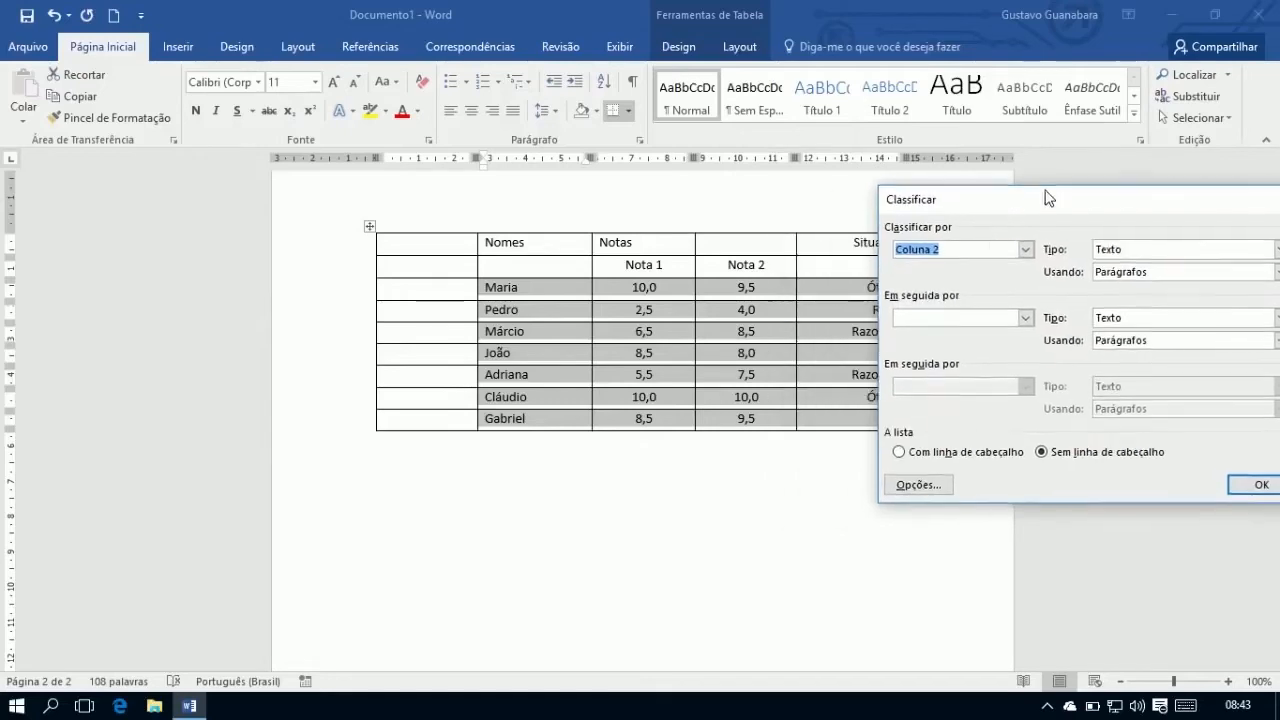
pyautogui.click(1027, 250)
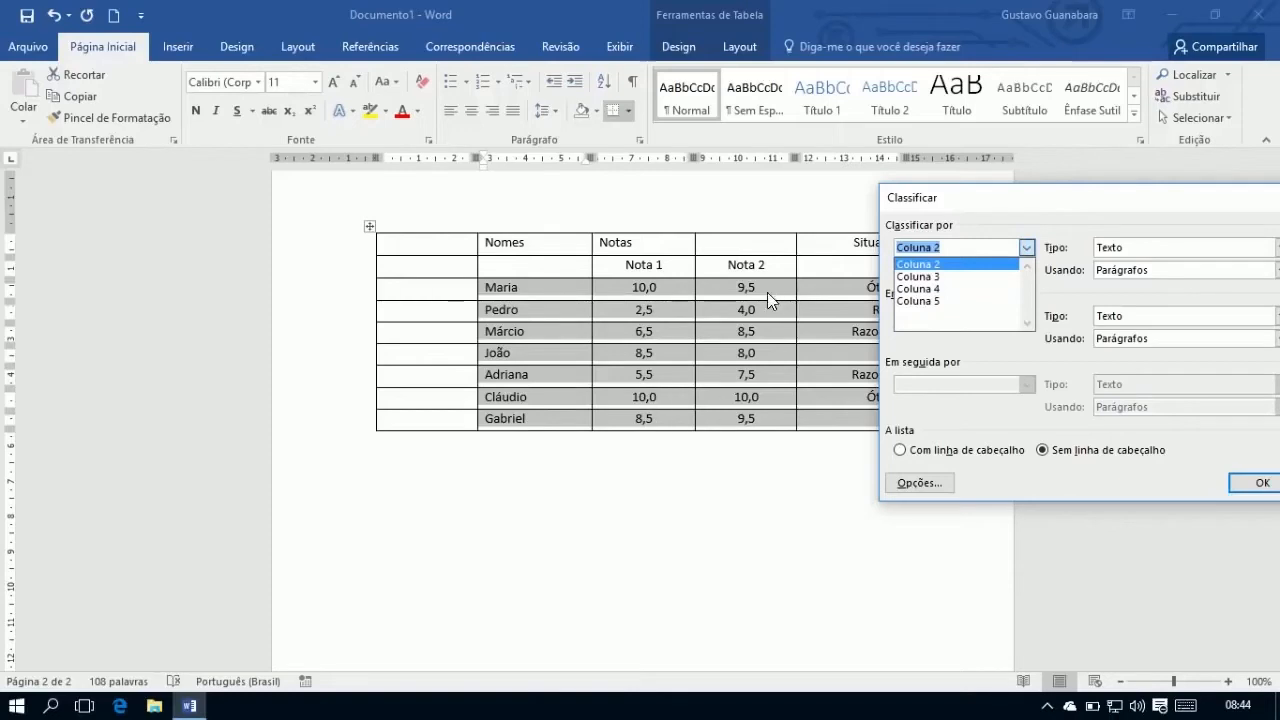
pyautogui.click(928, 265)
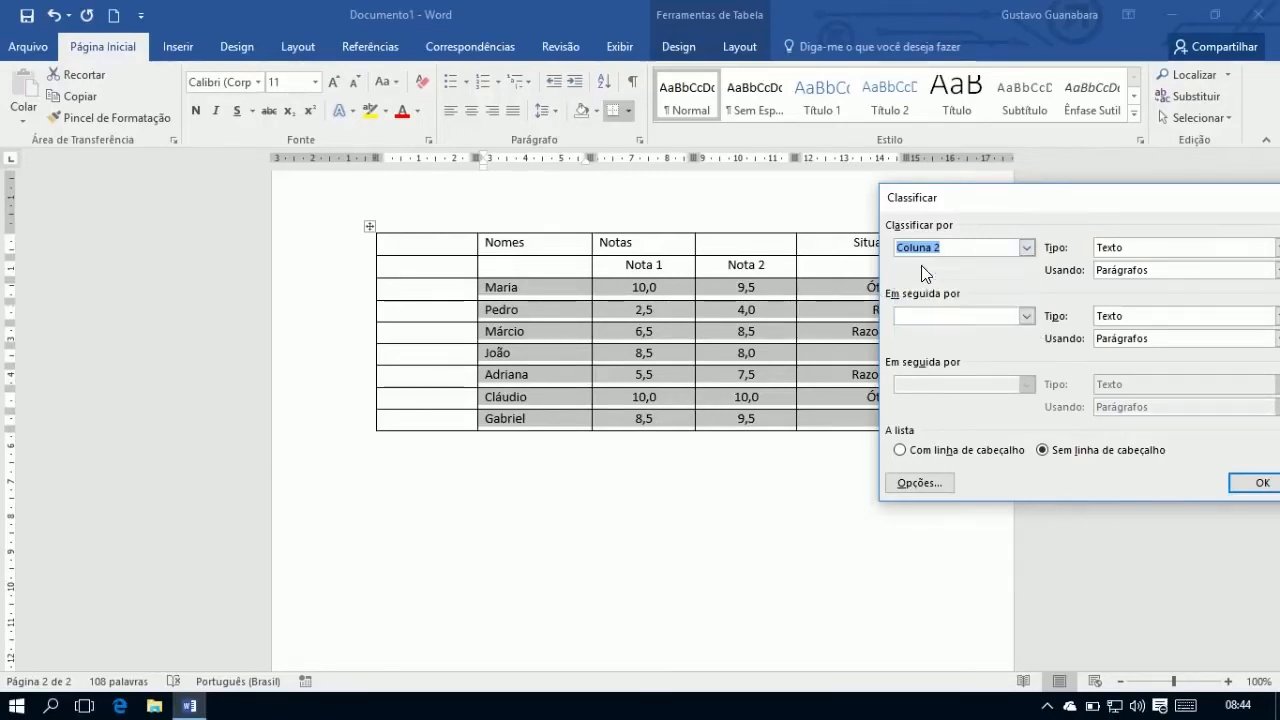
pyautogui.moveTo(1046, 199); pyautogui.dragTo(670, 145)
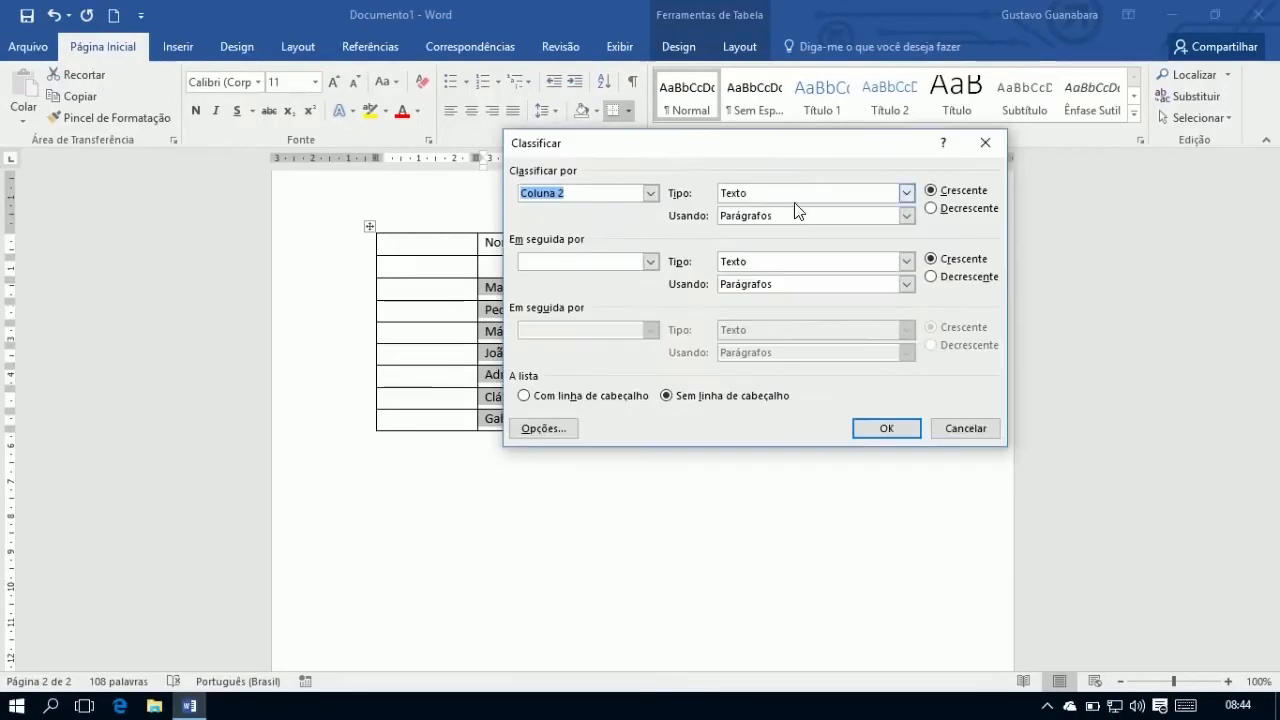
pyautogui.click(809, 196)
pyautogui.click(809, 196)
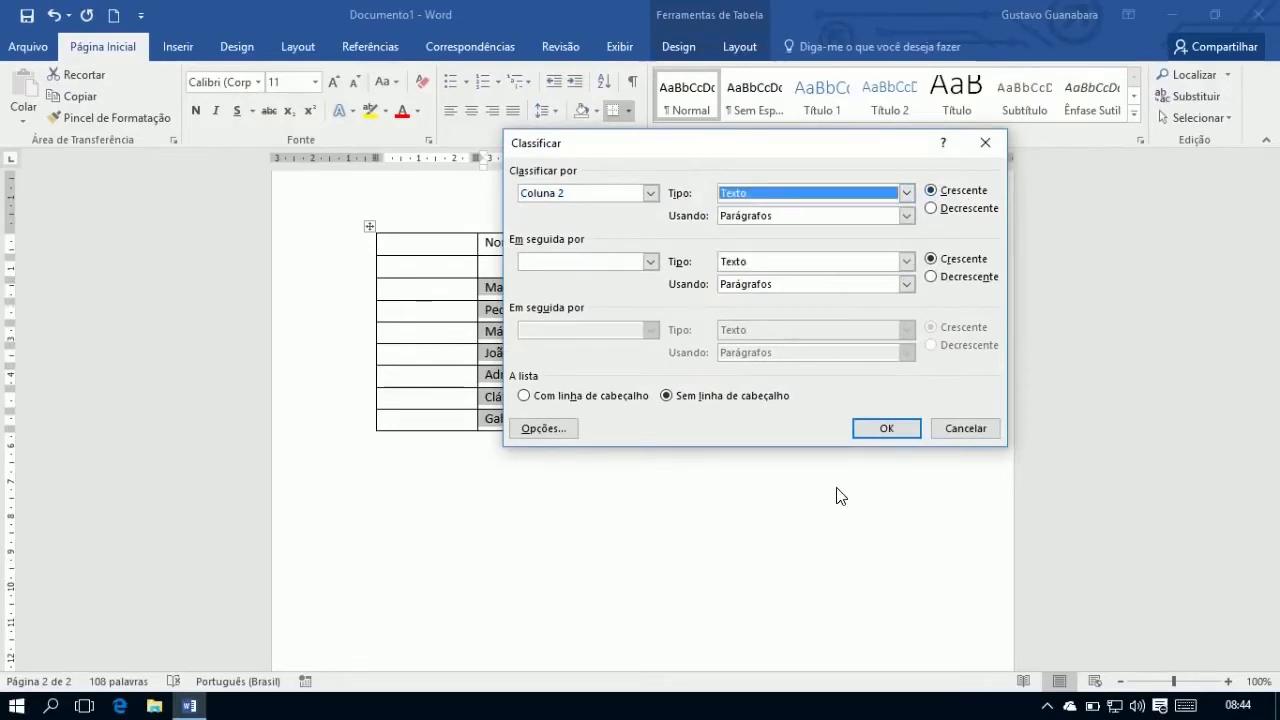
pyautogui.click(886, 428)
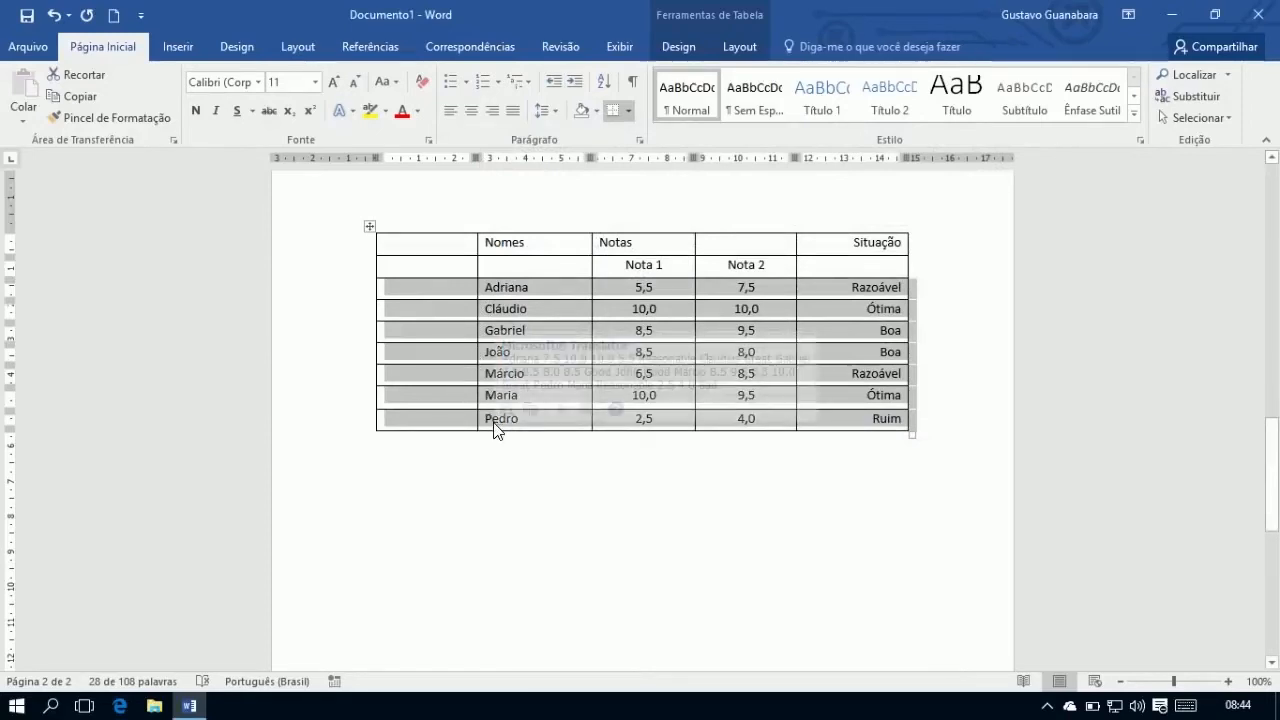
pyautogui.hotkey('ctrl', 'z')
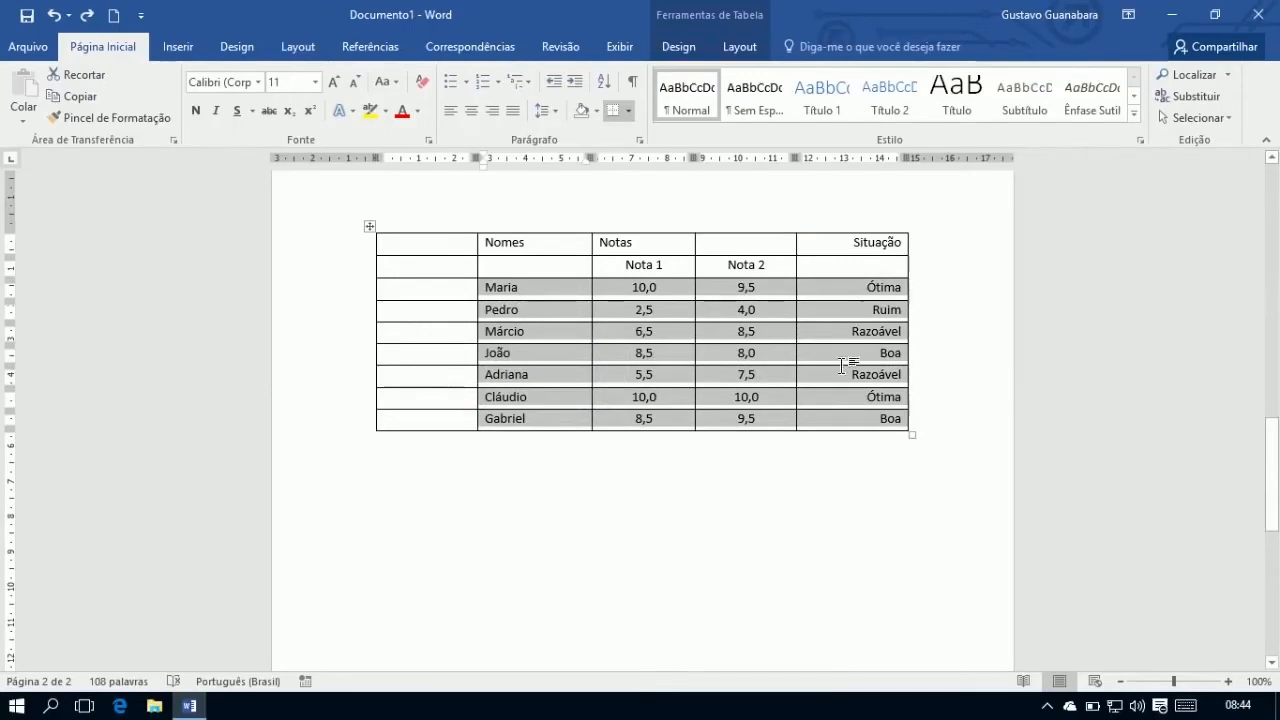
# Sort the student rows by Coluna 5 as Texto in Decrescente order, and undo the sort
pyautogui.click(603, 81)
pyautogui.click(650, 195)
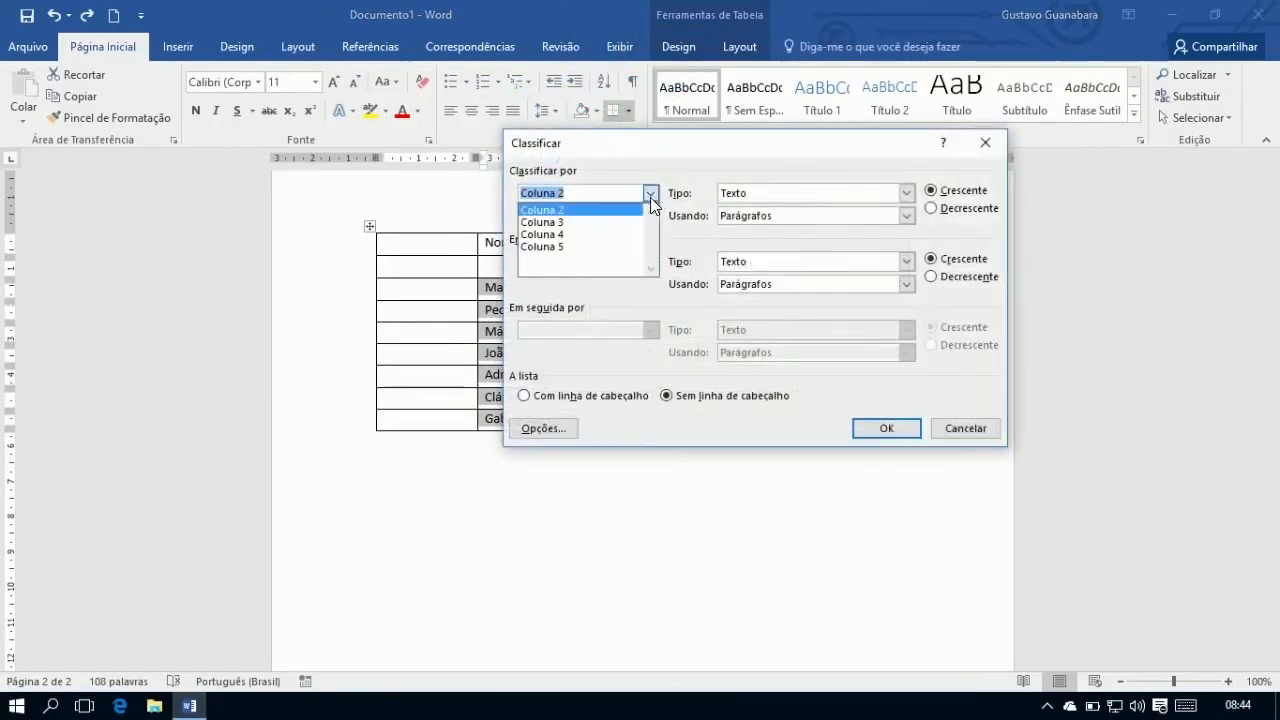
pyautogui.click(600, 245)
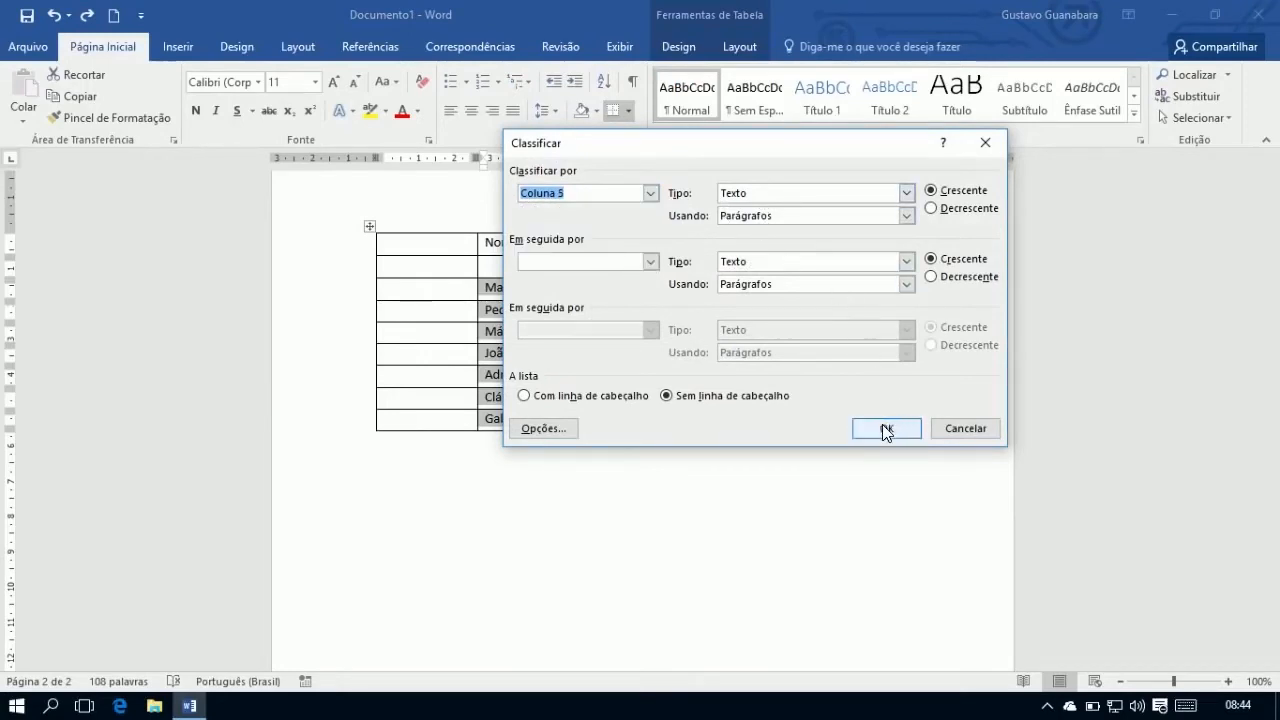
pyautogui.click(932, 210)
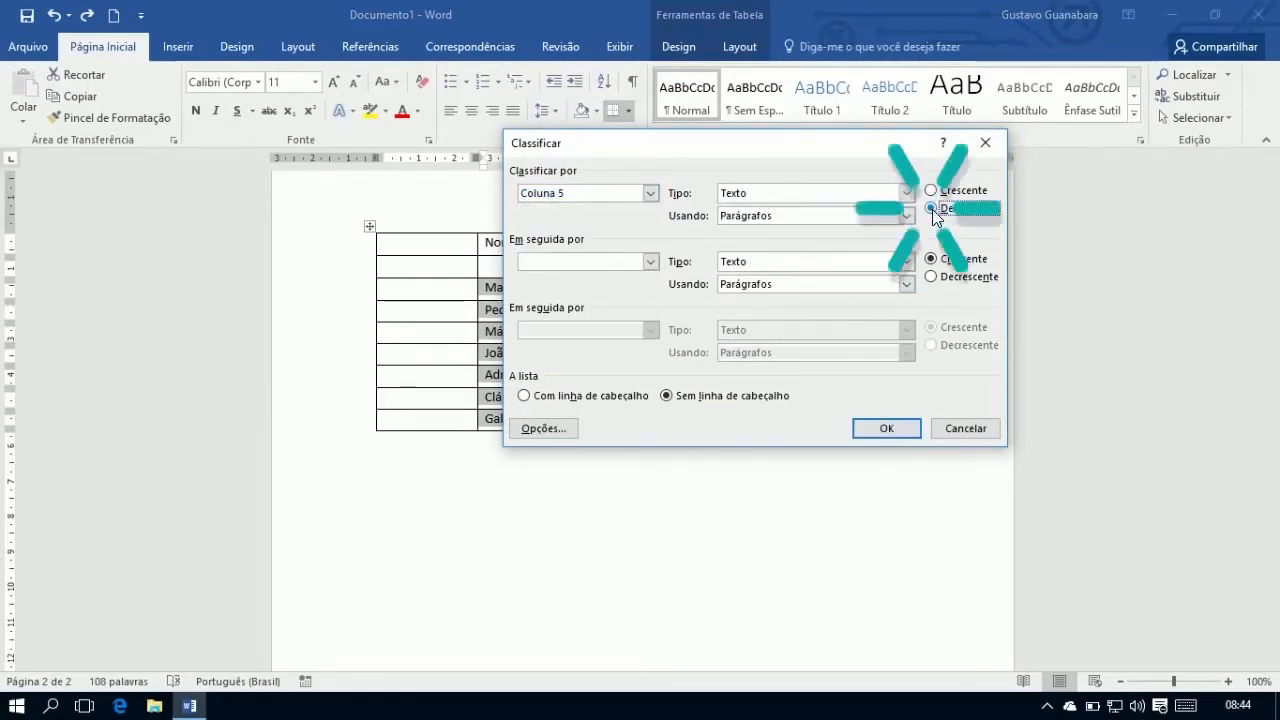
pyautogui.click(886, 428)
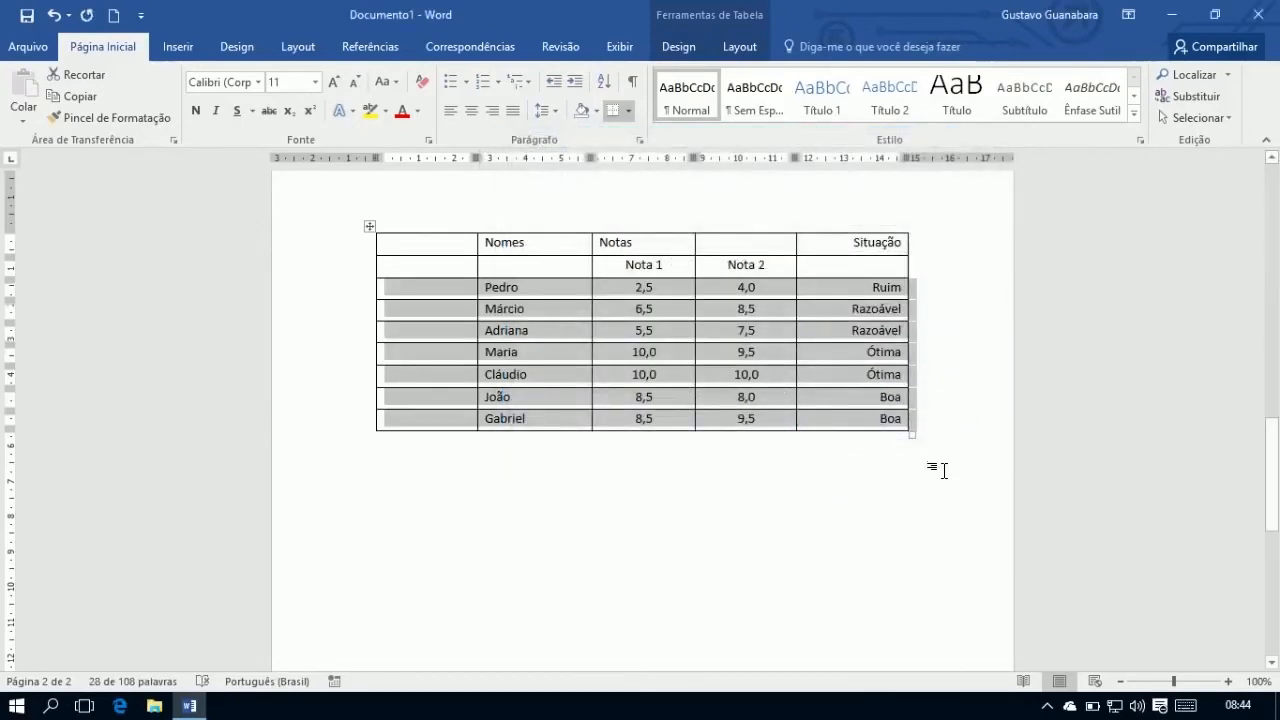
pyautogui.click(922, 448)
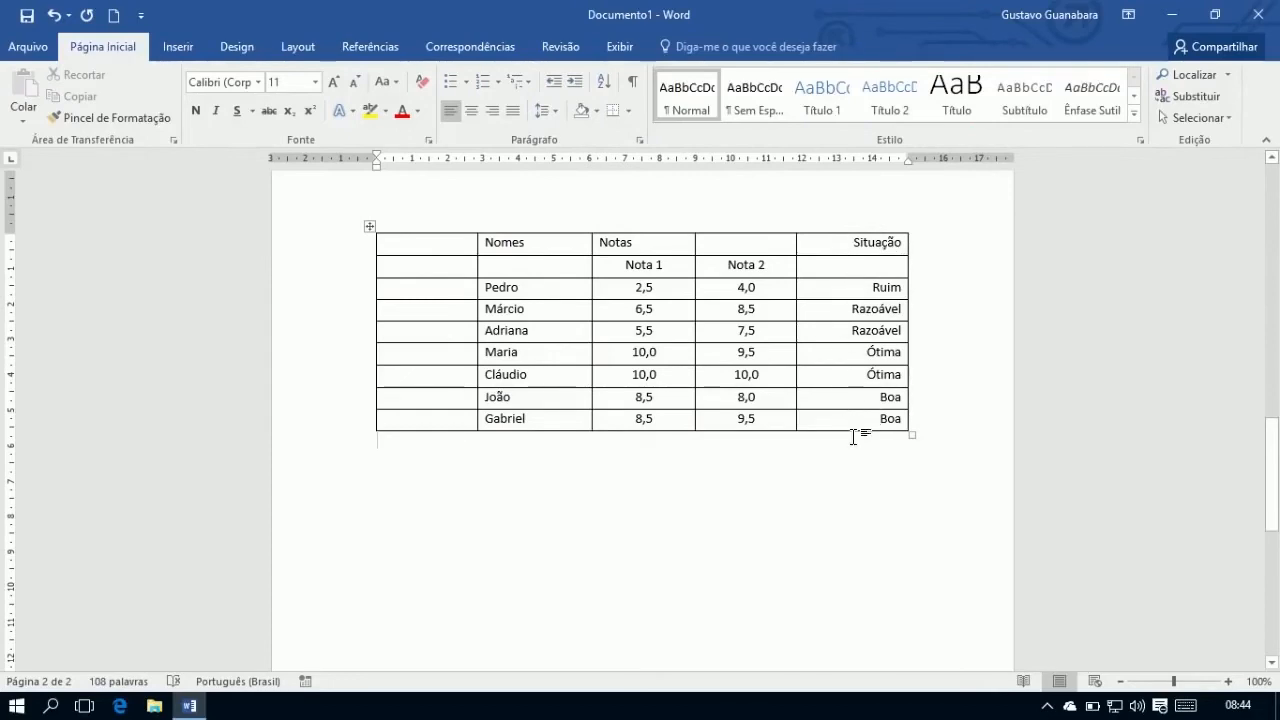
pyautogui.hotkey('ctrl', 'z')
pyautogui.click(802, 453)
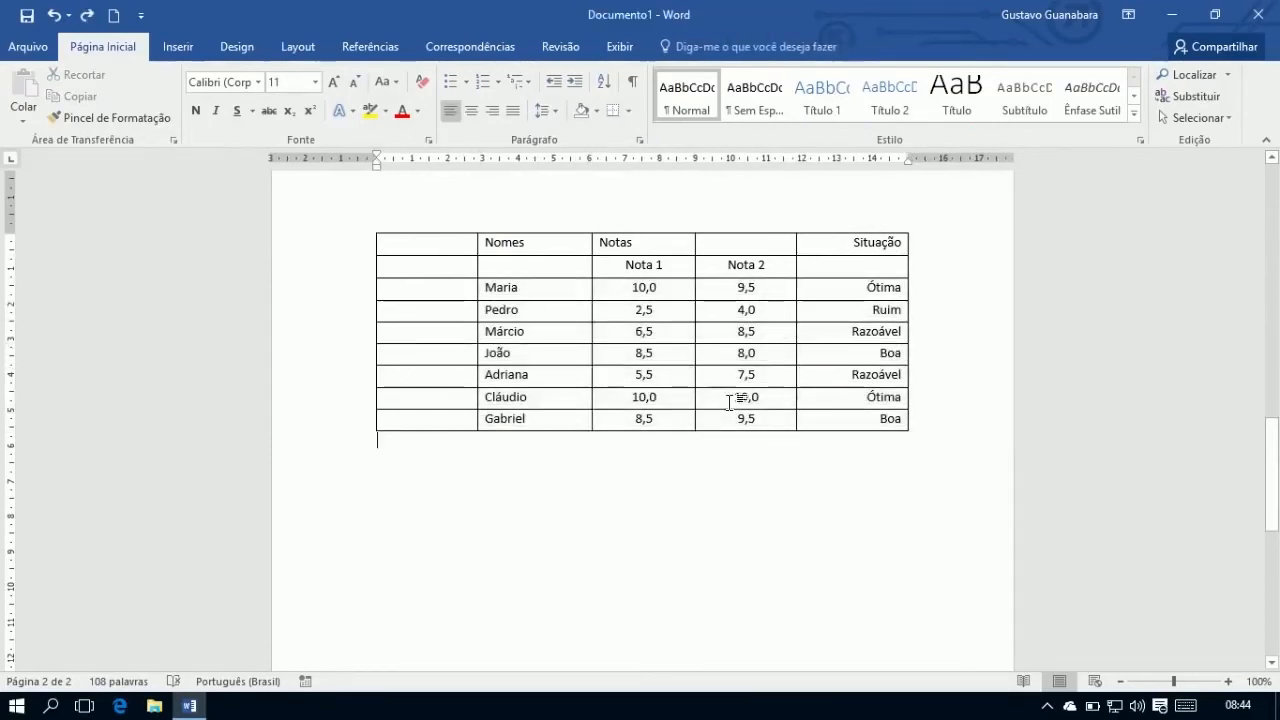
# Sort the student rows by Coluna 3 as Número in Crescente order, and undo the sort
pyautogui.moveTo(530, 288); pyautogui.dragTo(823, 429)
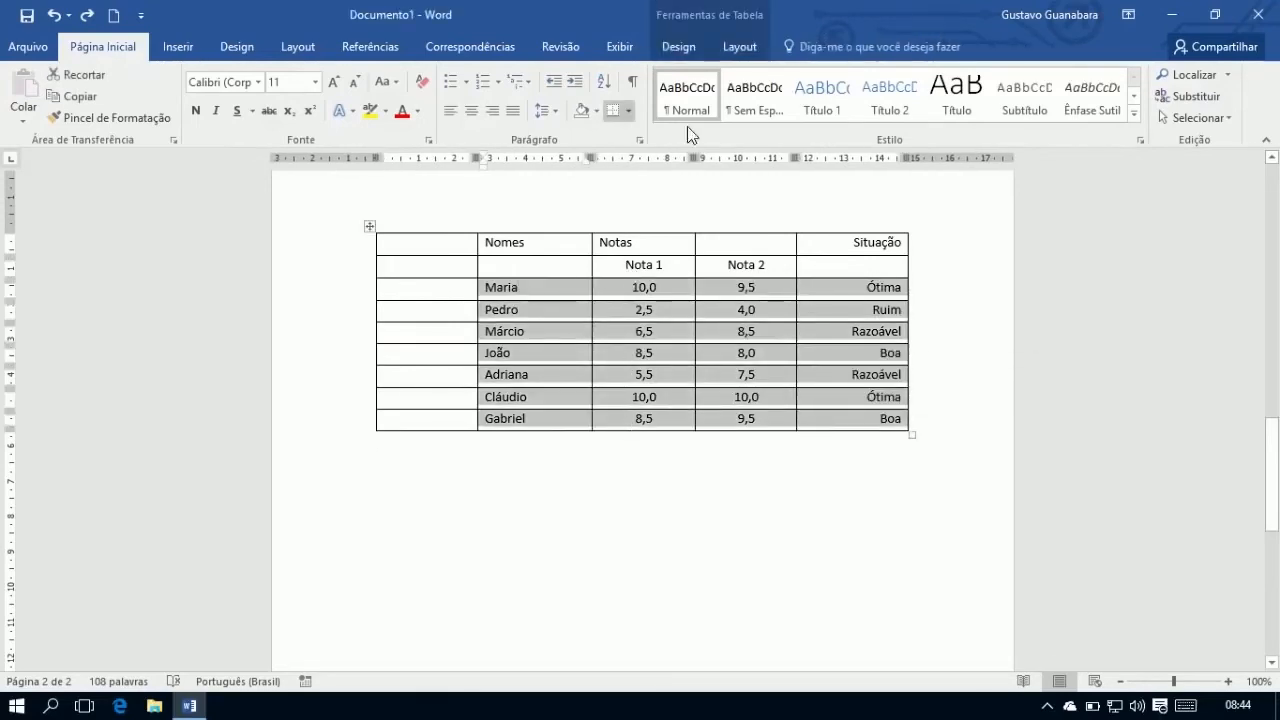
pyautogui.click(605, 84)
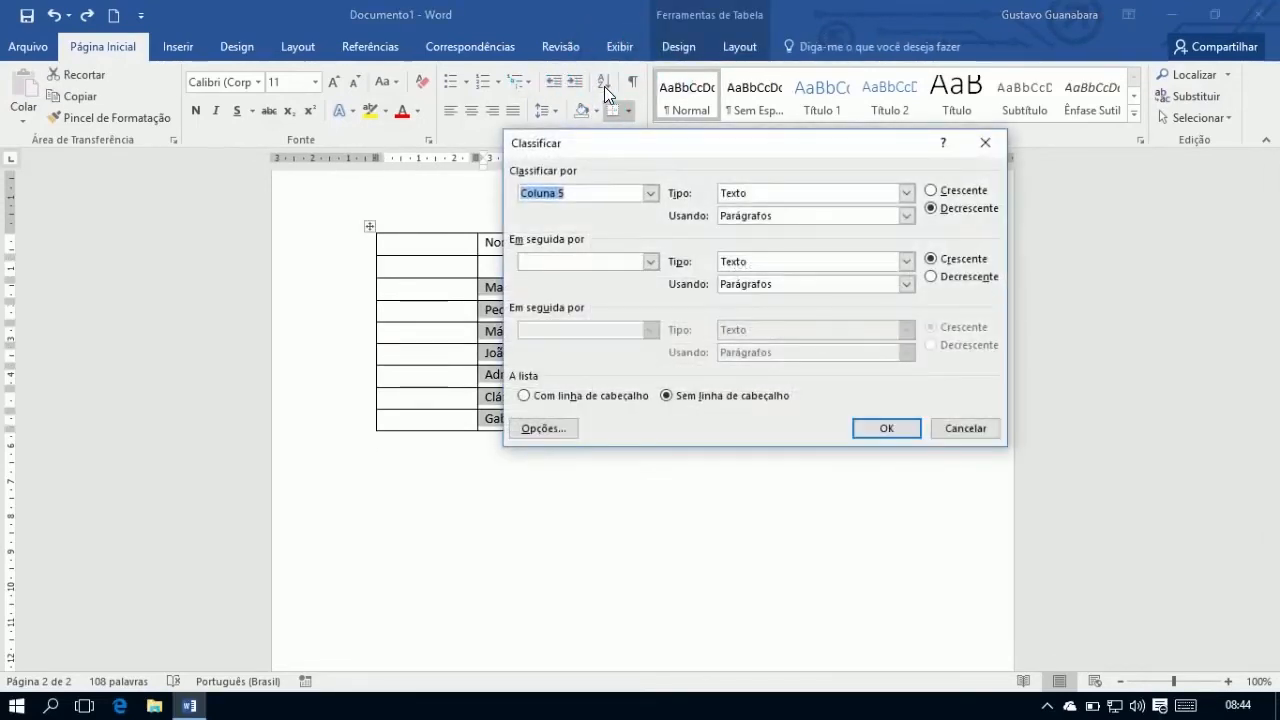
pyautogui.click(651, 193)
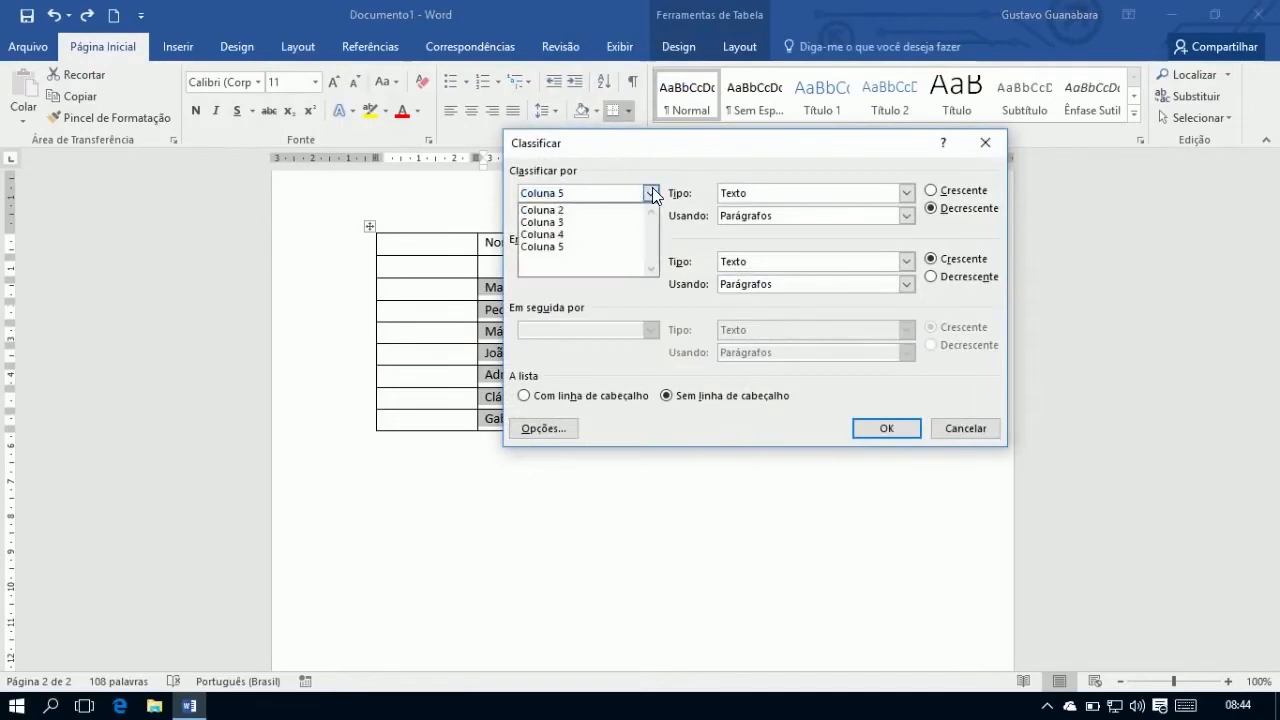
pyautogui.click(592, 222)
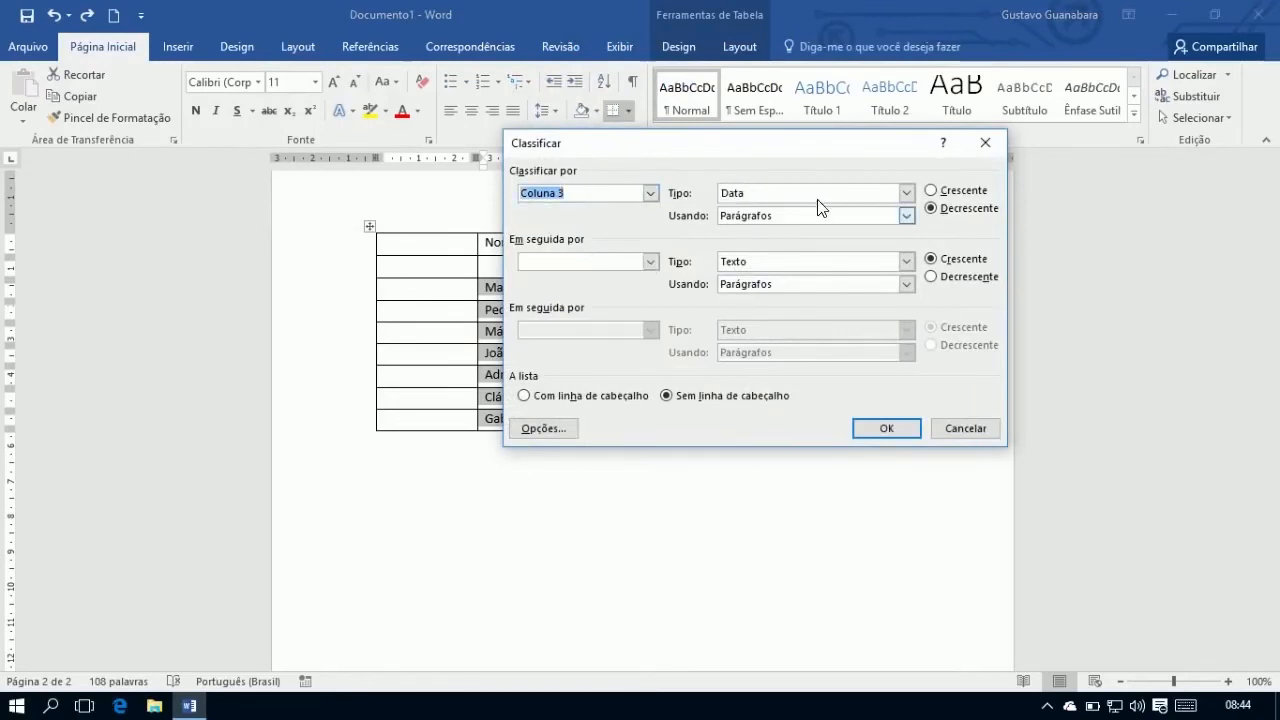
pyautogui.click(857, 200)
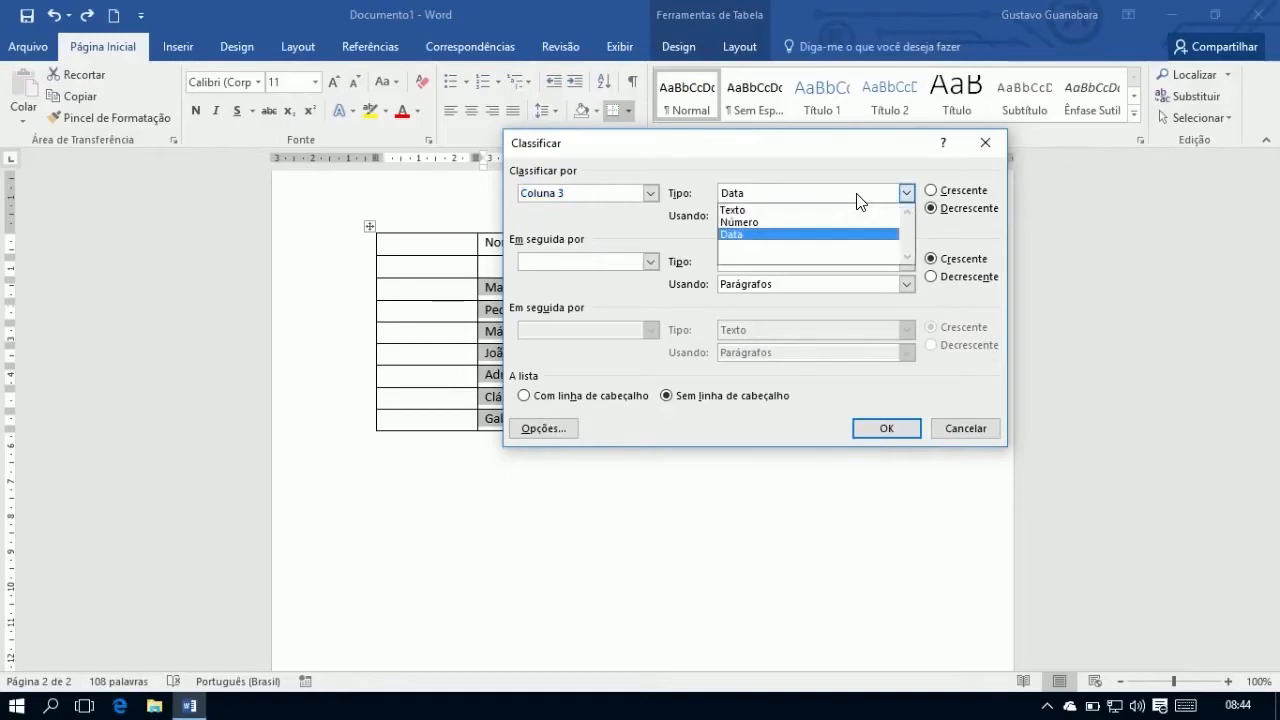
pyautogui.click(813, 222)
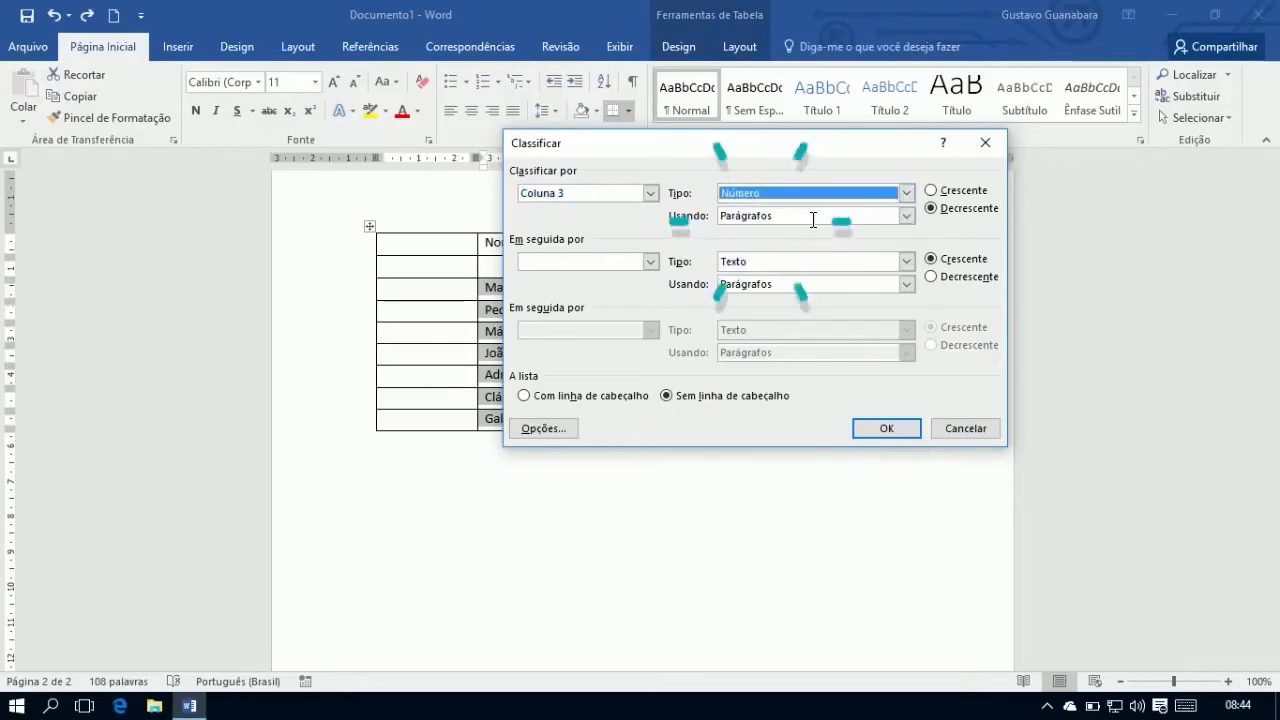
pyautogui.click(930, 192)
pyautogui.click(886, 428)
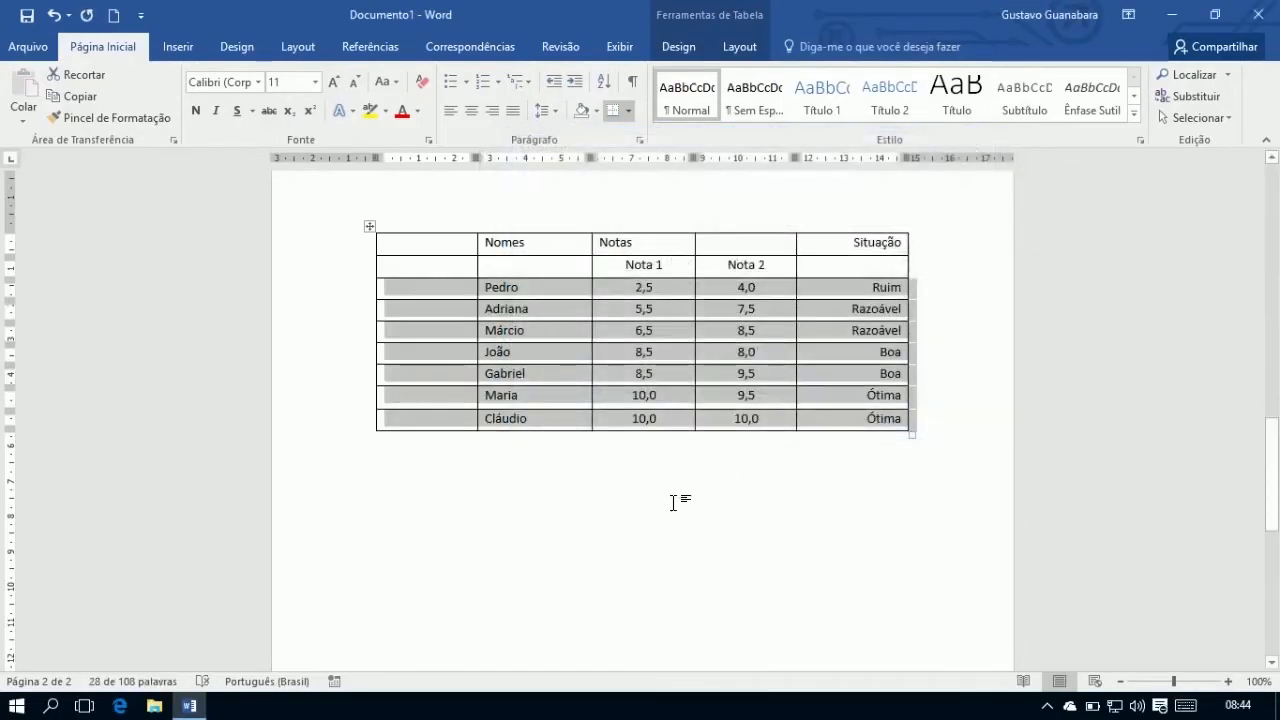
pyautogui.click(657, 500)
pyautogui.click(638, 290)
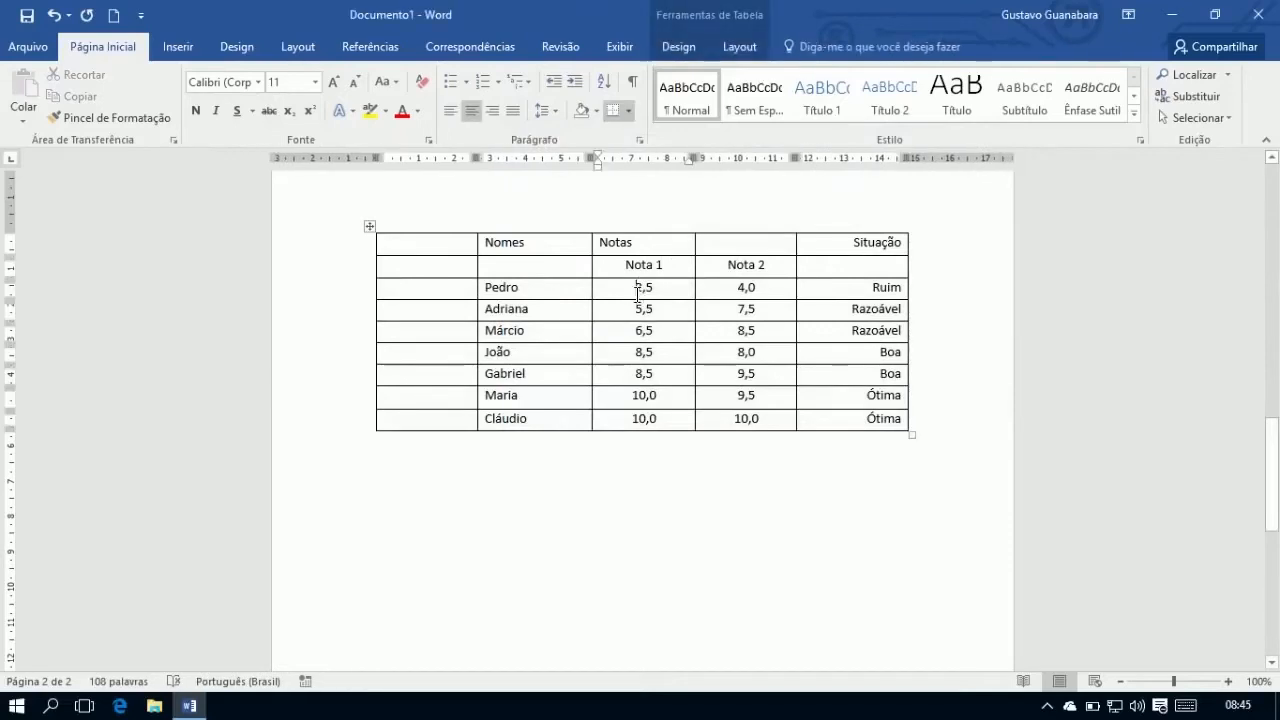
pyautogui.click(644, 419)
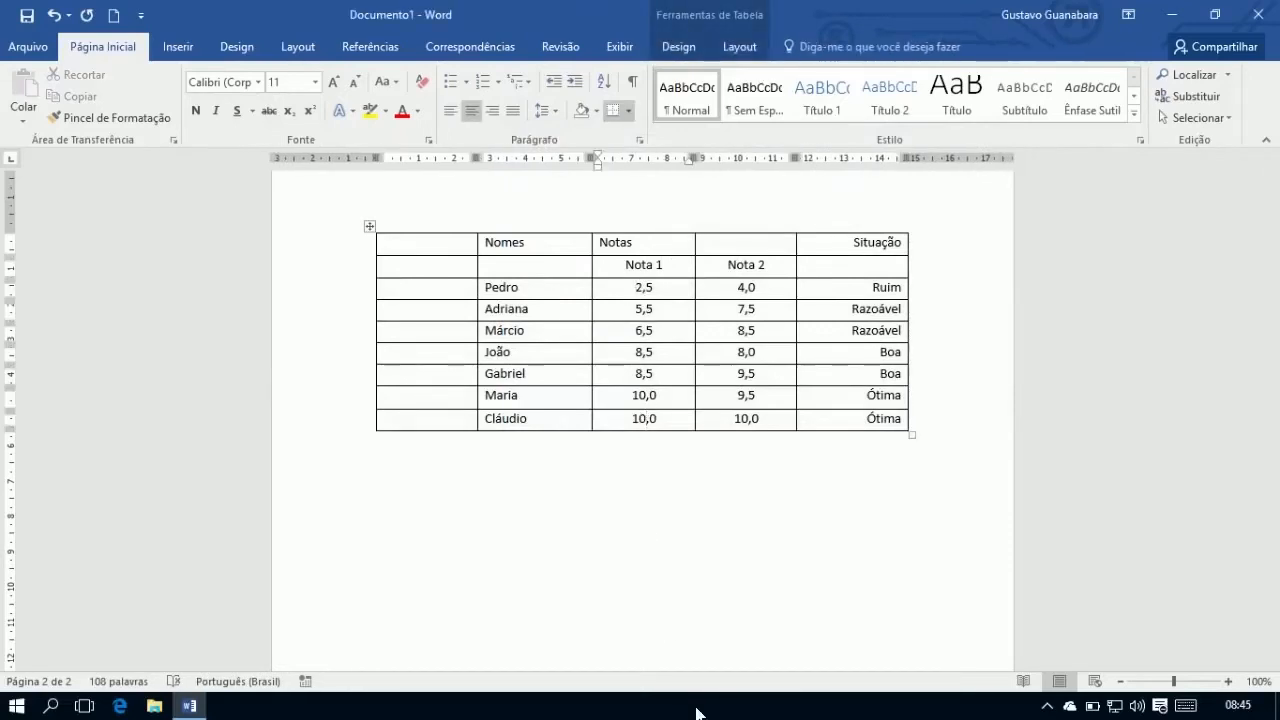
pyautogui.hotkey('ctrl', 'z')
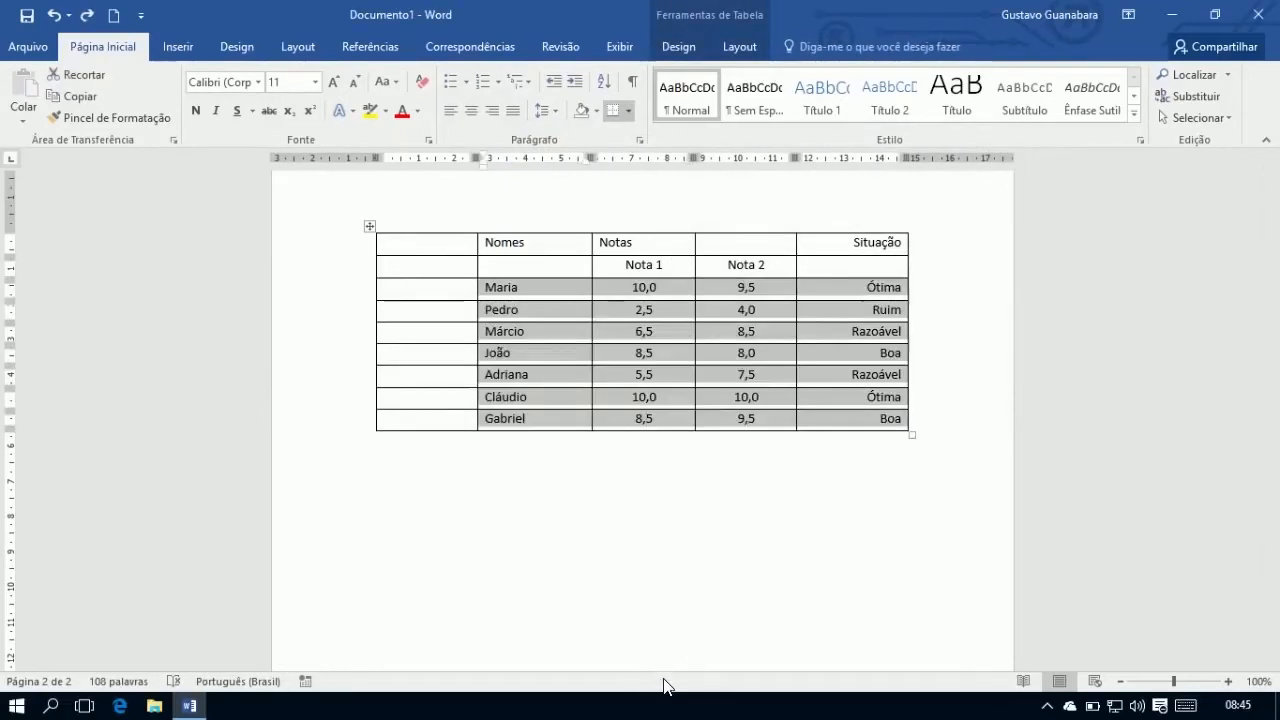
pyautogui.click(666, 552)
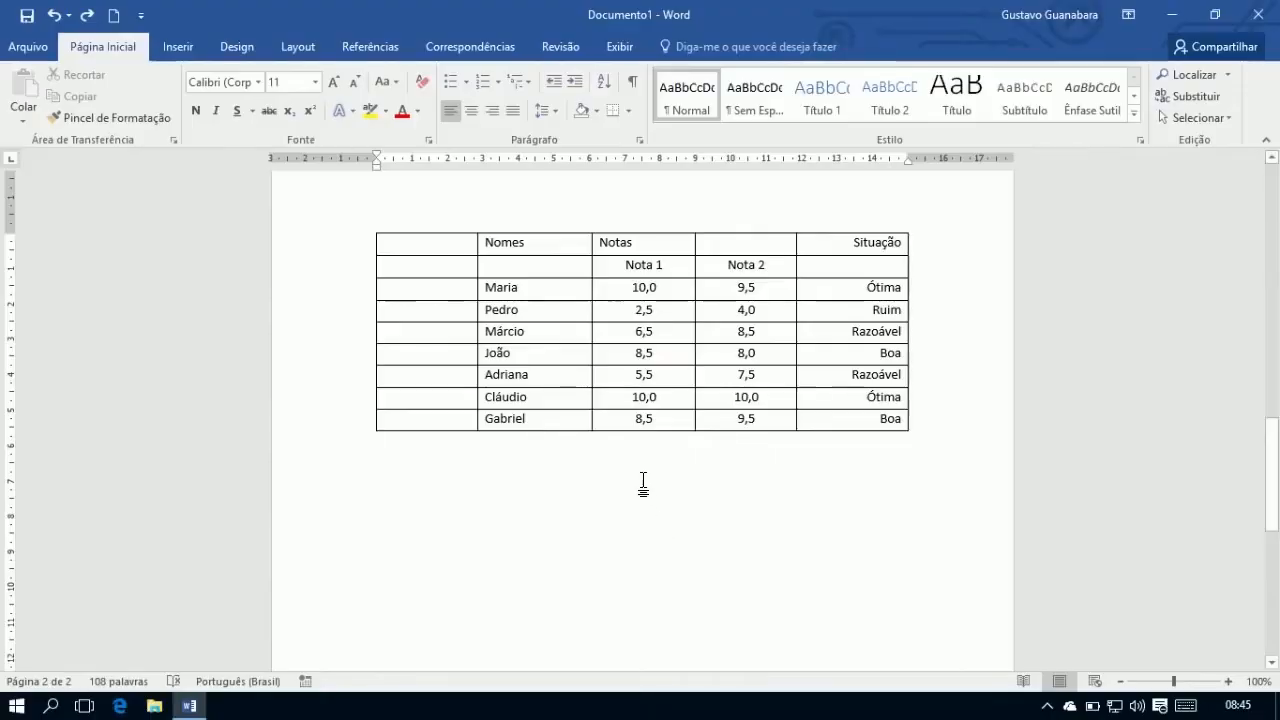
# Shade both header rows of the table with a light blue theme colour
pyautogui.moveTo(439, 236); pyautogui.dragTo(729, 278)
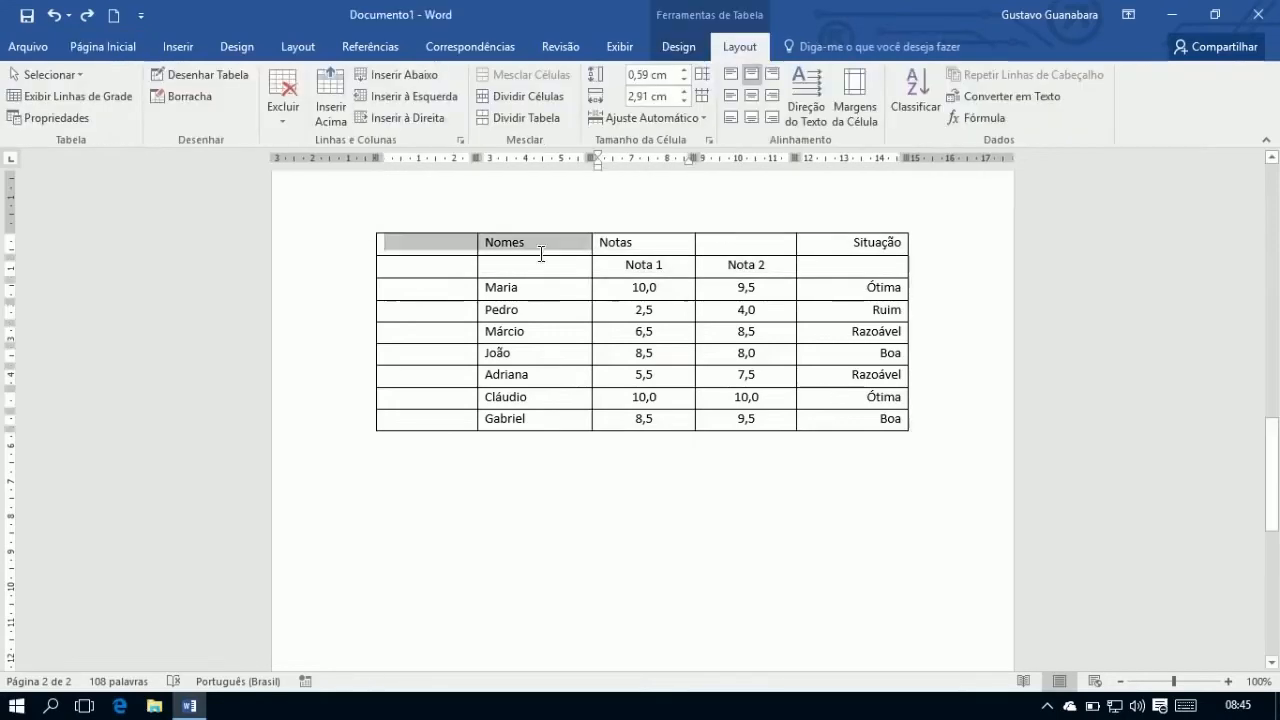
pyautogui.moveTo(537, 251); pyautogui.dragTo(800, 264)
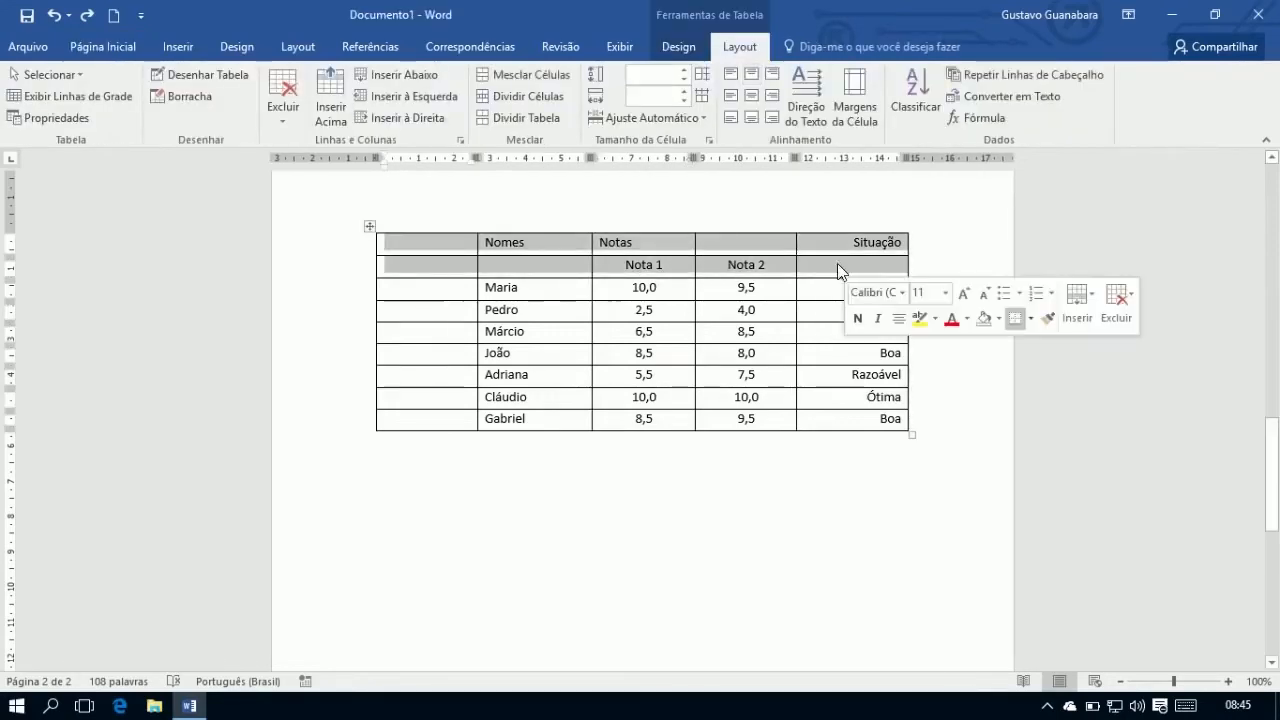
pyautogui.click(678, 46)
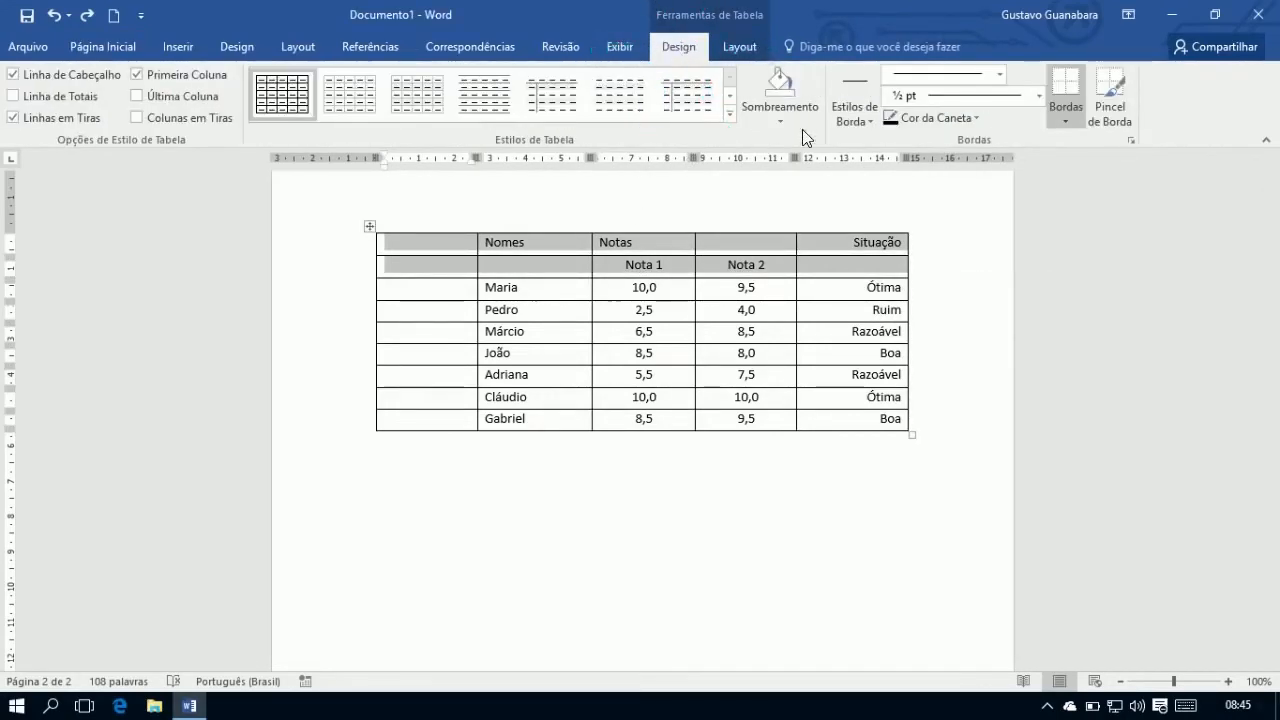
pyautogui.click(787, 101)
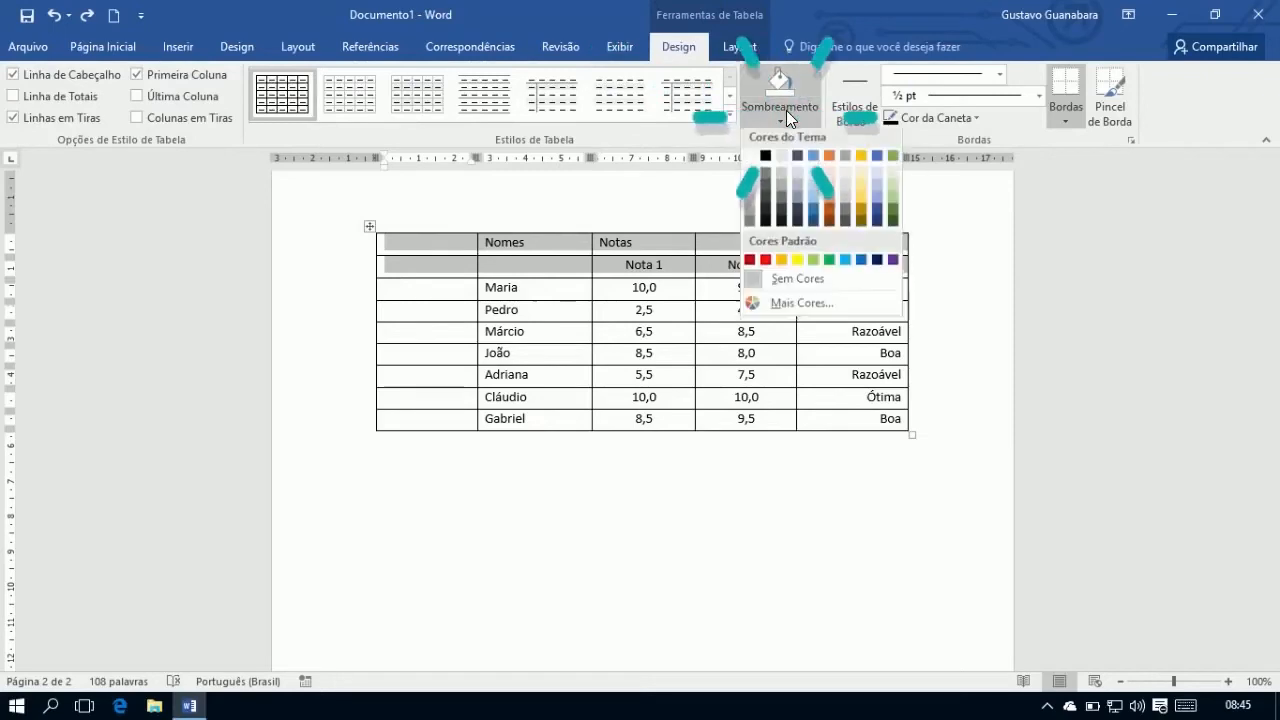
pyautogui.click(813, 202)
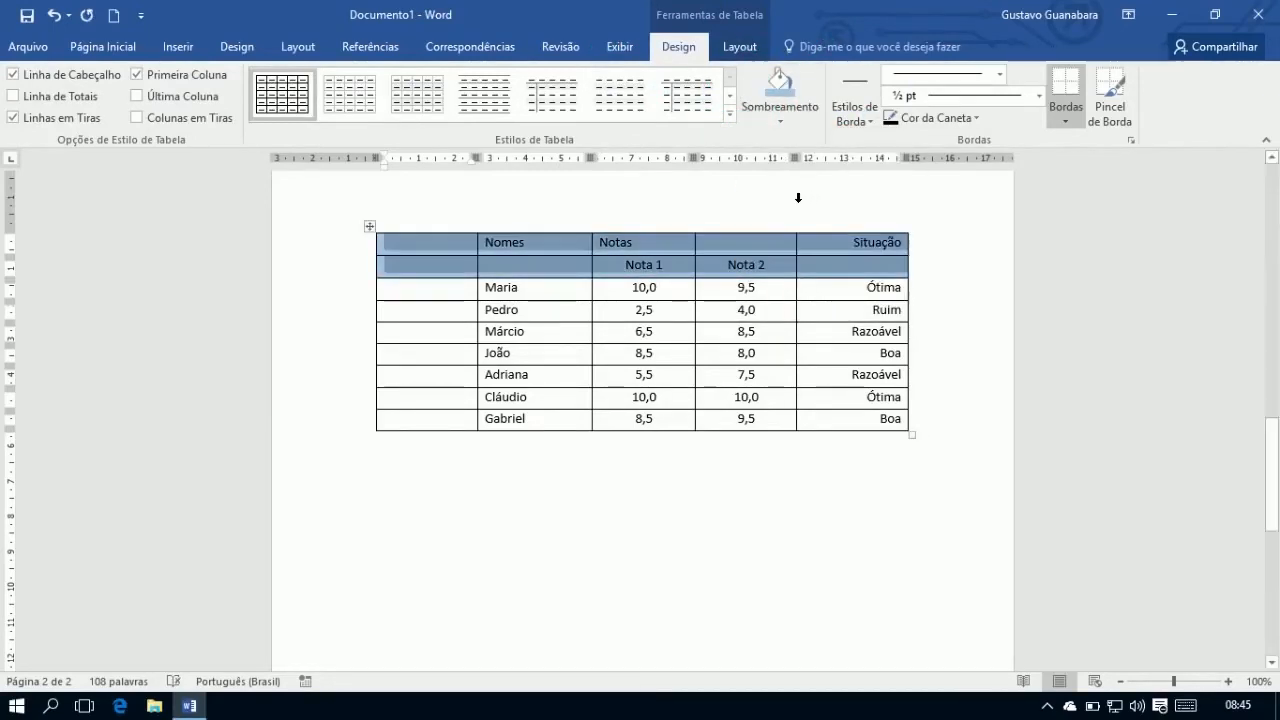
pyautogui.click(638, 298)
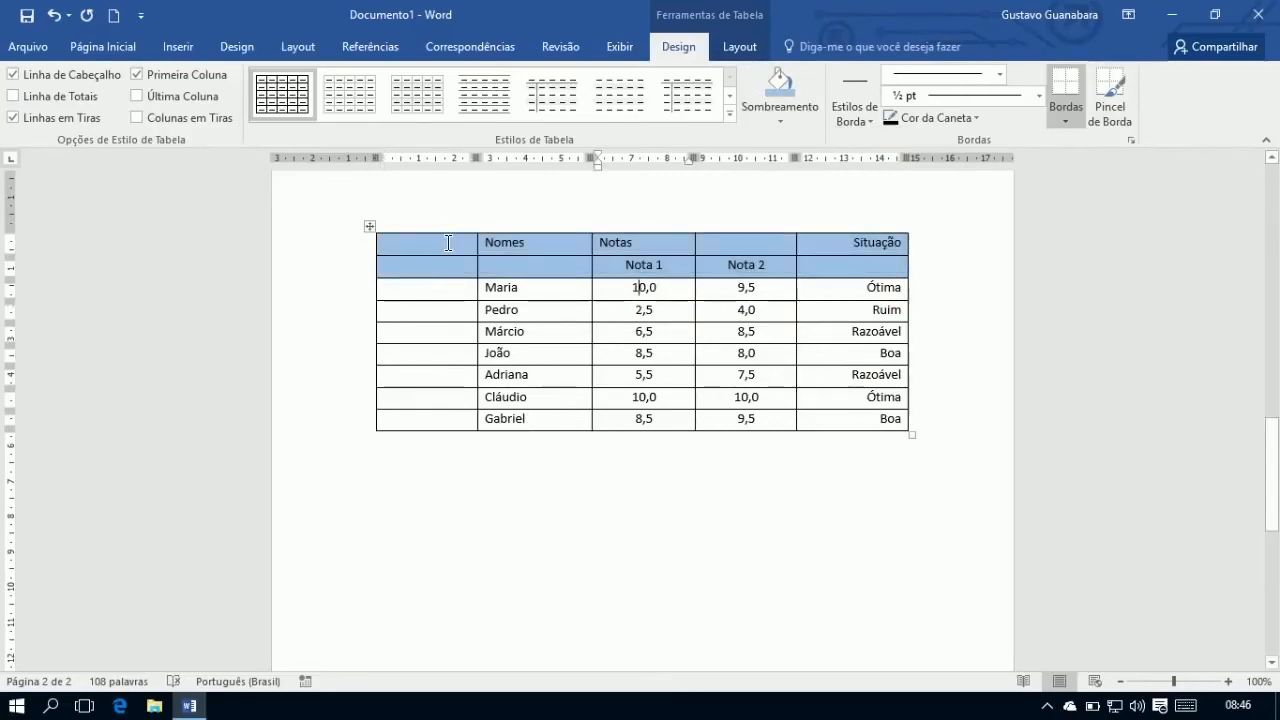
# Format the text of both header rows in bold with a dark blue theme font colour
pyautogui.moveTo(446, 243); pyautogui.dragTo(808, 263)
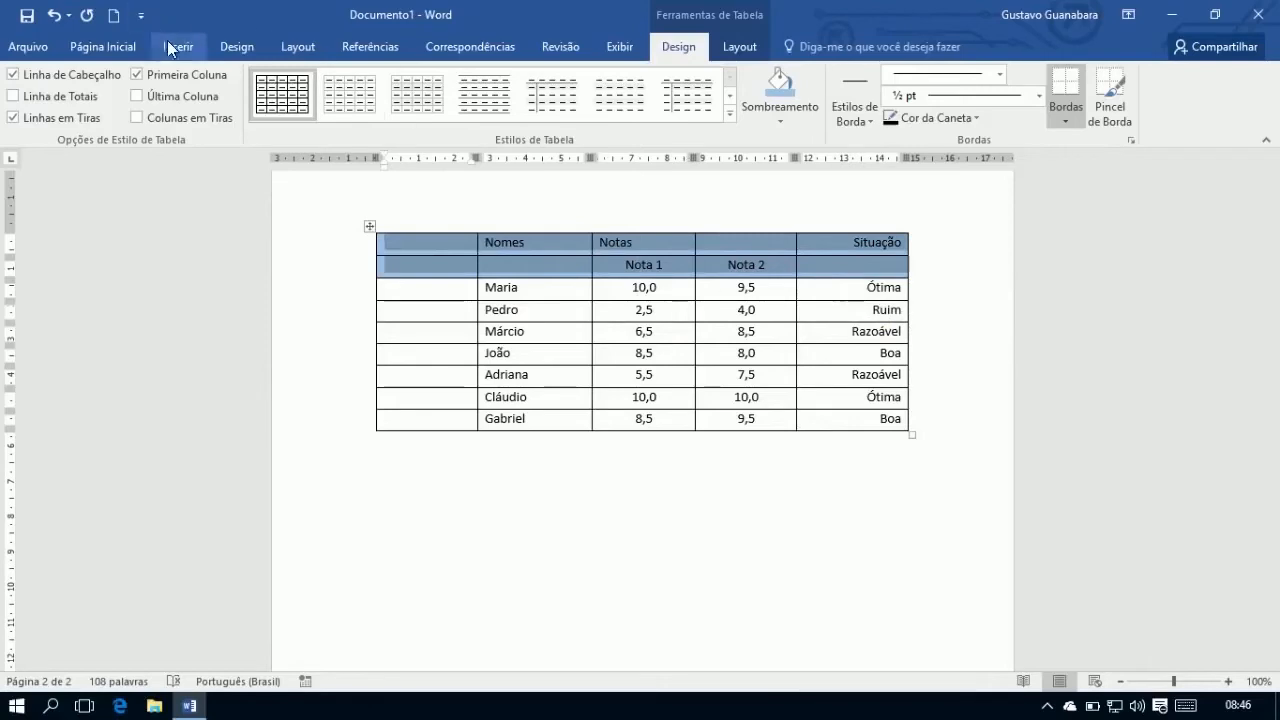
pyautogui.click(115, 58)
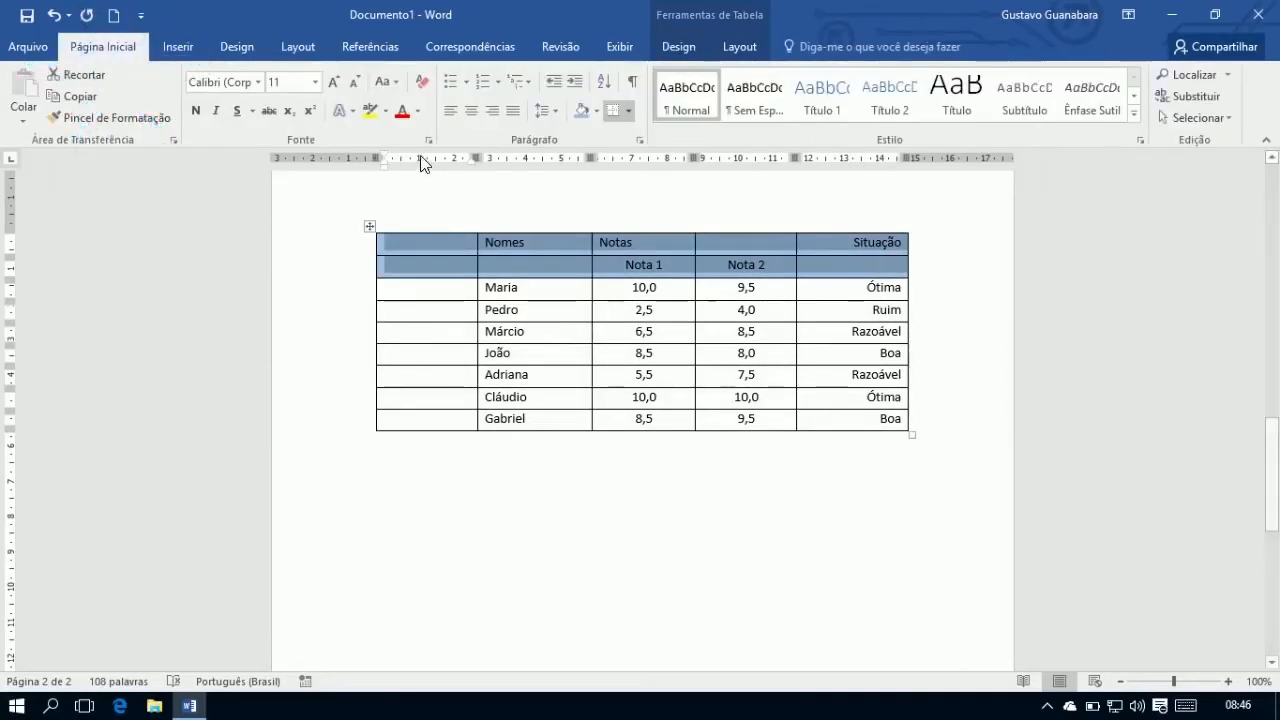
pyautogui.click(419, 111)
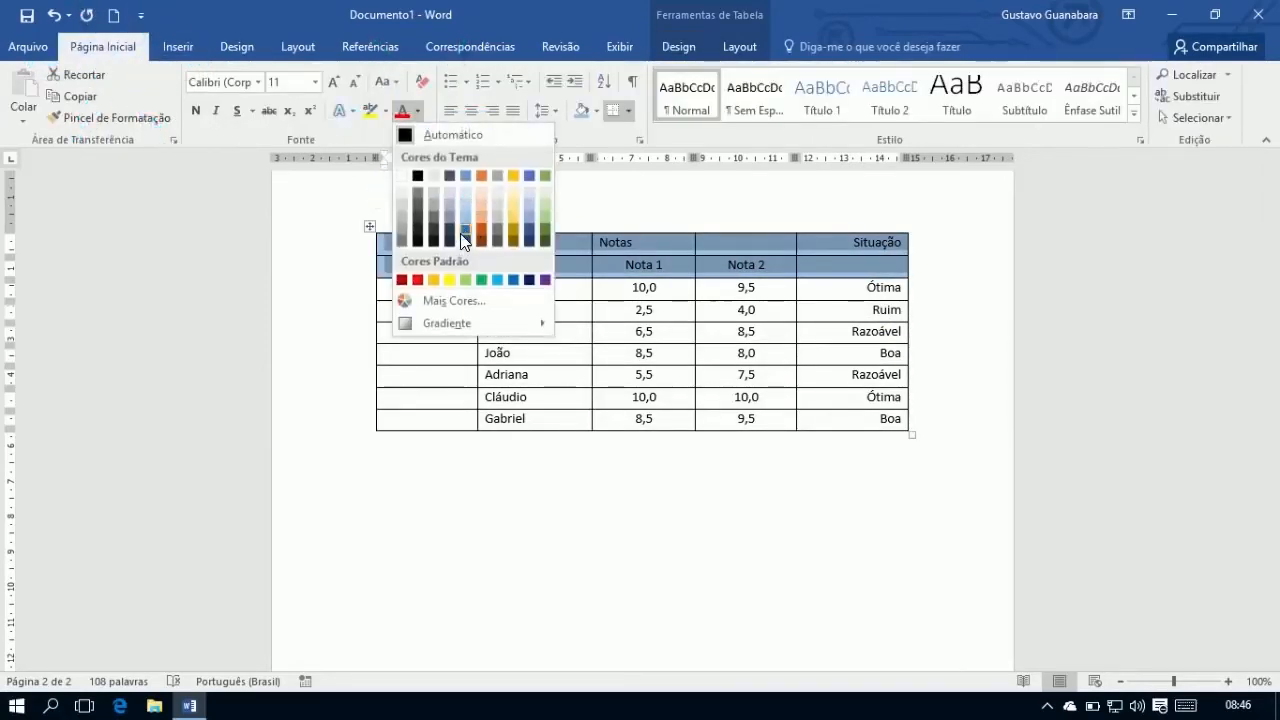
pyautogui.click(463, 236)
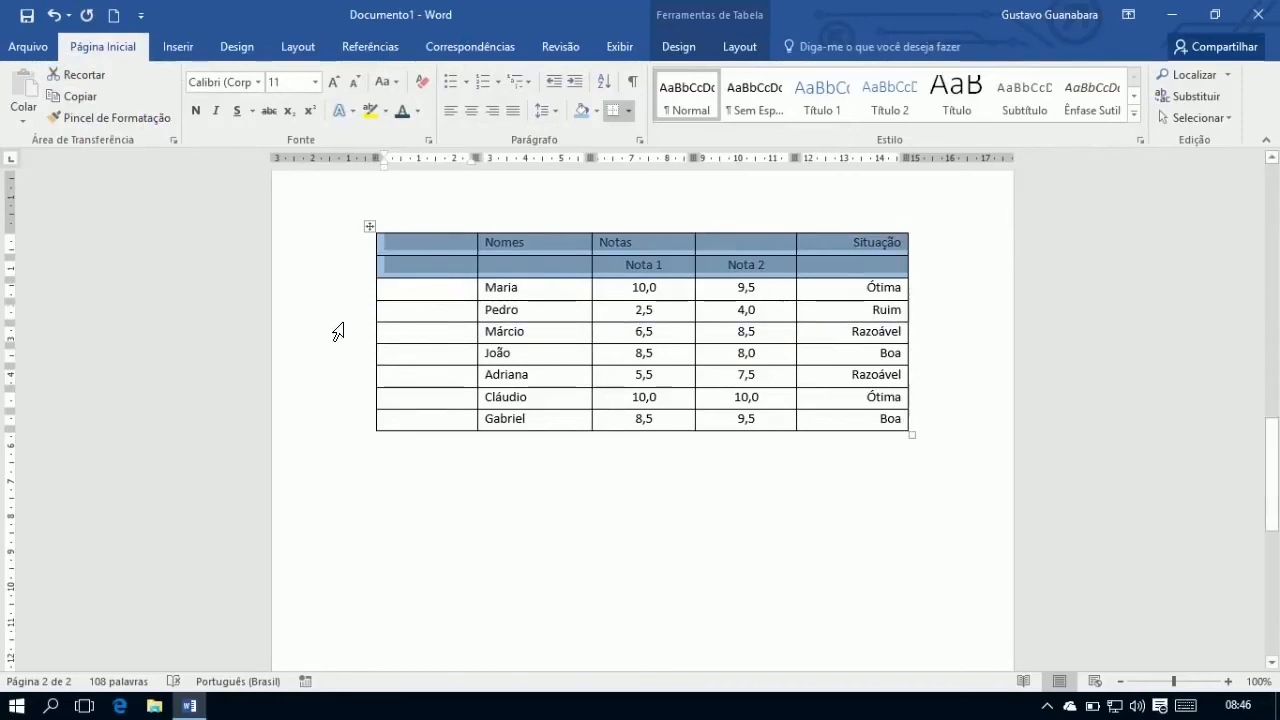
pyautogui.click(195, 110)
pyautogui.click(820, 500)
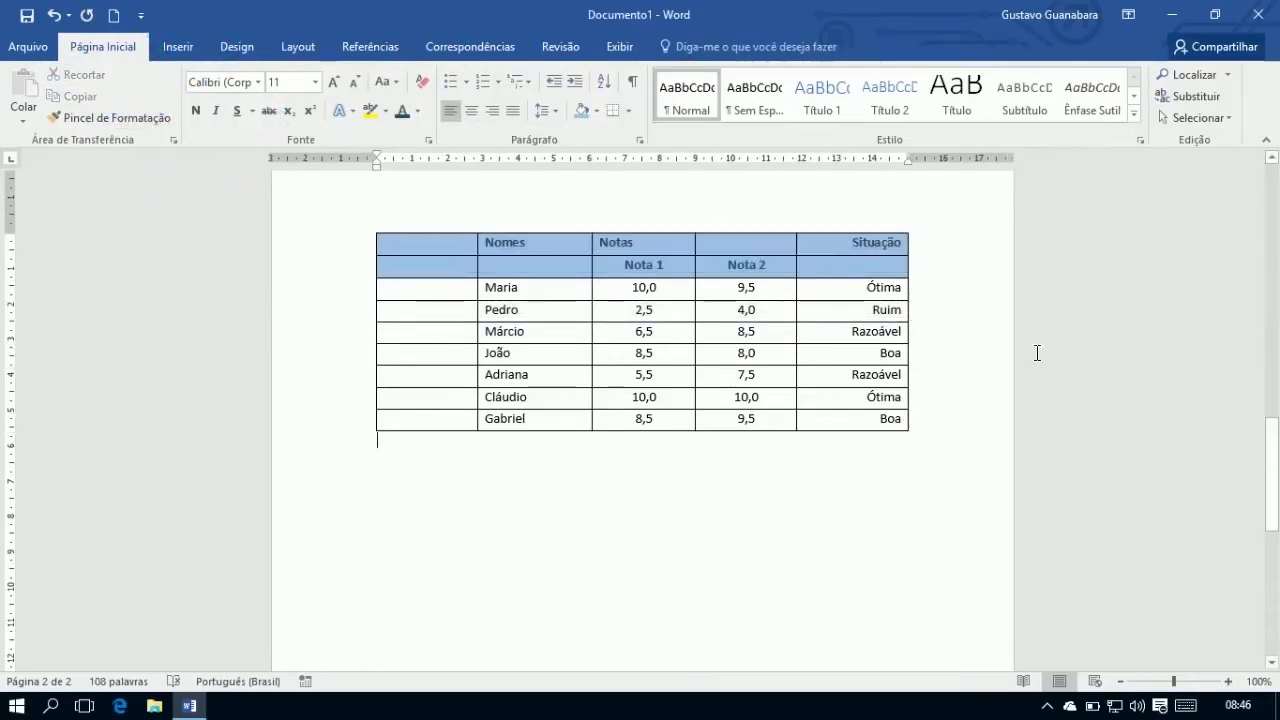
pyautogui.moveTo(367, 321)
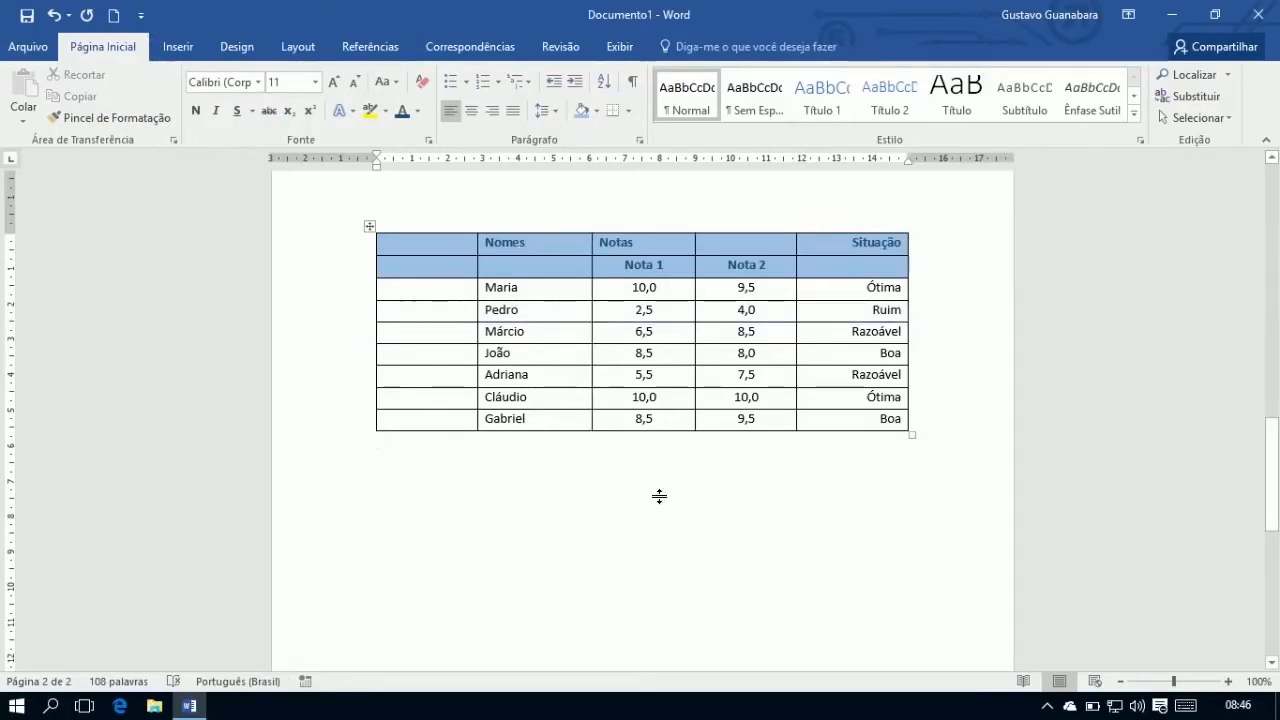
# Try merging the Notas cell with the empty header cell beside it and centring its text, and undo both changes
pyautogui.moveTo(623, 240); pyautogui.dragTo(703, 250)
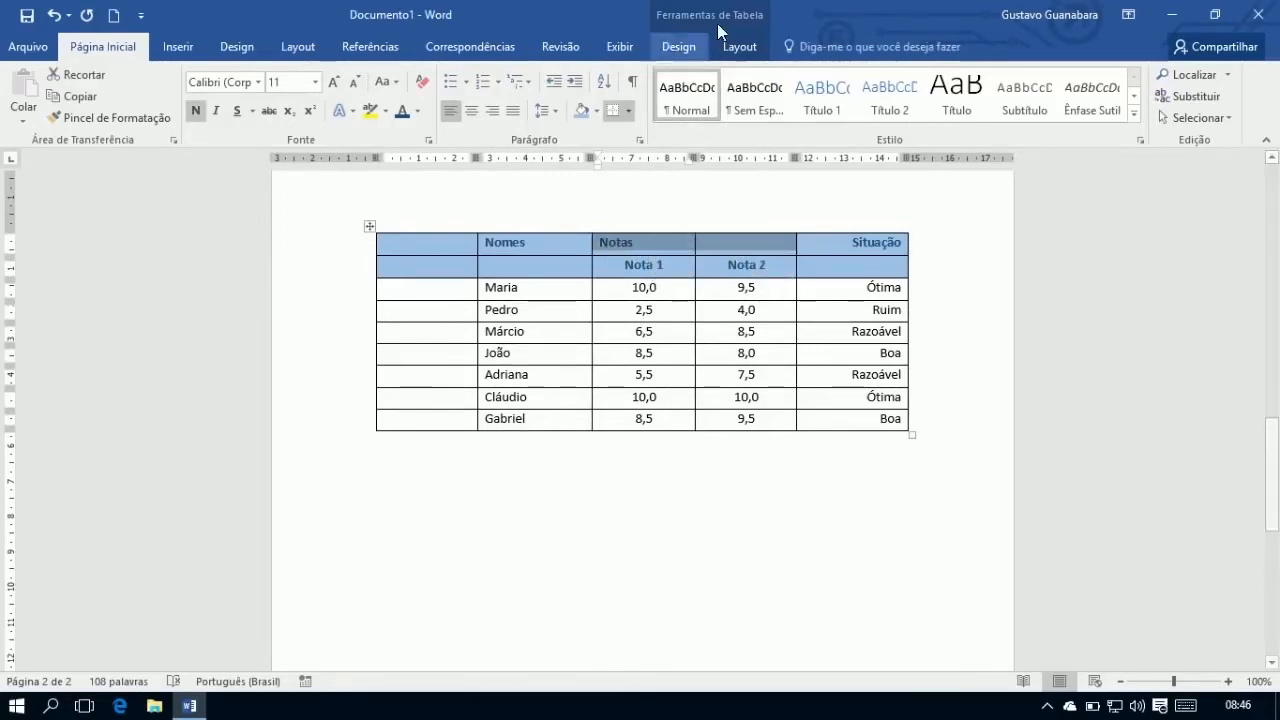
pyautogui.click(740, 46)
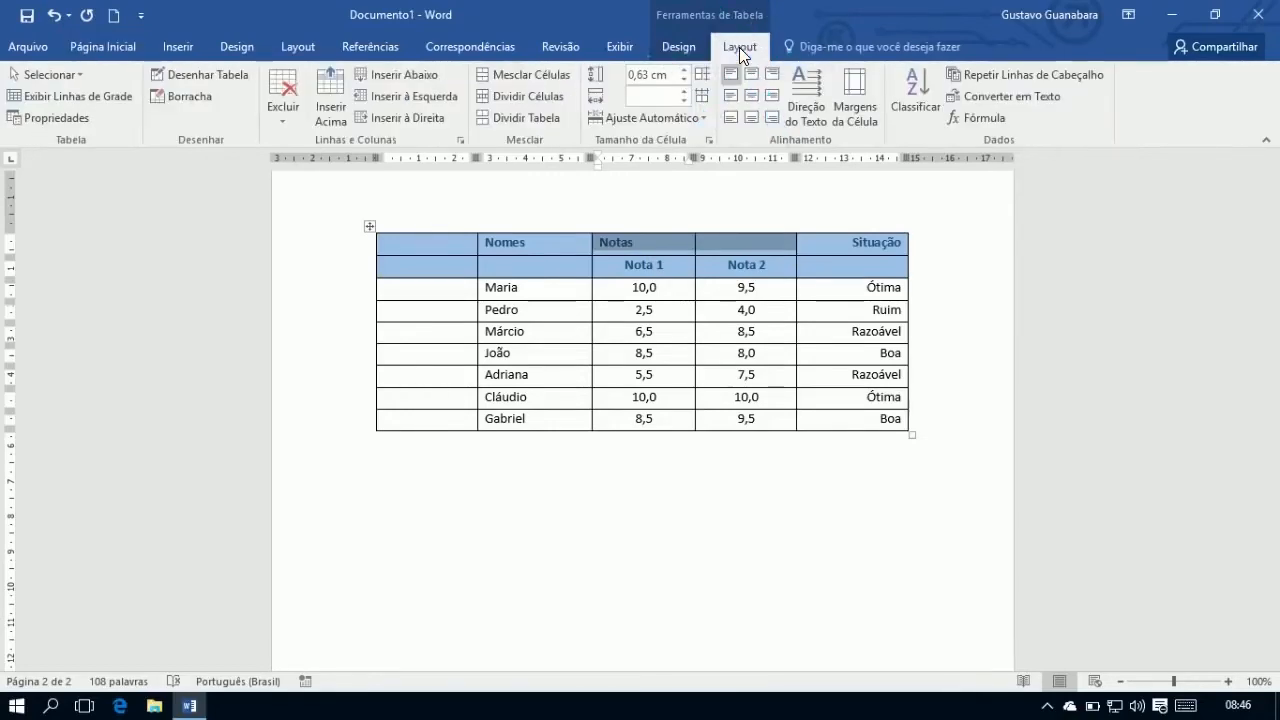
pyautogui.click(509, 72)
pyautogui.hotkey('ctrl', 'End')
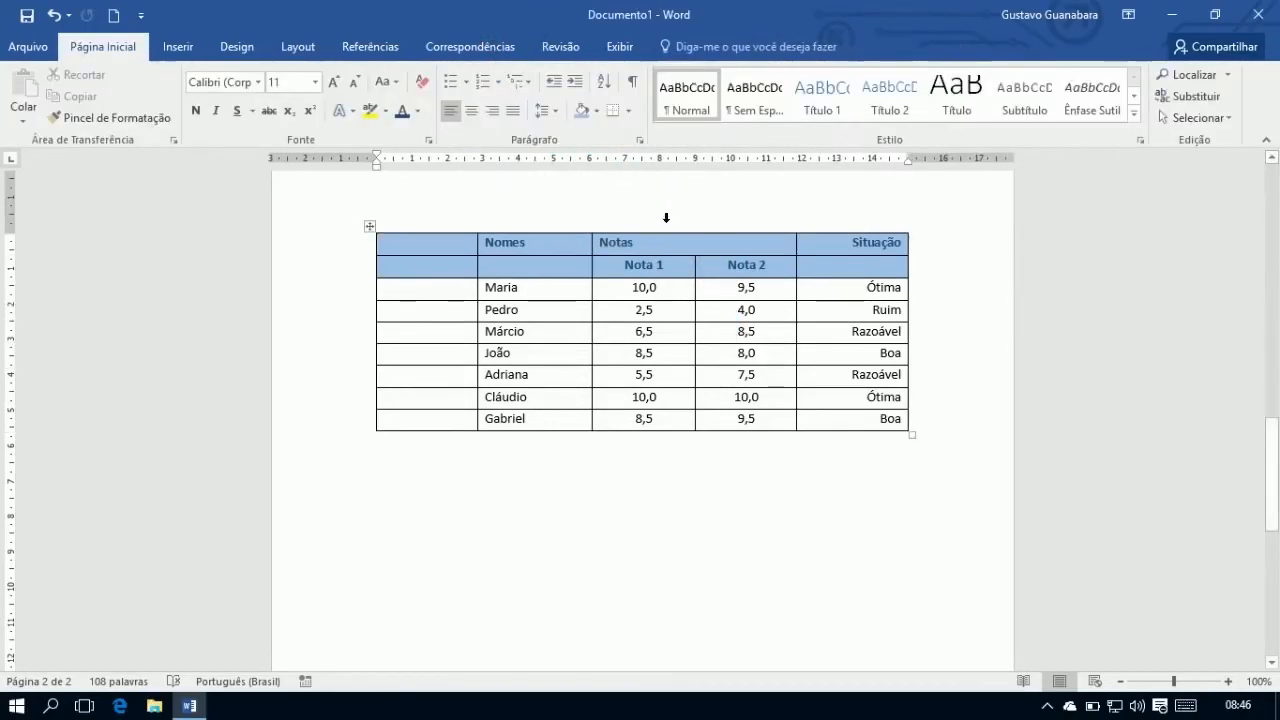
pyautogui.click(662, 248)
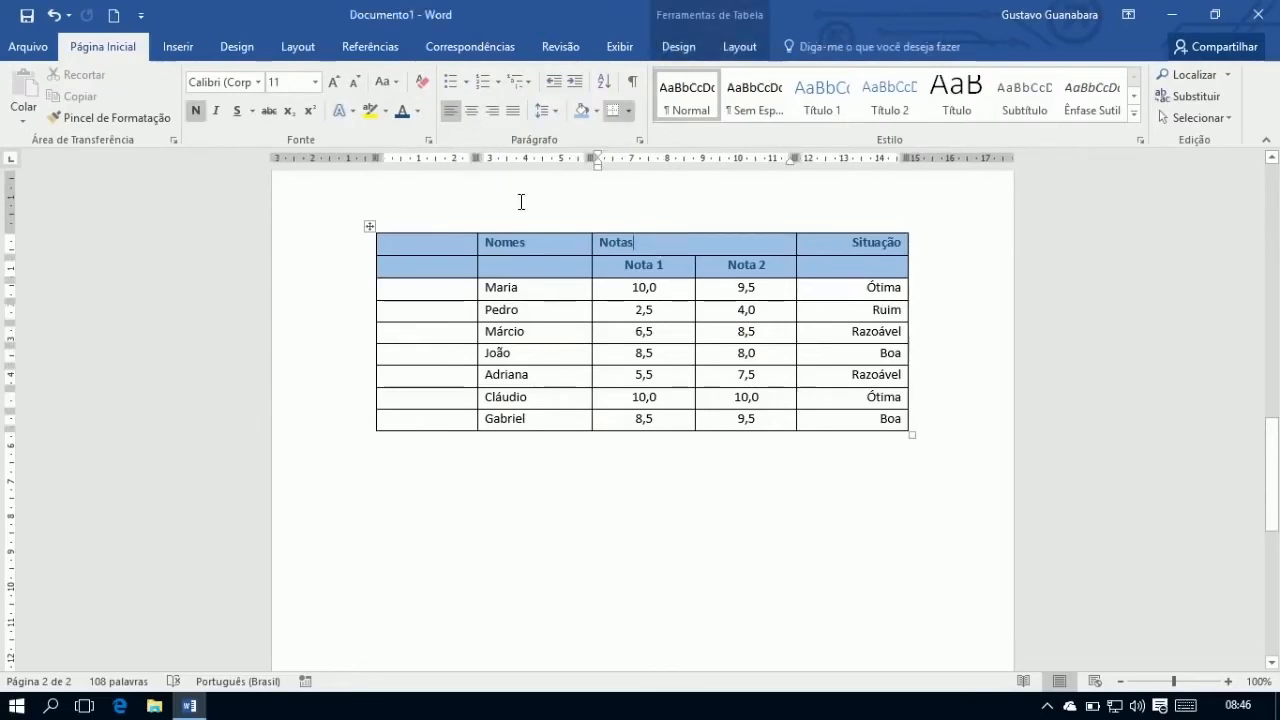
pyautogui.click(473, 109)
pyautogui.hotkey('ctrl', 'z')
pyautogui.hotkey('ctrl', 'z')
pyautogui.click(751, 554)
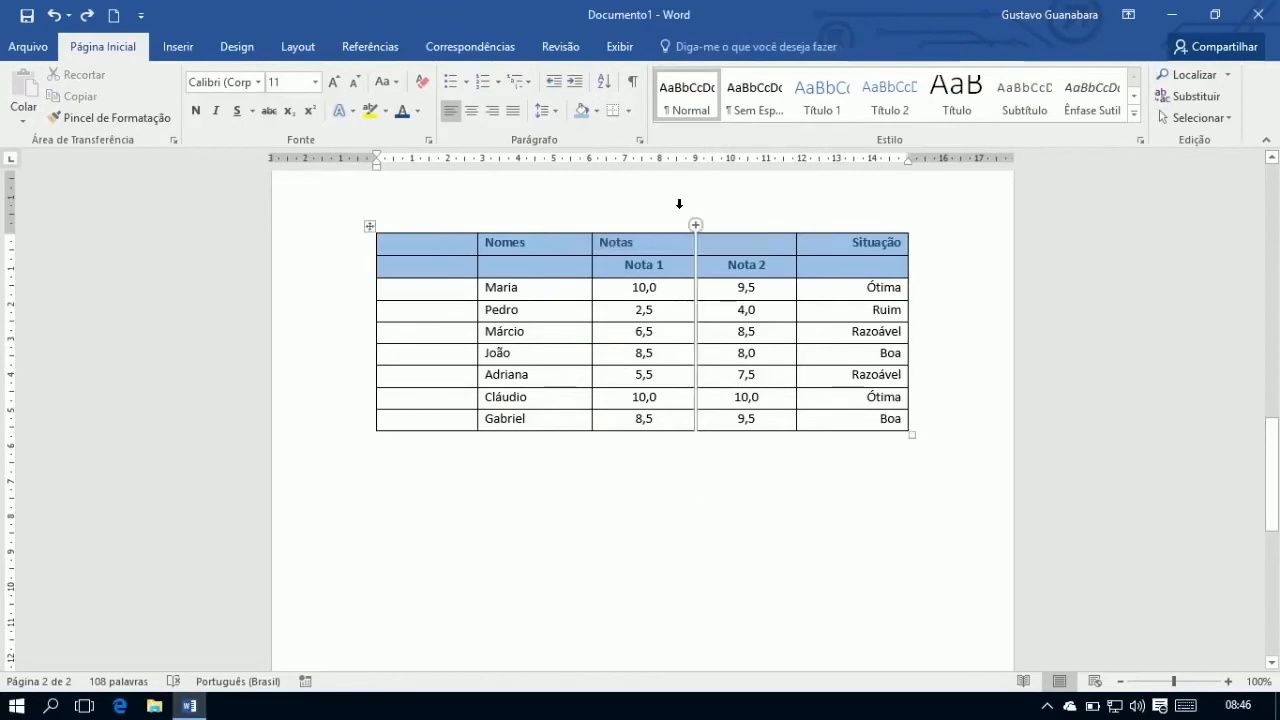
# Erase the border between the Notas cell and the empty header cell beside it with the Borracha tool, and centre the Notas heading
pyautogui.click(644, 240)
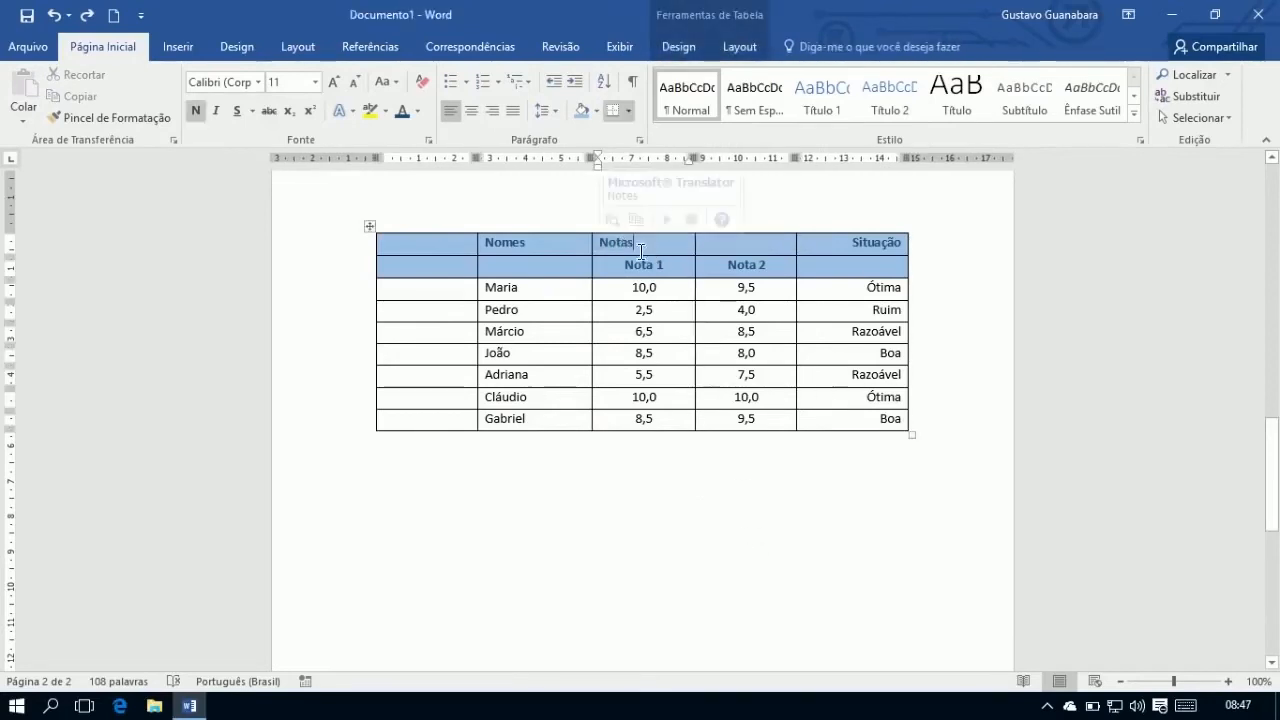
pyautogui.click(733, 52)
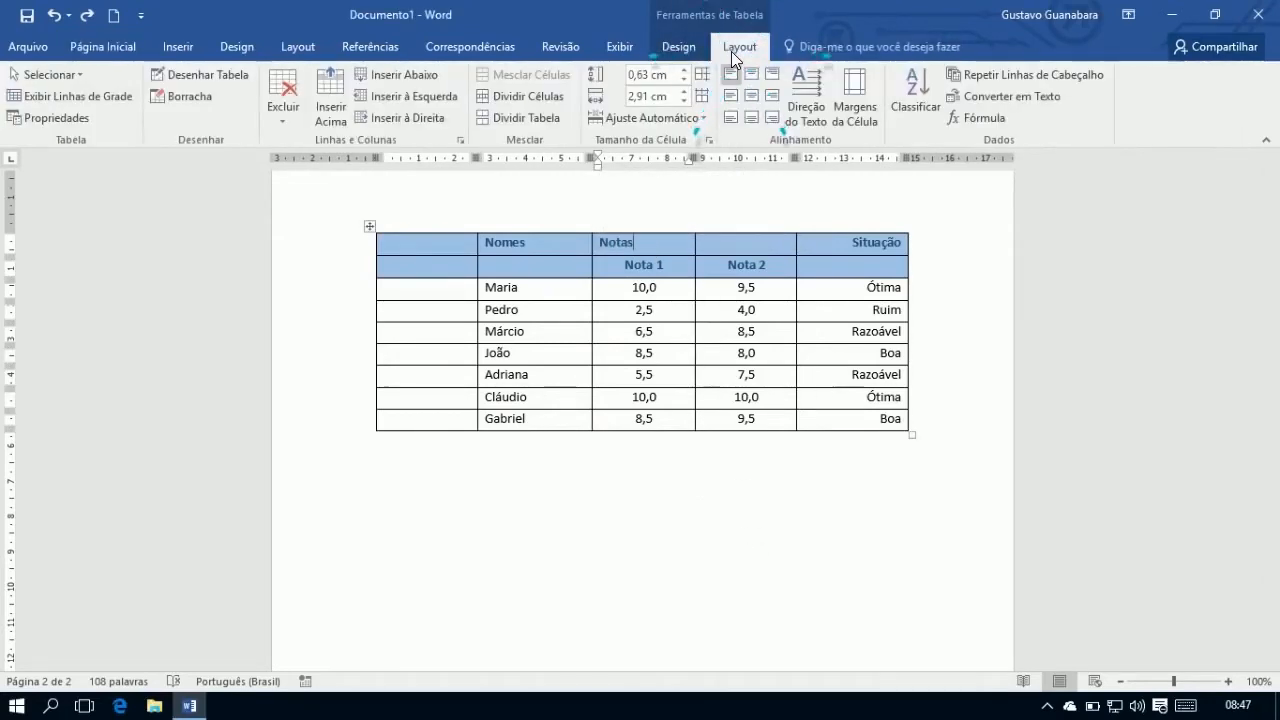
pyautogui.click(183, 97)
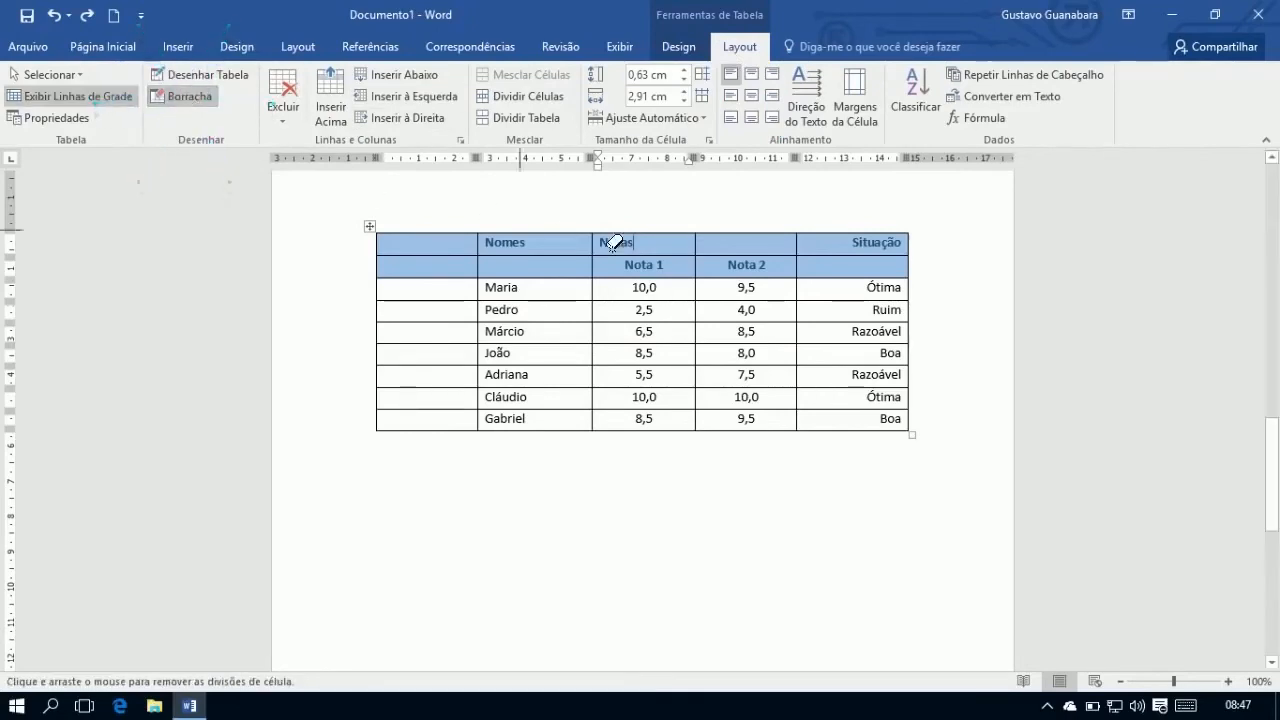
pyautogui.click(697, 241)
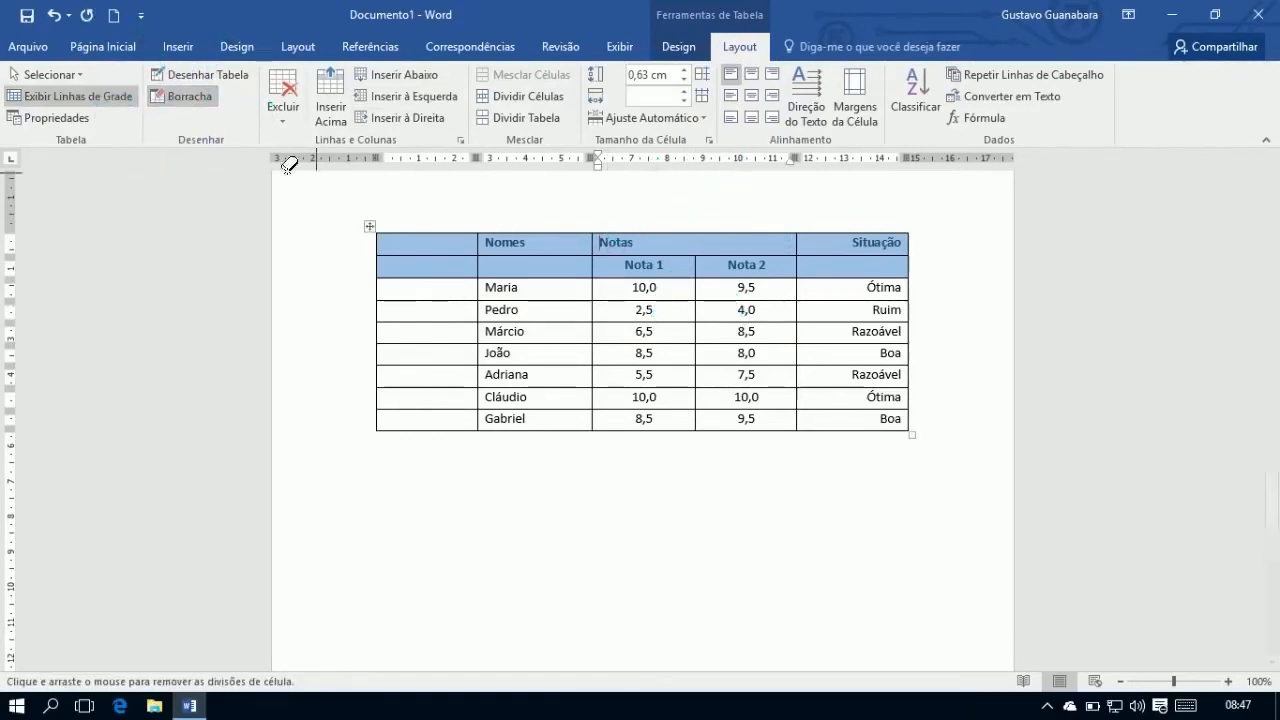
pyautogui.press('Escape')
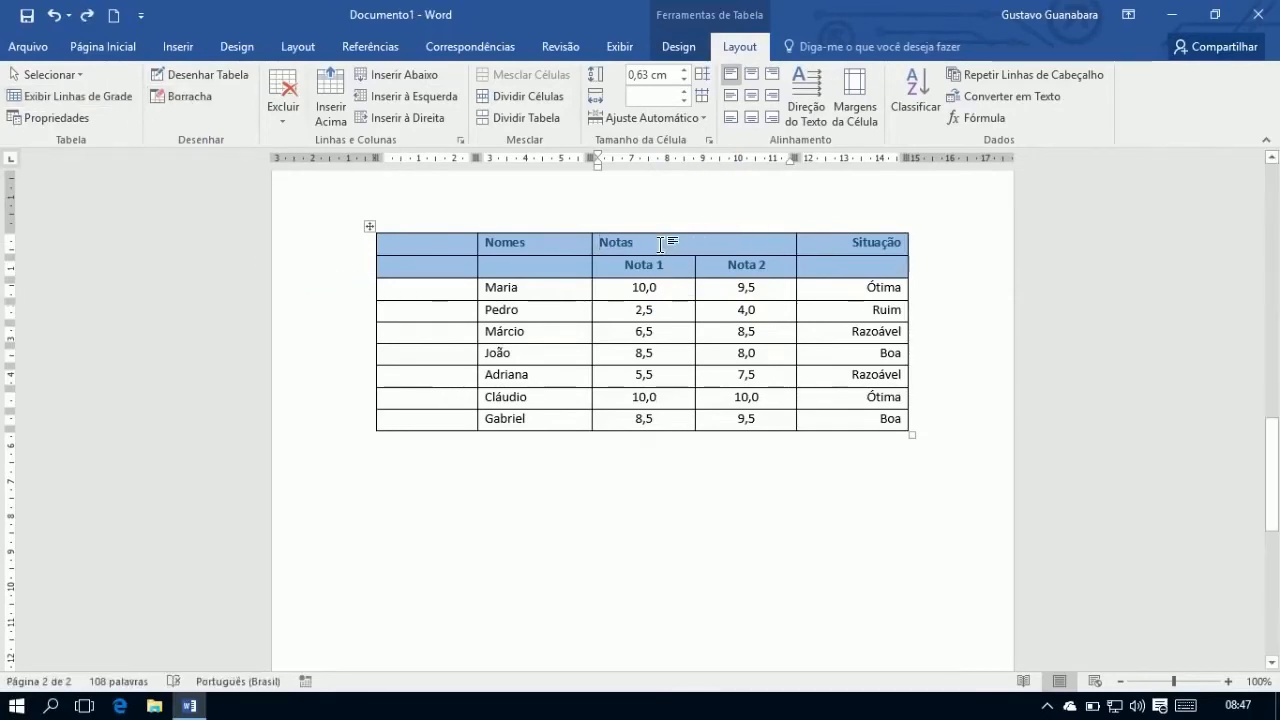
pyautogui.click(90, 47)
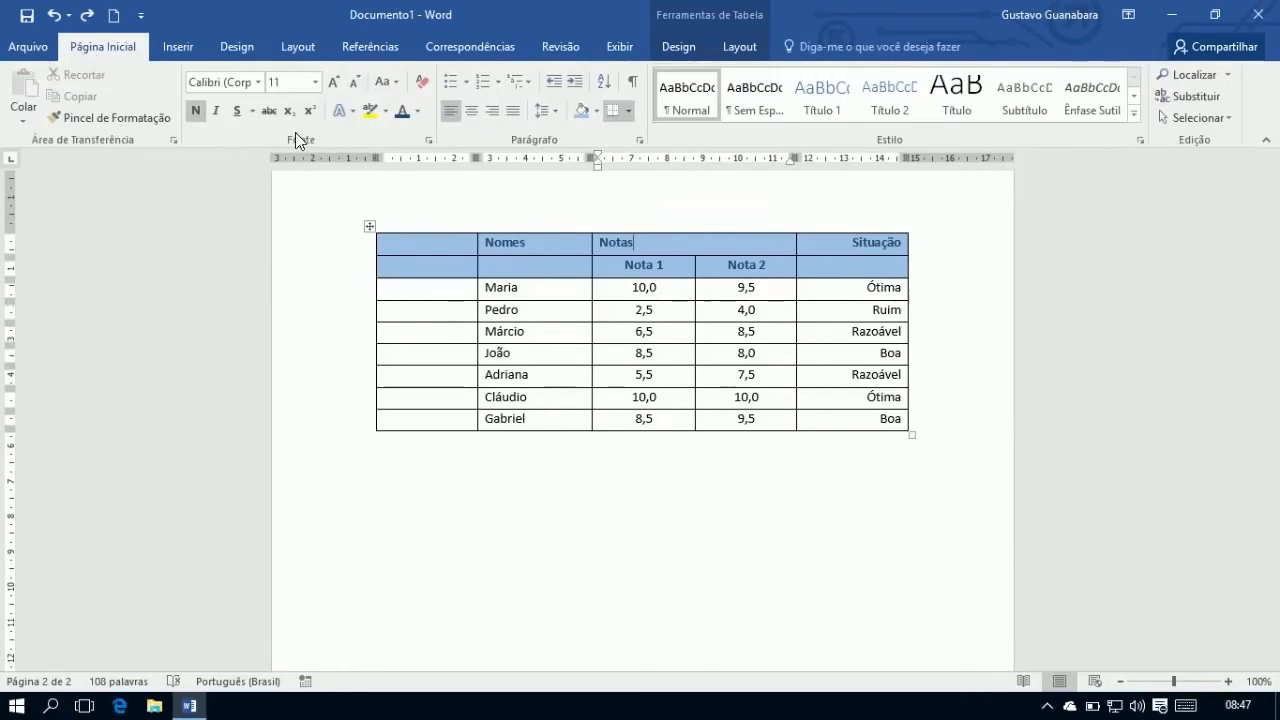
pyautogui.click(474, 118)
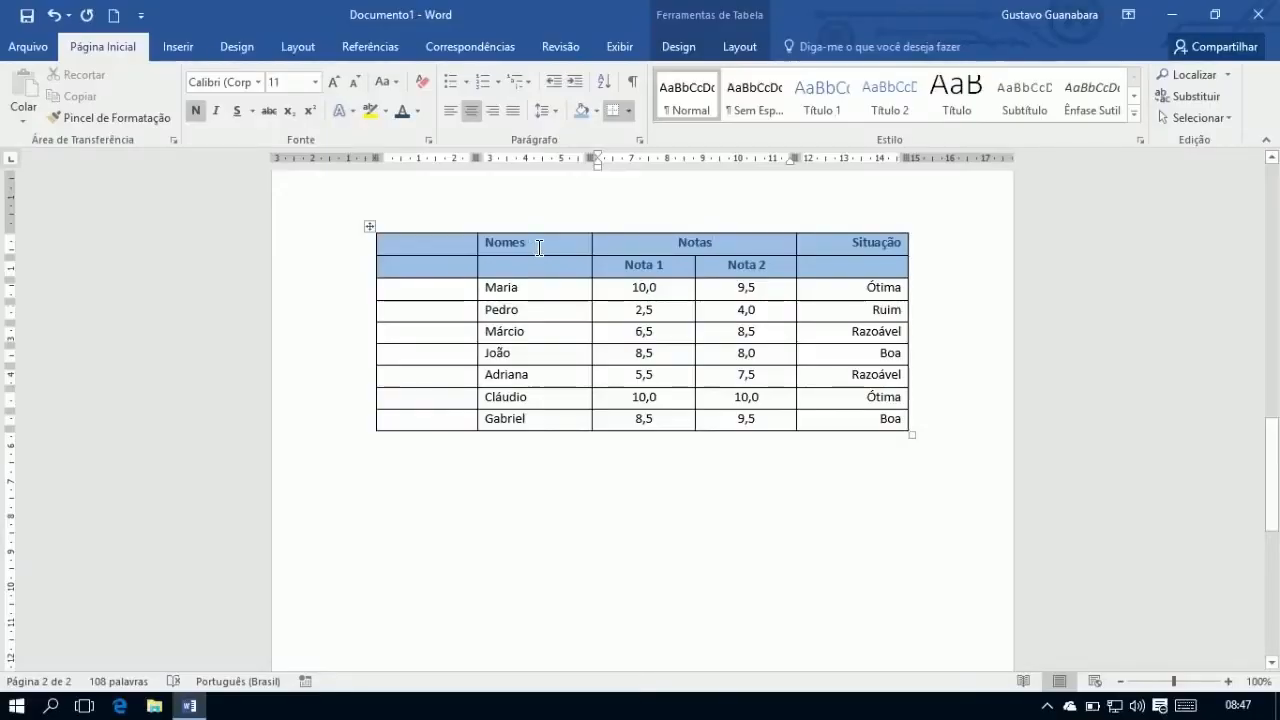
# Merge the Nomes, Situação and empty first-column header cells each with the blank header cell directly below
pyautogui.moveTo(537, 246); pyautogui.dragTo(539, 262)
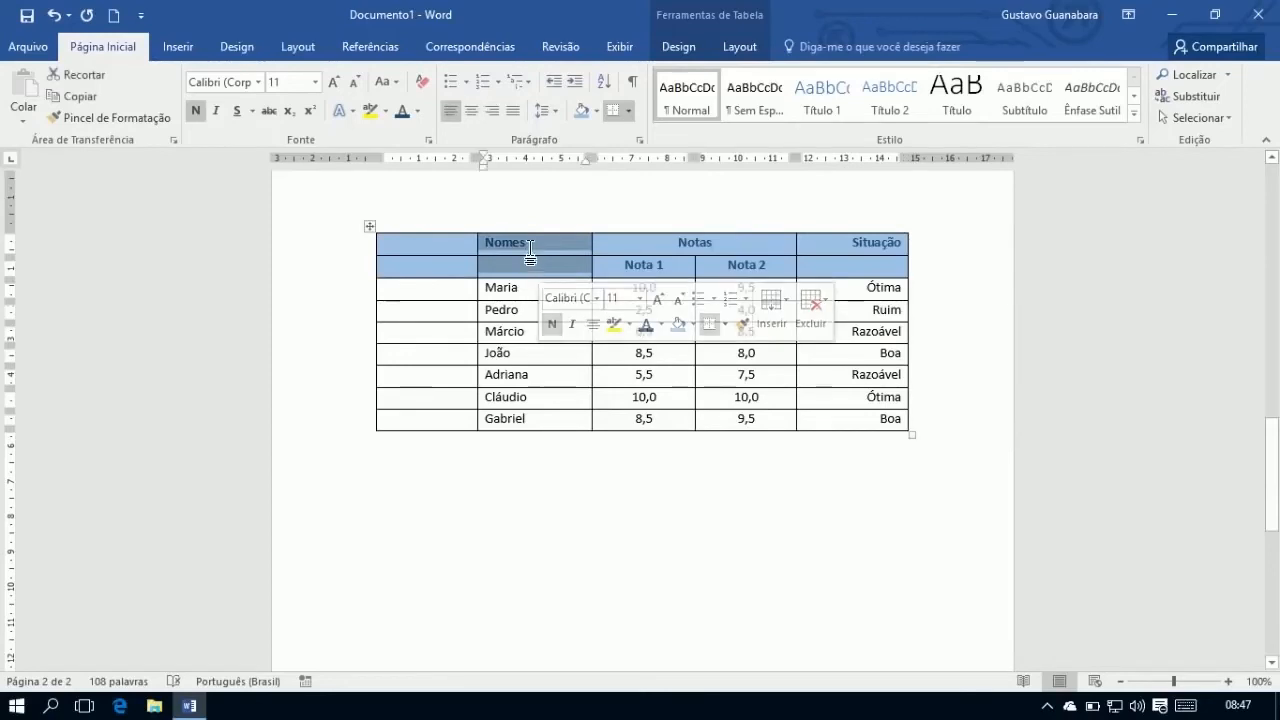
pyautogui.click(735, 45)
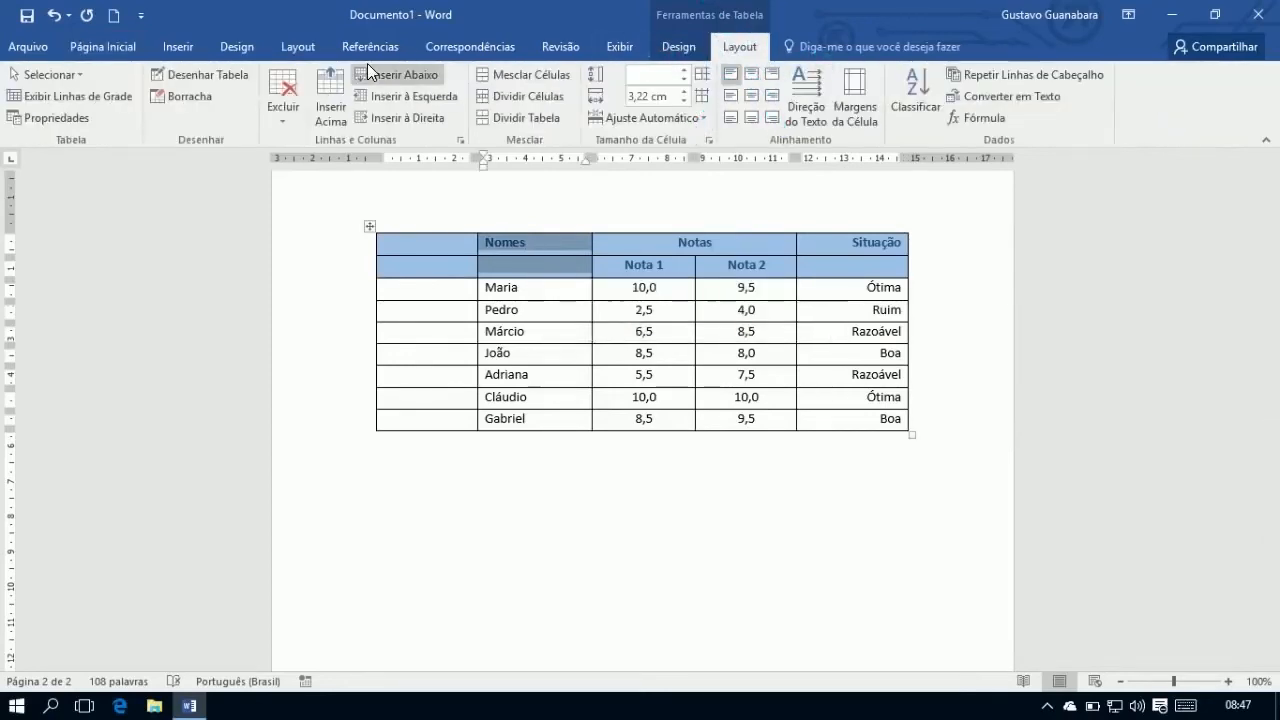
pyautogui.click(537, 75)
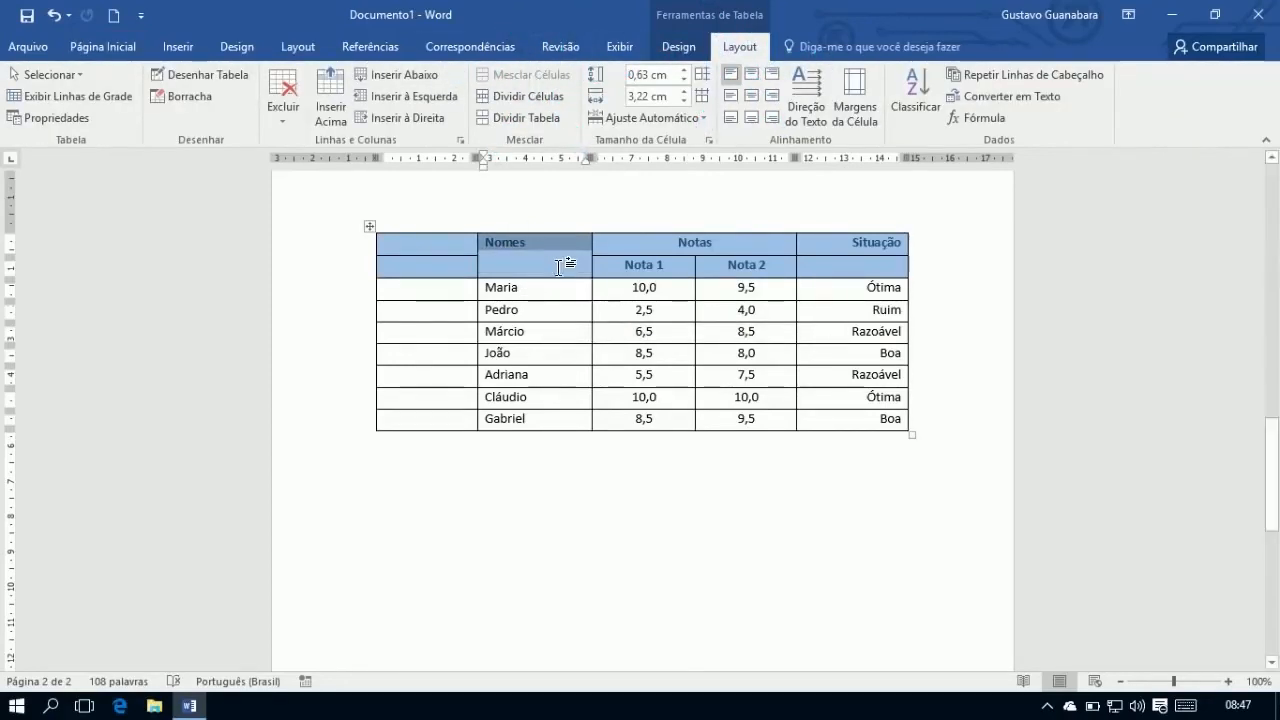
pyautogui.moveTo(858, 245); pyautogui.dragTo(860, 268)
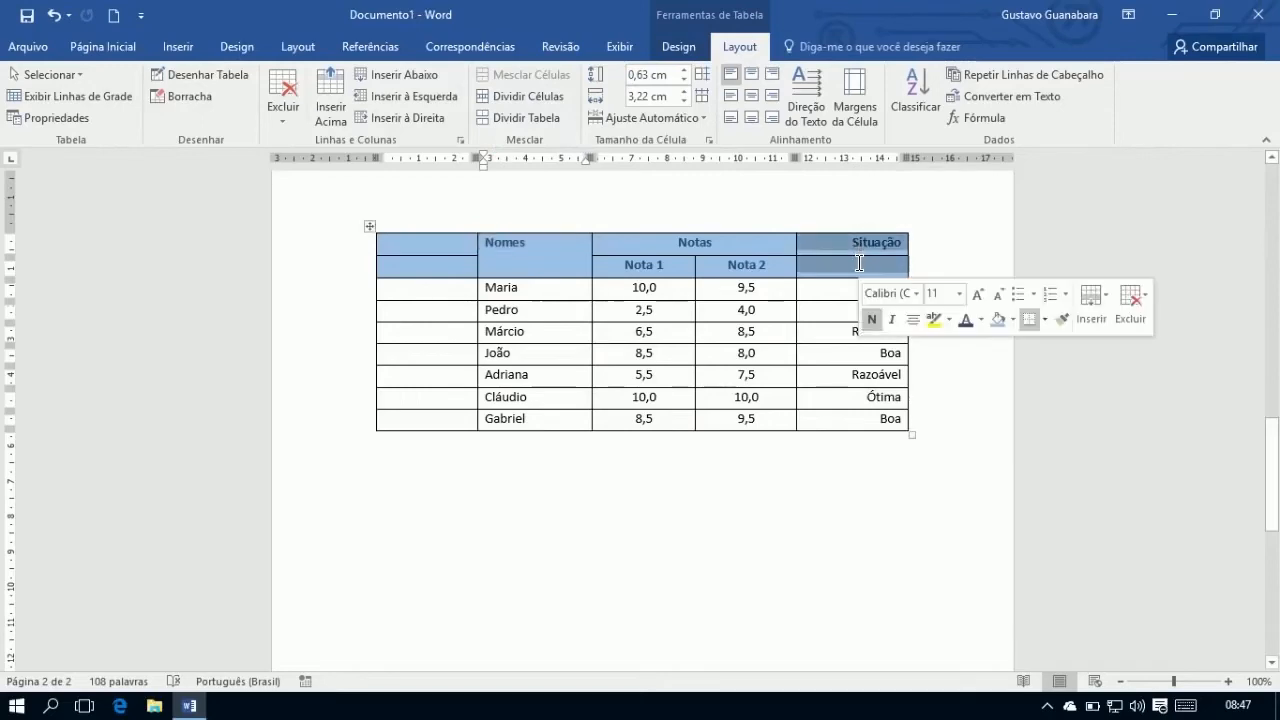
pyautogui.click(518, 76)
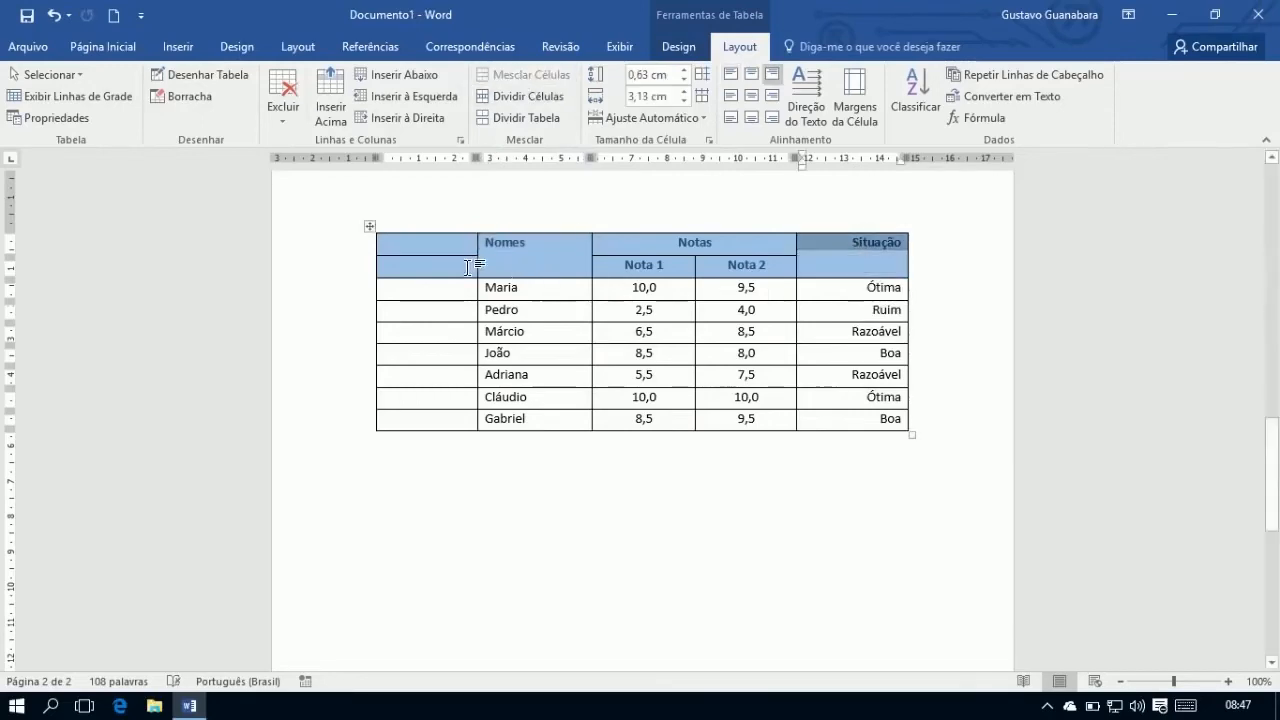
pyautogui.moveTo(413, 262); pyautogui.dragTo(413, 242)
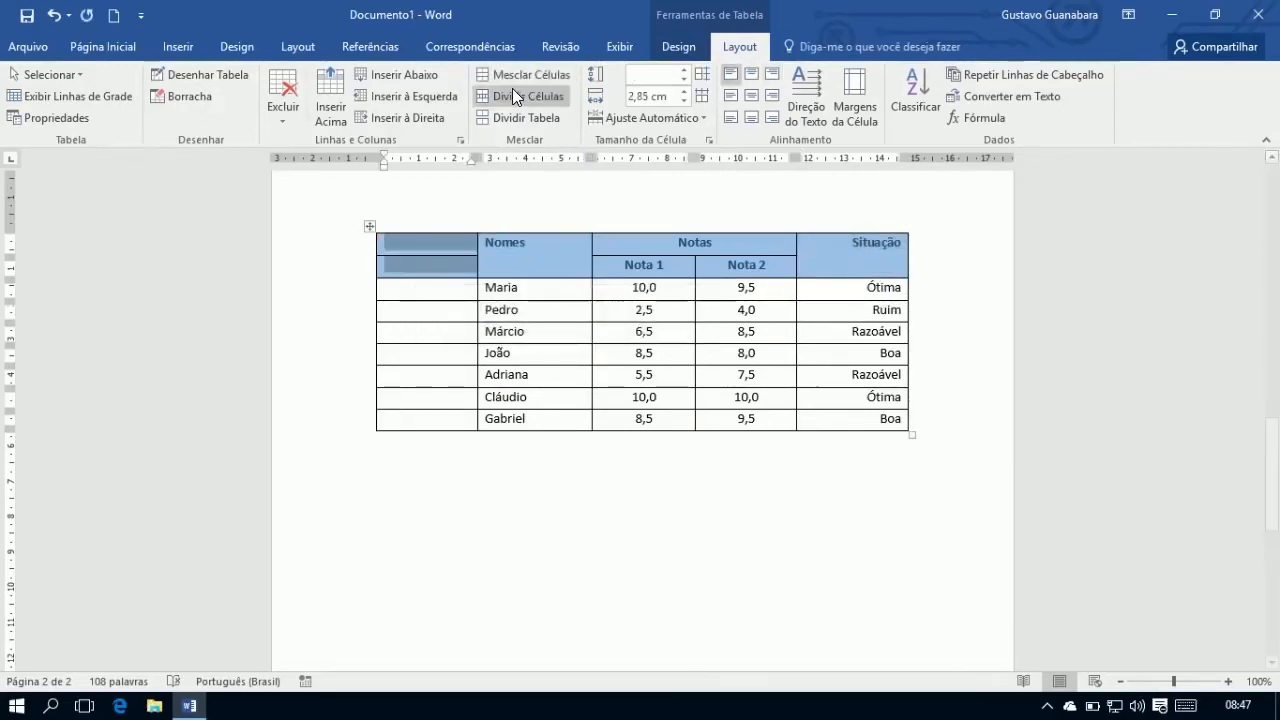
pyautogui.click(512, 75)
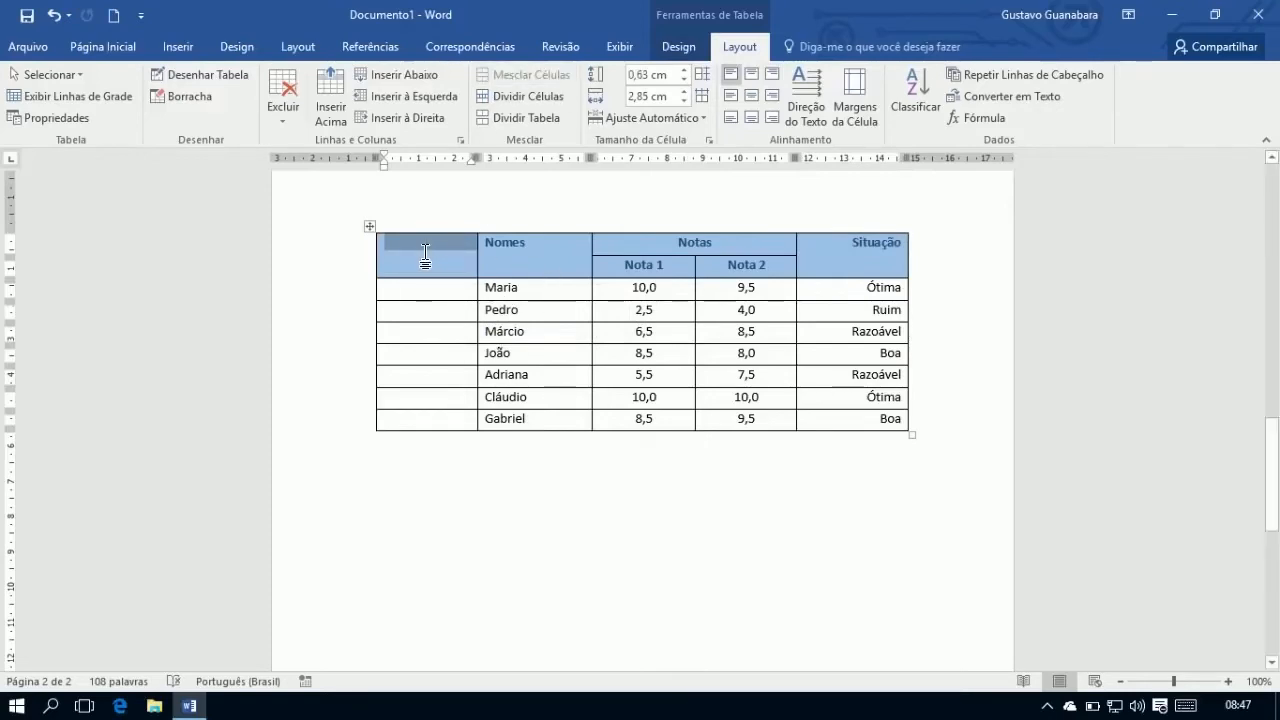
pyautogui.click(425, 255)
# Centre the Nomes and Situação headings vertically, keeping Nomes left-aligned and Situação right-aligned
pyautogui.click(511, 252)
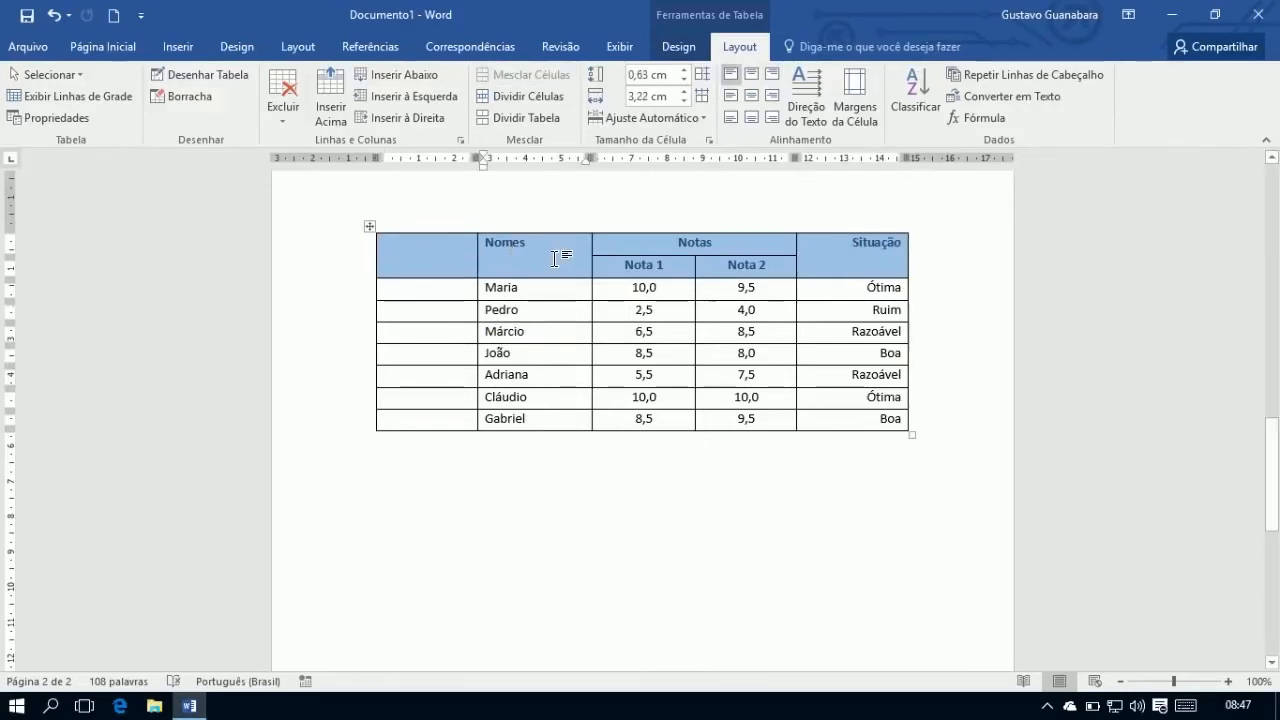
pyautogui.click(728, 75)
pyautogui.click(727, 92)
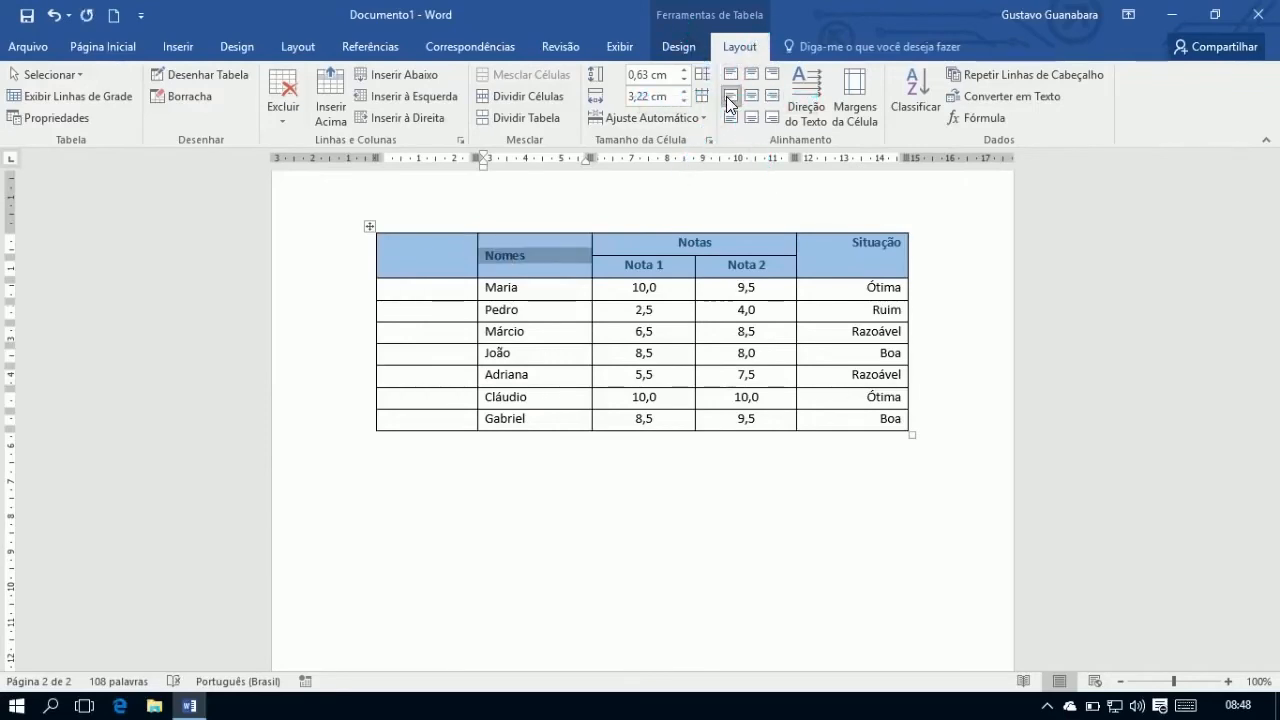
pyautogui.click(728, 117)
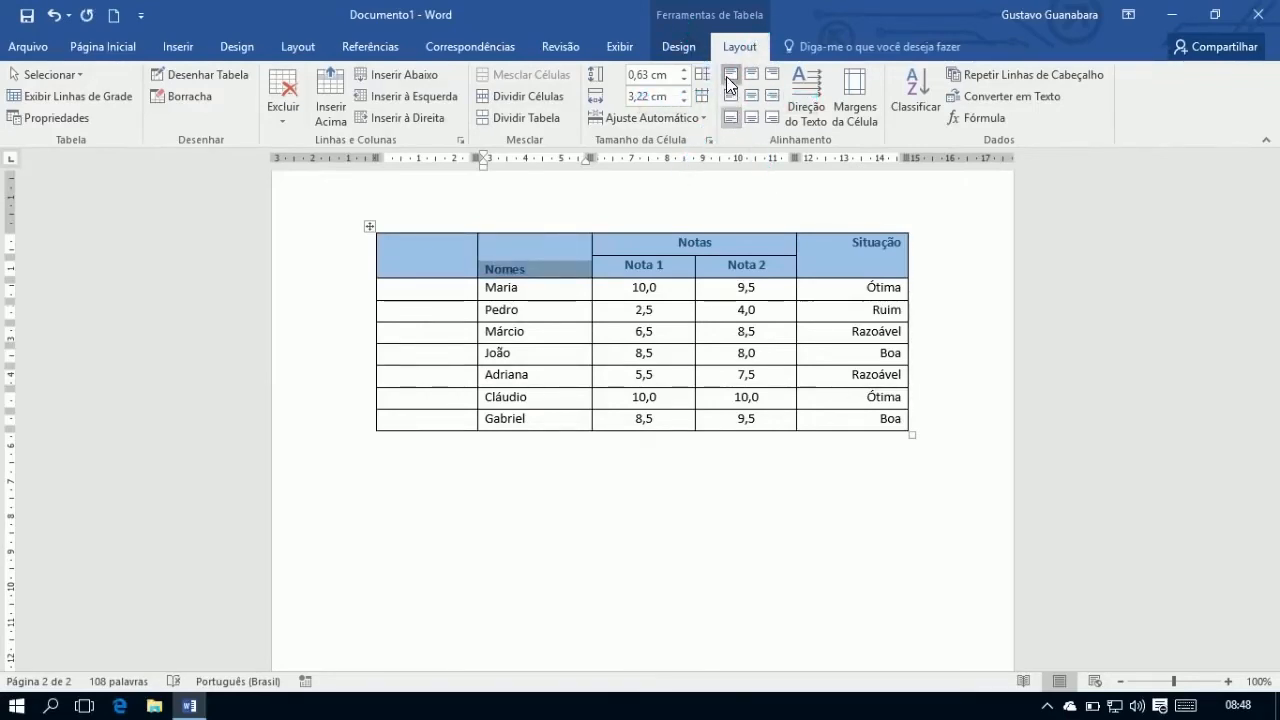
pyautogui.click(726, 76)
pyautogui.click(728, 95)
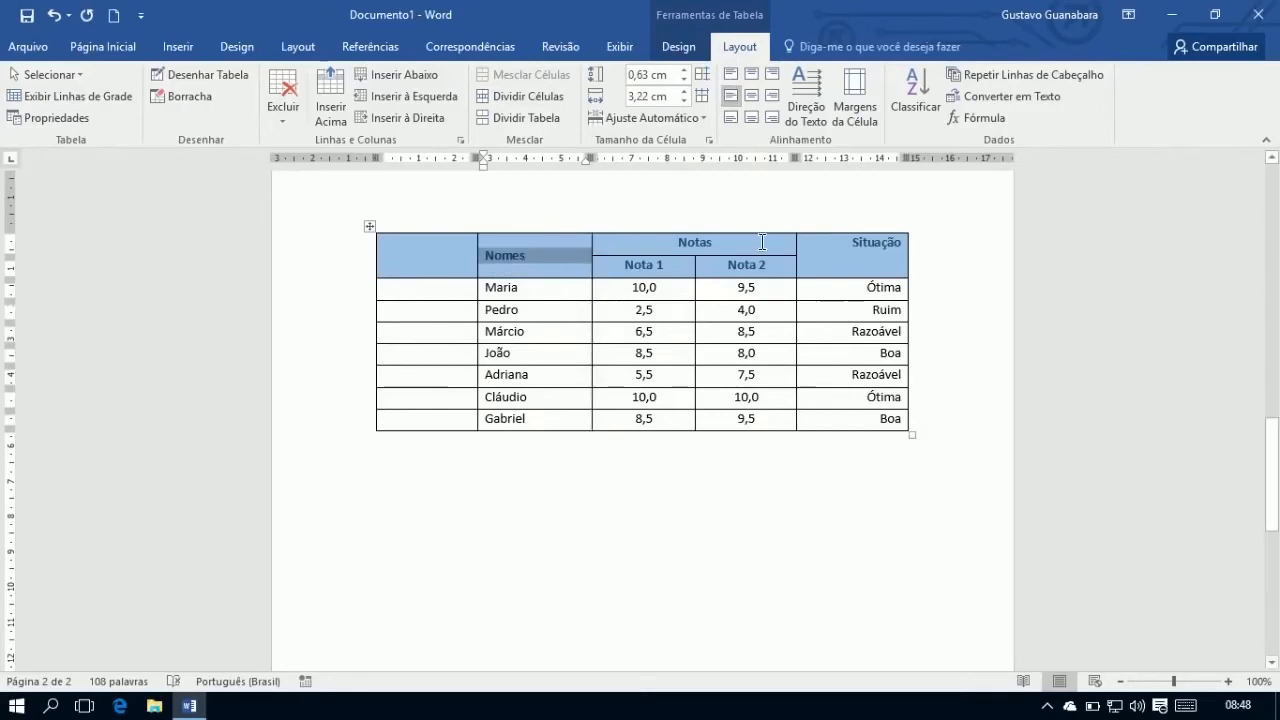
pyautogui.tripleClick(832, 258)
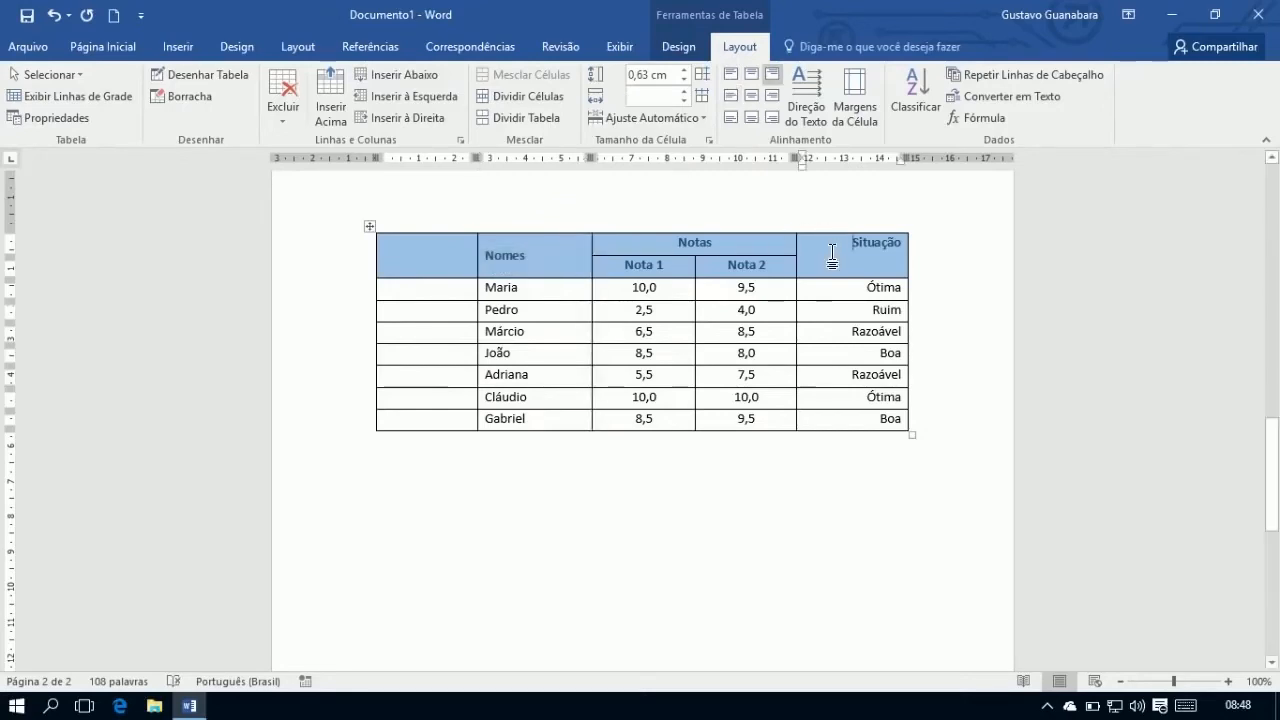
pyautogui.click(772, 98)
# Enter the heading Tipo in the empty first header cell and centre it horizontally and vertically
pyautogui.click(425, 263)
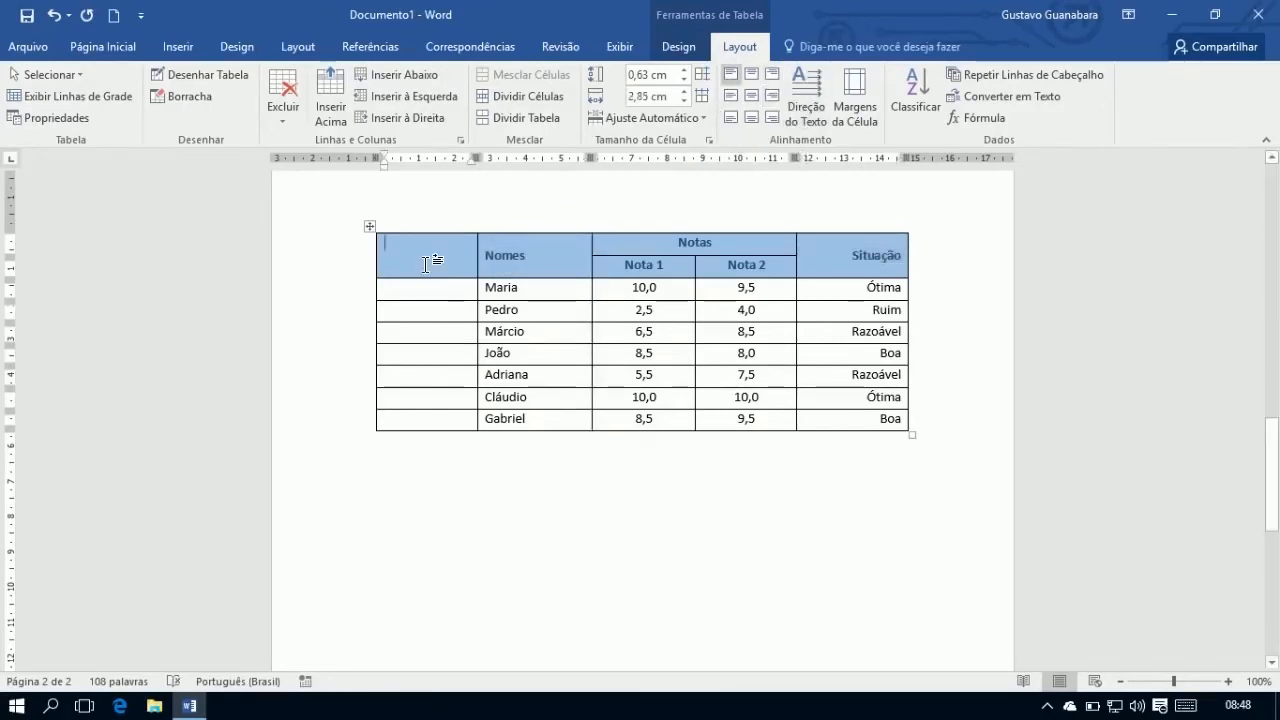
pyautogui.write('Tipo')
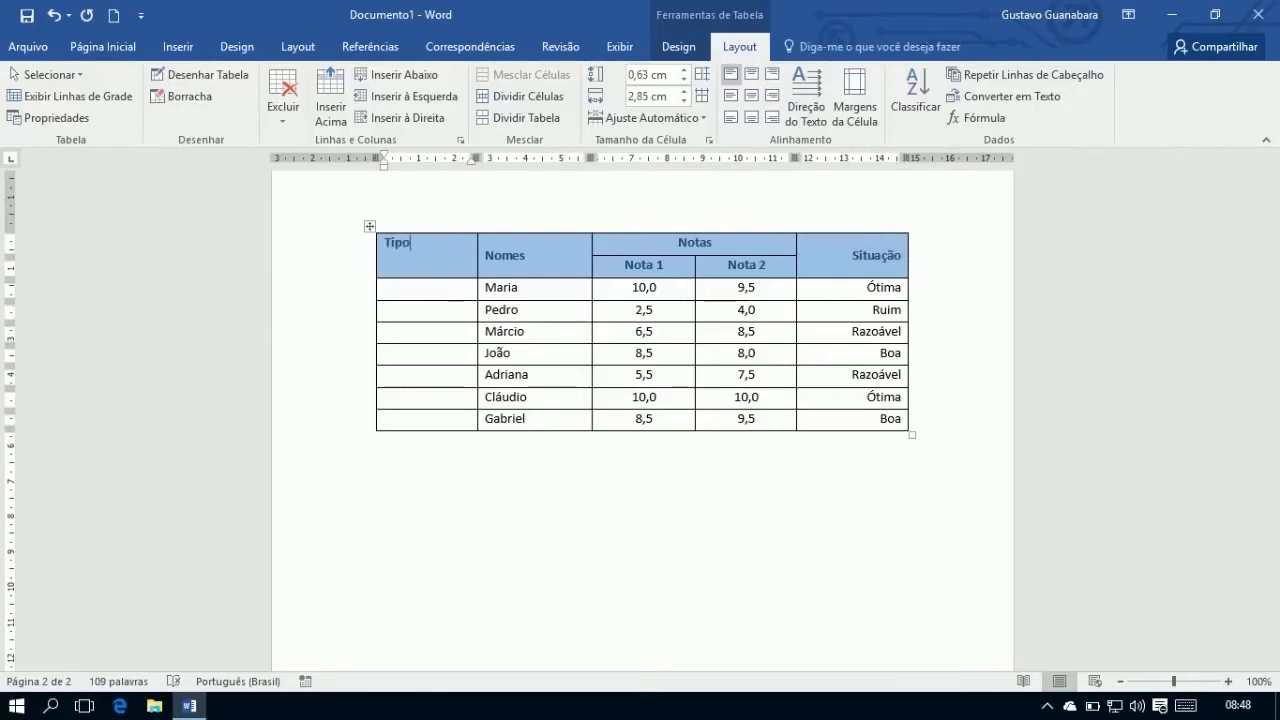
pyautogui.click(744, 90)
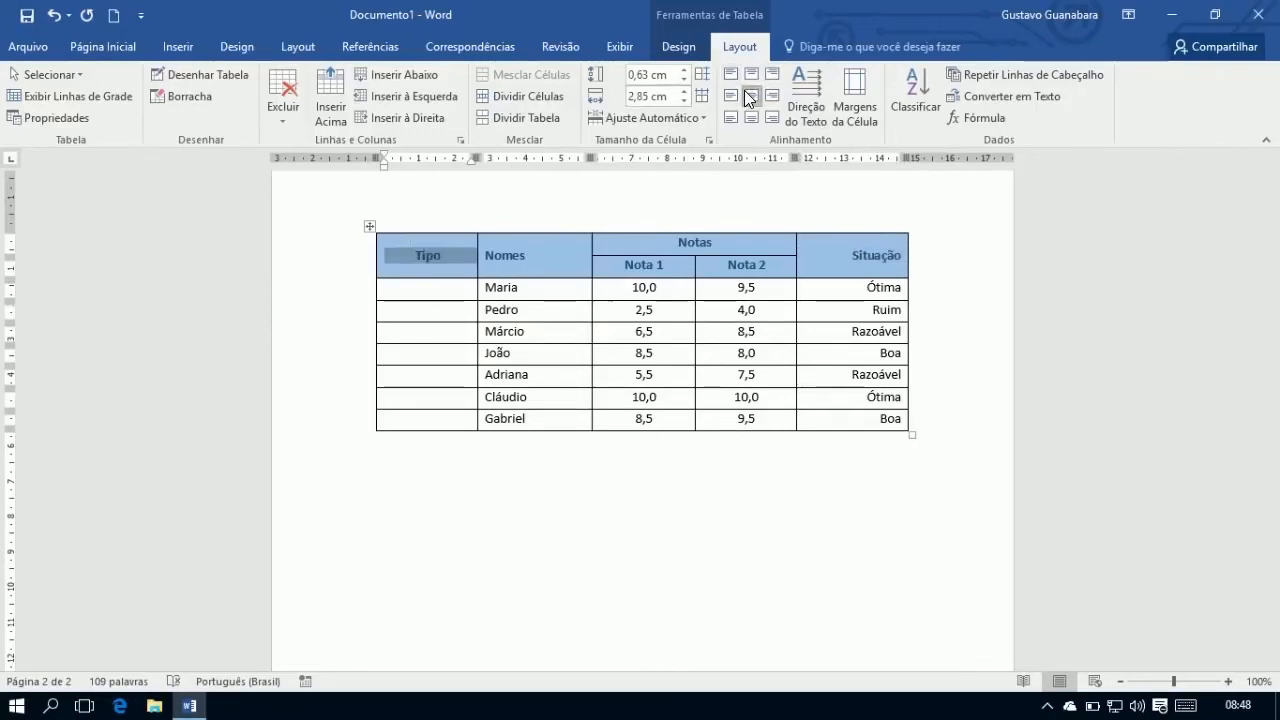
# Narrow the Tipo column to about 1.99 cm and widen the Nomes column slightly towards the Notas columns
pyautogui.click(412, 290)
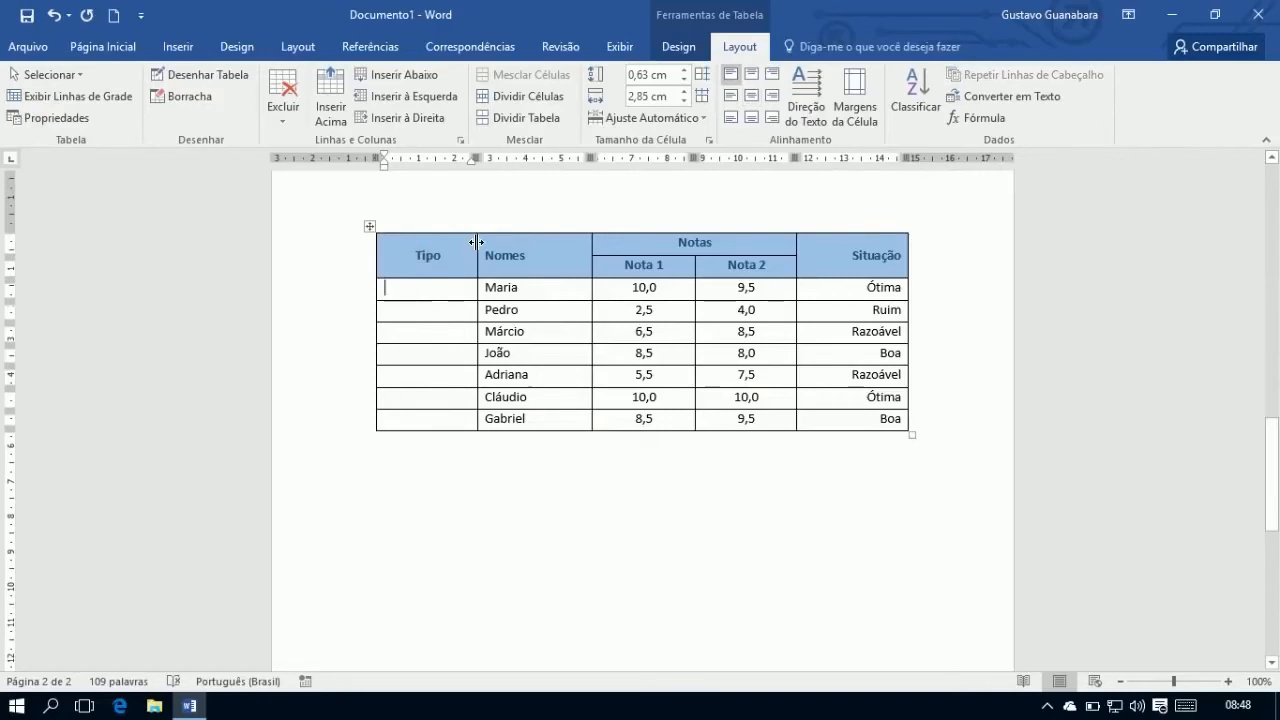
pyautogui.moveTo(477, 245); pyautogui.dragTo(448, 257)
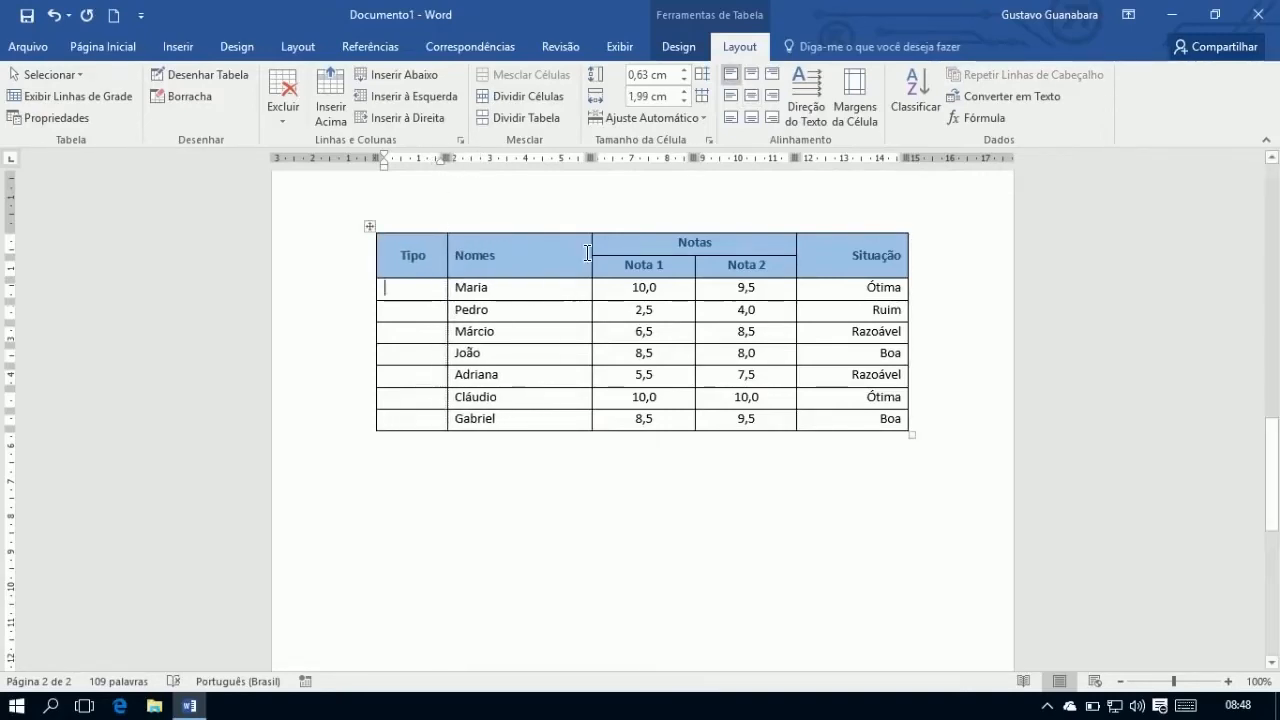
pyautogui.moveTo(590, 245)
pyautogui.mouseDown()
pyautogui.moveTo(569, 249)
pyautogui.moveTo(609, 257)
pyautogui.moveTo(595, 262)
pyautogui.mouseUp()
pyautogui.click(613, 459)
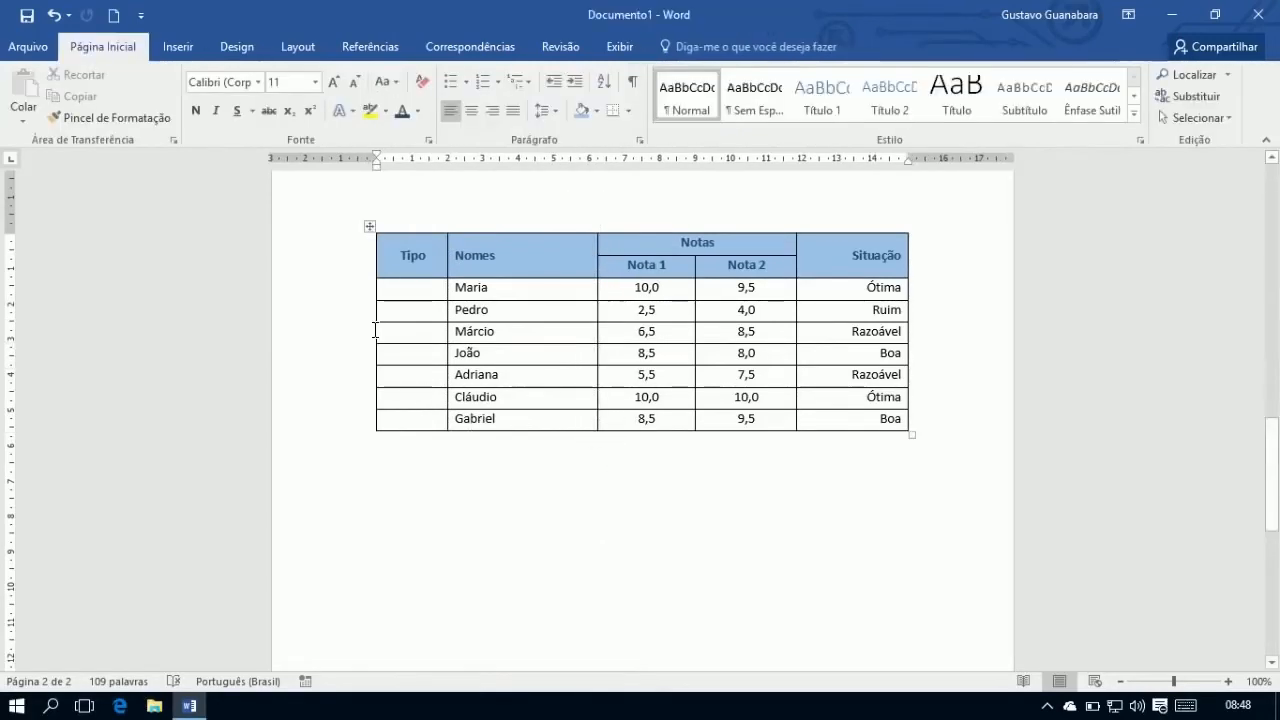
# Enter 1º grau in the Tipo cell of Maria's row and 2º grau in the Tipo cell of João's row
pyautogui.click(396, 290)
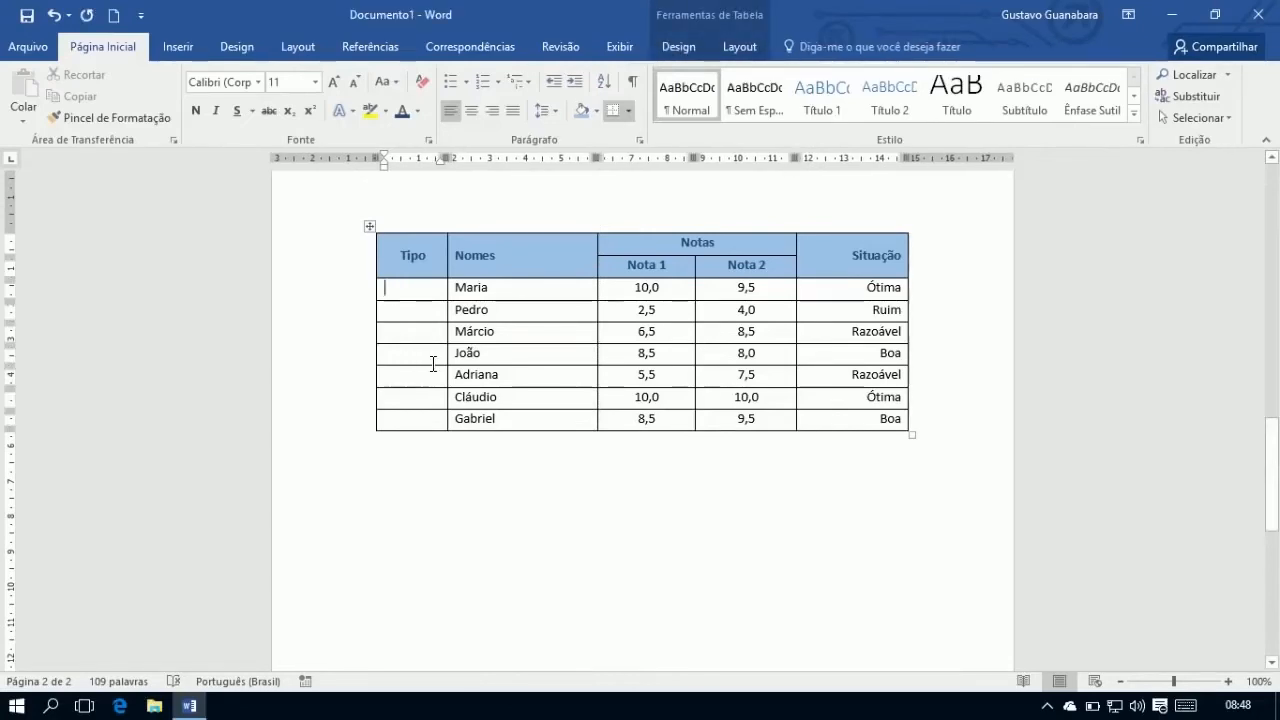
pyautogui.write('1º')
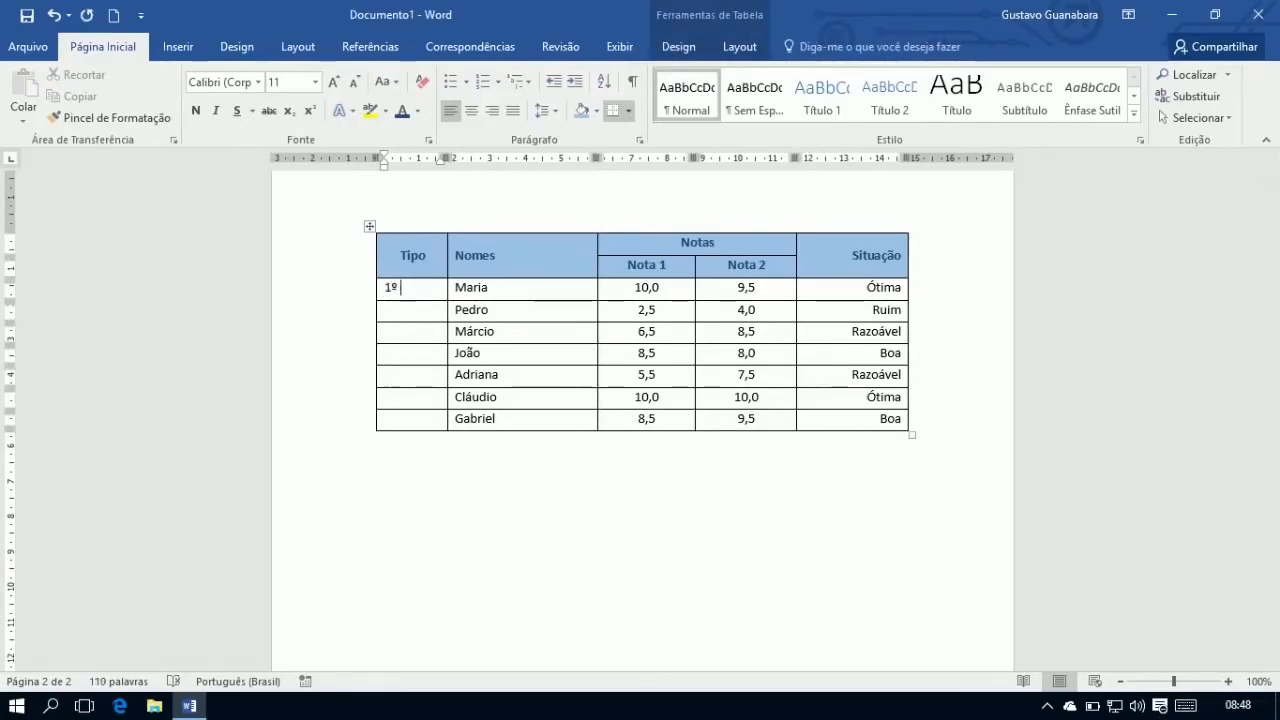
pyautogui.write(' grau')
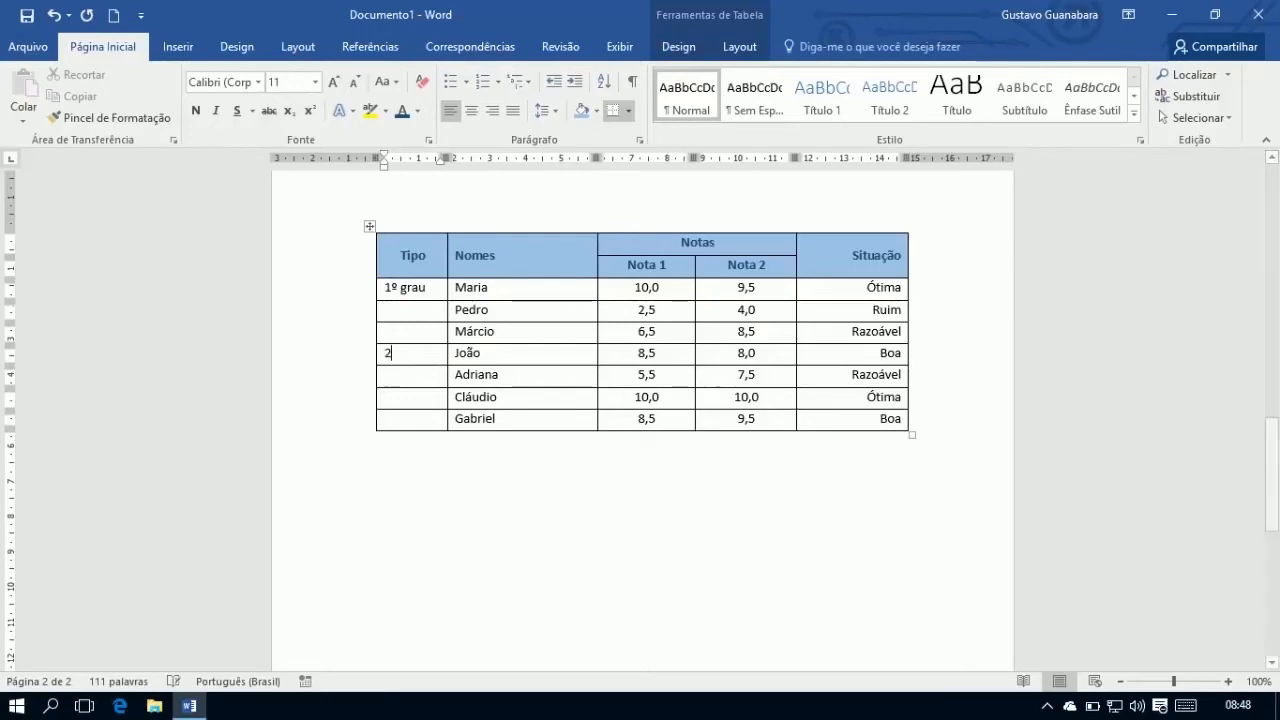
pyautogui.write('2º grau')
pyautogui.press('BackSpace')
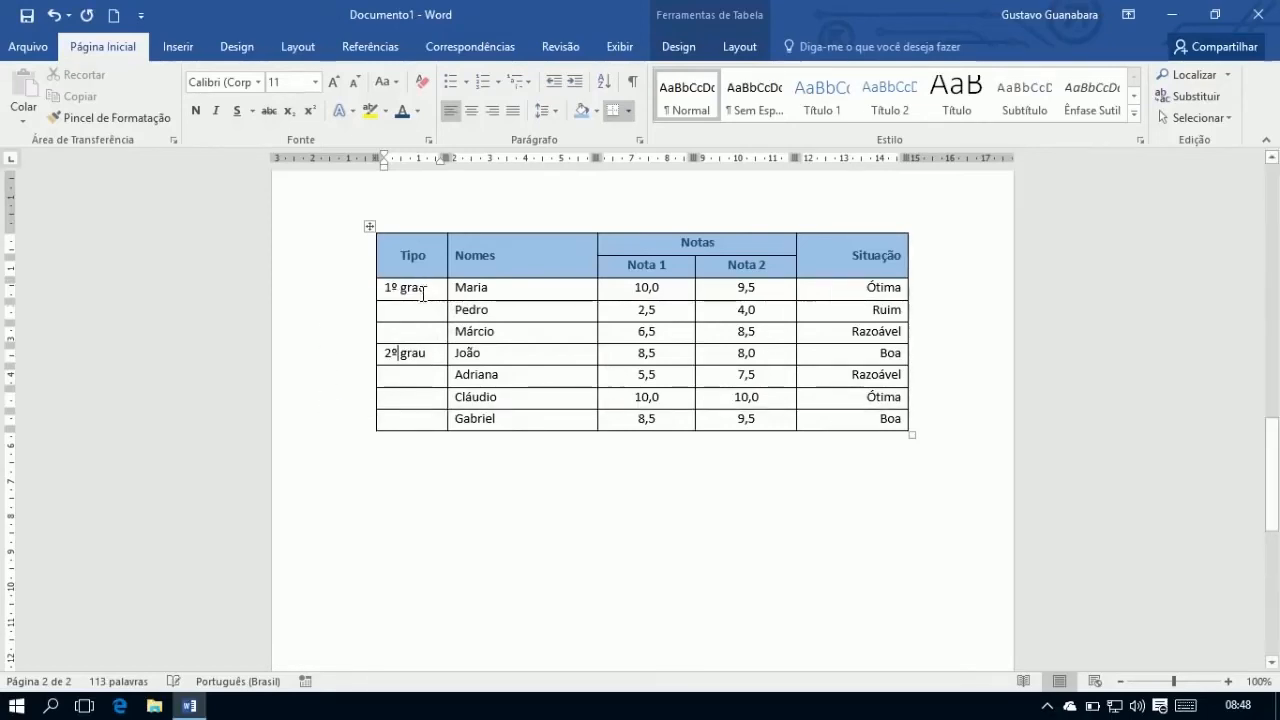
# Merge the Tipo cells from Maria to Márcio and from João to Gabriel into two cells, centring both labels in them
pyautogui.moveTo(423, 293); pyautogui.dragTo(426, 330)
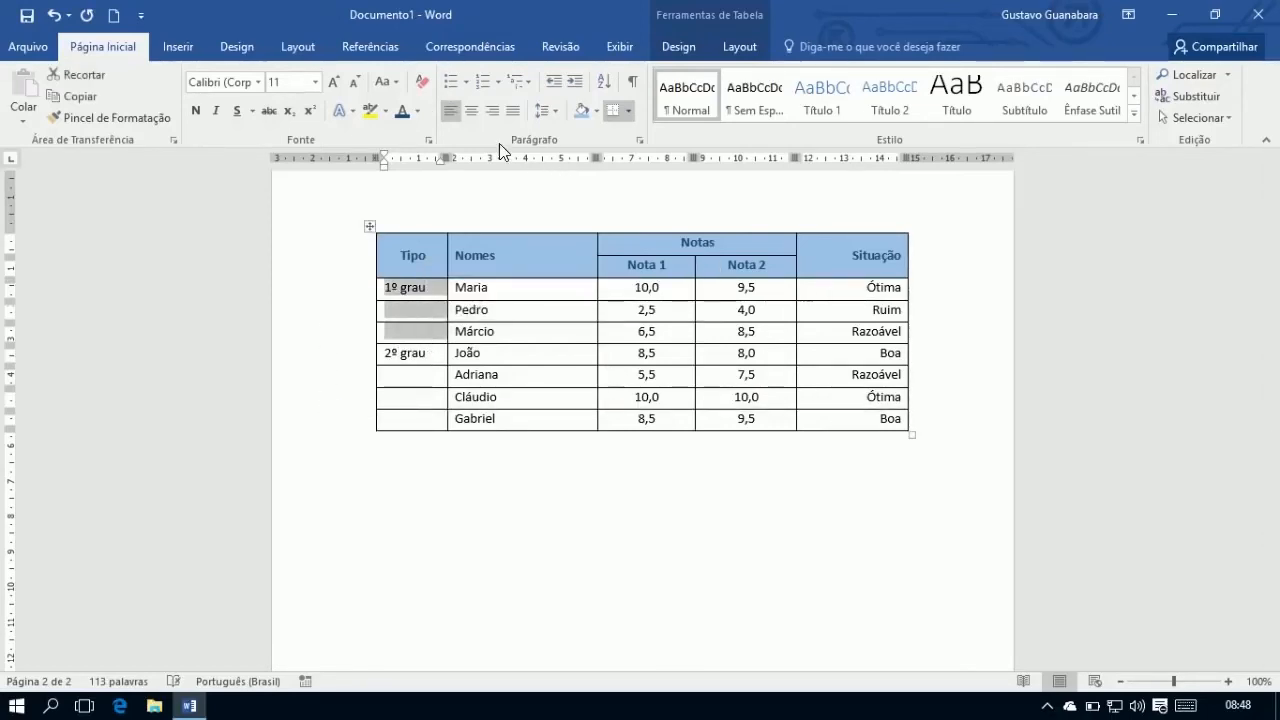
pyautogui.click(727, 48)
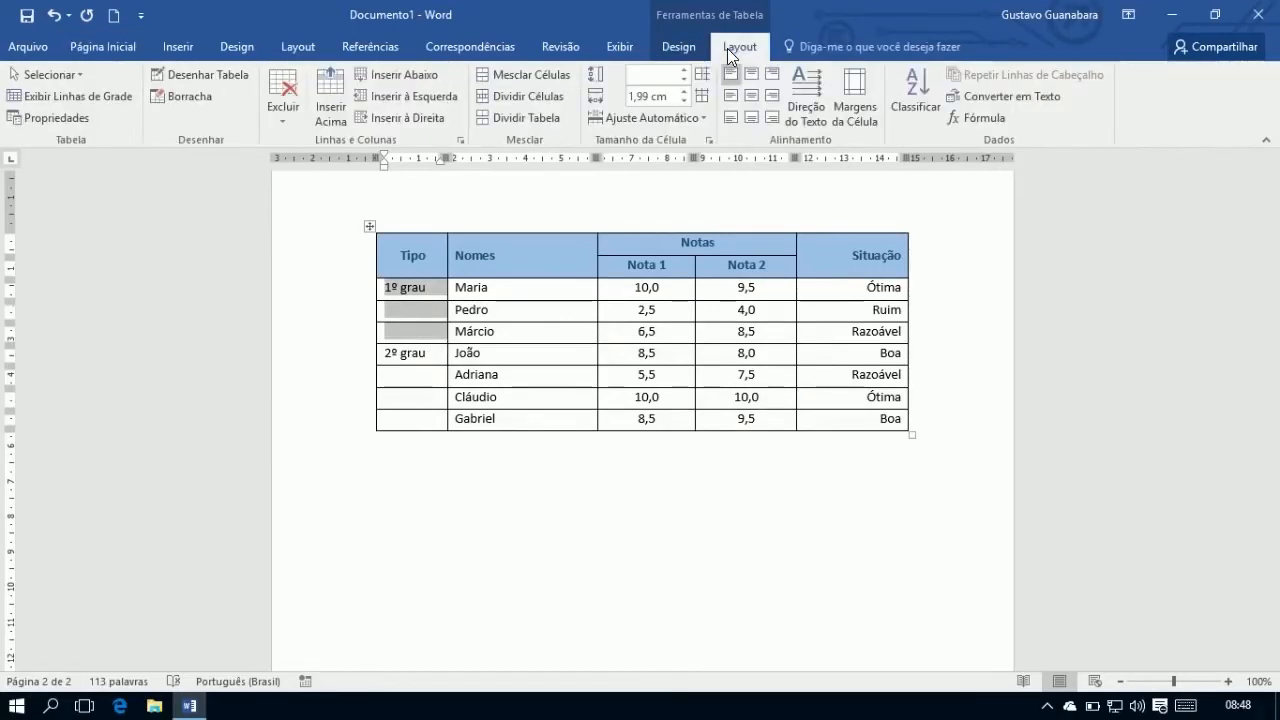
pyautogui.click(517, 79)
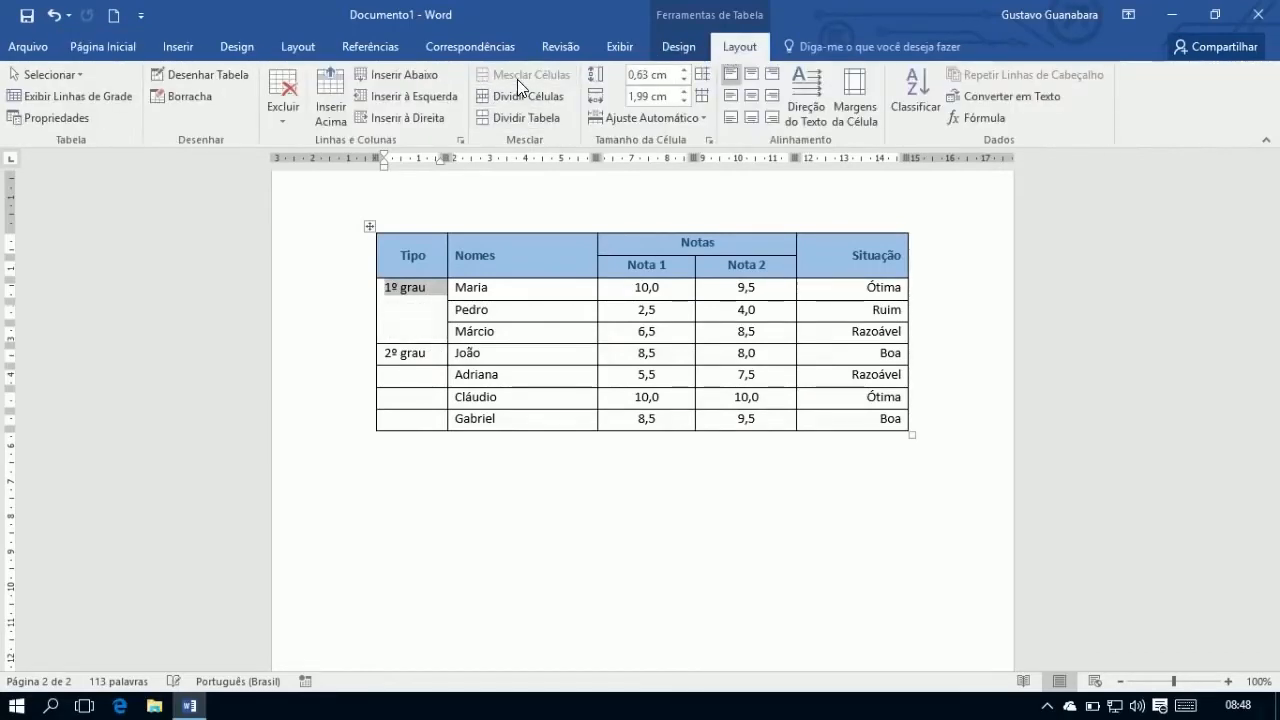
pyautogui.click(751, 95)
pyautogui.moveTo(400, 352); pyautogui.dragTo(418, 412)
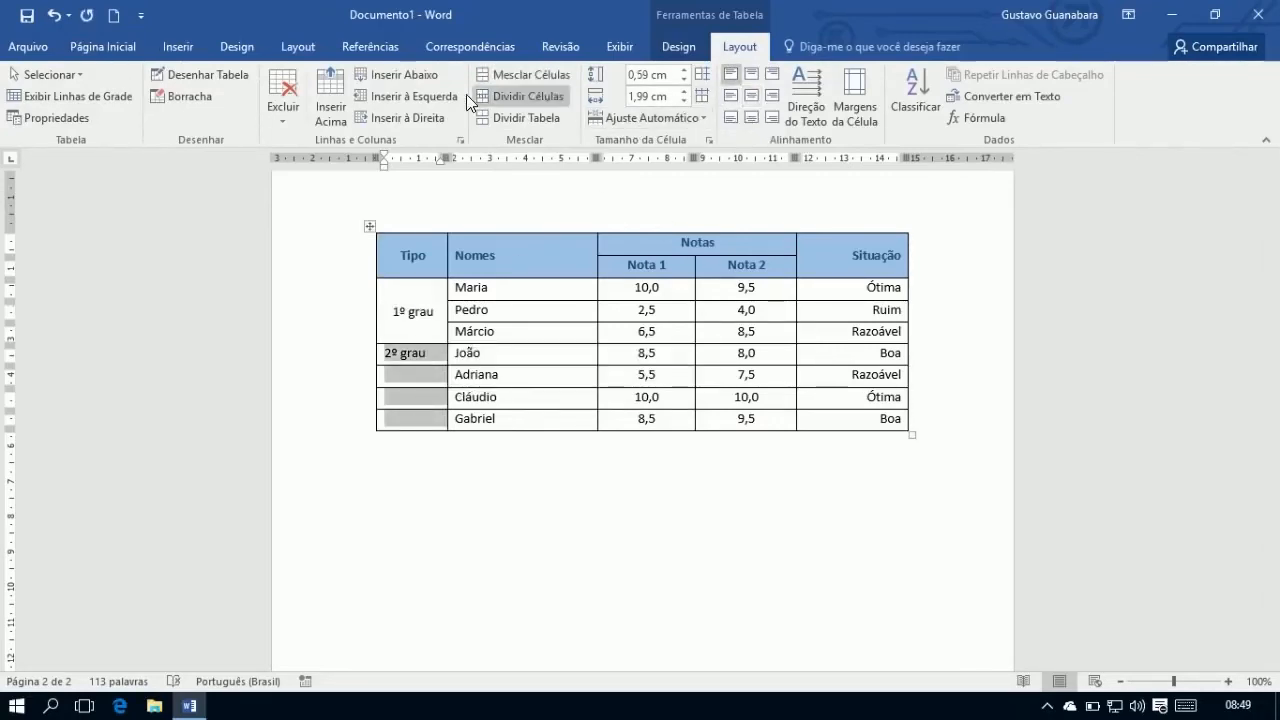
pyautogui.click(516, 74)
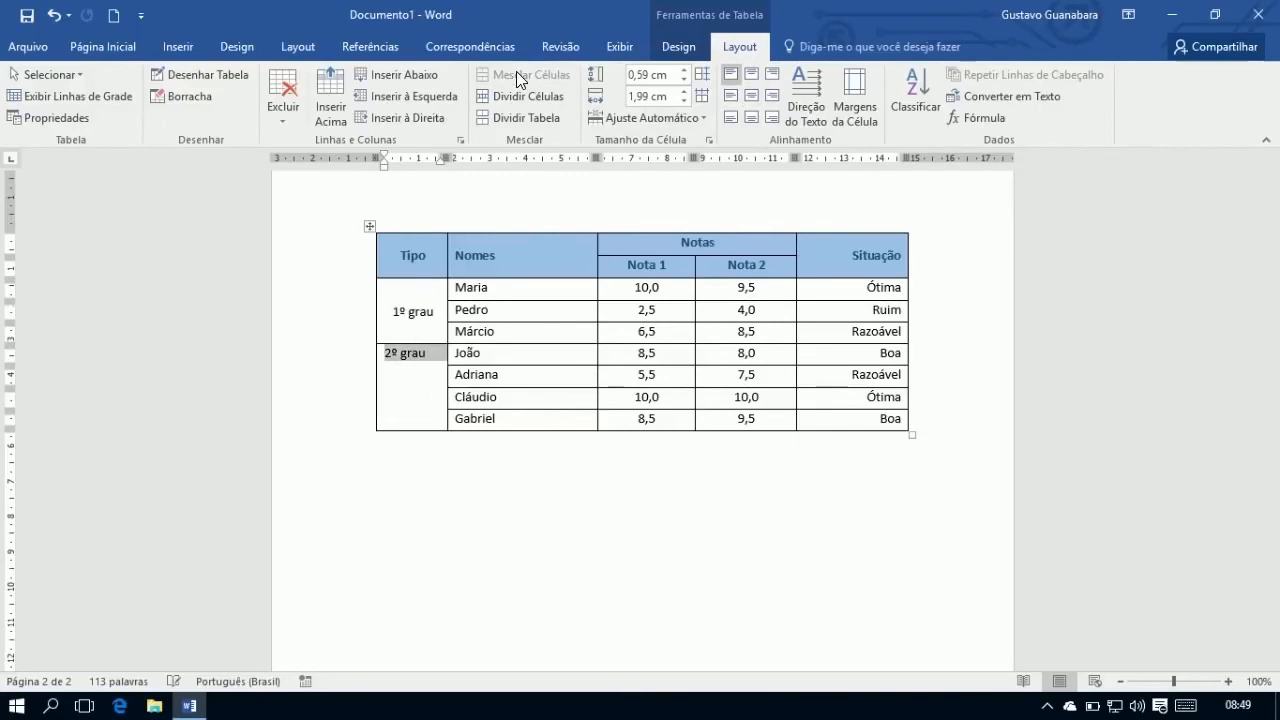
pyautogui.click(751, 95)
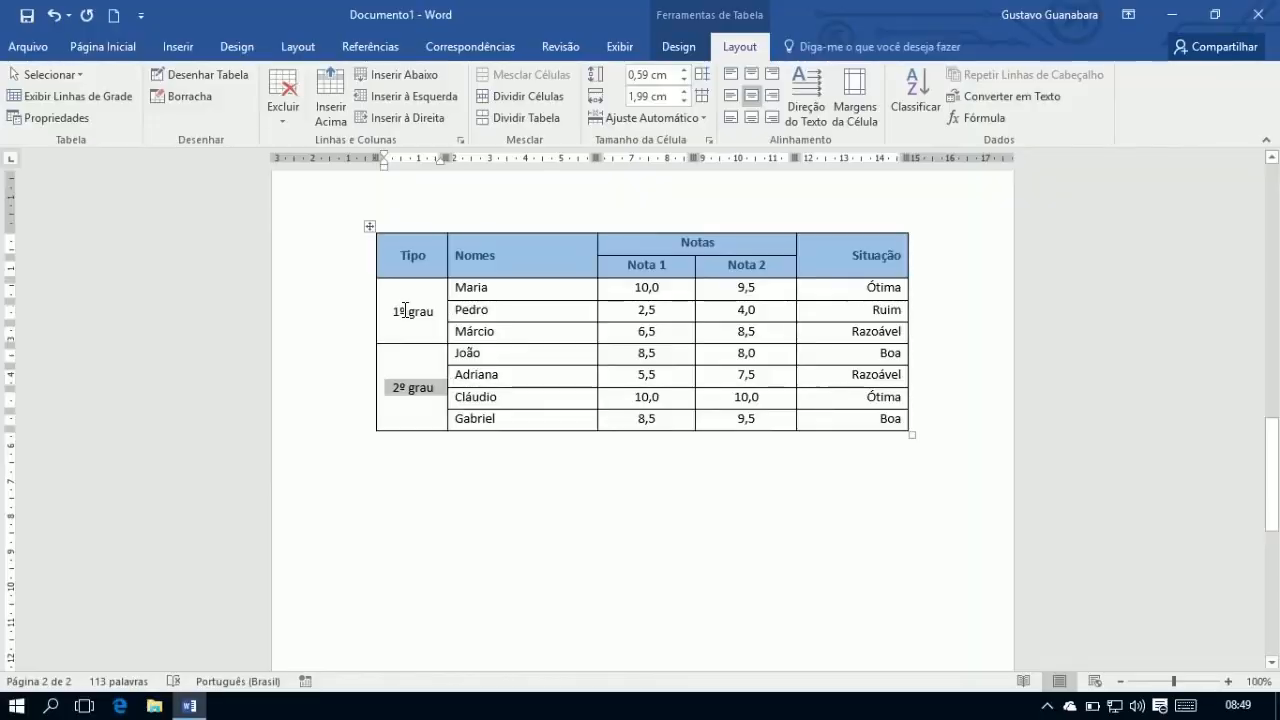
# Rotate the 1º grau and 2º grau labels to read vertically upwards and narrow the Tipo column to fit its heading
pyautogui.moveTo(405, 310); pyautogui.dragTo(420, 392)
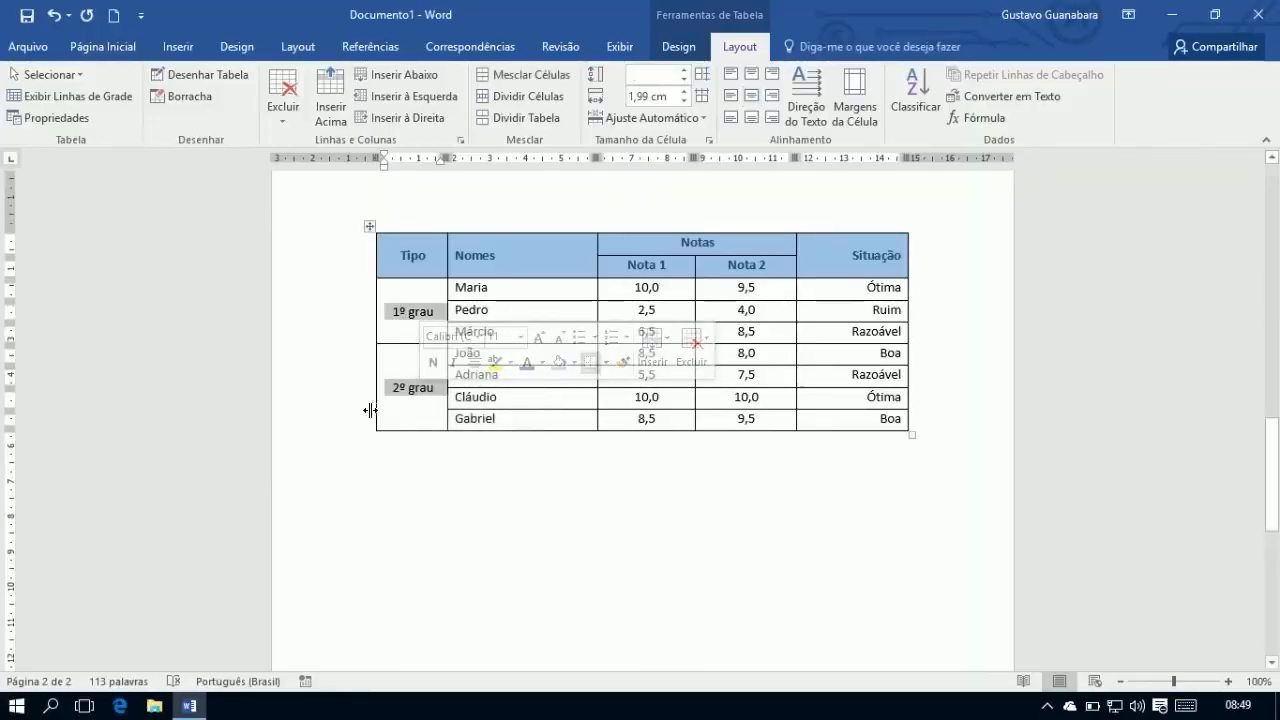
pyautogui.click(797, 108)
pyautogui.click(797, 110)
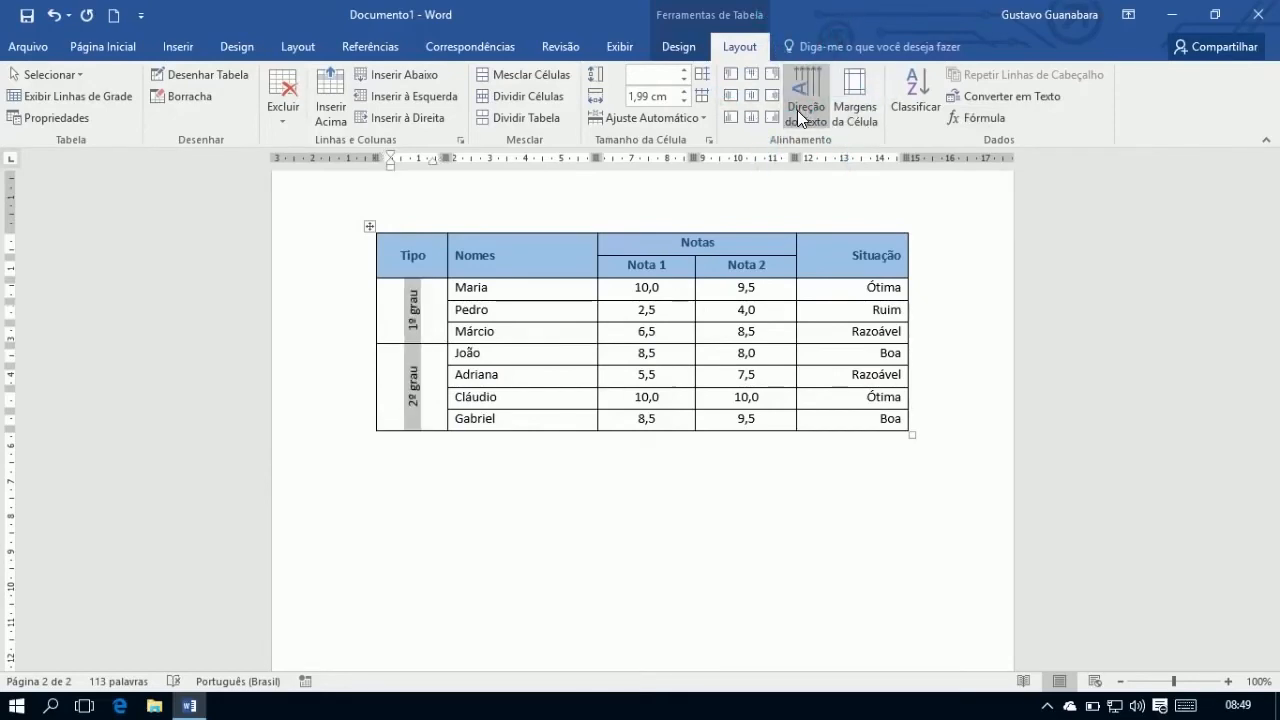
pyautogui.click(423, 497)
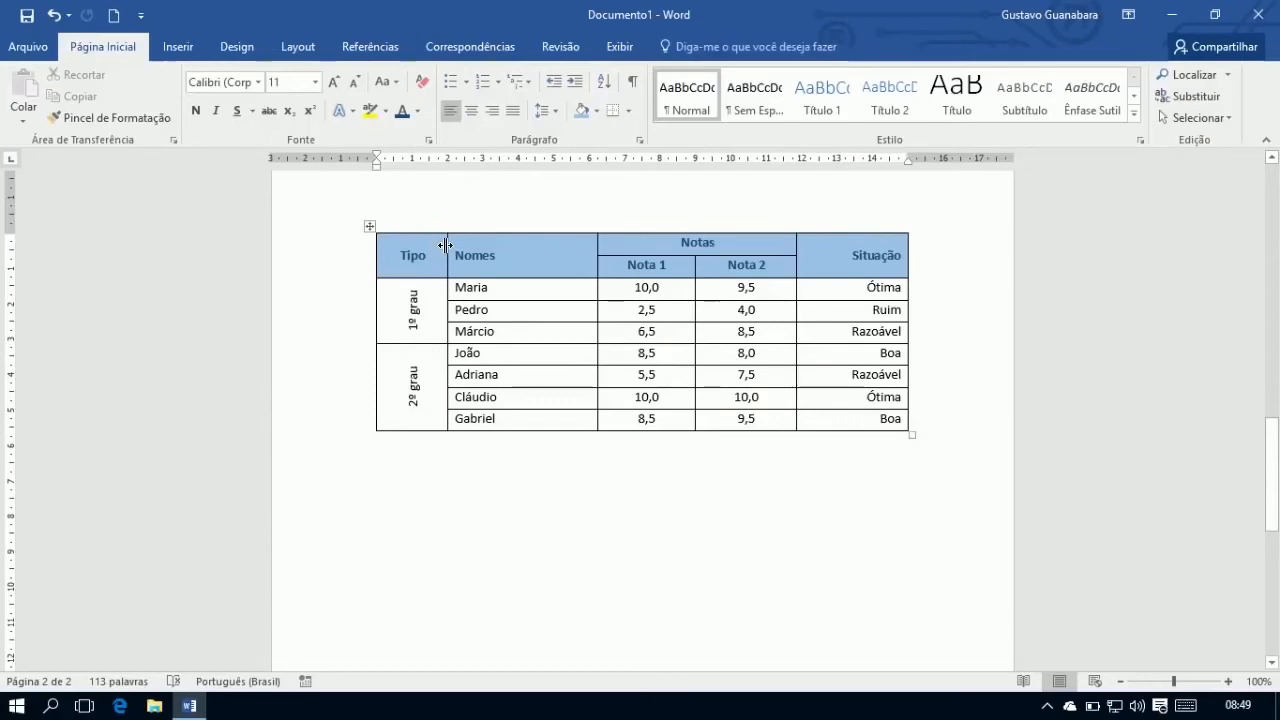
pyautogui.moveTo(446, 245); pyautogui.dragTo(414, 253)
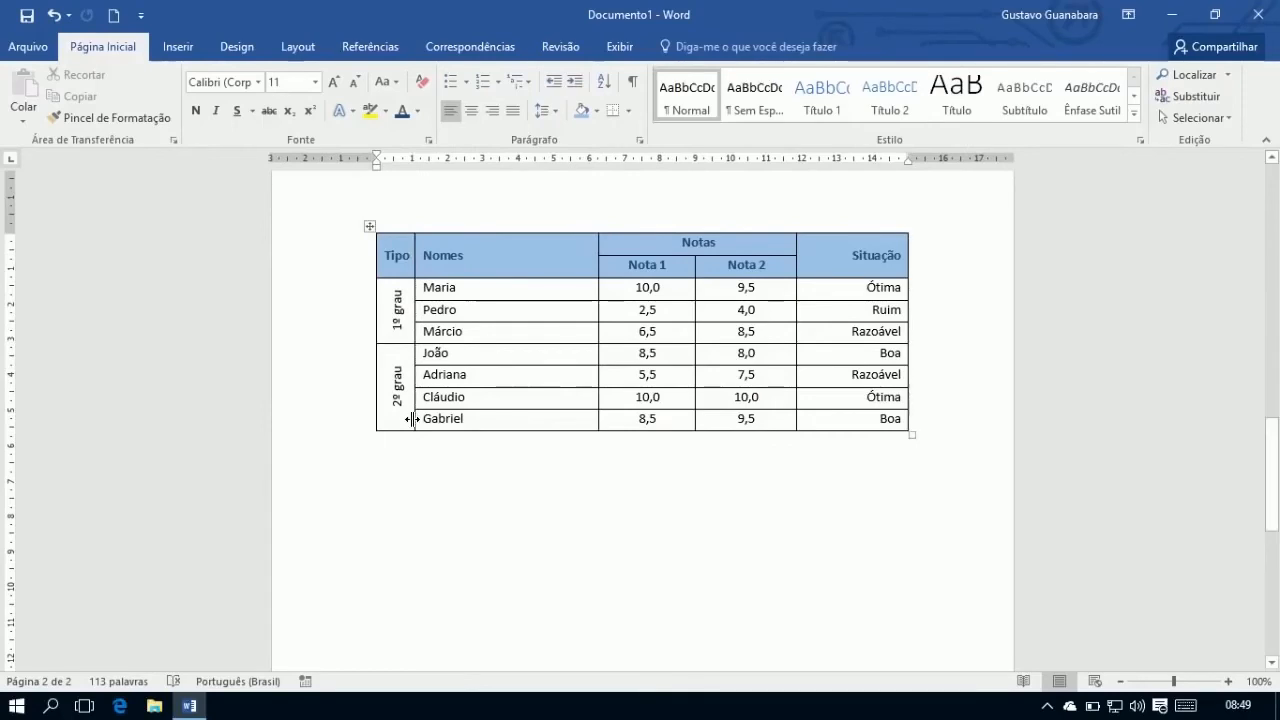
# Shade the 1º grau and 2º grau cells with a light blue theme colour
pyautogui.moveTo(394, 311); pyautogui.dragTo(388, 373)
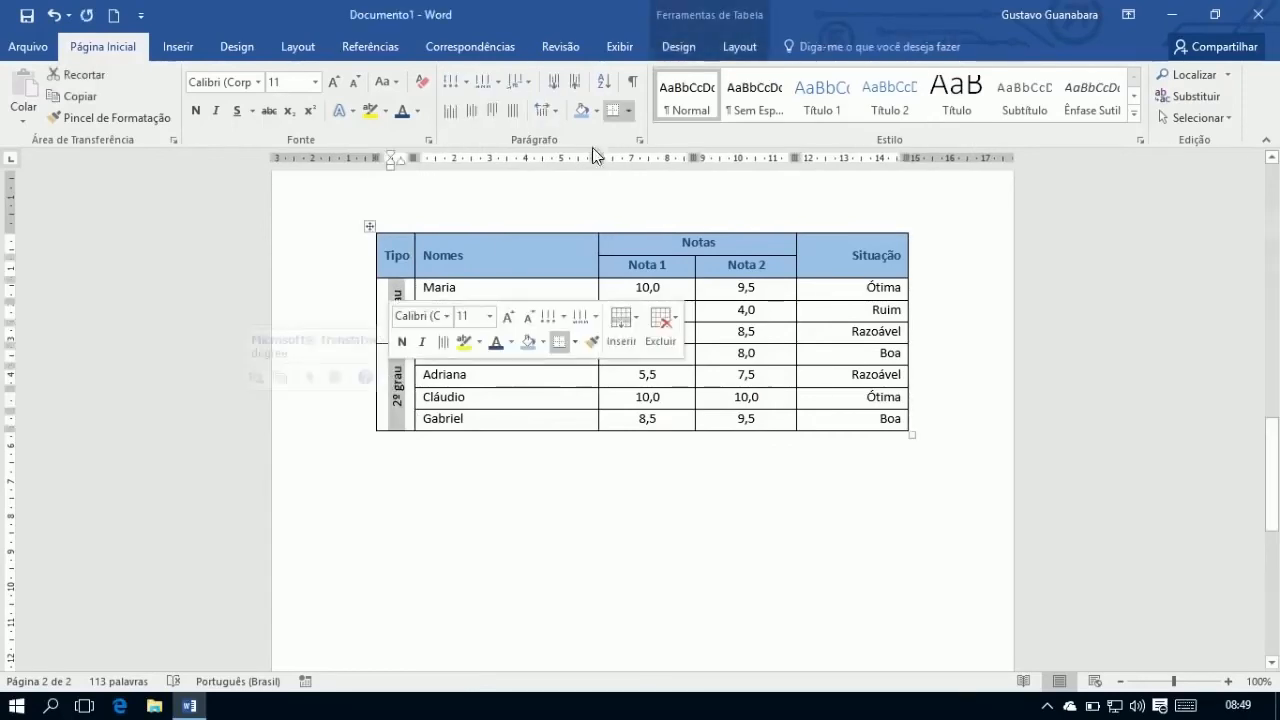
pyautogui.click(683, 42)
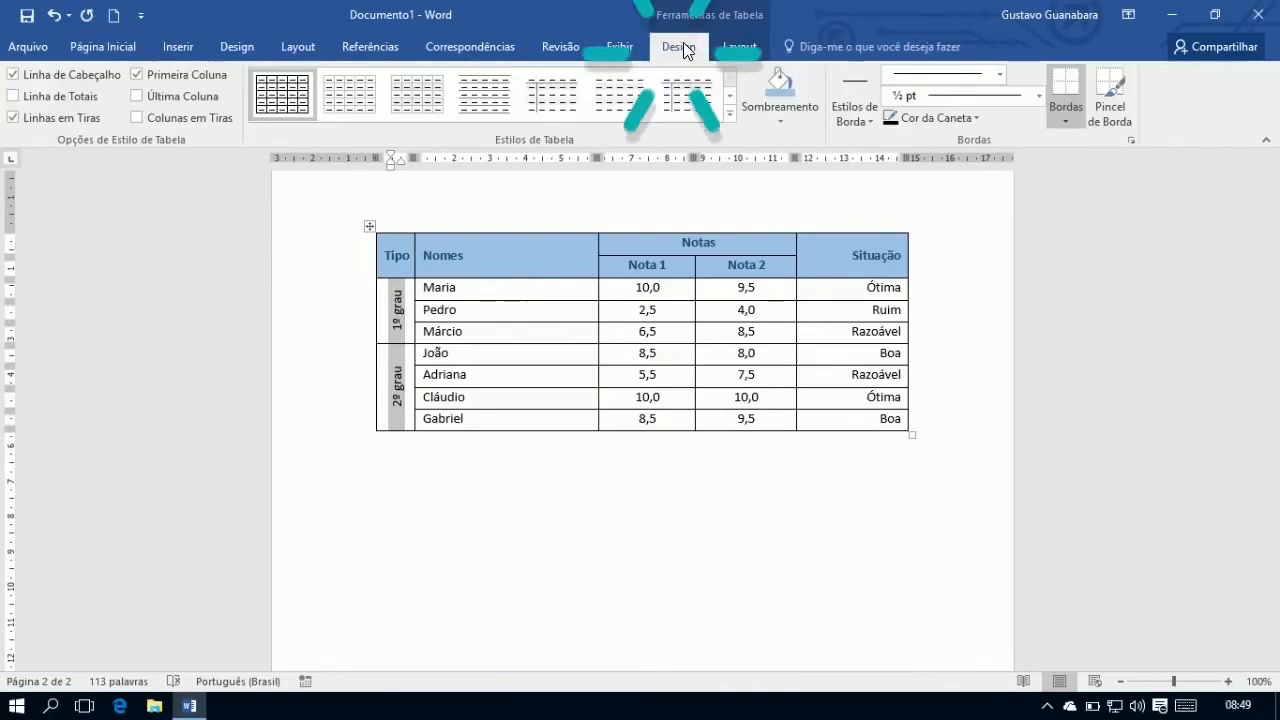
pyautogui.click(794, 114)
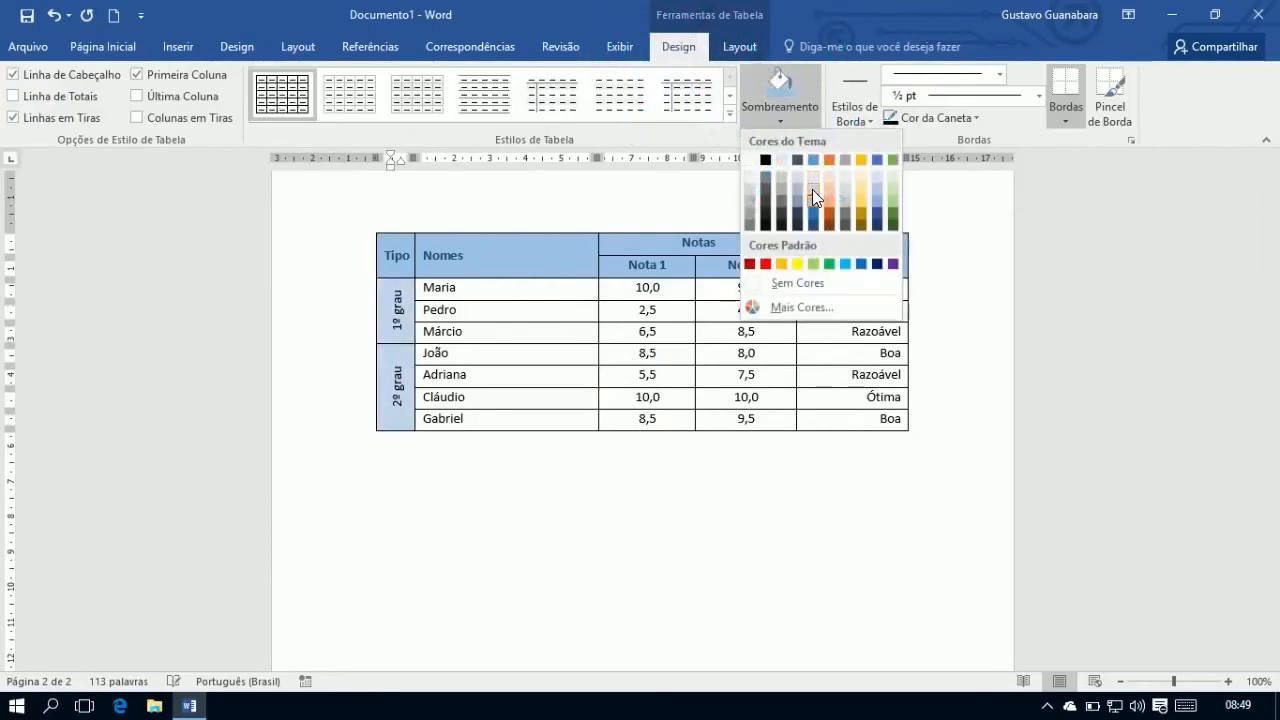
pyautogui.click(812, 189)
pyautogui.click(465, 461)
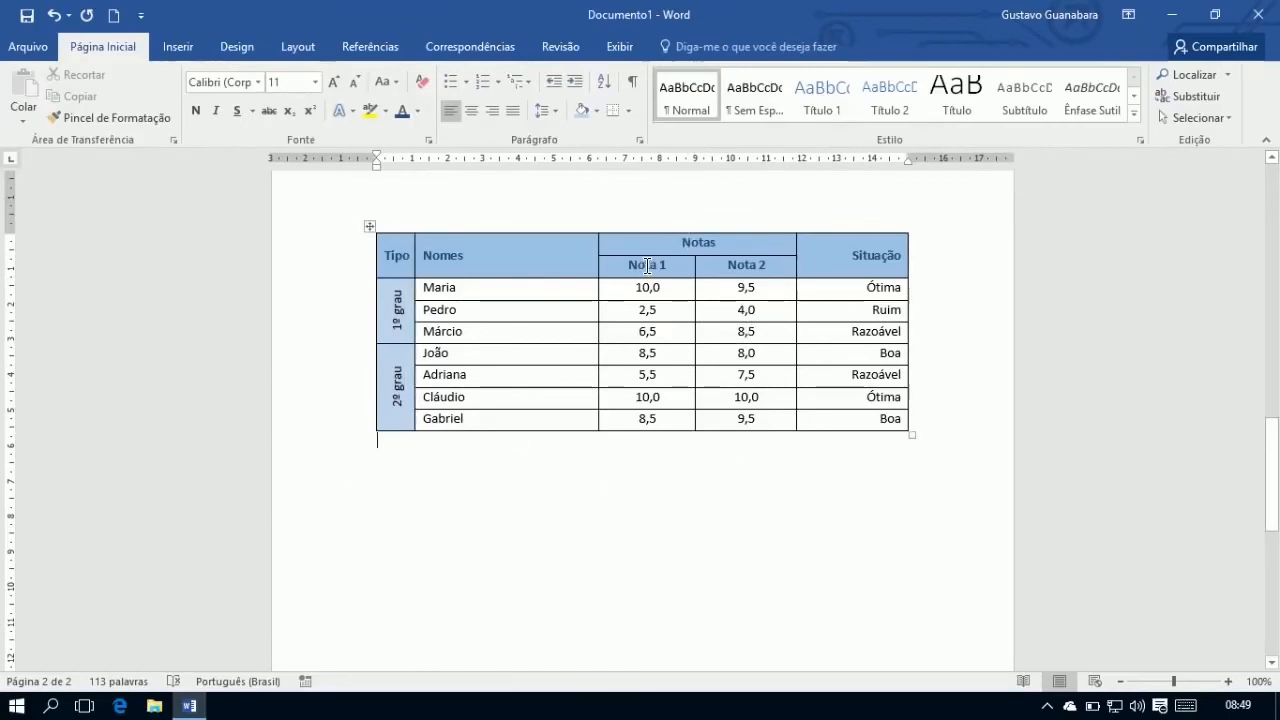
# Apply AutoFit to contents (AutoAjuste de Conteúdo) so the table columns shrink to their text
pyautogui.moveTo(648, 265); pyautogui.dragTo(726, 423)
pyautogui.click(738, 47)
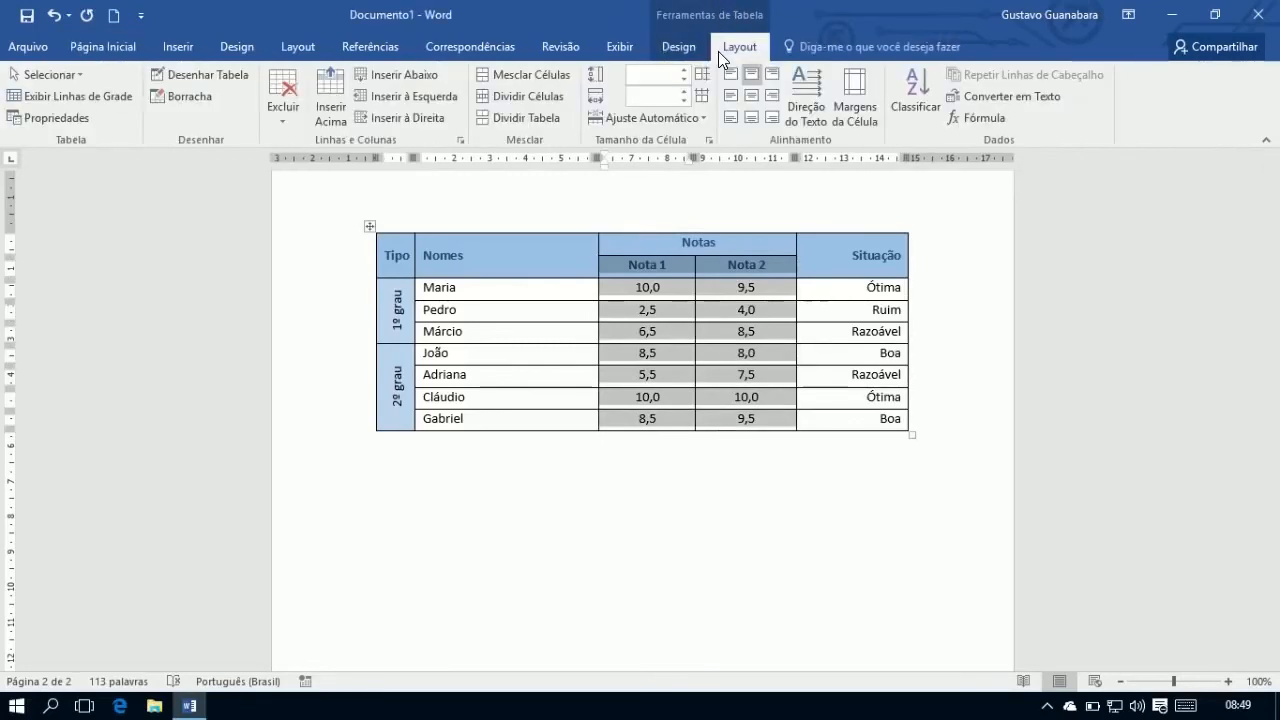
pyautogui.click(689, 118)
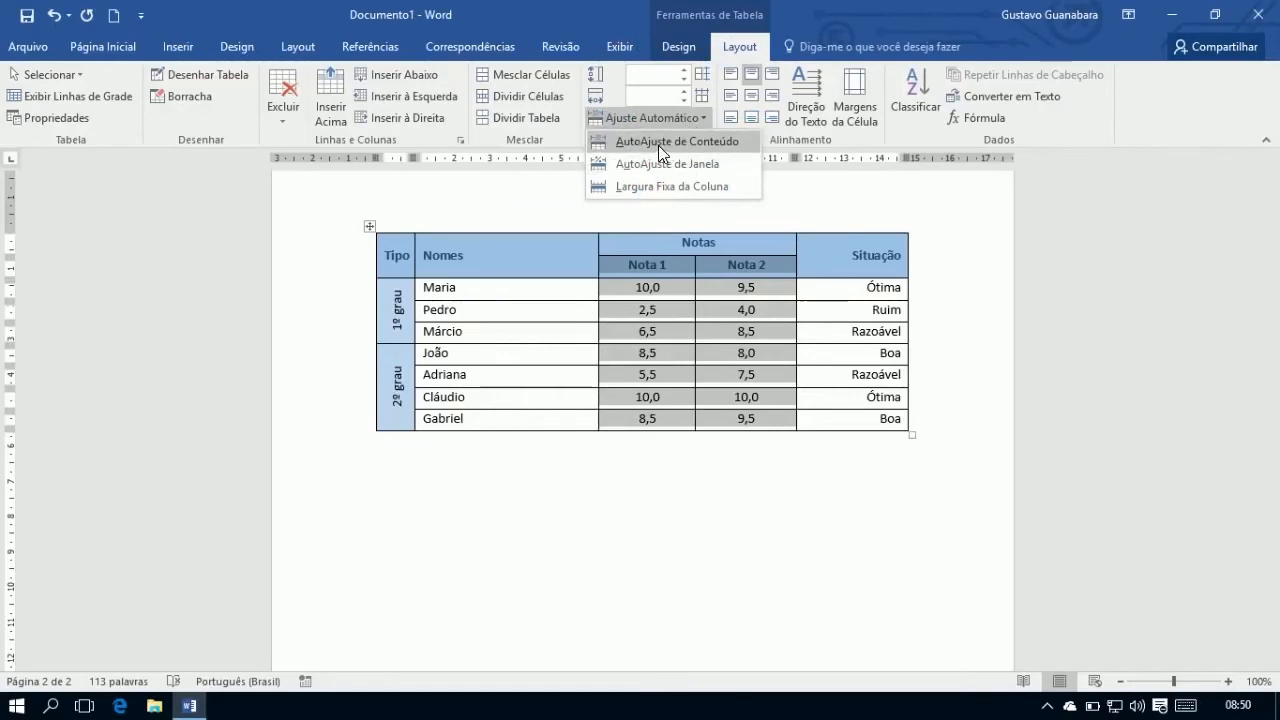
pyautogui.click(658, 142)
pyautogui.click(673, 421)
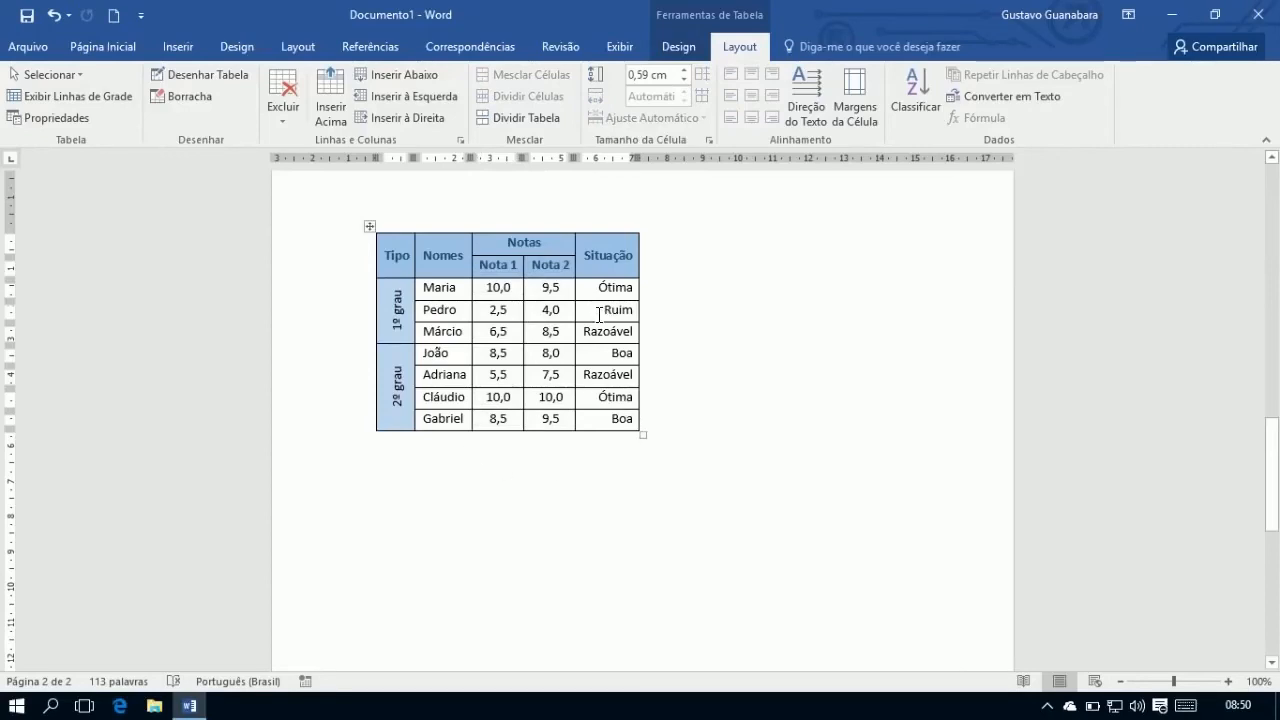
# Try to adjust the width of the Nota 1 and Nota 2 columns together in small increments
pyautogui.moveTo(494, 265); pyautogui.dragTo(553, 420)
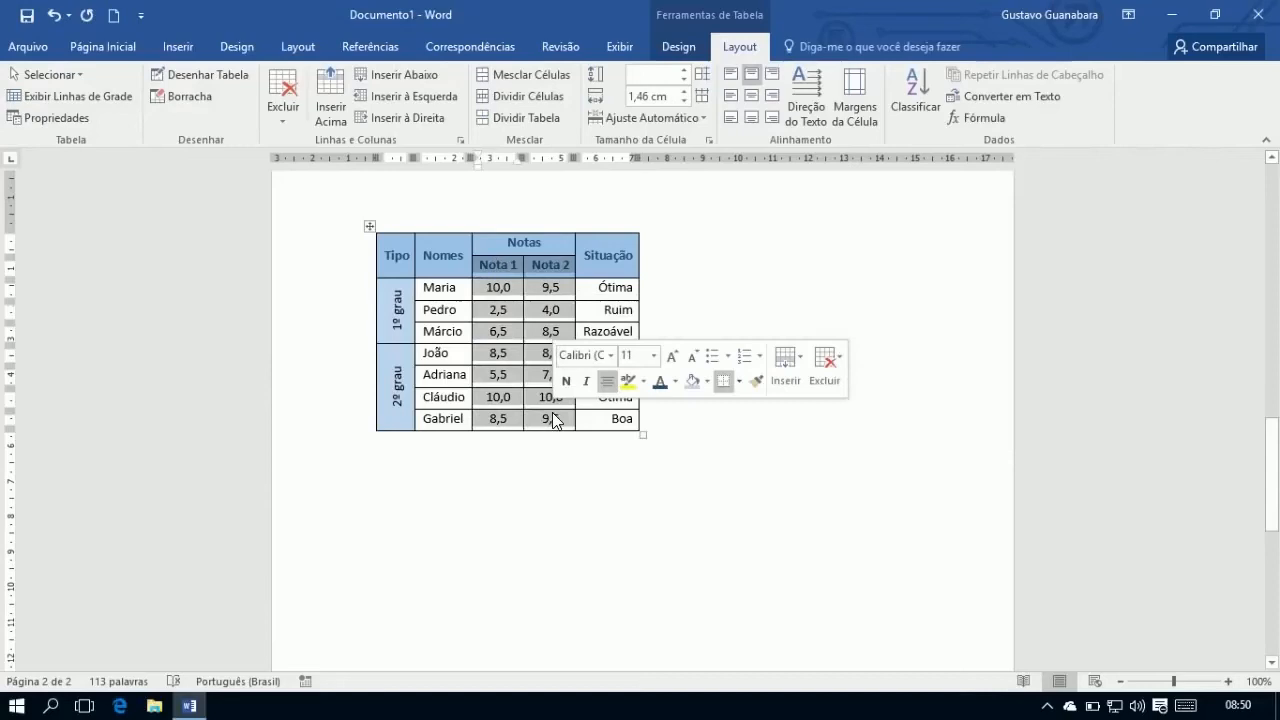
pyautogui.click(686, 93)
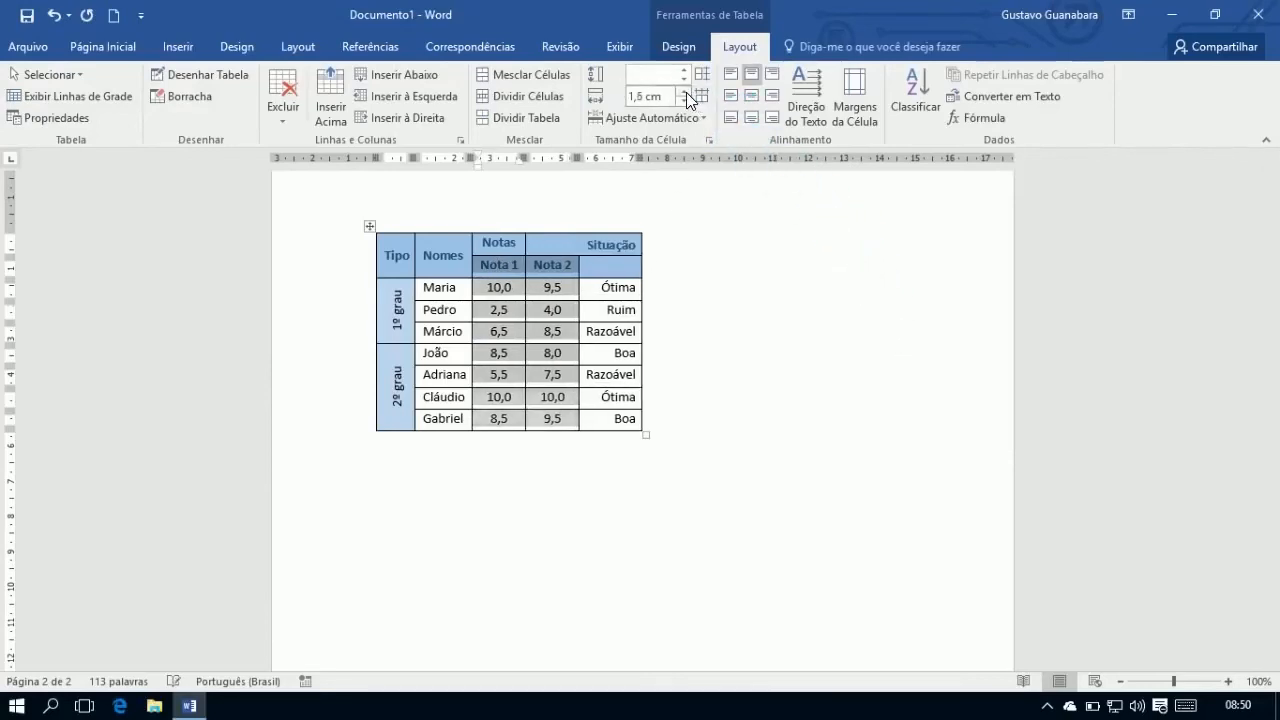
pyautogui.click(686, 93)
pyautogui.click(686, 93)
pyautogui.click(686, 99)
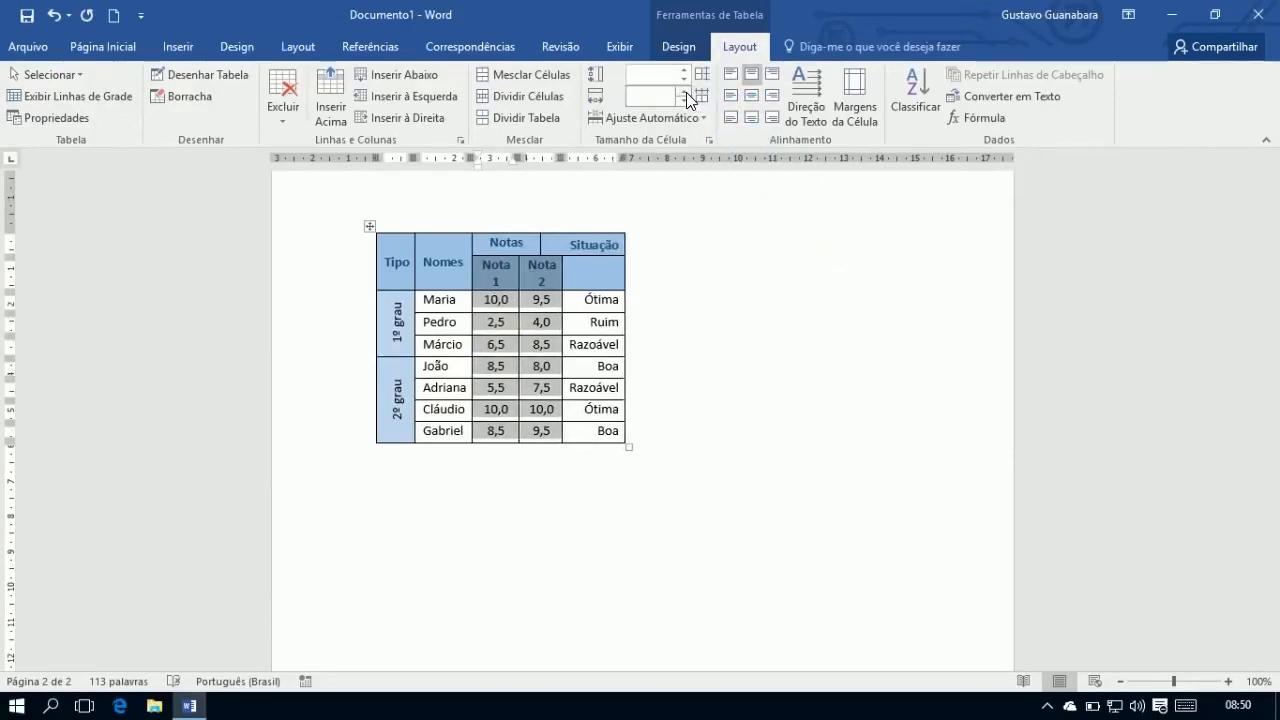
pyautogui.click(726, 226)
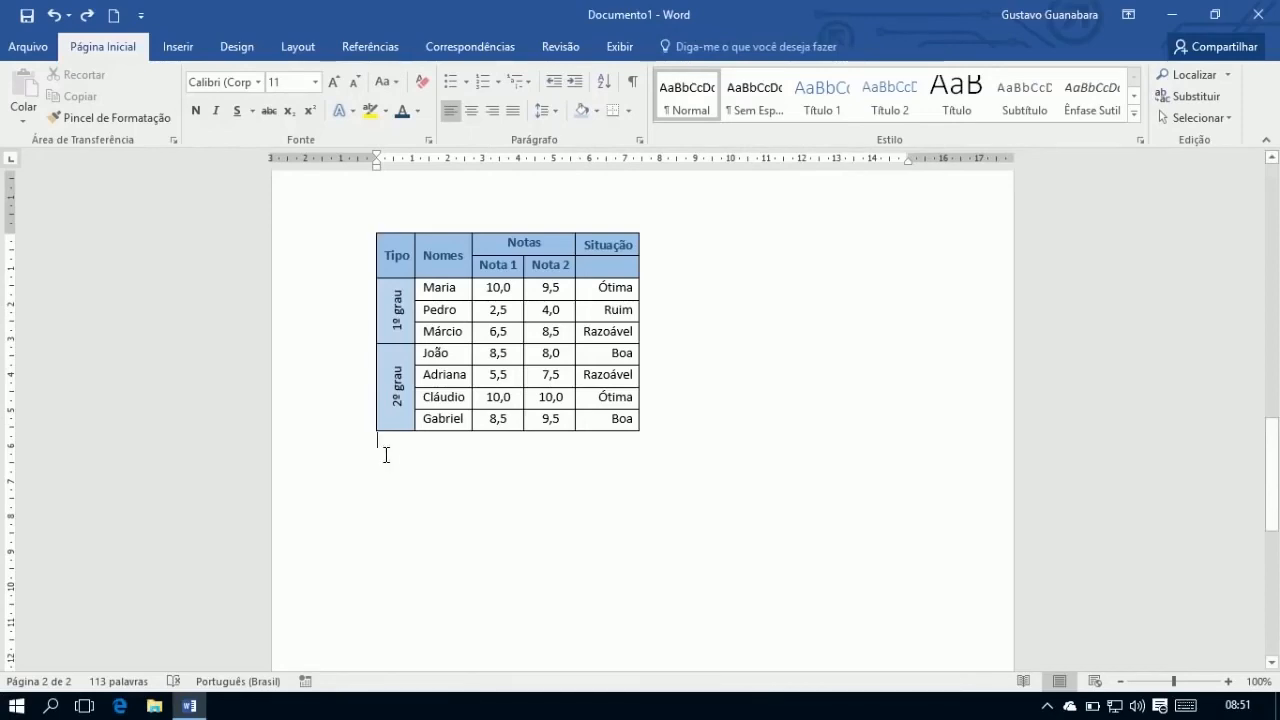
# Generate two sample paragraphs of six sentences each directly below the table with =rand(2,6)
pyautogui.write('=rand(2,')
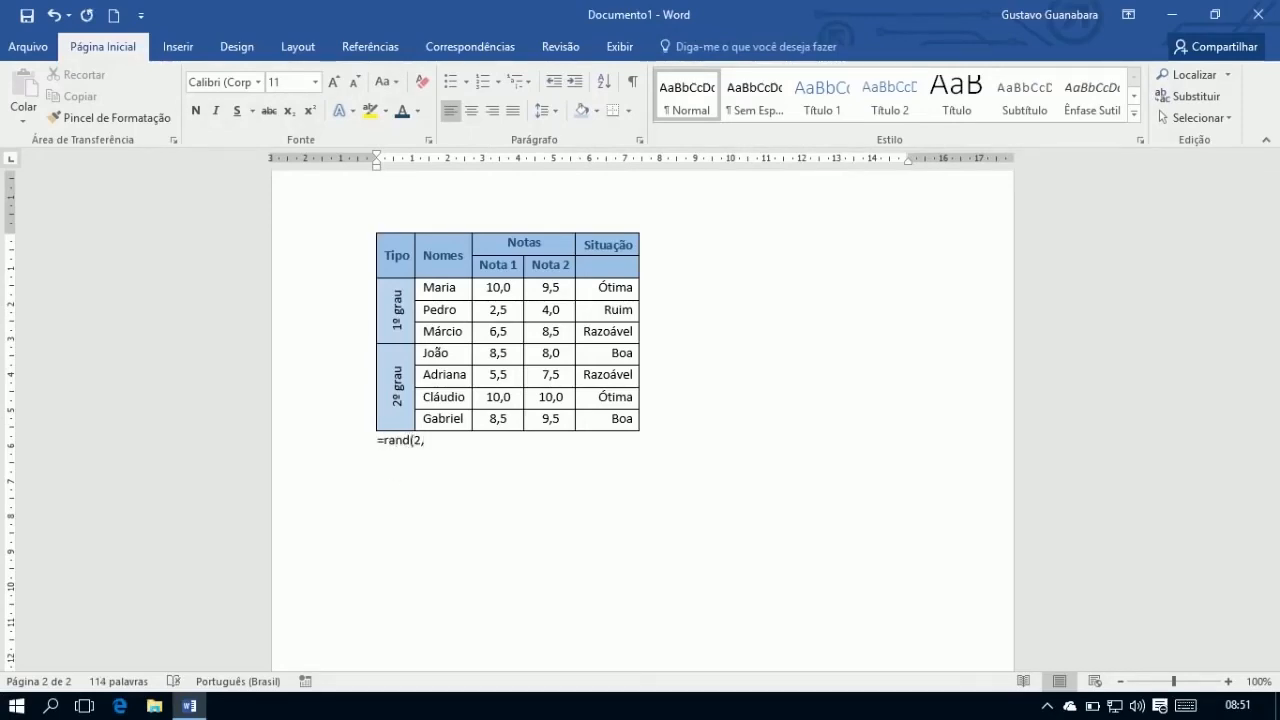
pyautogui.write('6)')
pyautogui.press('Return')
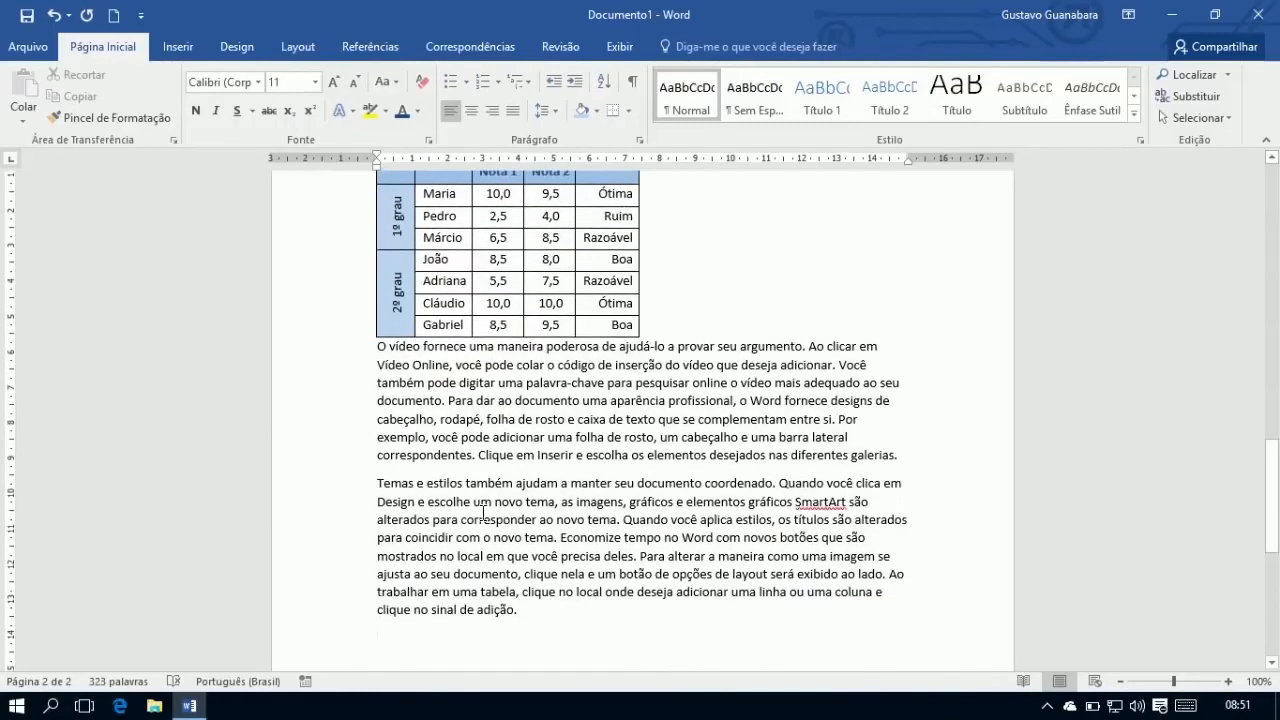
pyautogui.scroll(2, 490, 488)
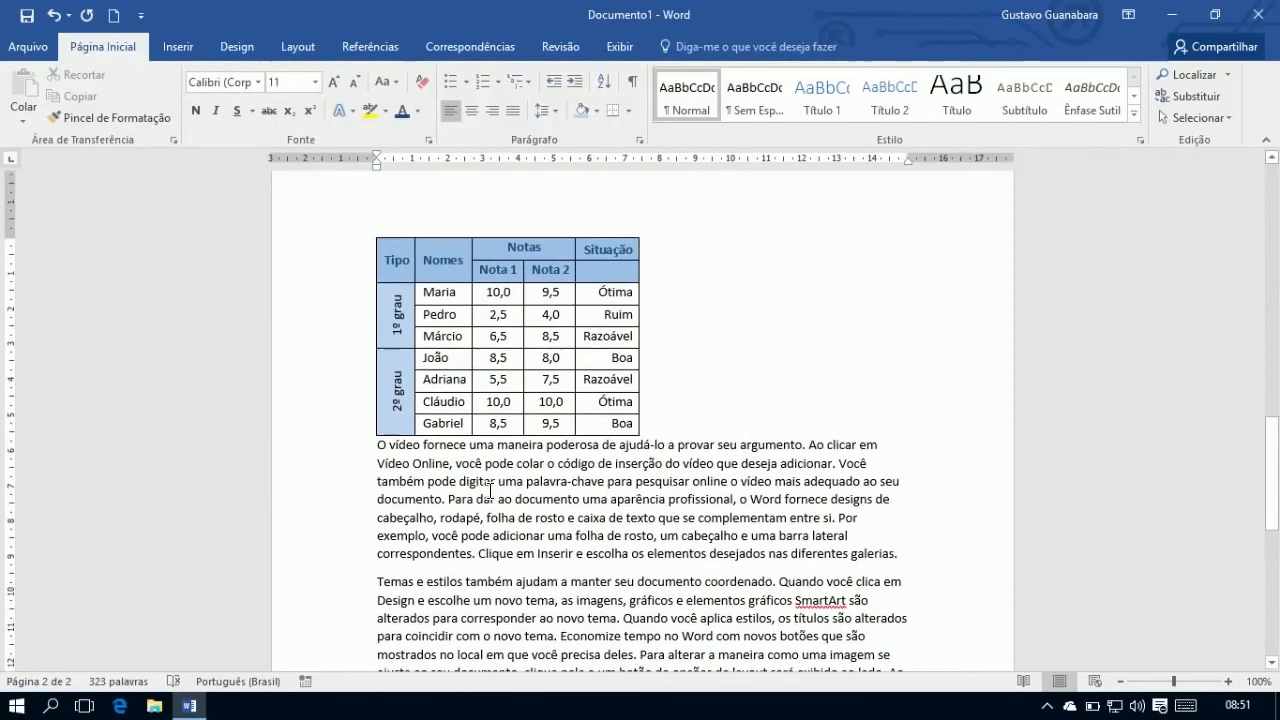
# Try to enter the text asdf in the blank area beside the table and undo the entry
pyautogui.click(698, 416)
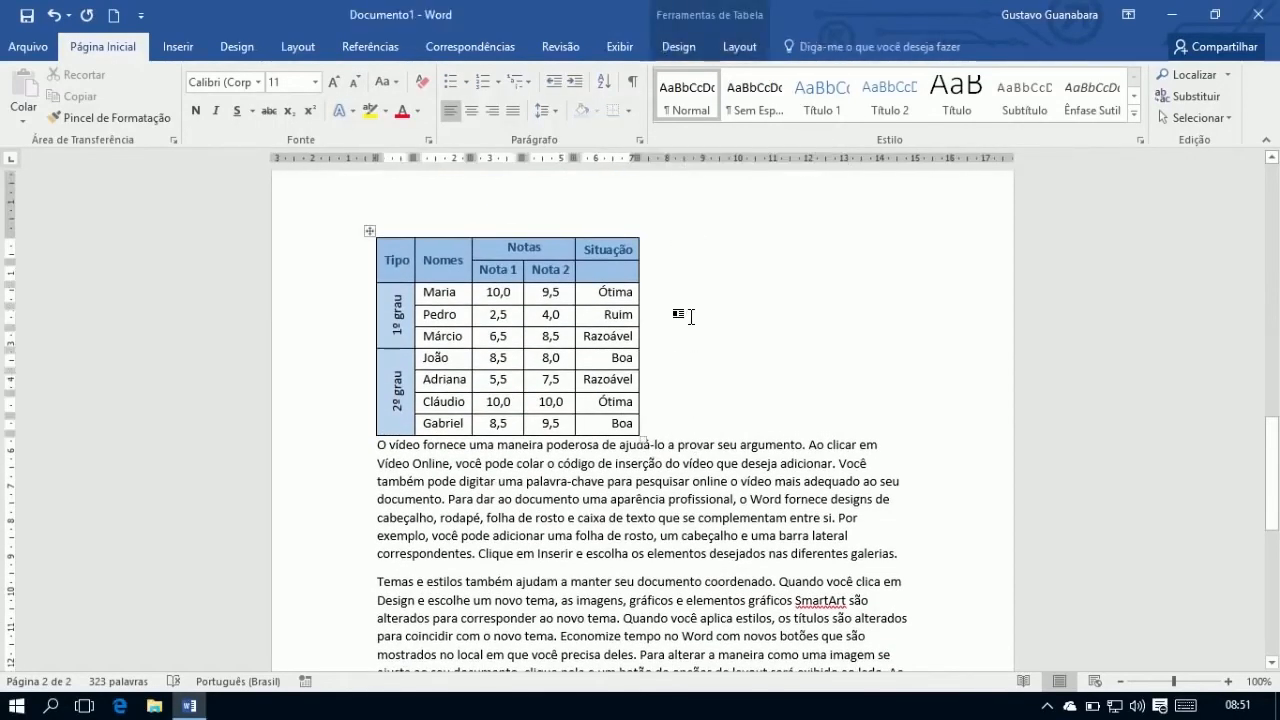
pyautogui.write('asdf')
pyautogui.hotkey('ctrl', 'z')
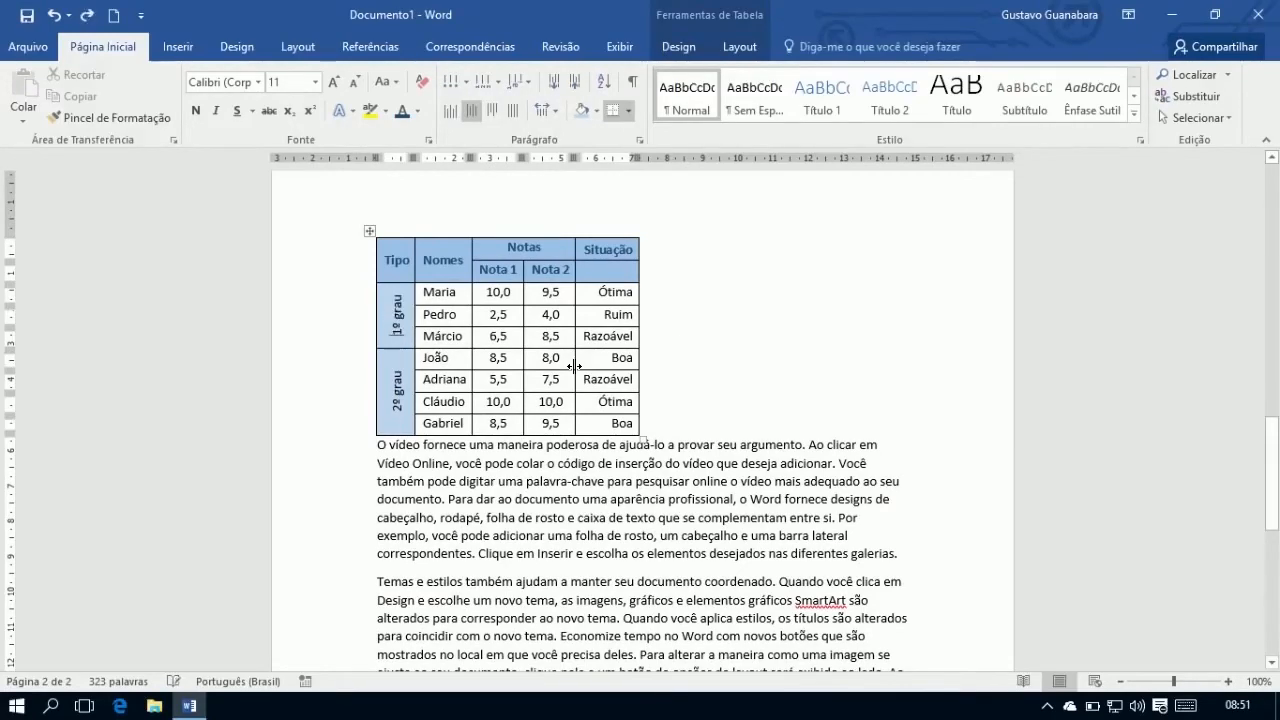
pyautogui.click(695, 307)
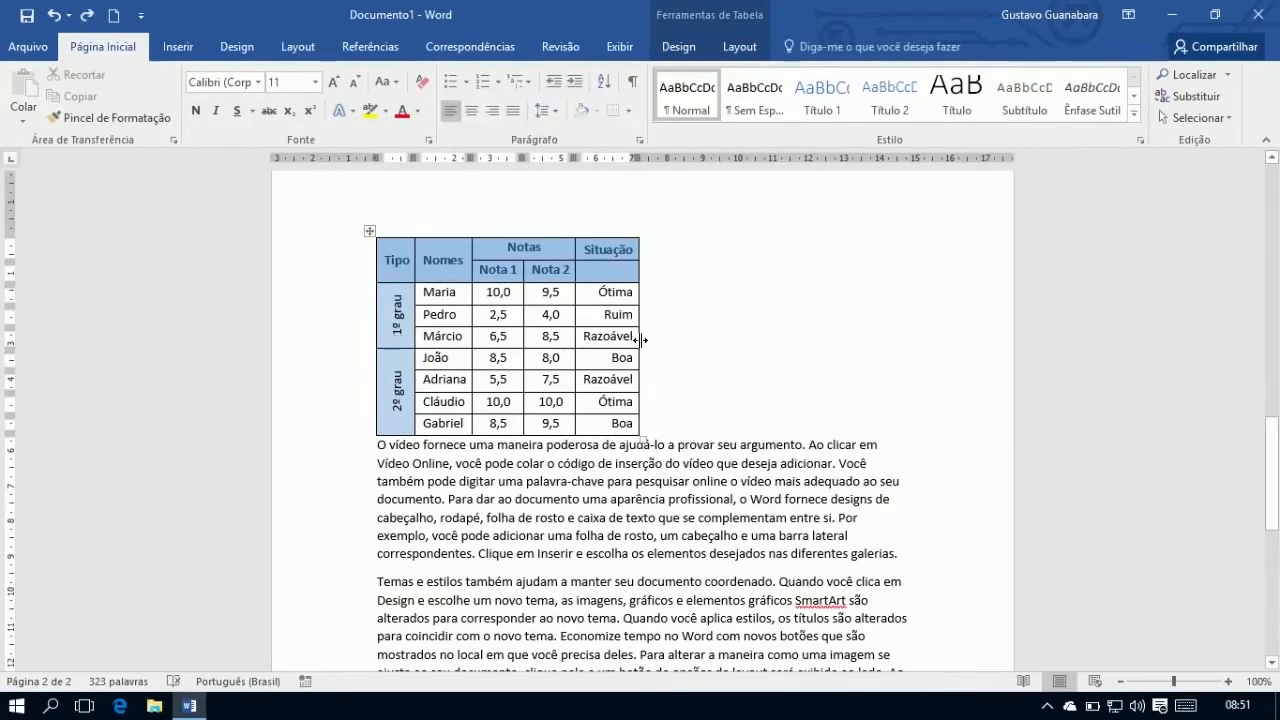
# Align the whole table to the left (À esquerda) and set its text wrapping to Ao redor in the table properties
pyautogui.click(370, 233)
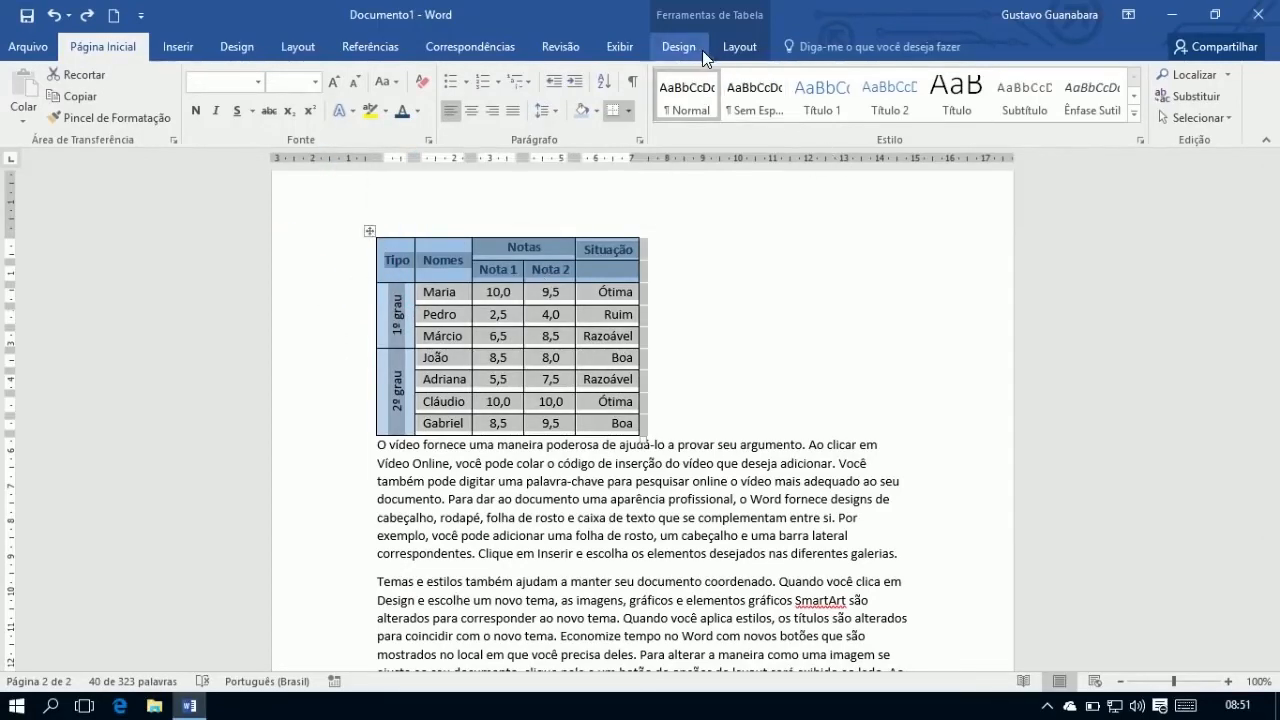
pyautogui.click(737, 48)
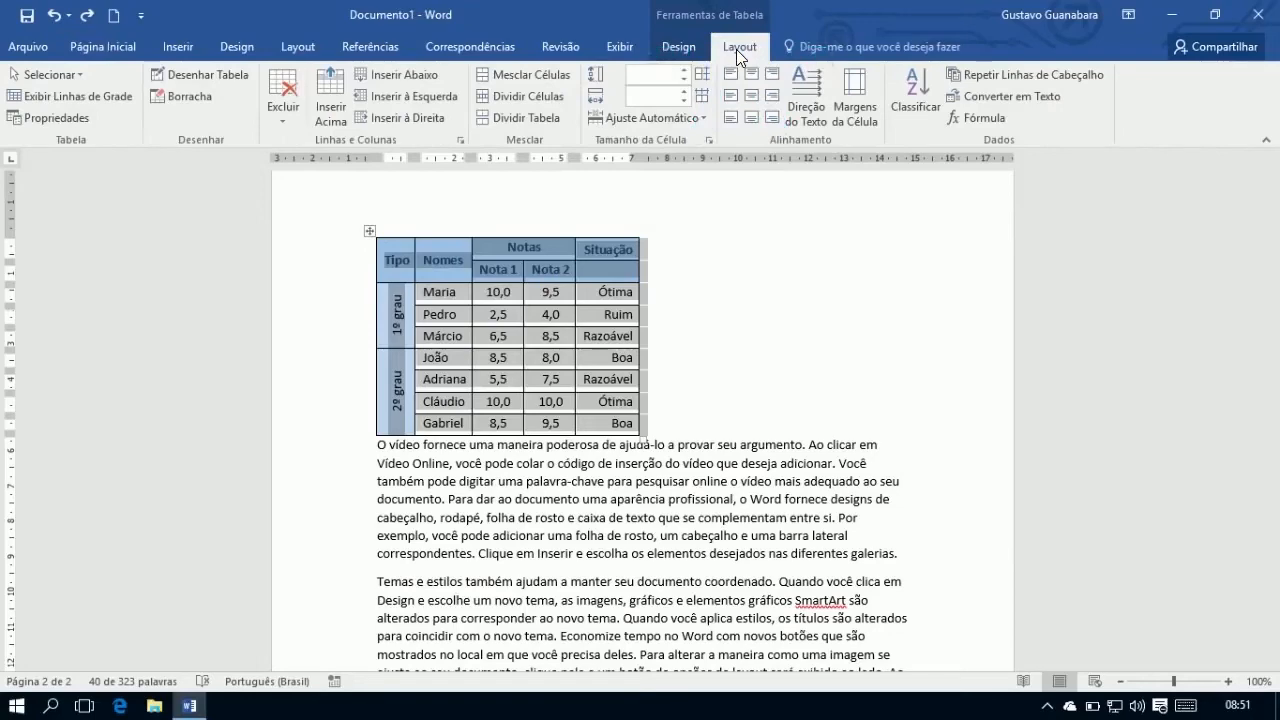
pyautogui.click(63, 118)
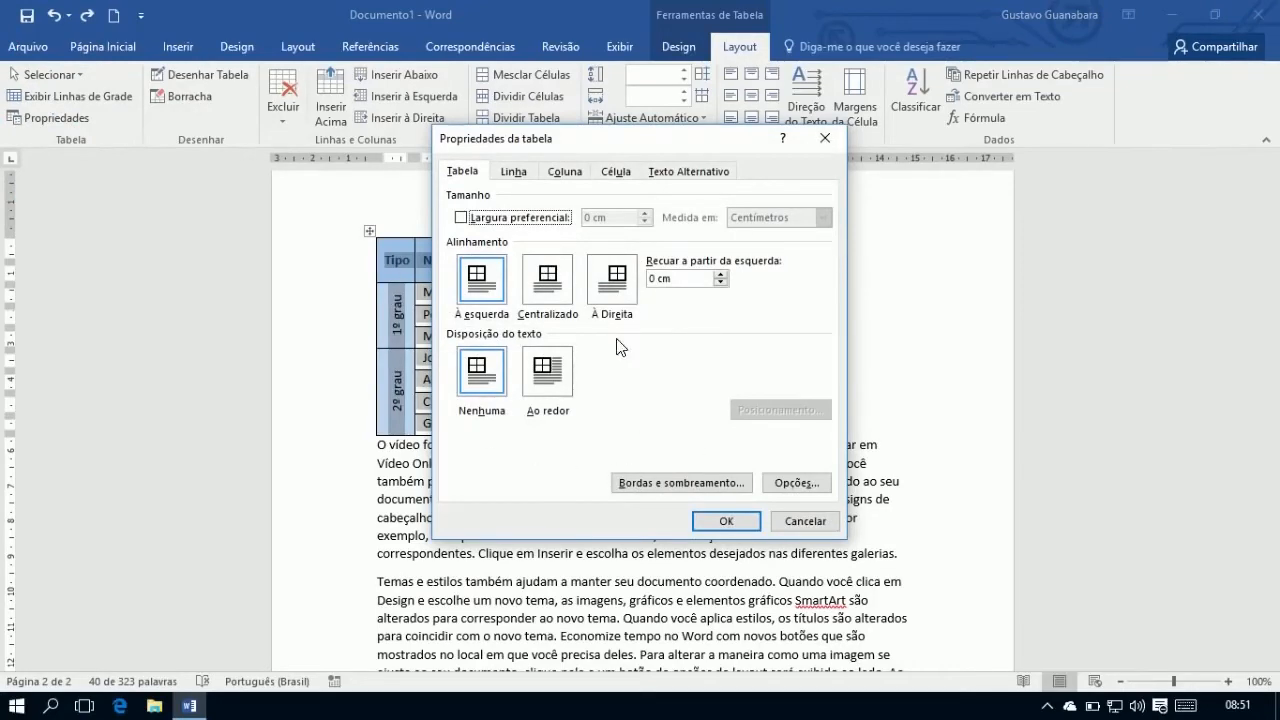
pyautogui.click(548, 300)
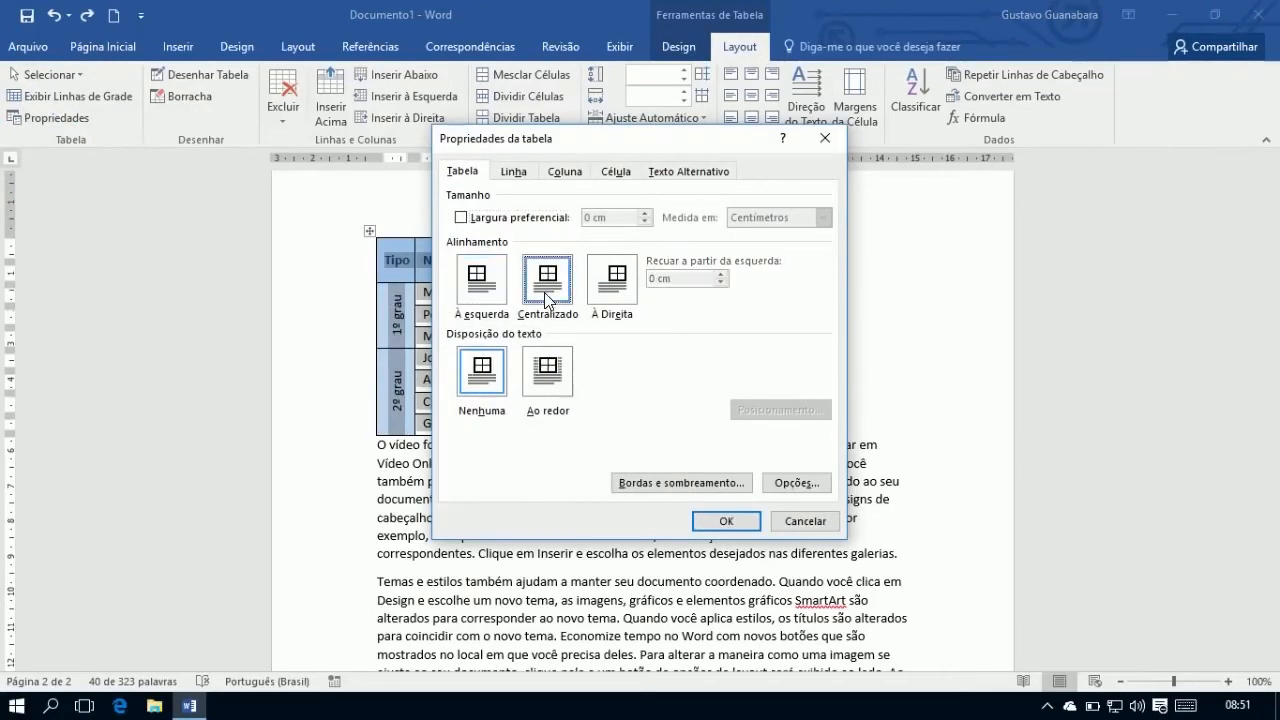
pyautogui.click(547, 390)
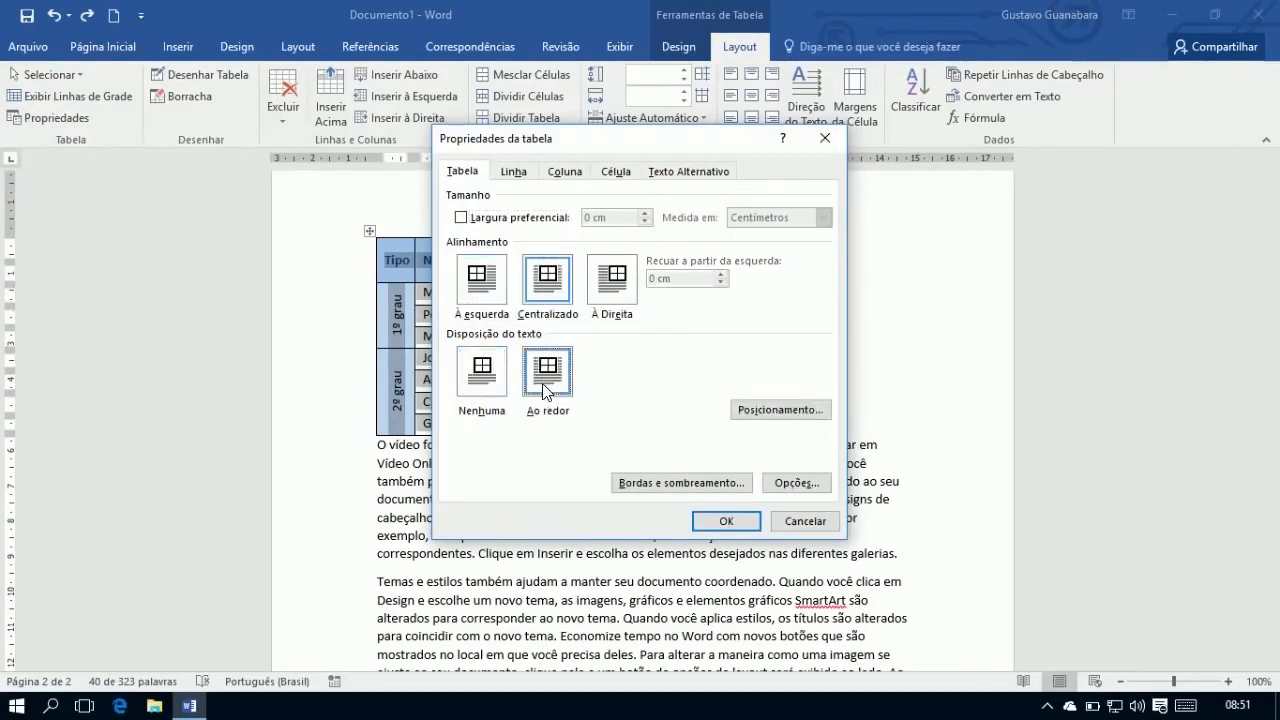
pyautogui.click(493, 398)
pyautogui.click(610, 292)
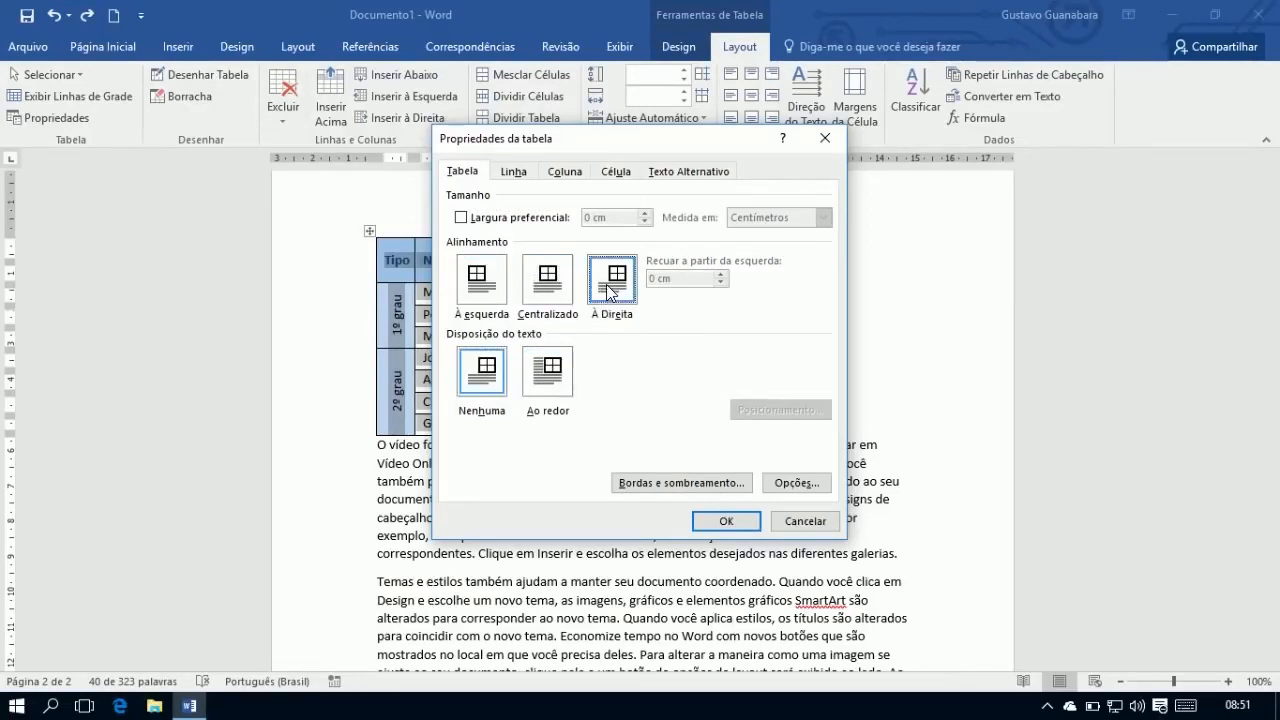
pyautogui.click(531, 287)
pyautogui.click(476, 289)
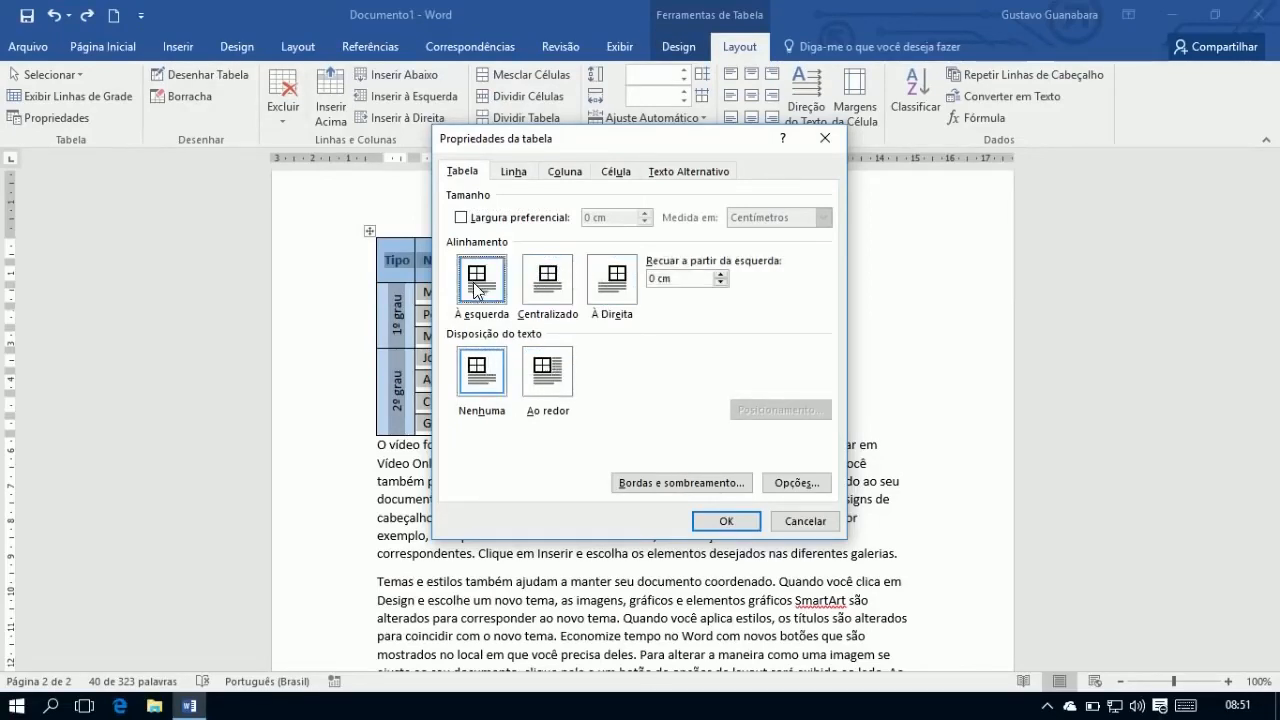
pyautogui.click(541, 377)
pyautogui.click(726, 520)
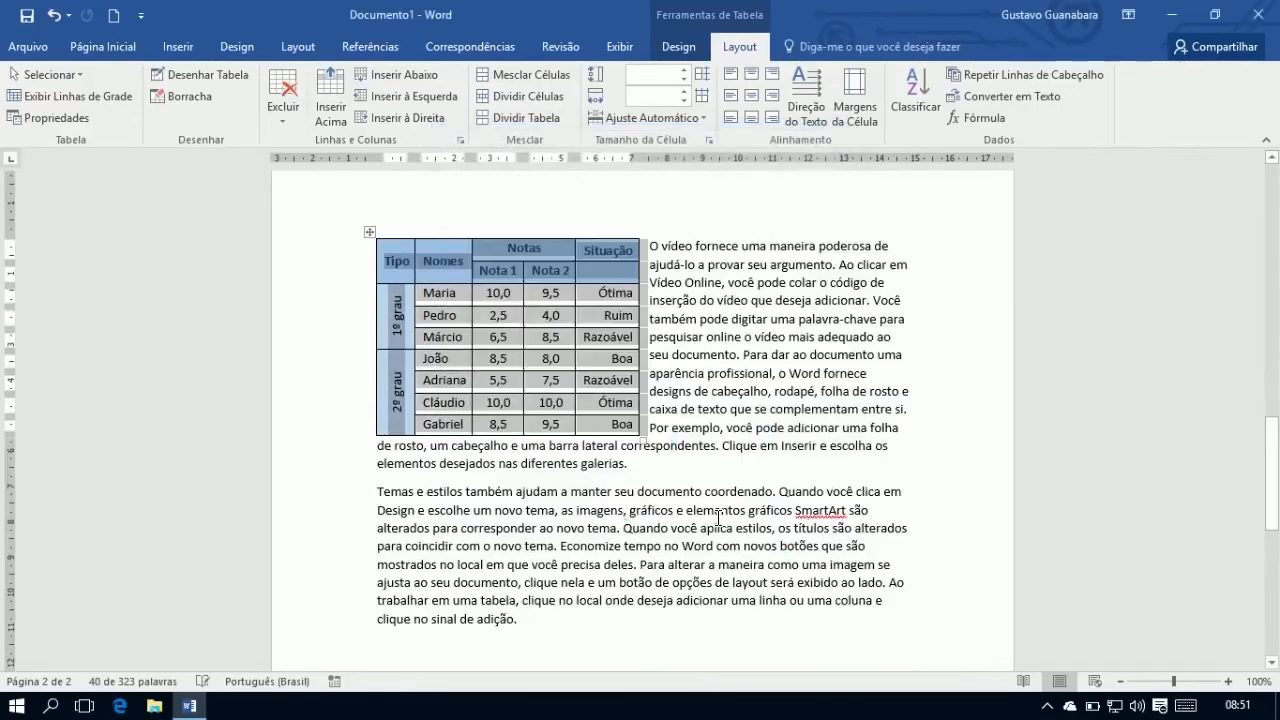
pyautogui.click(663, 562)
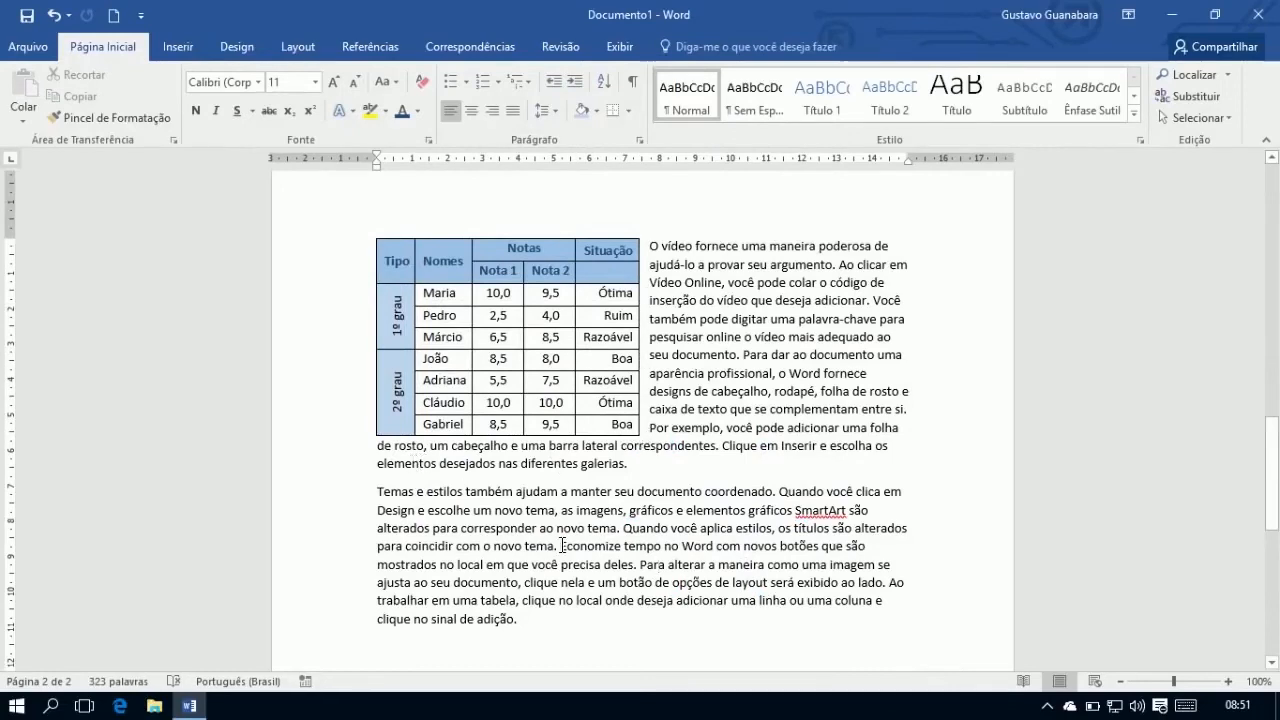
# Try moving the table to the middle of the first paragraph with text on both sides, and undo the move
pyautogui.moveTo(369, 231); pyautogui.dragTo(506, 234)
pyautogui.moveTo(509, 229); pyautogui.dragTo(509, 229)
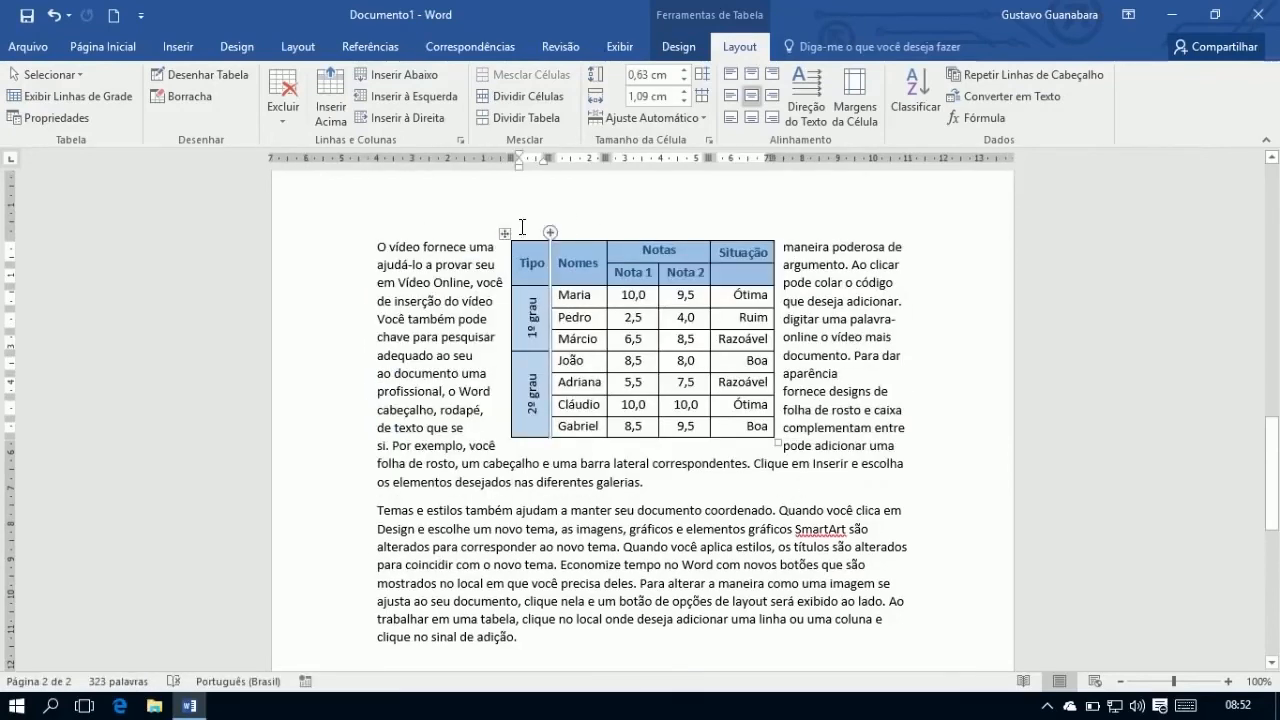
pyautogui.moveTo(502, 232)
pyautogui.mouseDown()
pyautogui.moveTo(400, 248)
pyautogui.moveTo(497, 234)
pyautogui.mouseUp()
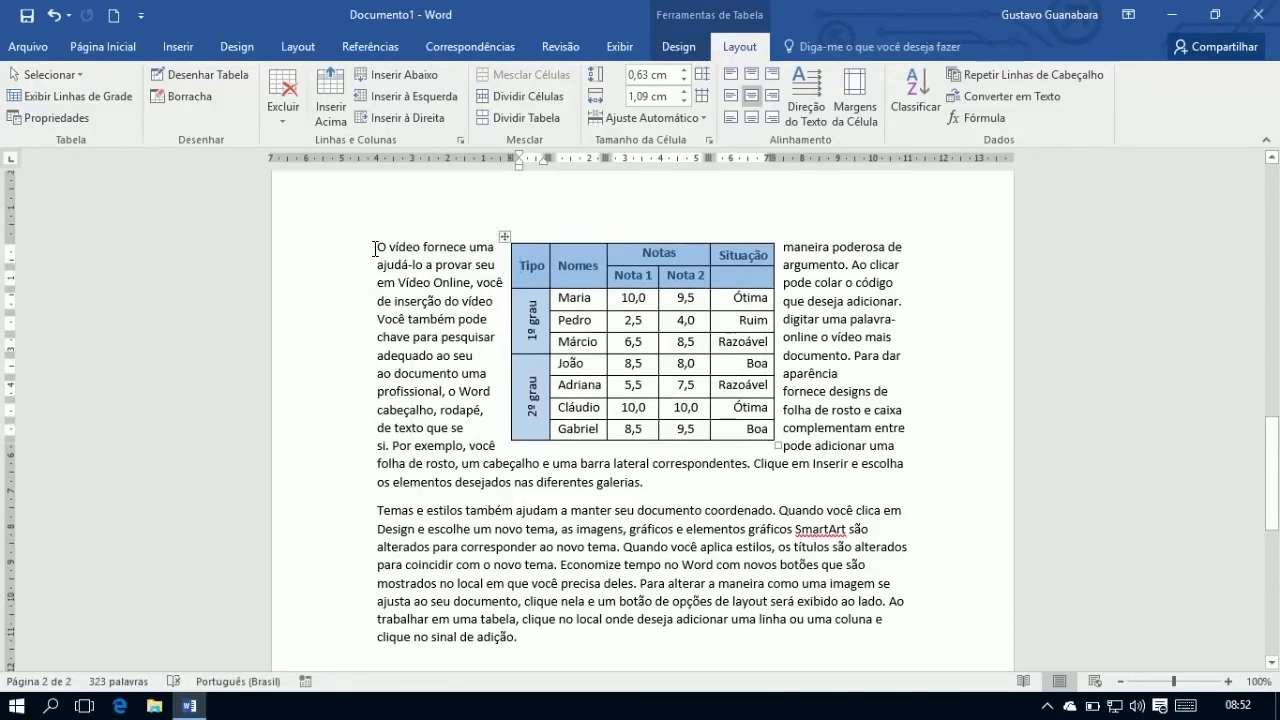
pyautogui.moveTo(375, 248); pyautogui.dragTo(496, 248)
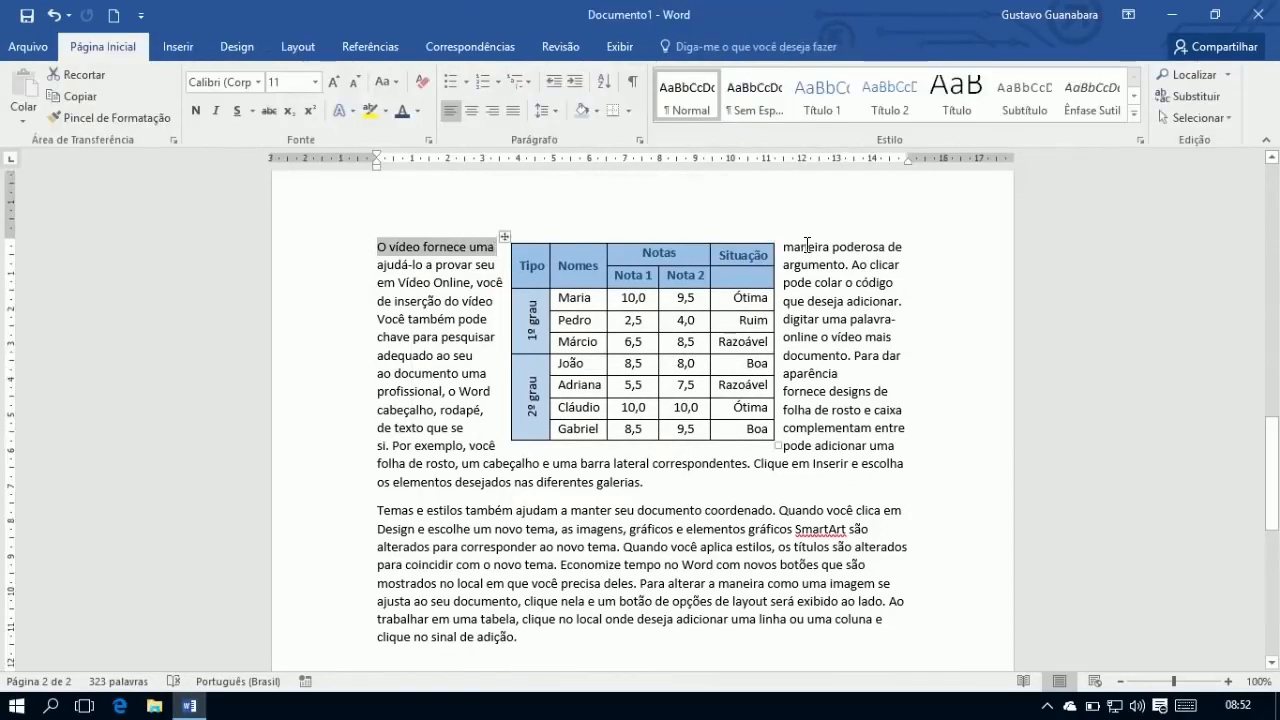
pyautogui.hotkey('ctrl', 'z')
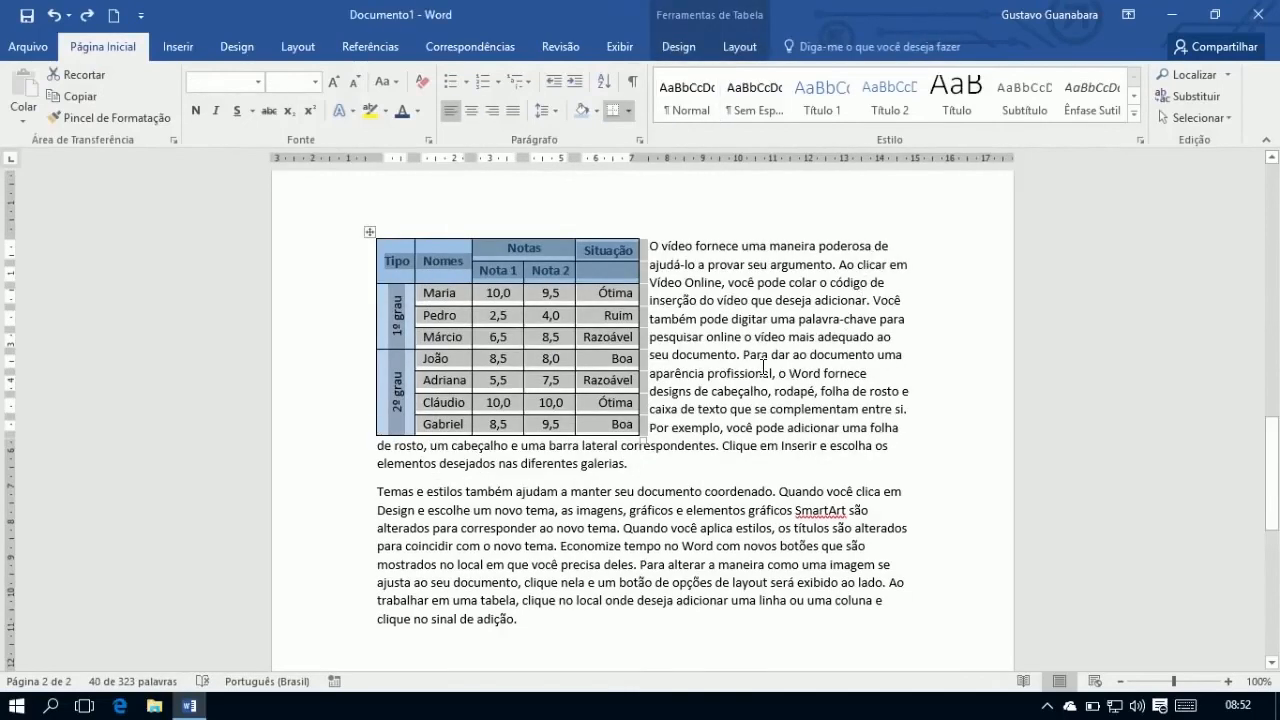
pyautogui.click(763, 369)
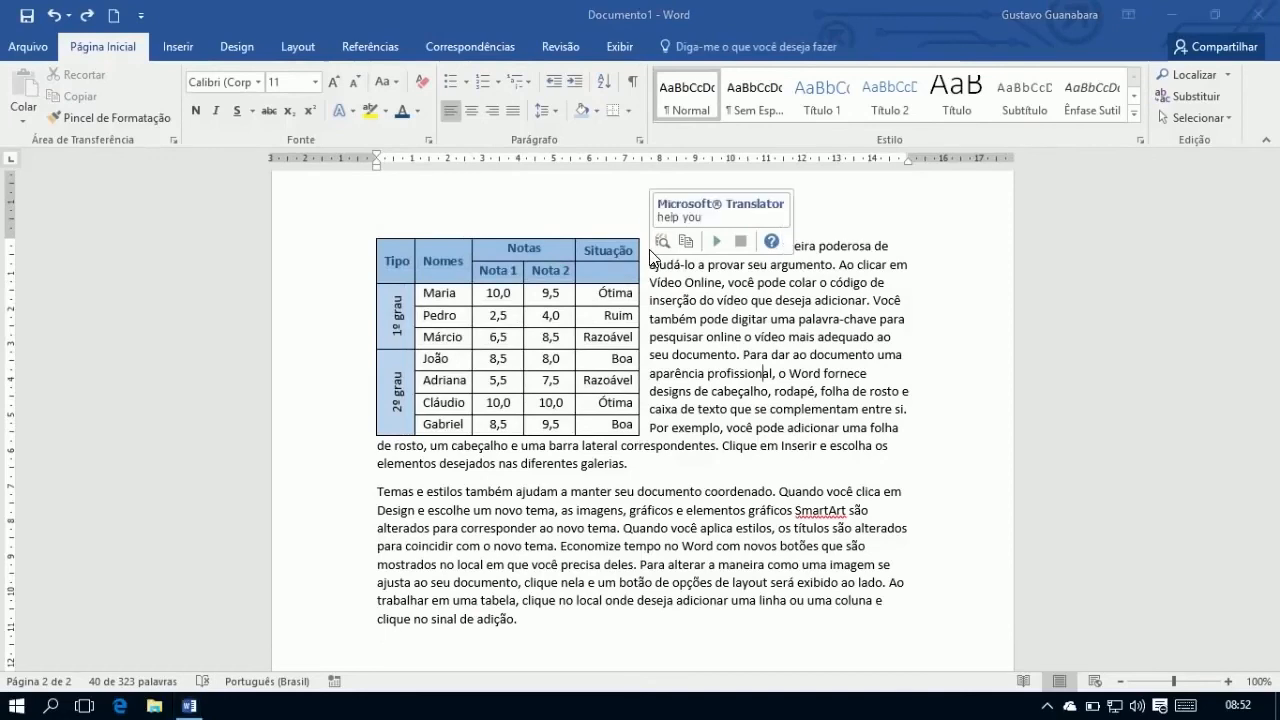
# Lay out both sample paragraphs, from the start of the first to the document's end, in two columns (Duas)
pyautogui.click(661, 317)
pyautogui.click(651, 246)
pyautogui.hotkey('ctrl', 'shift', 'End')
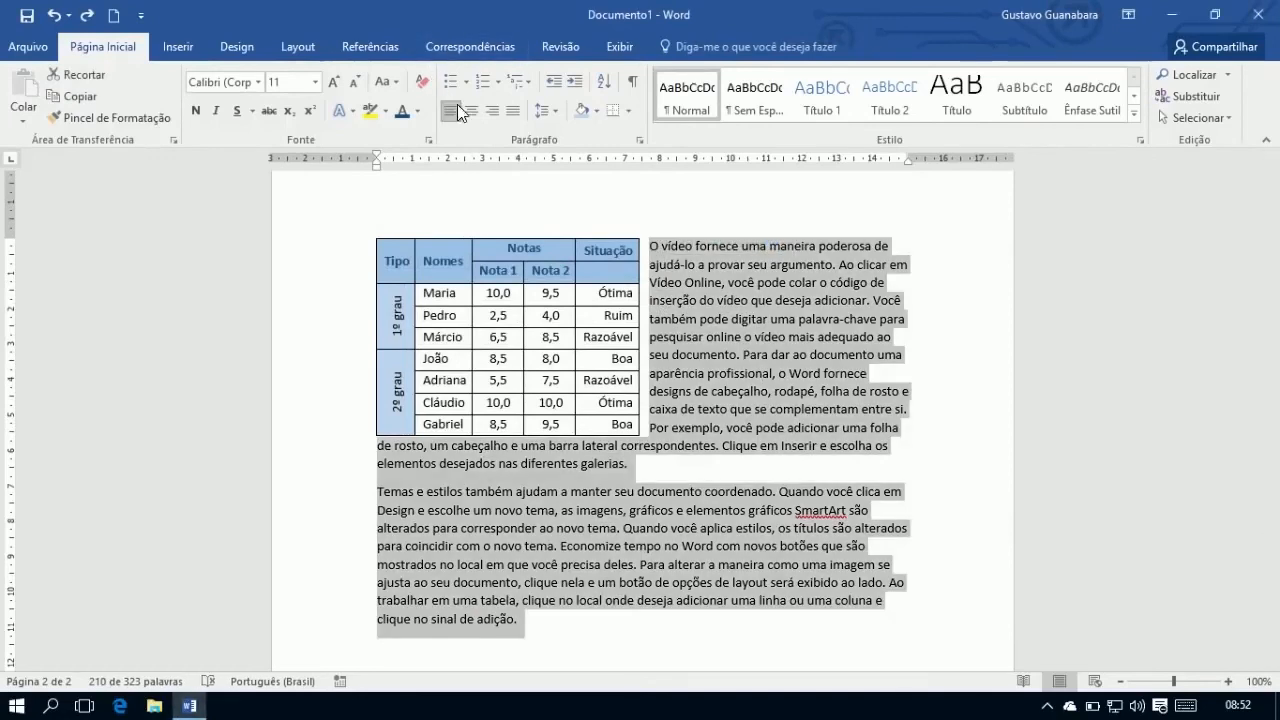
pyautogui.click(311, 47)
pyautogui.click(191, 89)
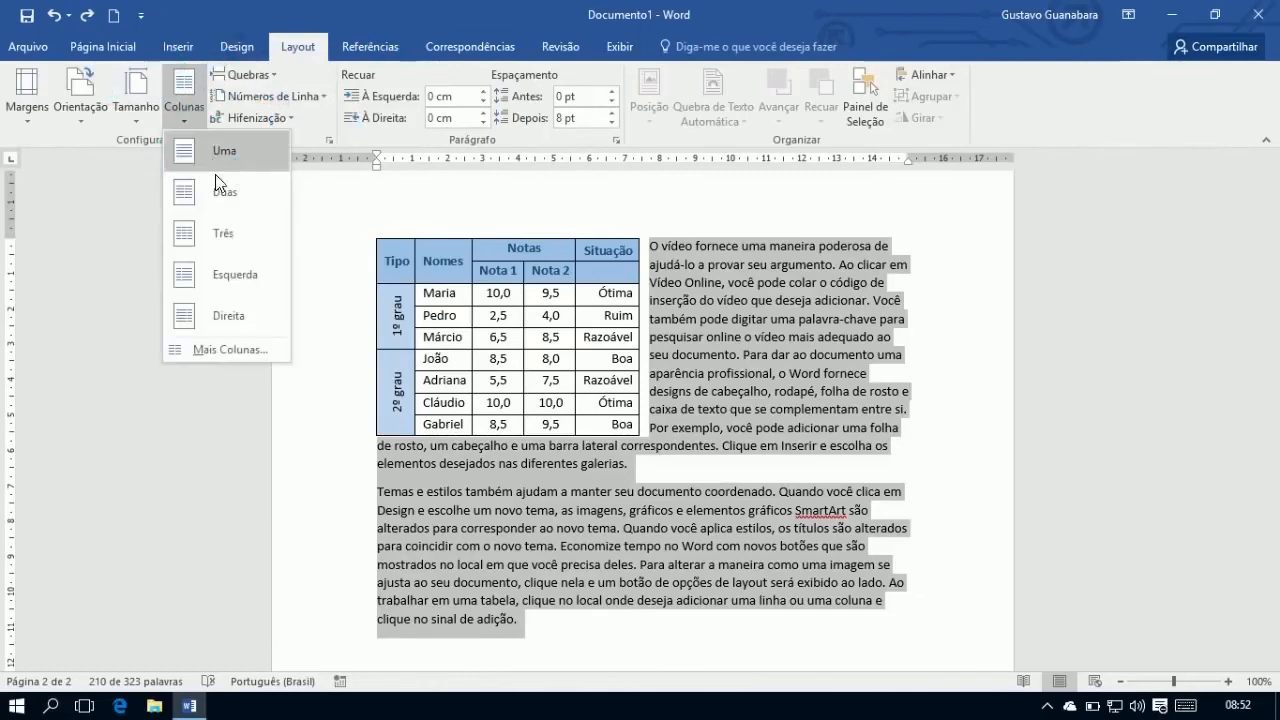
pyautogui.click(224, 208)
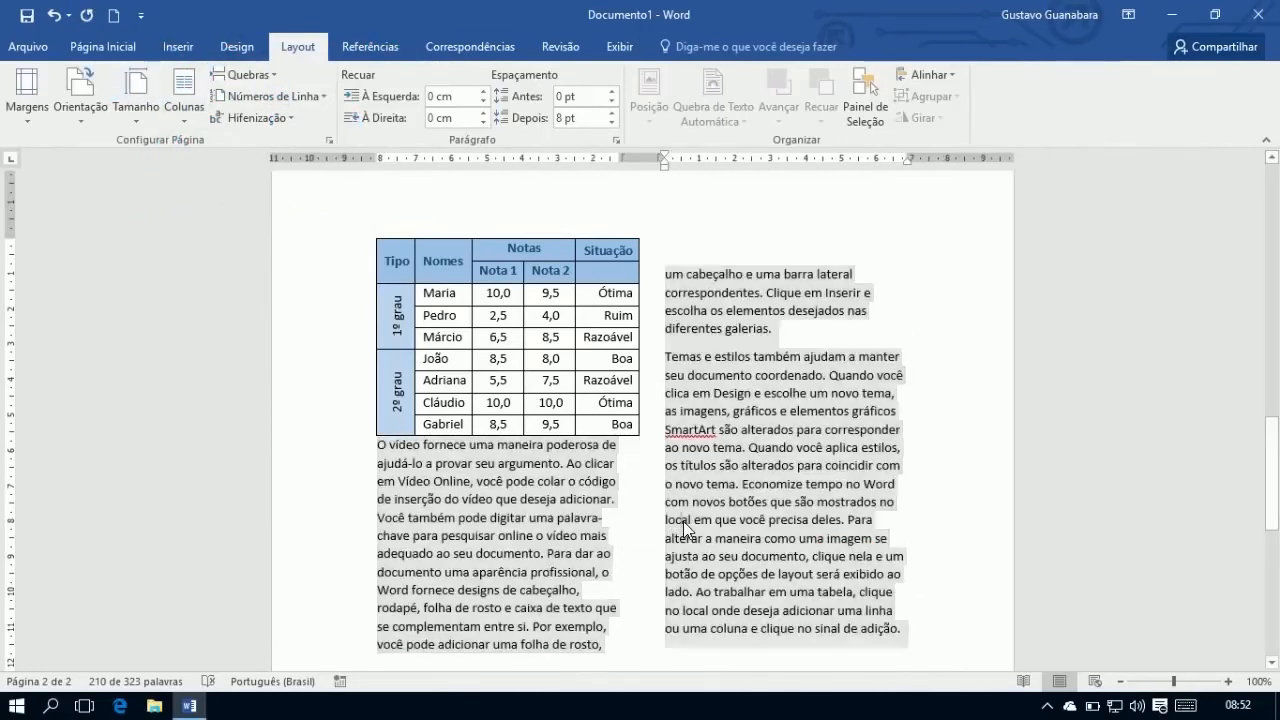
pyautogui.click(683, 521)
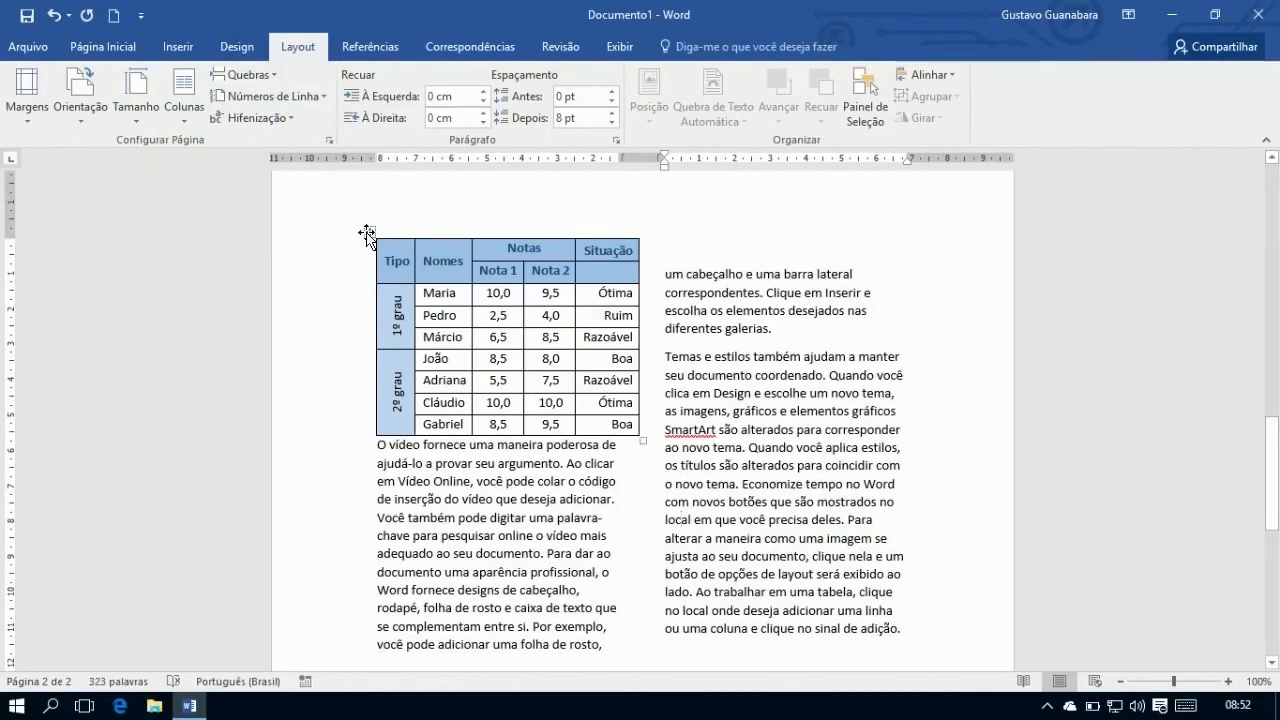
# Move the grades table between the two text columns, level with the first line, so text wraps on both sides
pyautogui.moveTo(365, 233); pyautogui.dragTo(491, 325)
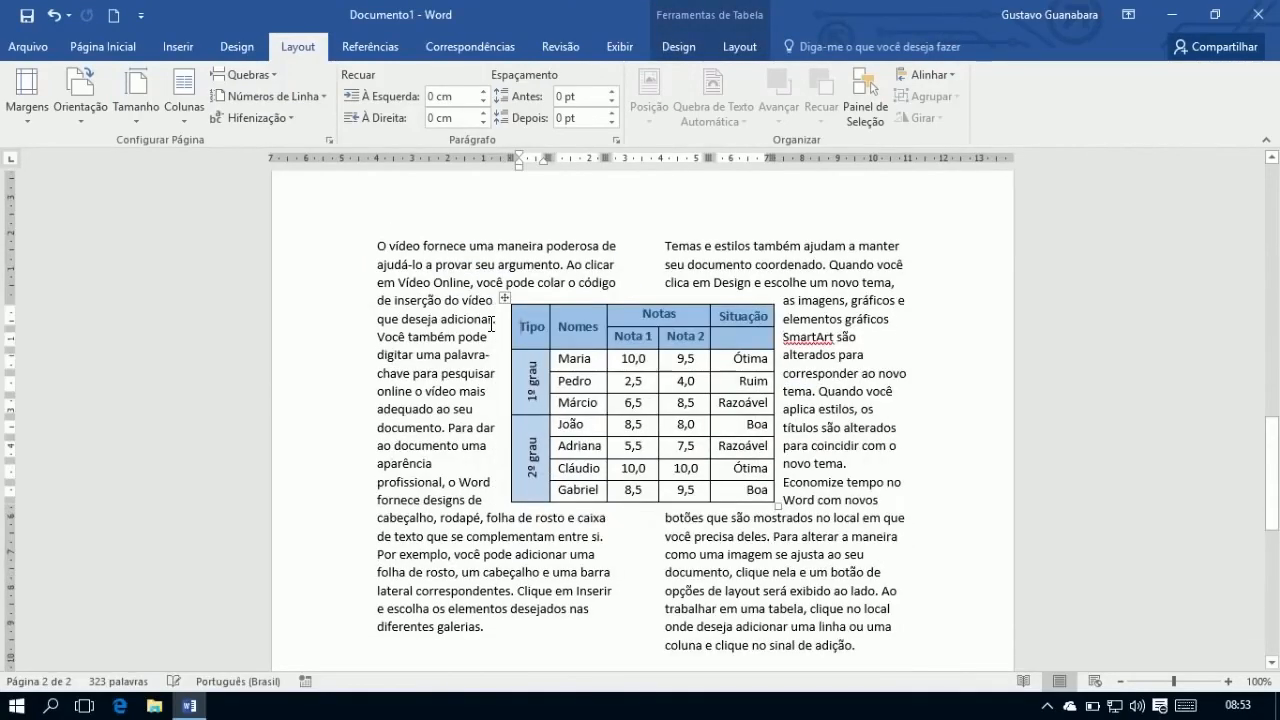
pyautogui.click(418, 405)
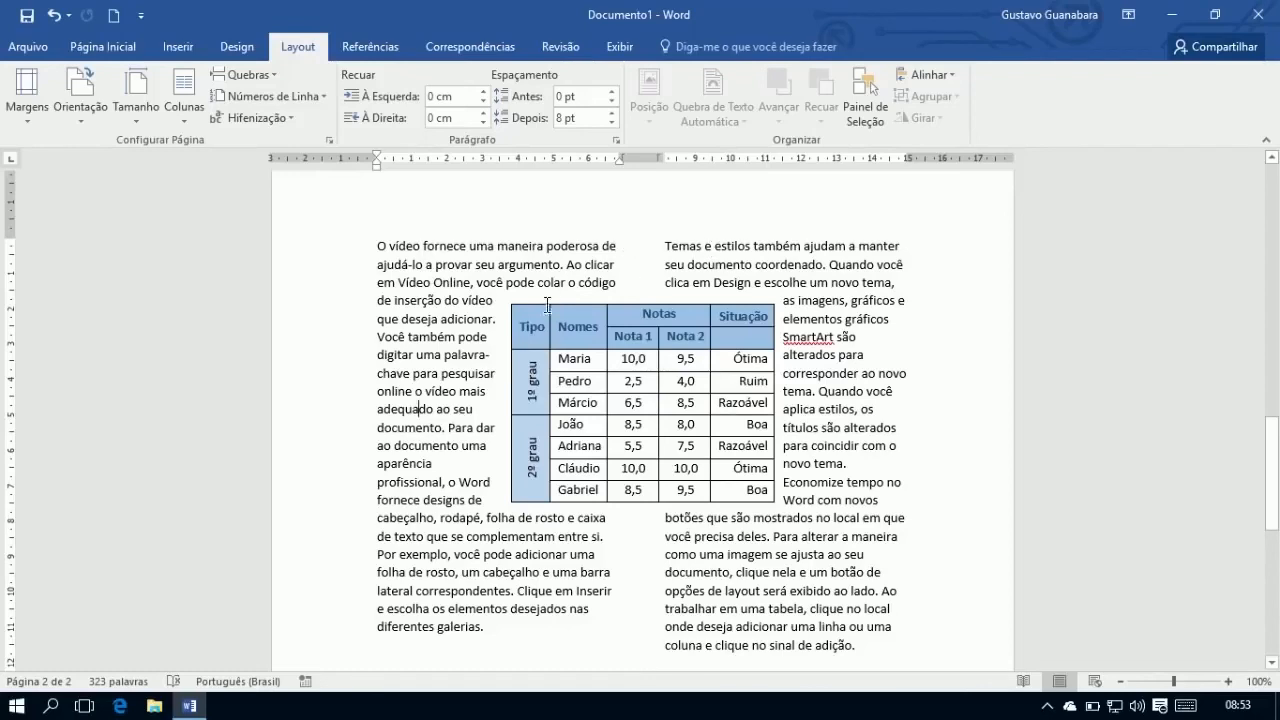
pyautogui.moveTo(503, 300); pyautogui.dragTo(503, 240)
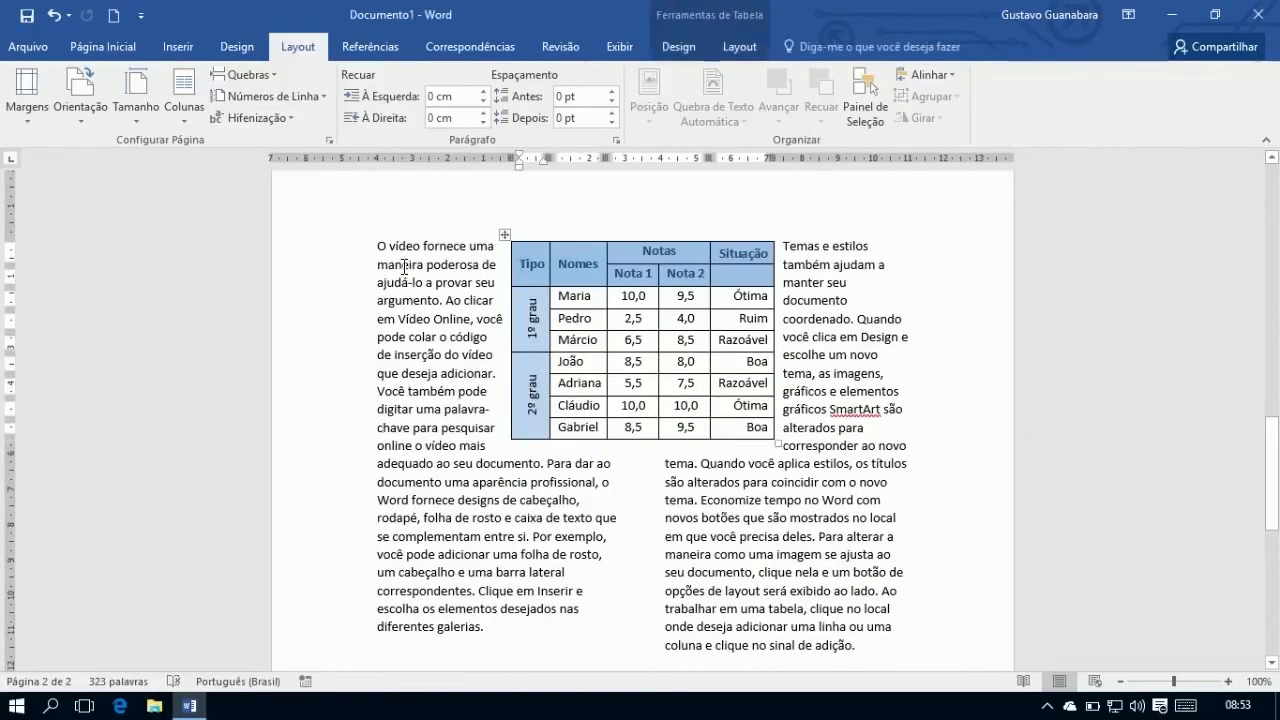
pyautogui.click(723, 523)
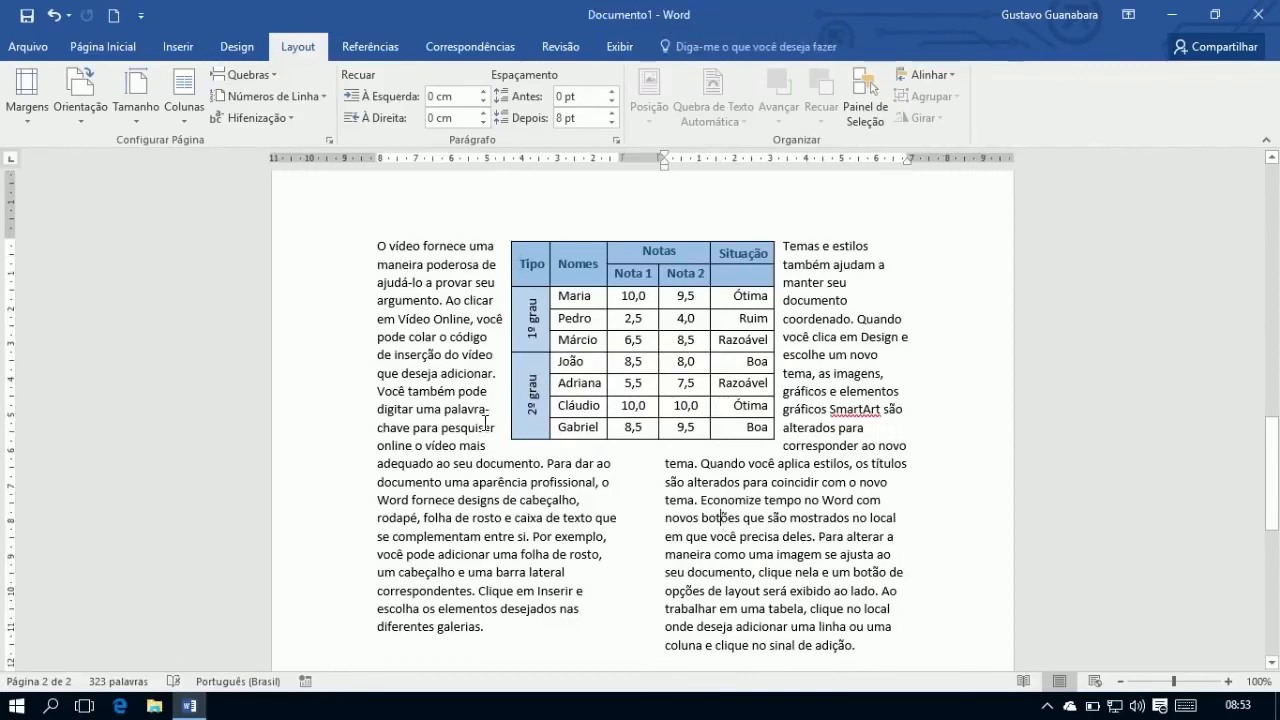
# Justify both sample paragraphs in the two-column text
pyautogui.moveTo(374, 245); pyautogui.dragTo(853, 641)
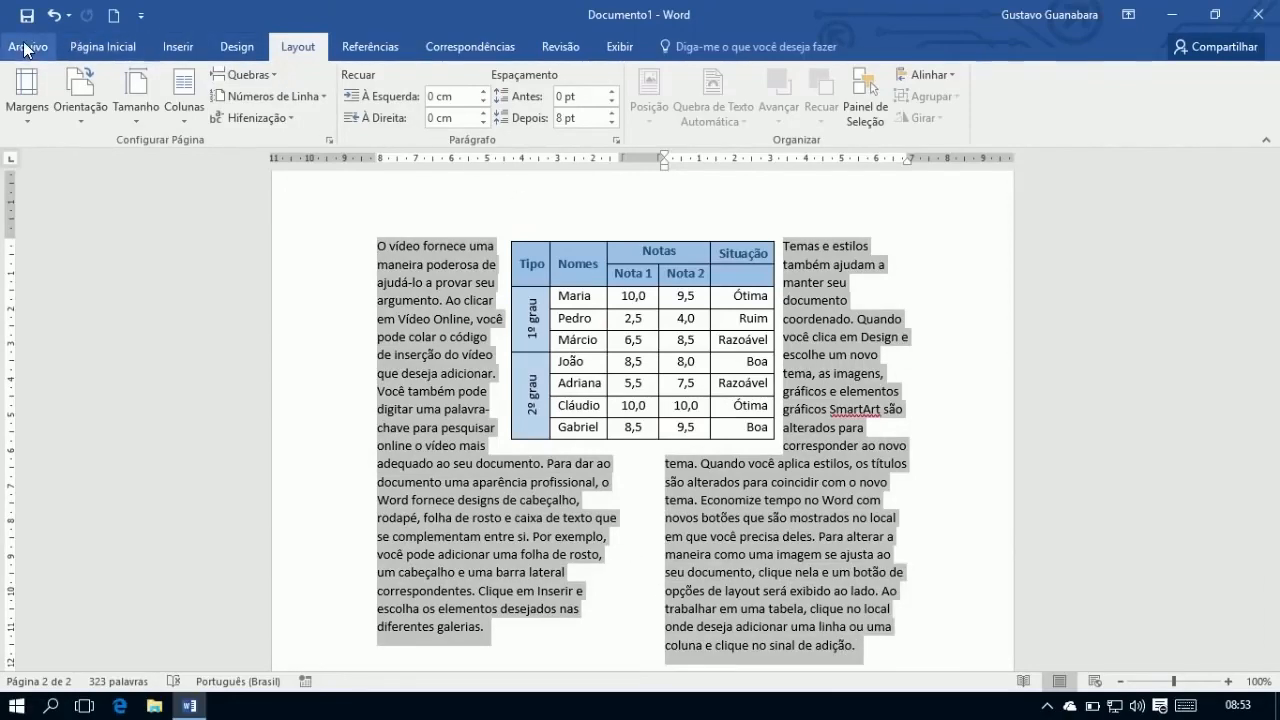
pyautogui.click(103, 46)
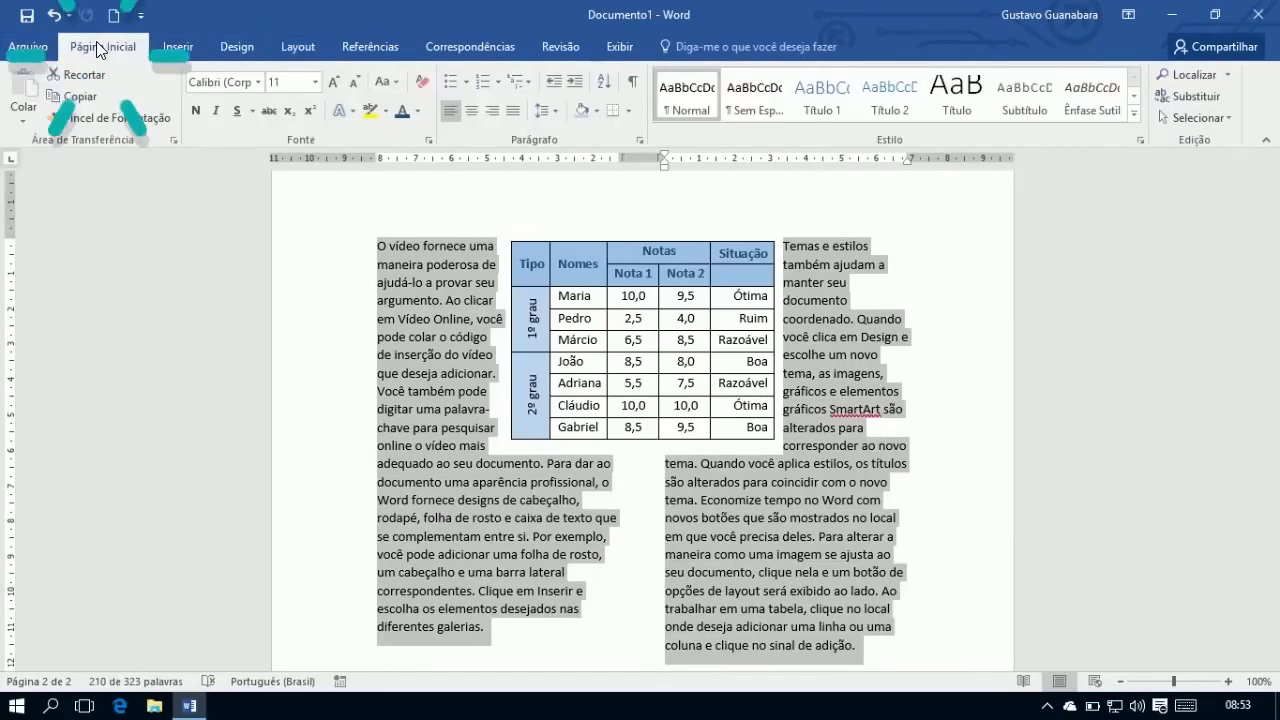
pyautogui.click(512, 110)
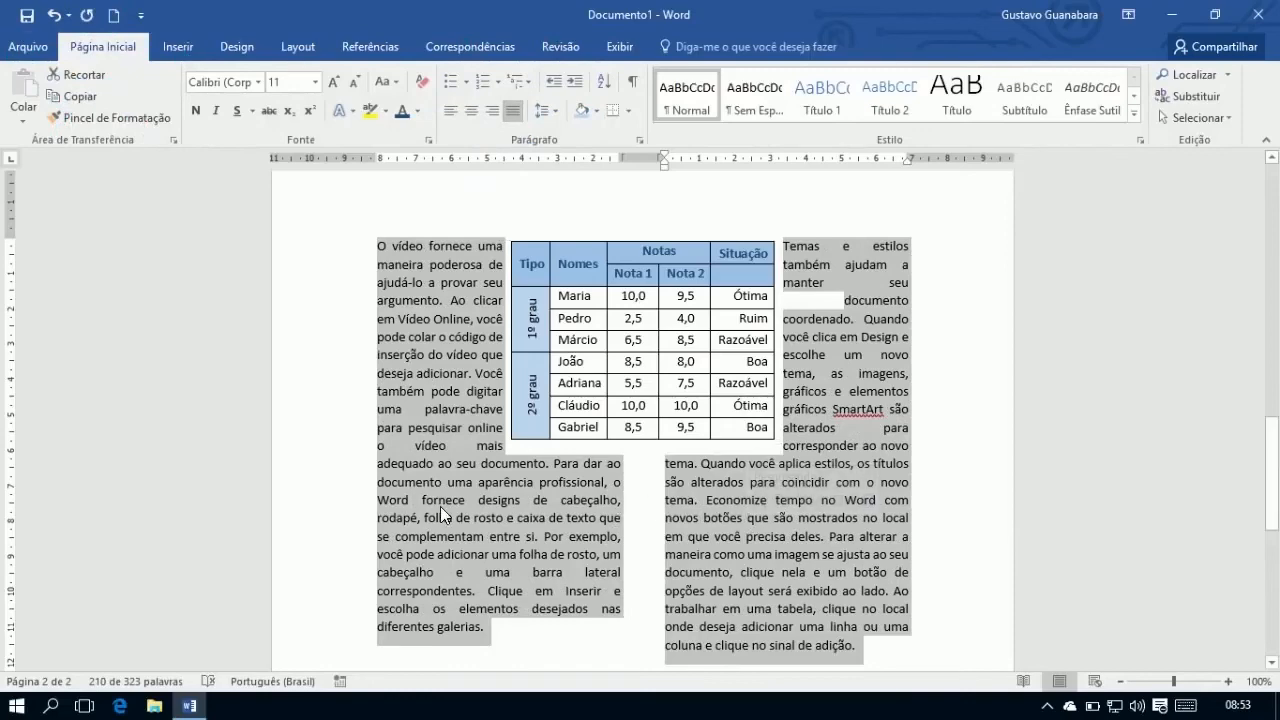
pyautogui.click(842, 441)
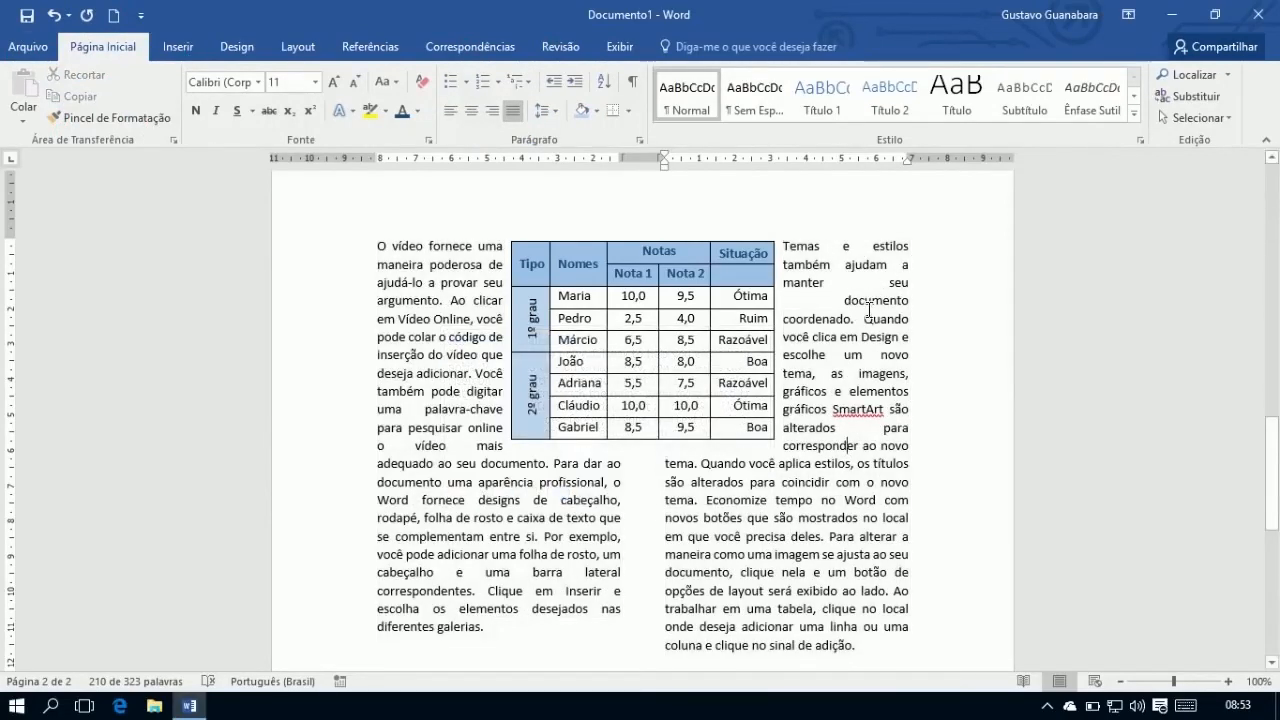
# Select the two-column text and turn on automatic hyphenation (Automático)
pyautogui.hotkey('ctrl', 'a')
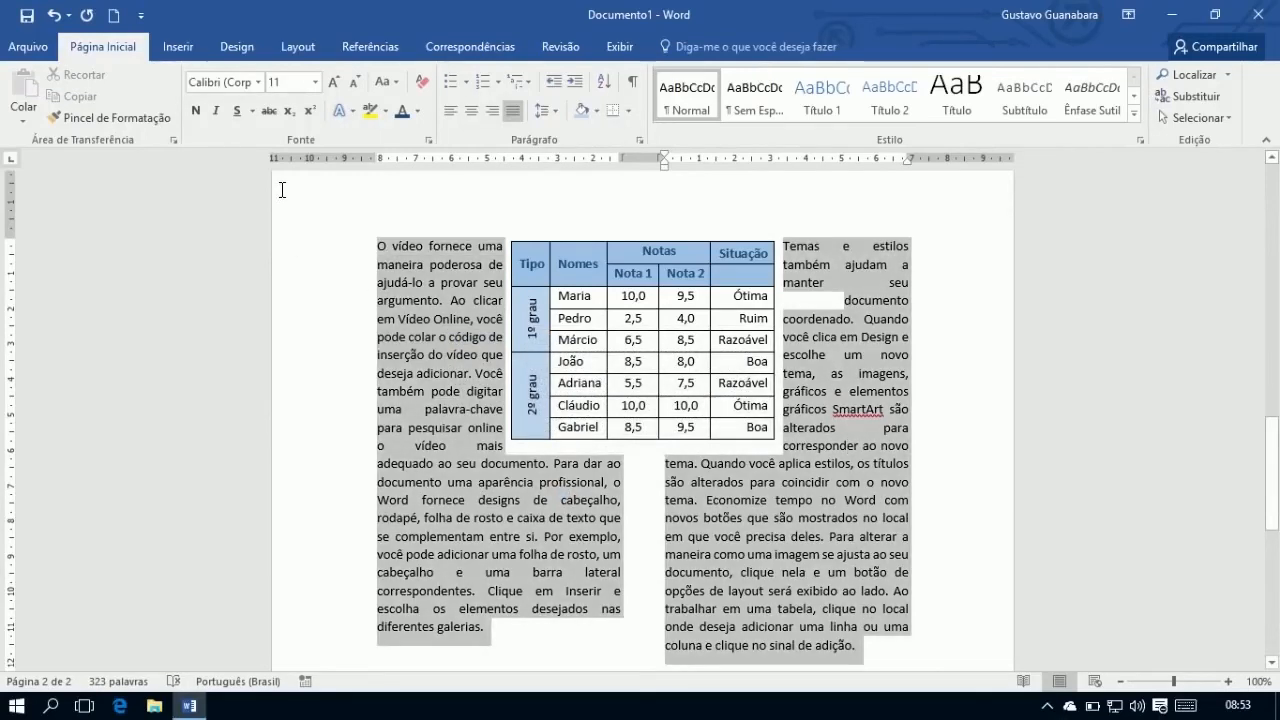
pyautogui.moveTo(352, 245); pyautogui.dragTo(337, 251)
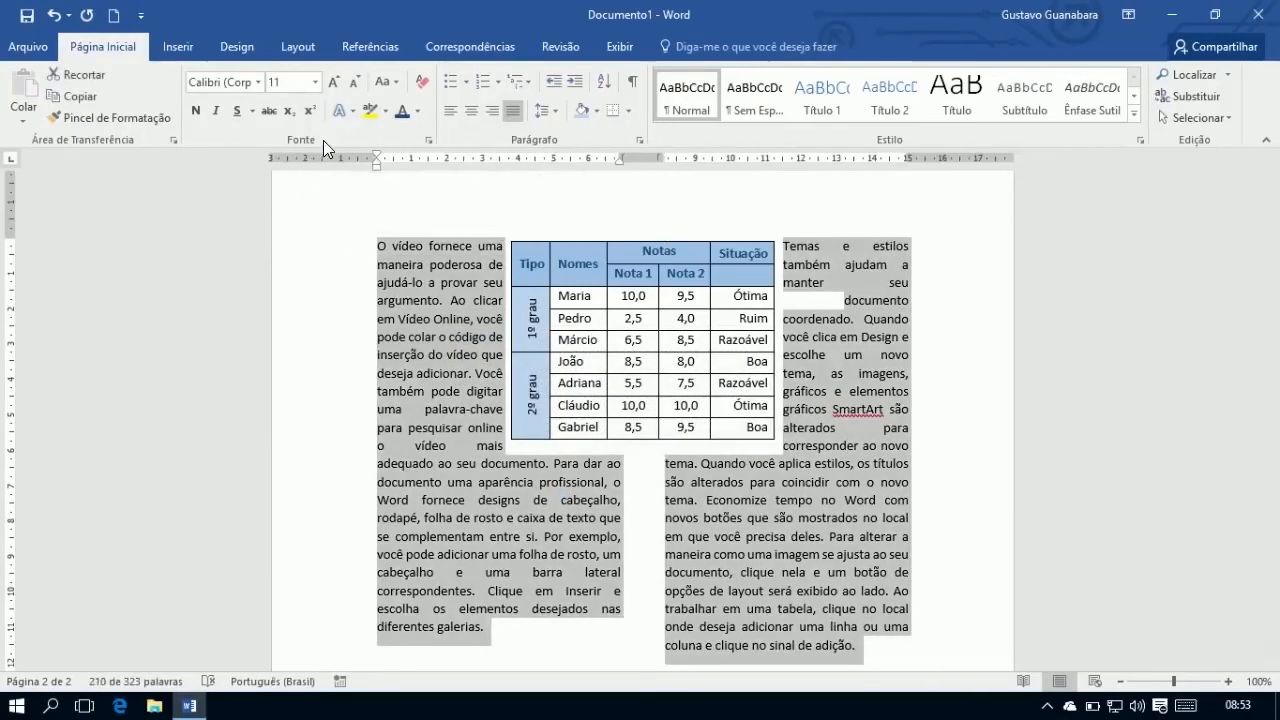
pyautogui.click(296, 47)
pyautogui.click(252, 117)
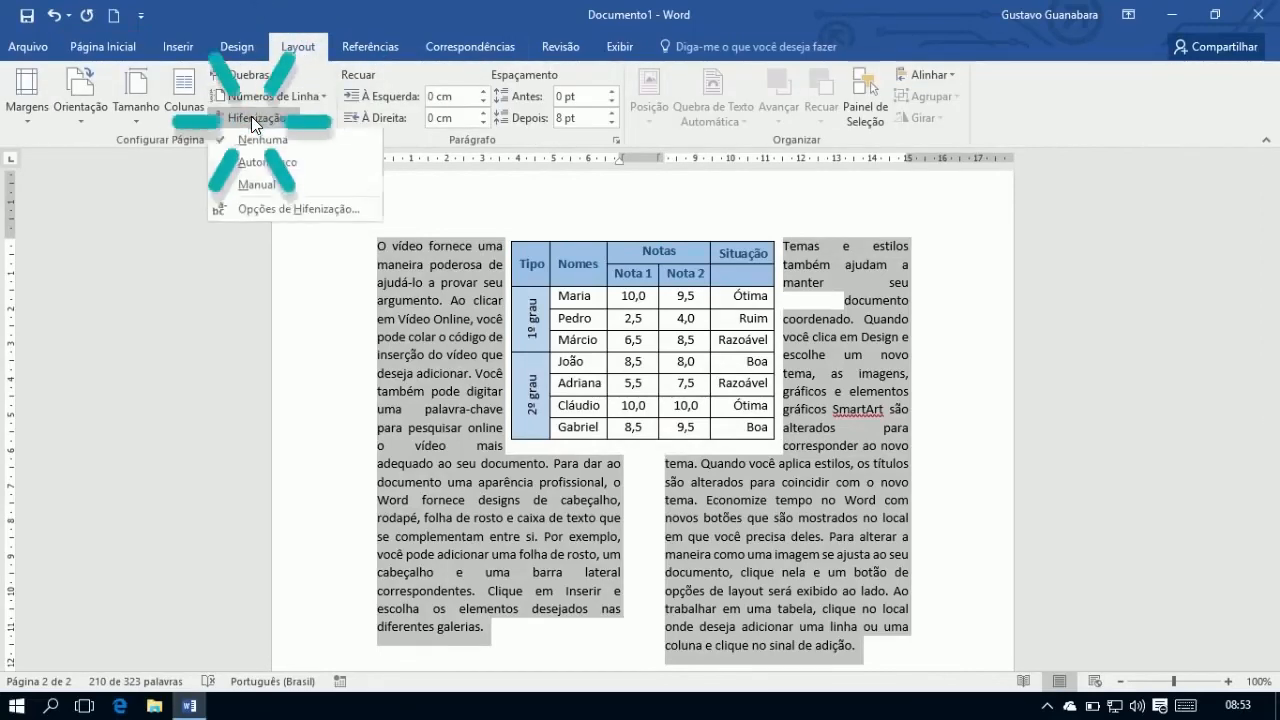
pyautogui.click(284, 166)
pyautogui.click(902, 566)
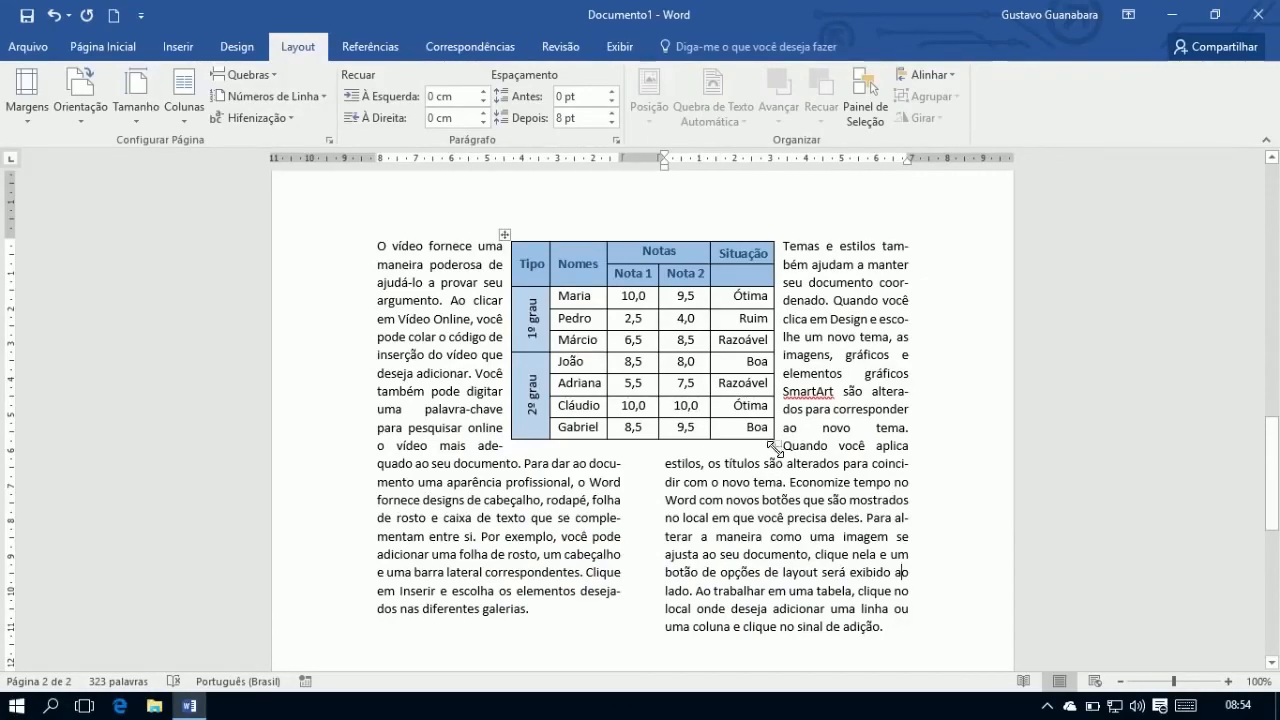
# Try enlarging the whole table from its lower-right corner, and undo the resize
pyautogui.moveTo(775, 447); pyautogui.dragTo(786, 478)
pyautogui.hotkey('ctrl', 'z')
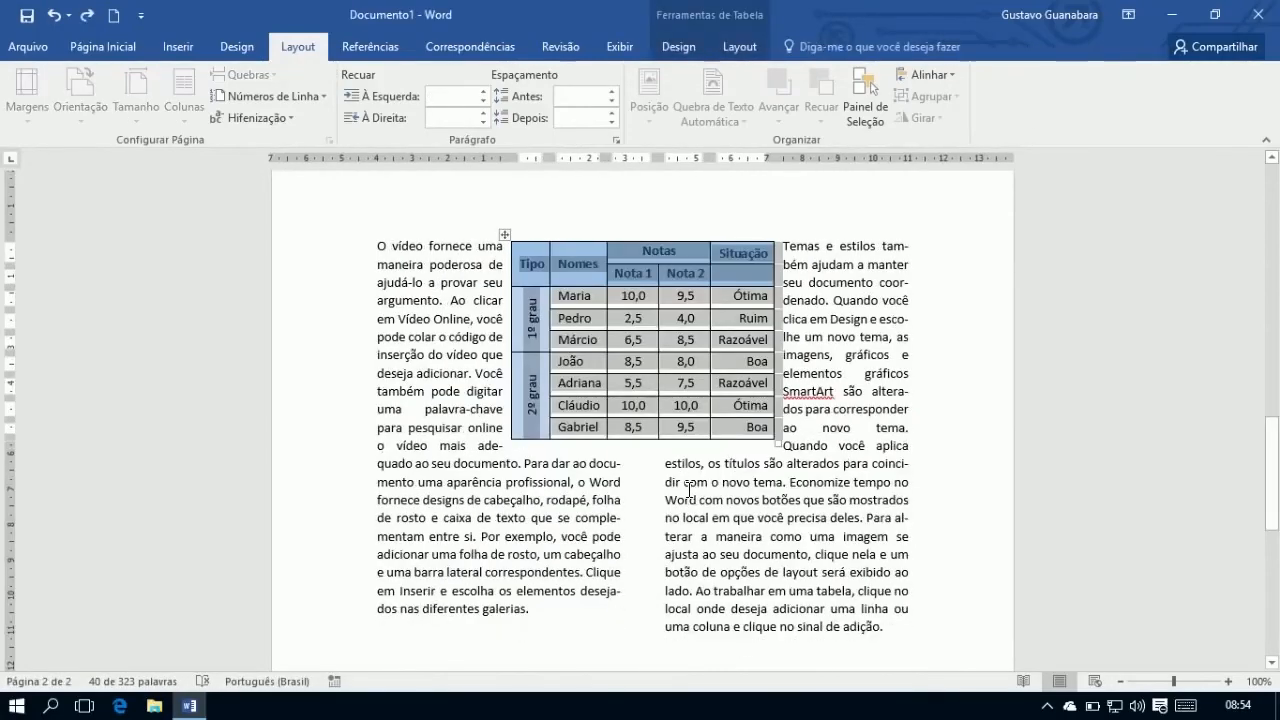
pyautogui.click(688, 484)
# Set the height of all student rows, from Maria to Gabriel, to 0,8 cm
pyautogui.moveTo(581, 300); pyautogui.dragTo(748, 440)
pyautogui.click(748, 440)
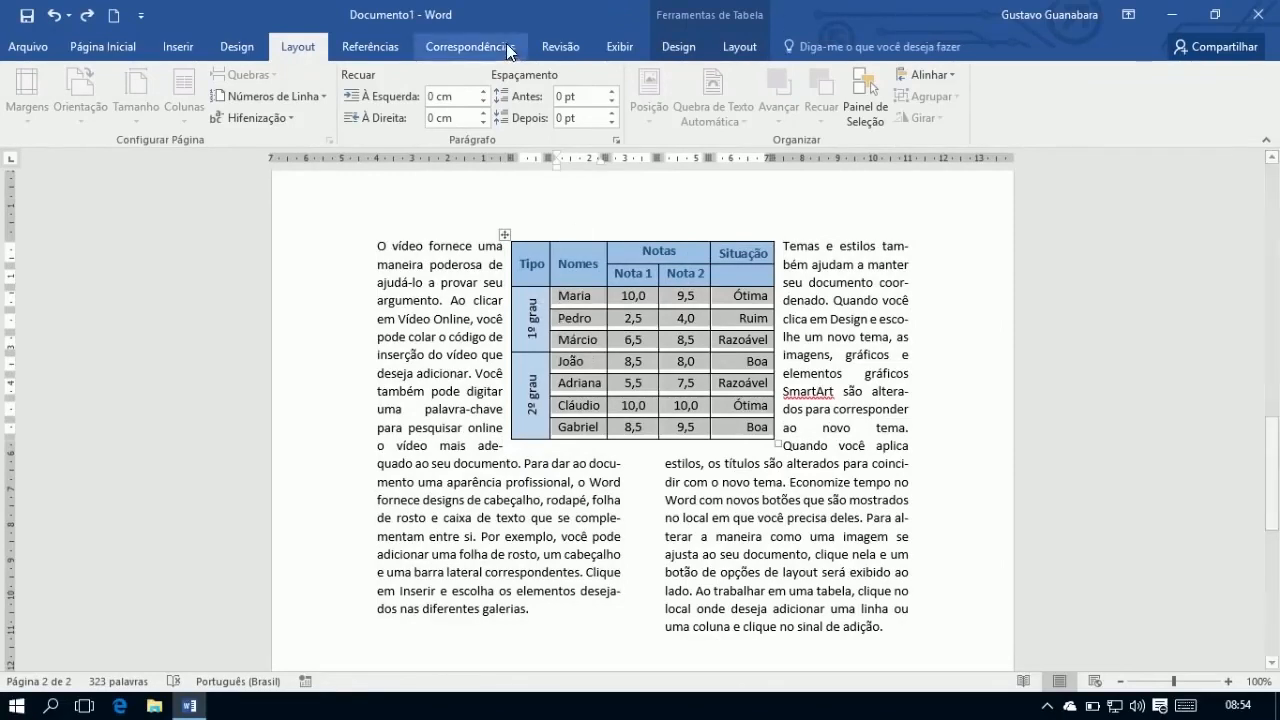
pyautogui.click(737, 48)
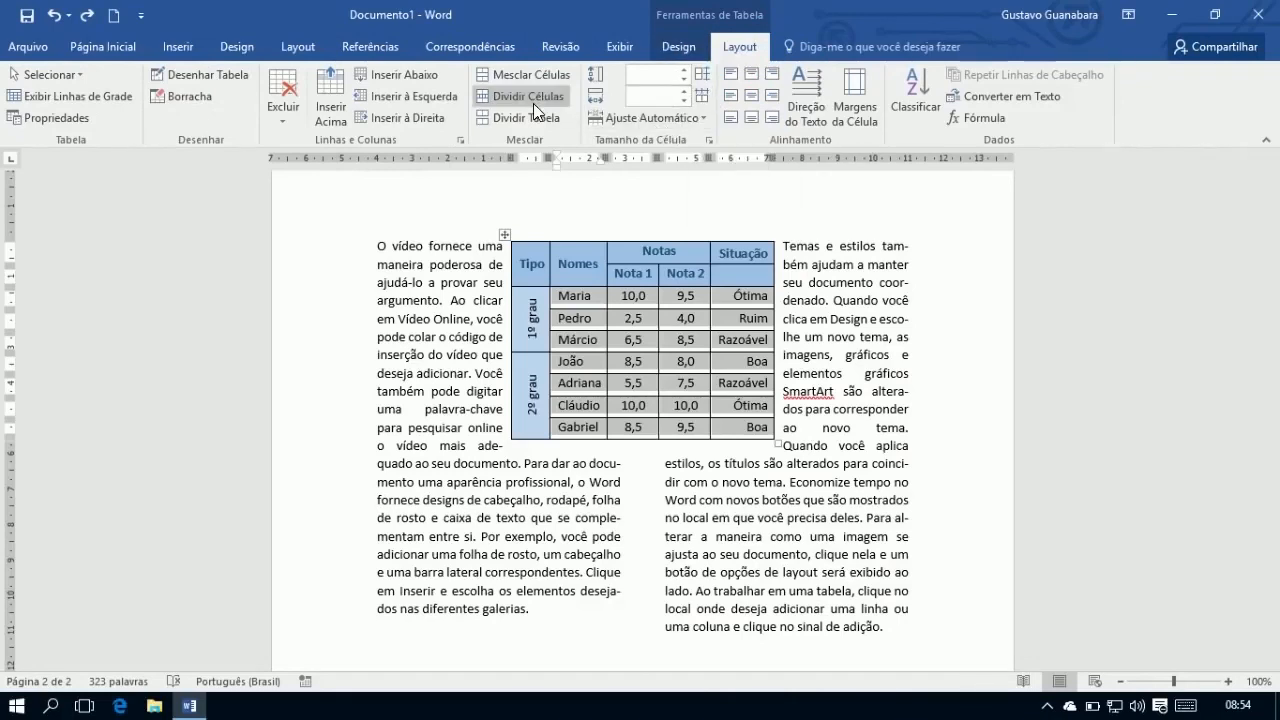
pyautogui.click(684, 70)
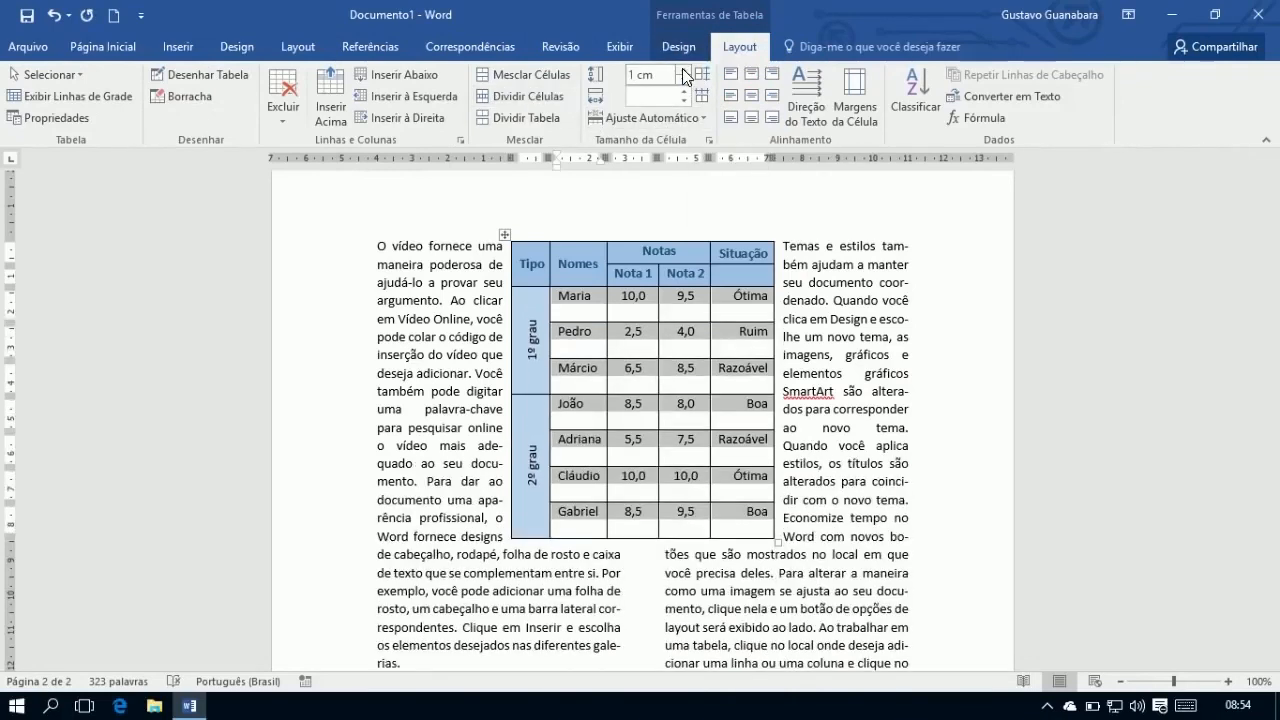
pyautogui.click(683, 81)
pyautogui.click(683, 81)
pyautogui.click(683, 81)
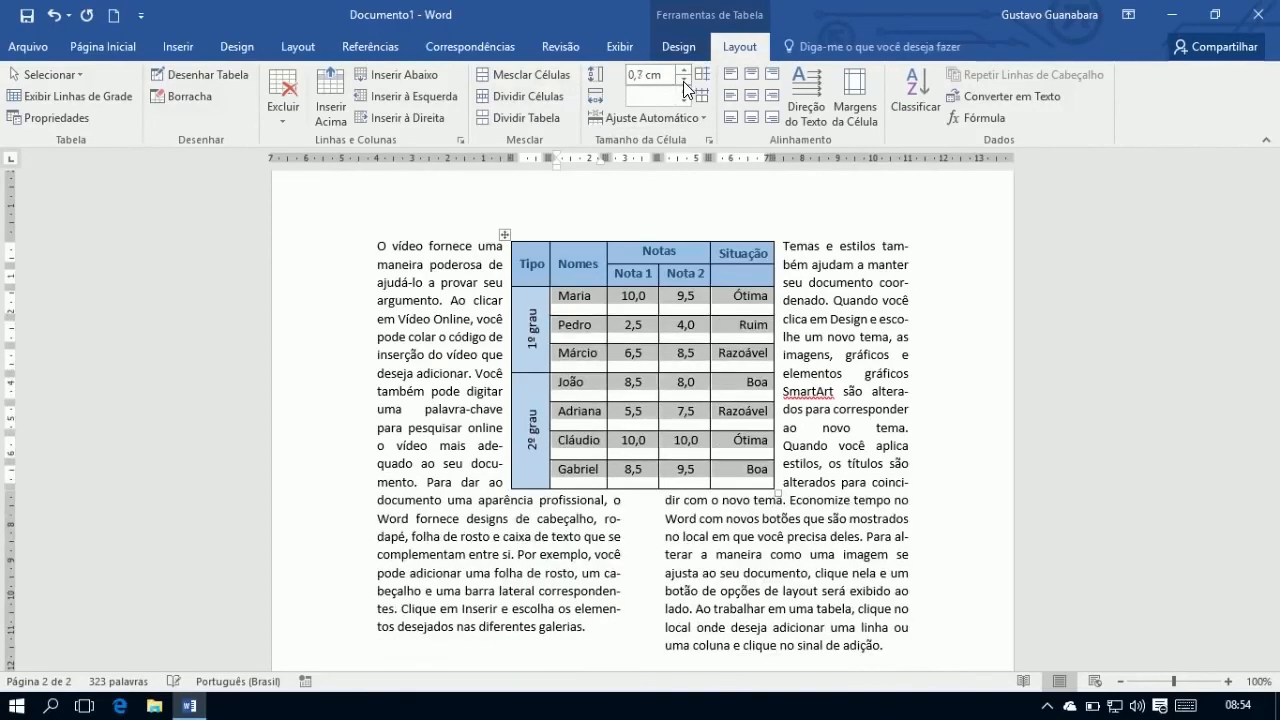
pyautogui.click(683, 81)
pyautogui.click(684, 70)
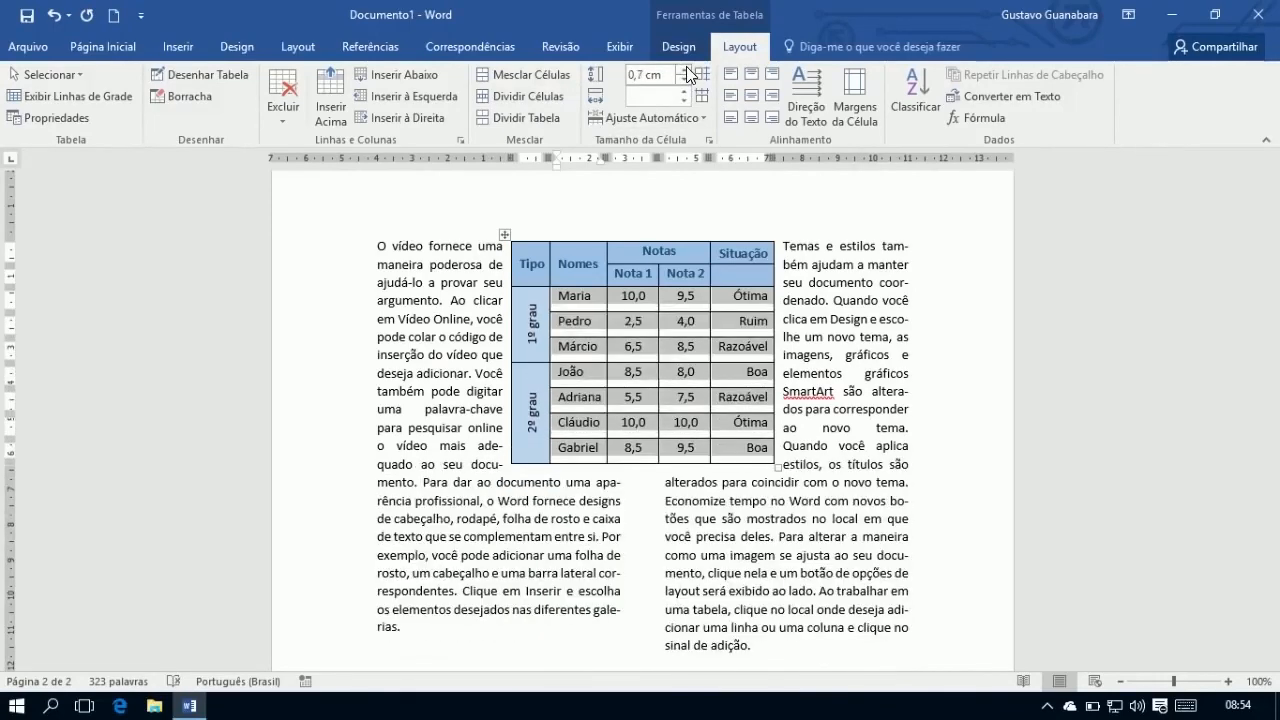
pyautogui.click(684, 70)
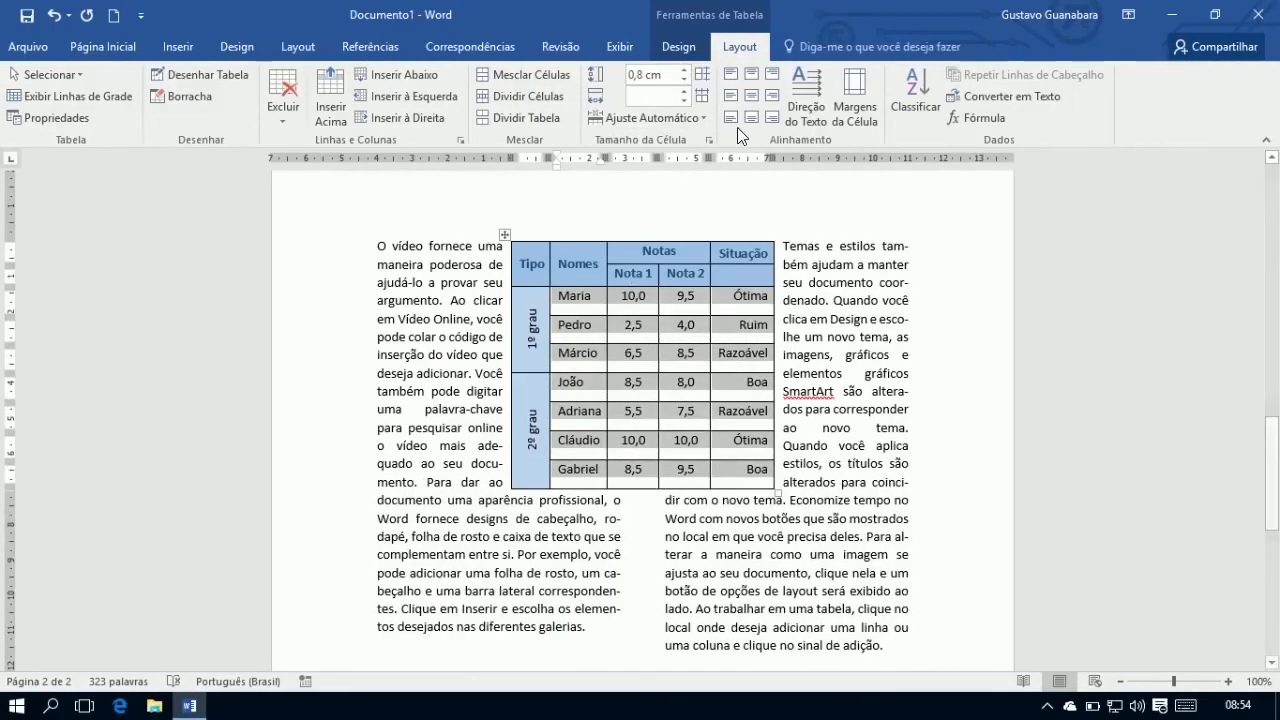
# Centre the student rows' cell contents vertically, with names aligned left, both grade columns centred and the Situação values aligned right
pyautogui.click(564, 303)
pyautogui.moveTo(562, 297); pyautogui.dragTo(590, 466)
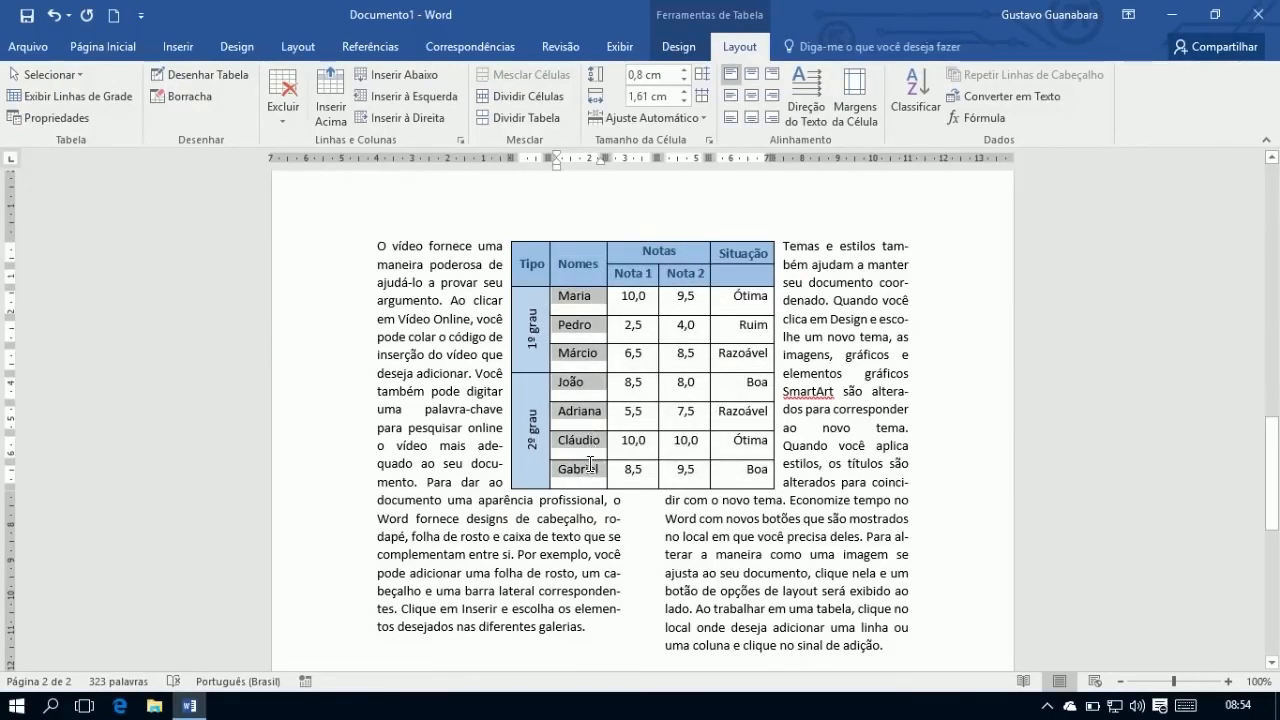
pyautogui.click(735, 95)
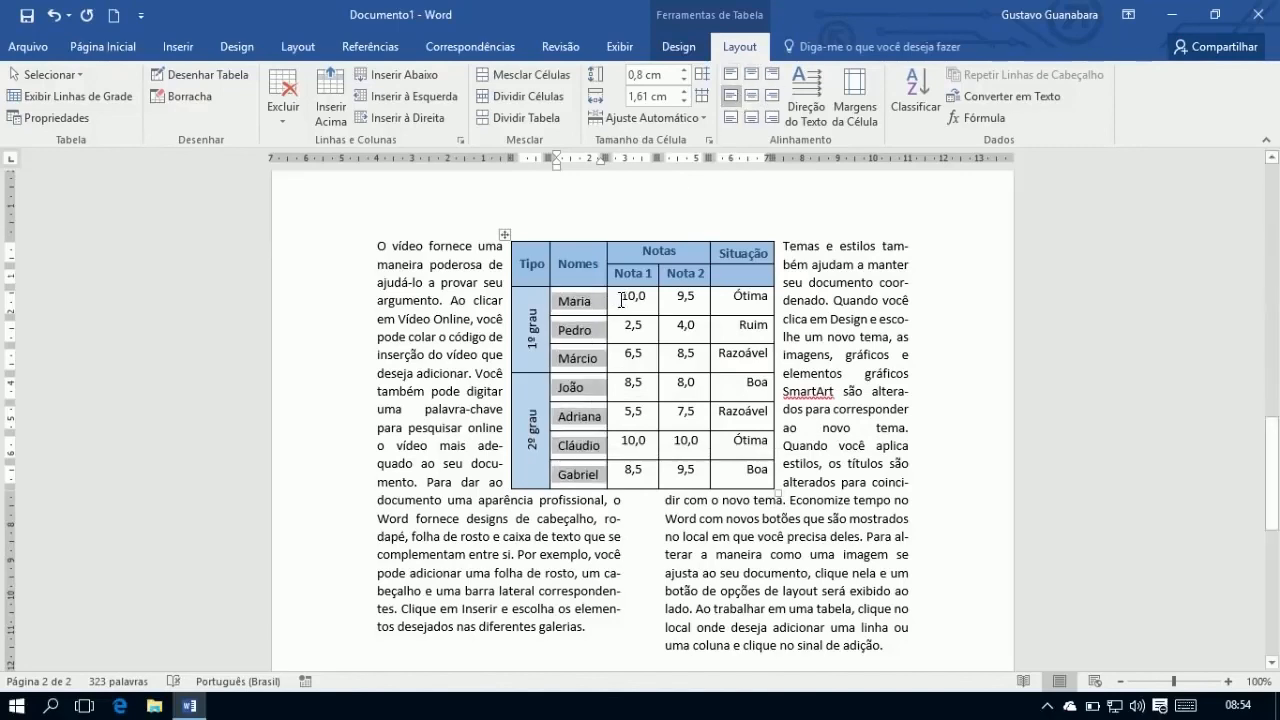
pyautogui.moveTo(621, 300); pyautogui.dragTo(686, 470)
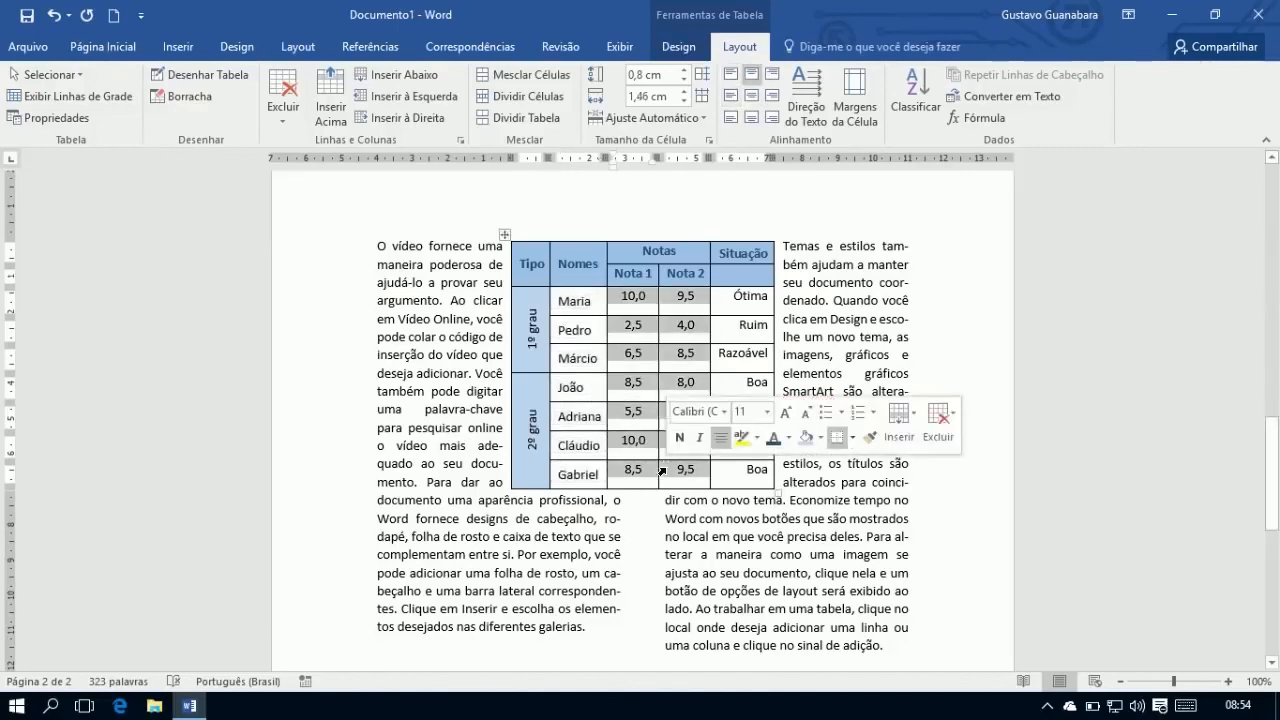
pyautogui.click(750, 95)
pyautogui.moveTo(742, 300); pyautogui.dragTo(750, 472)
pyautogui.click(772, 100)
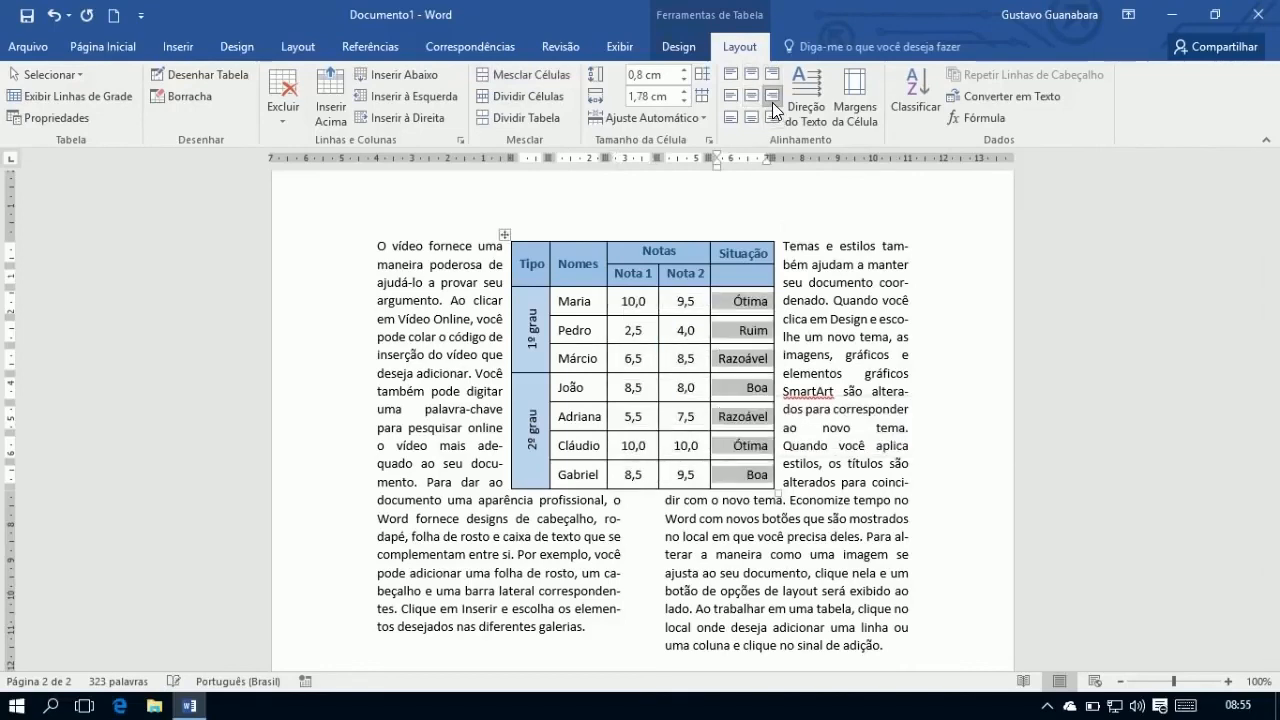
# Merge the Situação header cell with the empty cell below it
pyautogui.moveTo(728, 248); pyautogui.dragTo(732, 282)
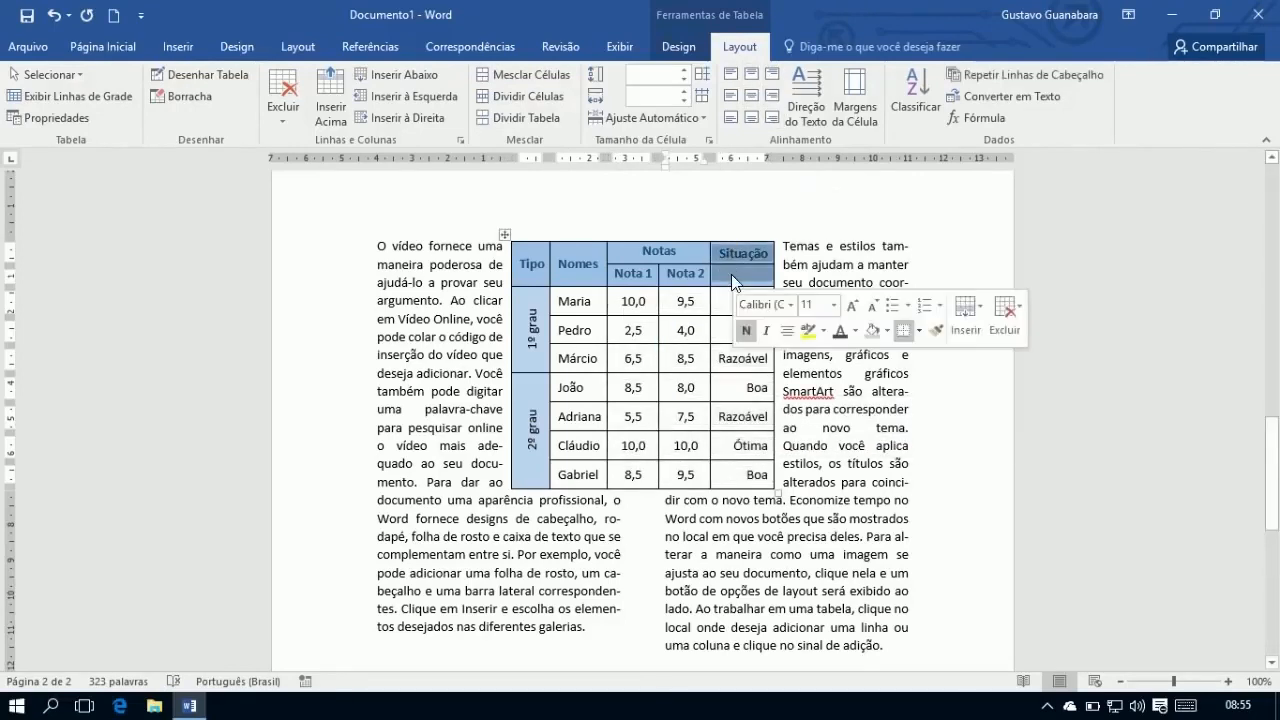
pyautogui.click(521, 75)
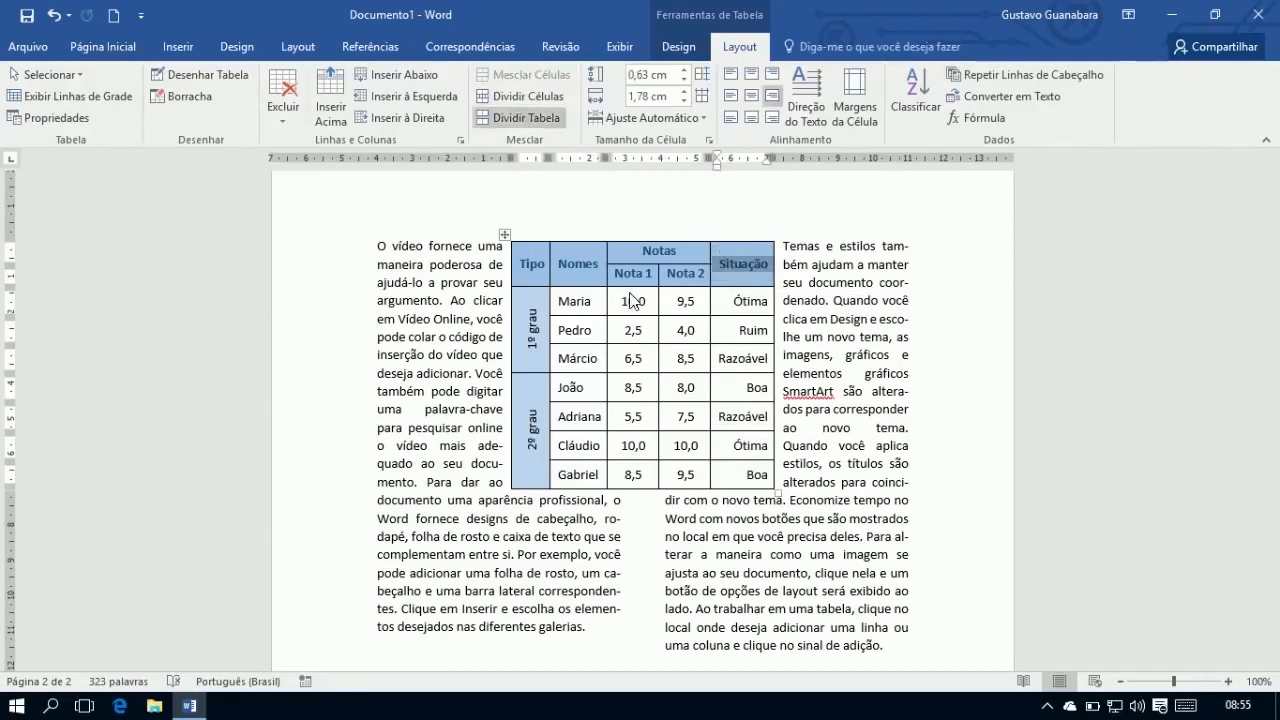
pyautogui.click(808, 392)
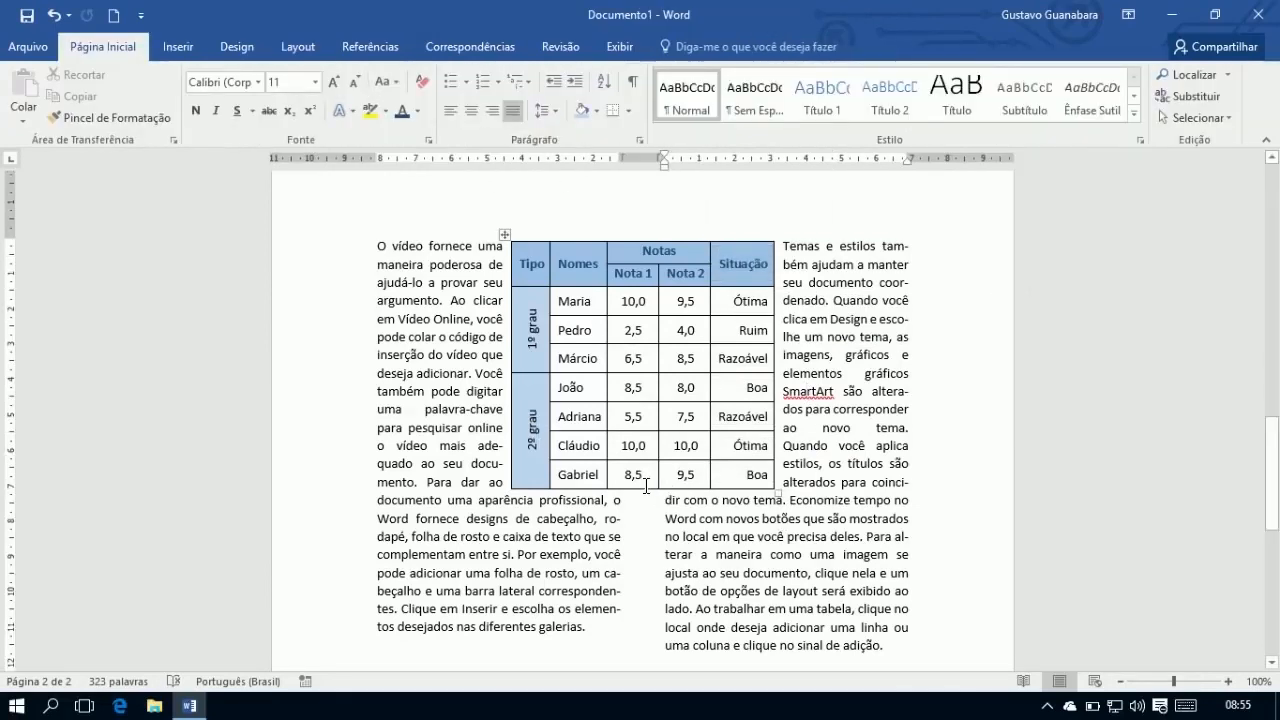